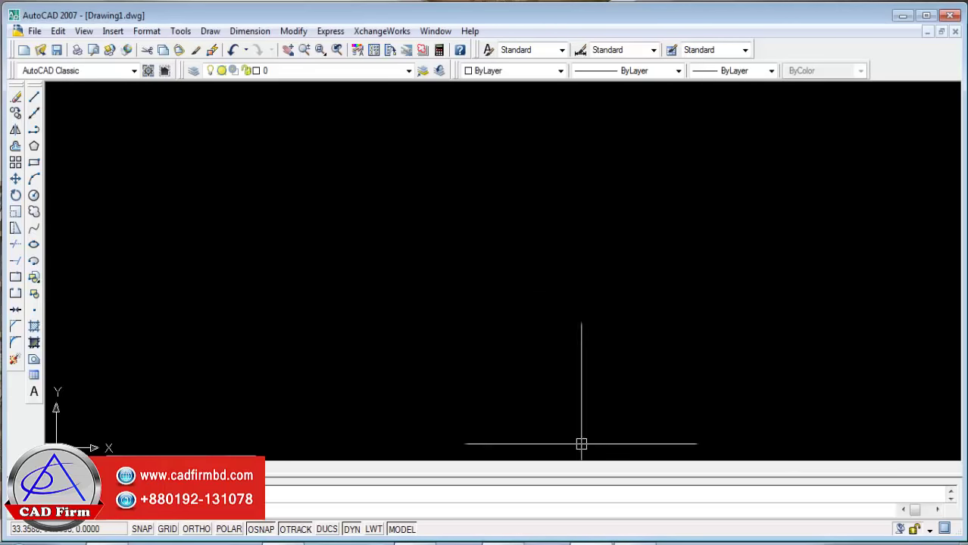
# Add new layers in the Layer Properties Manager and make Layer1 current.
pyautogui.click(194, 70)
pyautogui.click(376, 142)
pyautogui.click(376, 141)
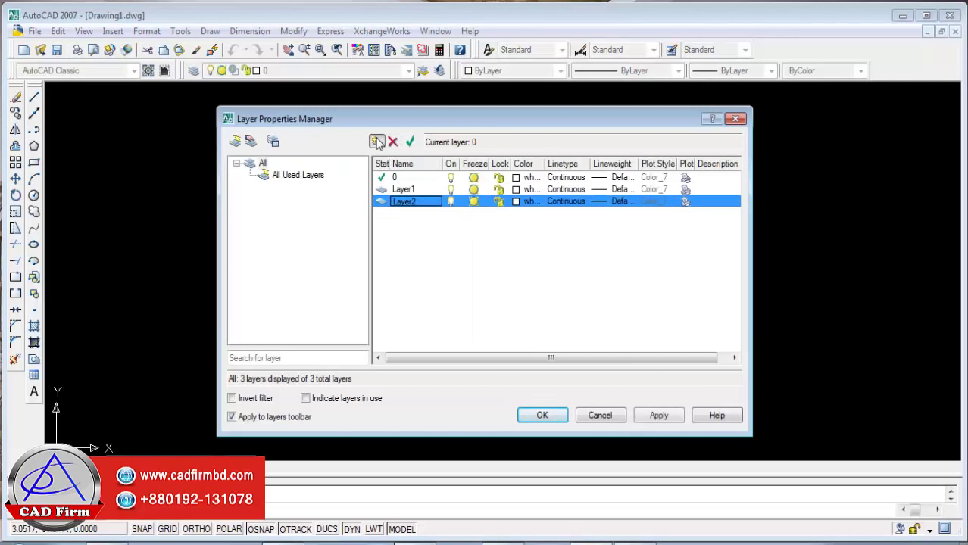
pyautogui.click(376, 142)
pyautogui.click(377, 142)
pyautogui.click(376, 142)
pyautogui.click(376, 141)
pyautogui.click(424, 190)
pyautogui.doubleClick(425, 190)
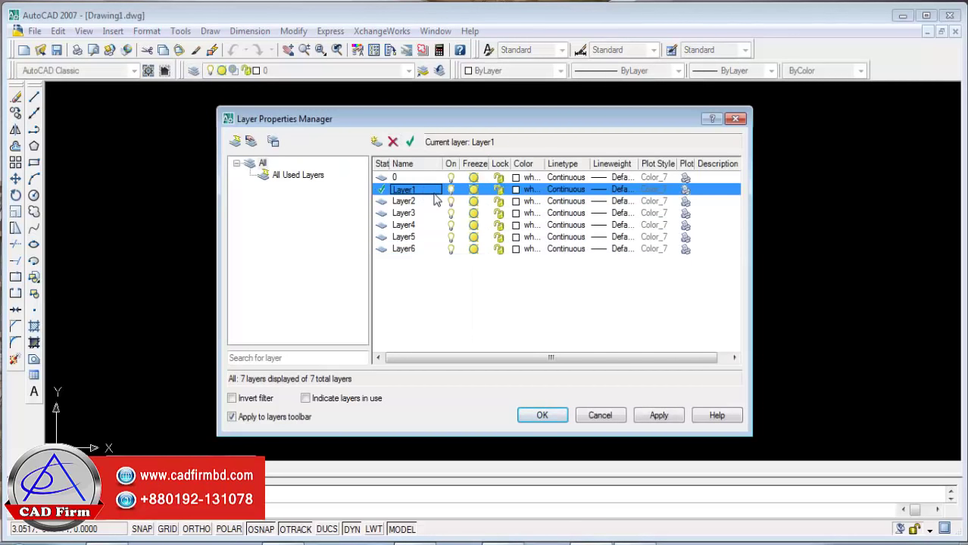
# Rename the first two new layers to wall and 3D wall, making 3D wall current.
pyautogui.click(436, 194)
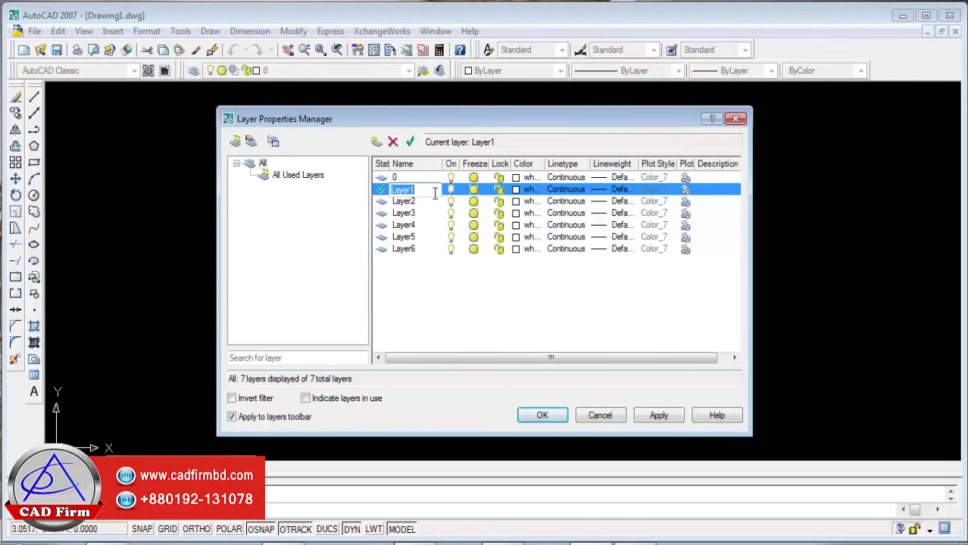
pyautogui.press('BackSpace')
pyautogui.write('wall')
pyautogui.click(423, 212)
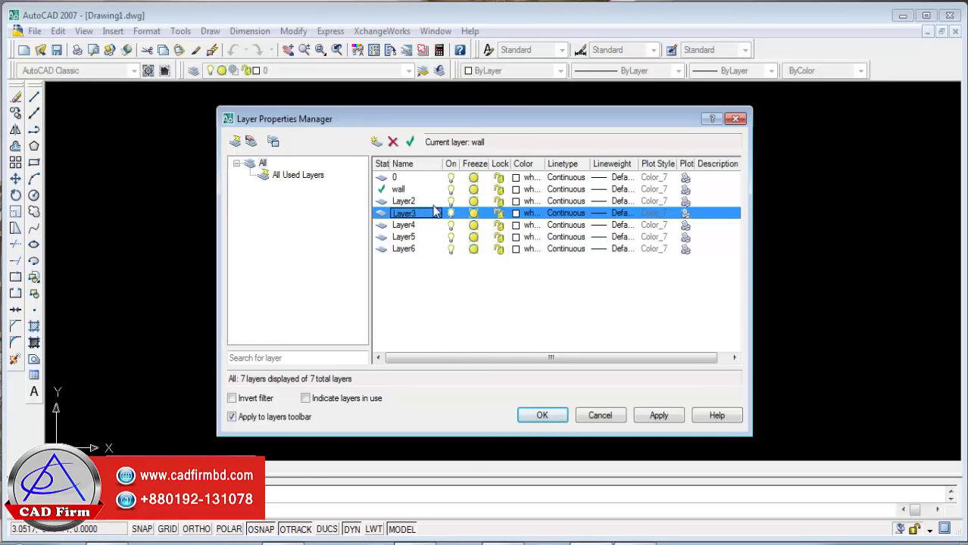
pyautogui.click(433, 203)
pyautogui.doubleClick(434, 203)
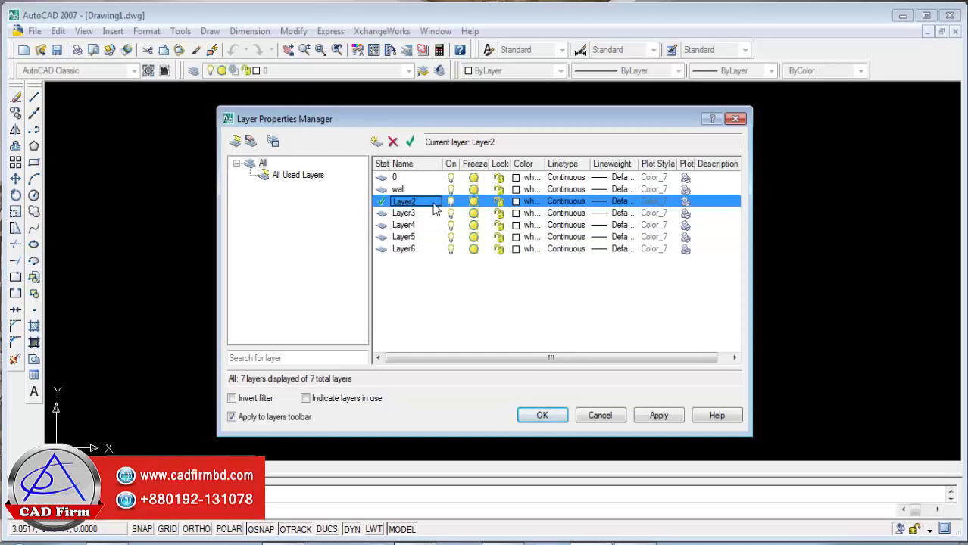
pyautogui.press('BackSpace')
pyautogui.write('3D wall')
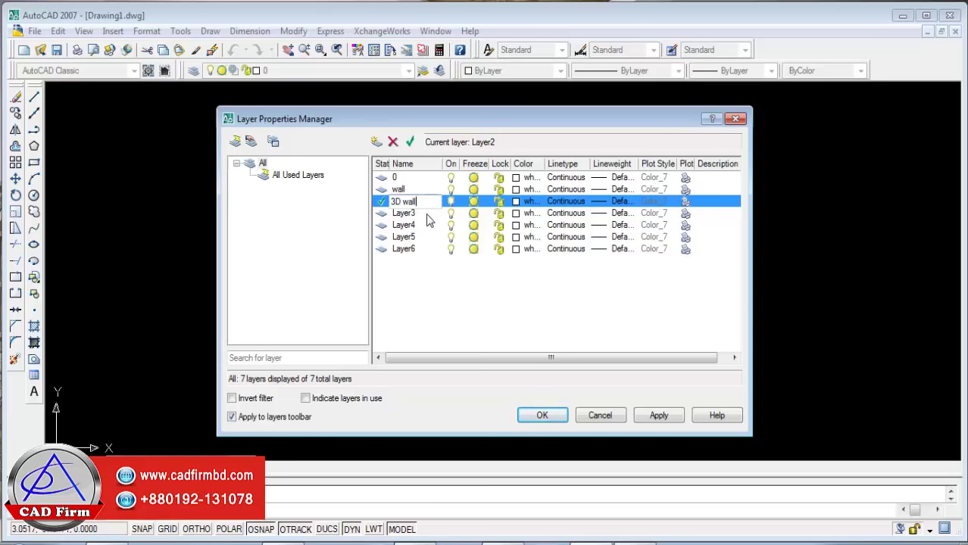
pyautogui.click(429, 214)
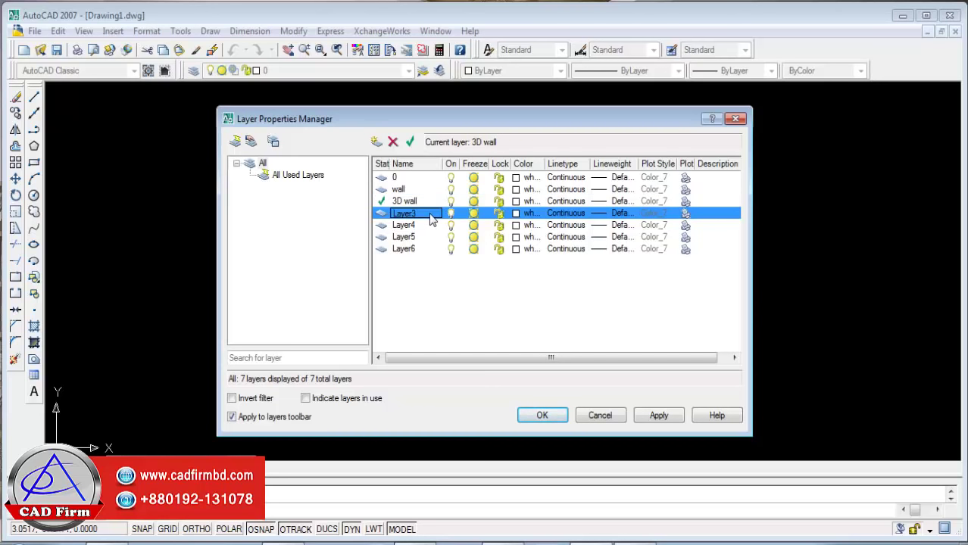
# Rename the next two layers to Door and 3D door.
pyautogui.press('BackSpace')
pyautogui.write('Door')
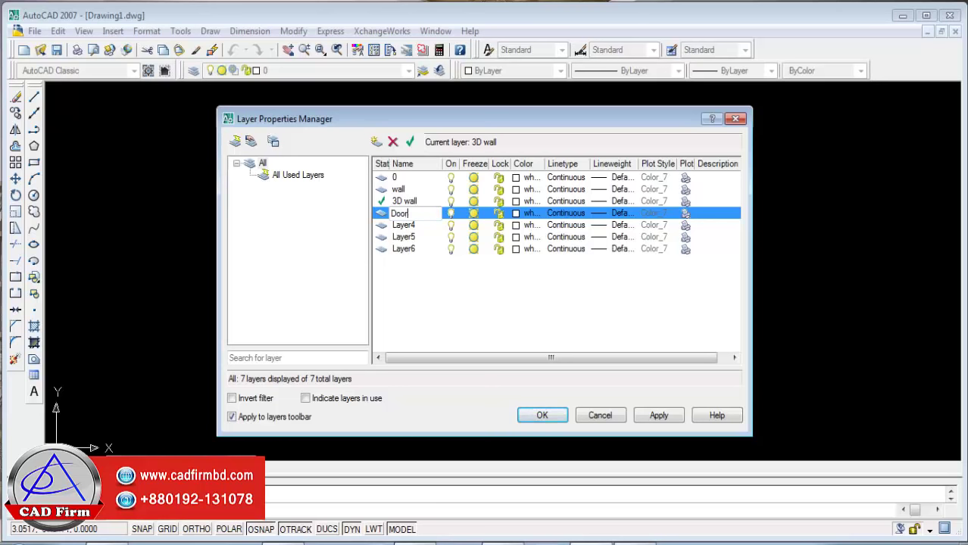
pyautogui.click(422, 227)
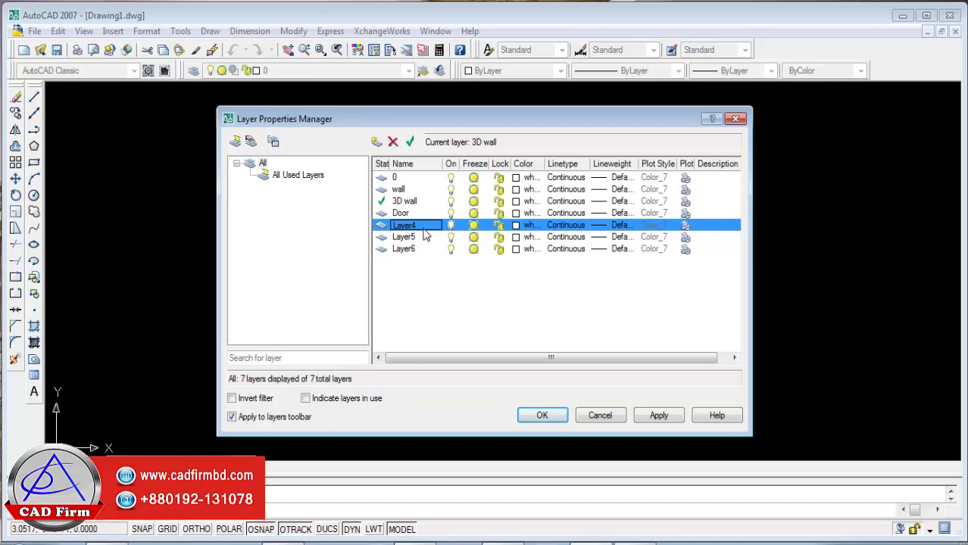
pyautogui.click(426, 229)
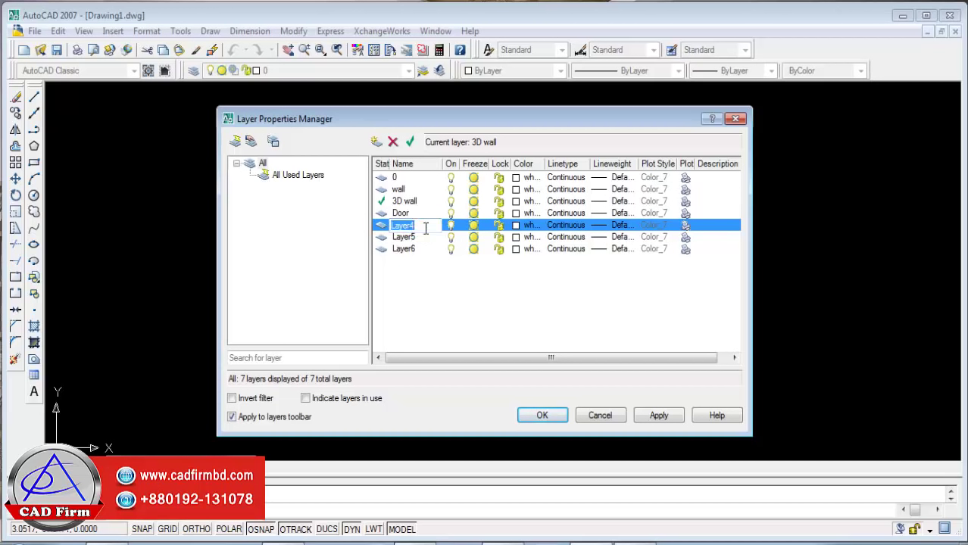
pyautogui.press('BackSpace')
pyautogui.write('3D door')
pyautogui.press('Return')
# Rename the last two layers to window and 3D window.
pyautogui.click(437, 241)
pyautogui.click(436, 241)
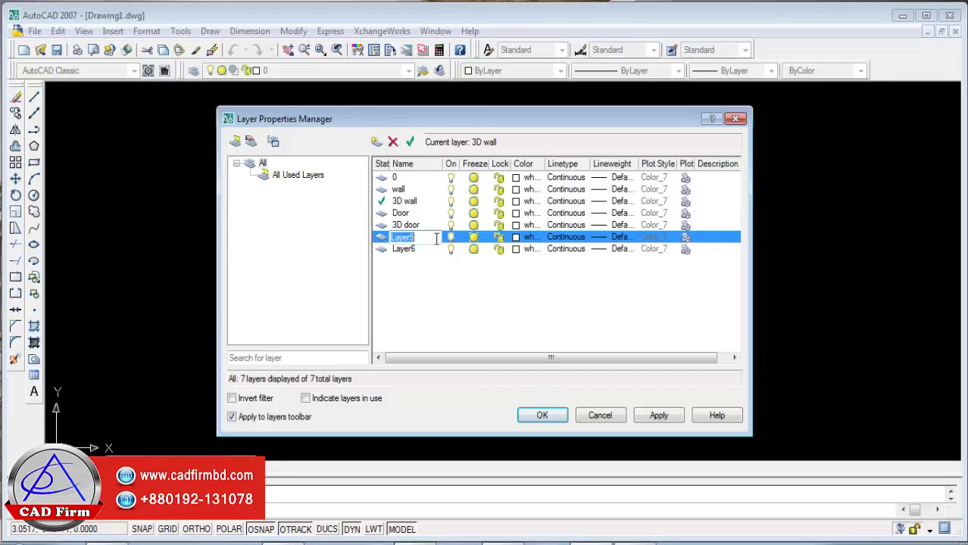
pyautogui.write('window')
pyautogui.click(431, 250)
pyautogui.click(431, 251)
pyautogui.press('BackSpace')
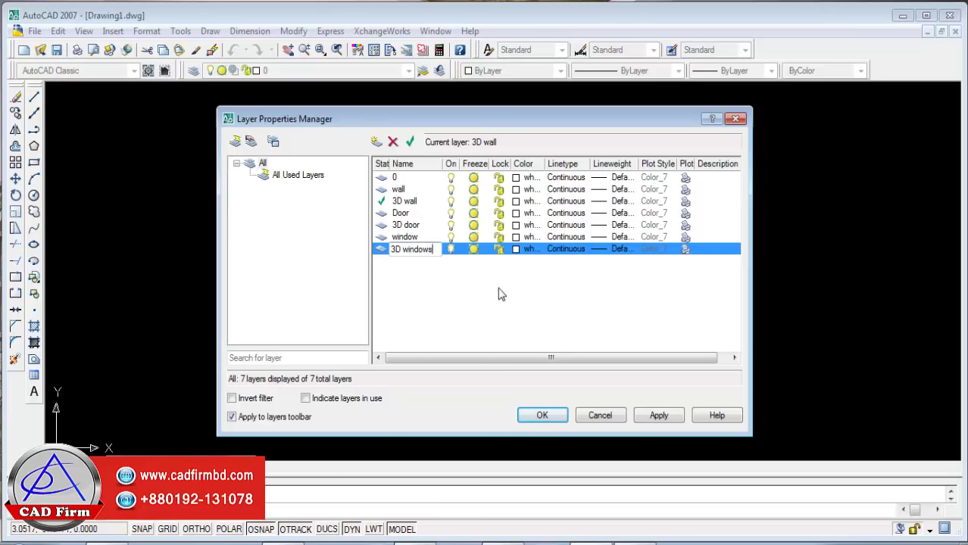
pyautogui.press('Return')
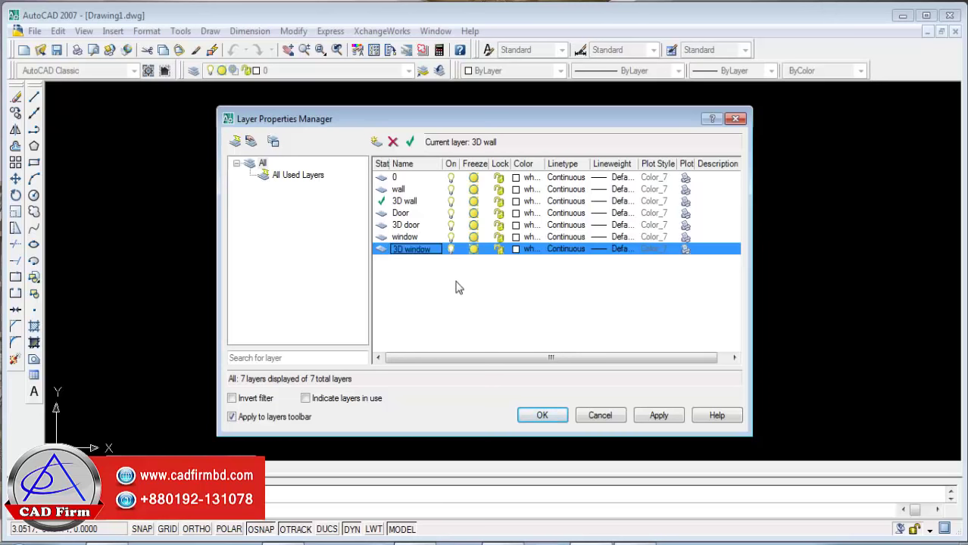
# Set the wall layer to colour 22 and the 3D wall layer to colour 34.
pyautogui.click(415, 191)
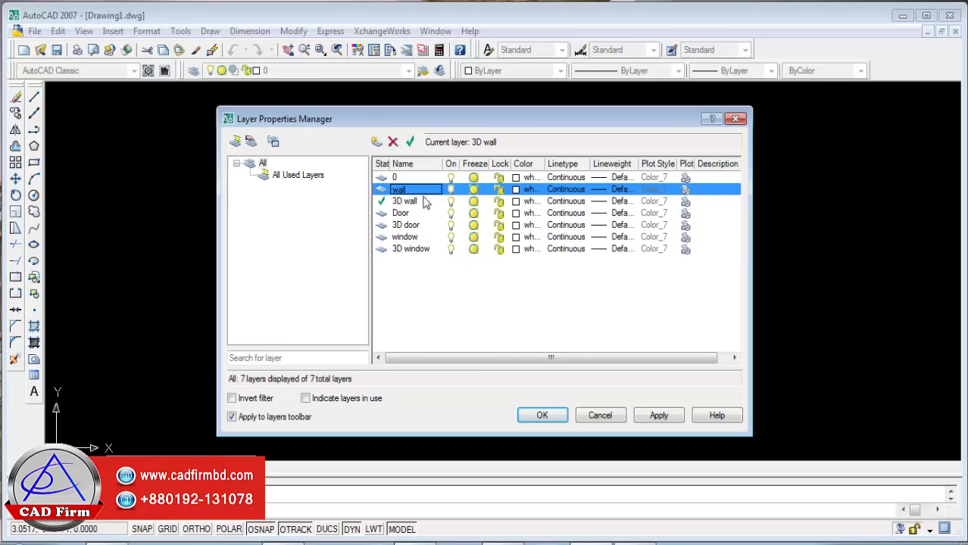
pyautogui.click(517, 189)
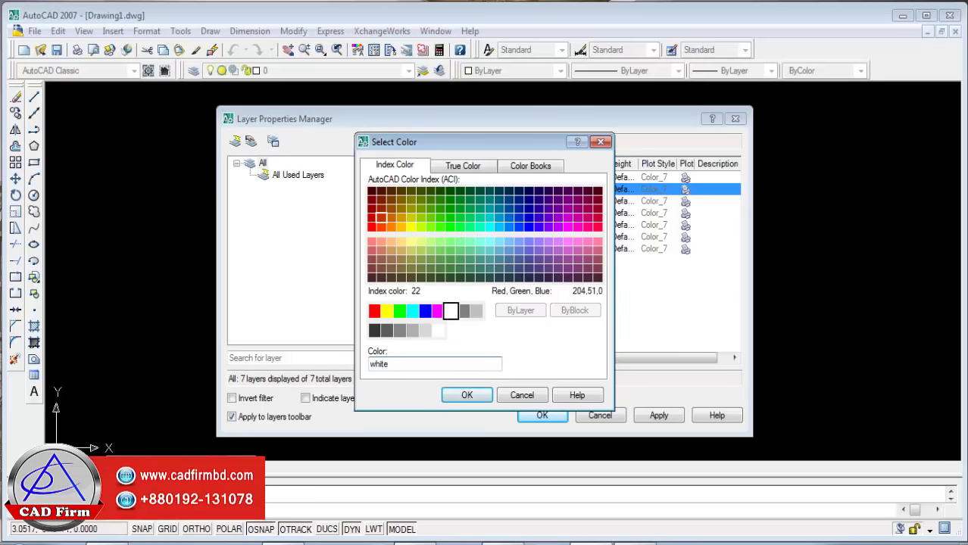
pyautogui.click(381, 218)
pyautogui.click(466, 395)
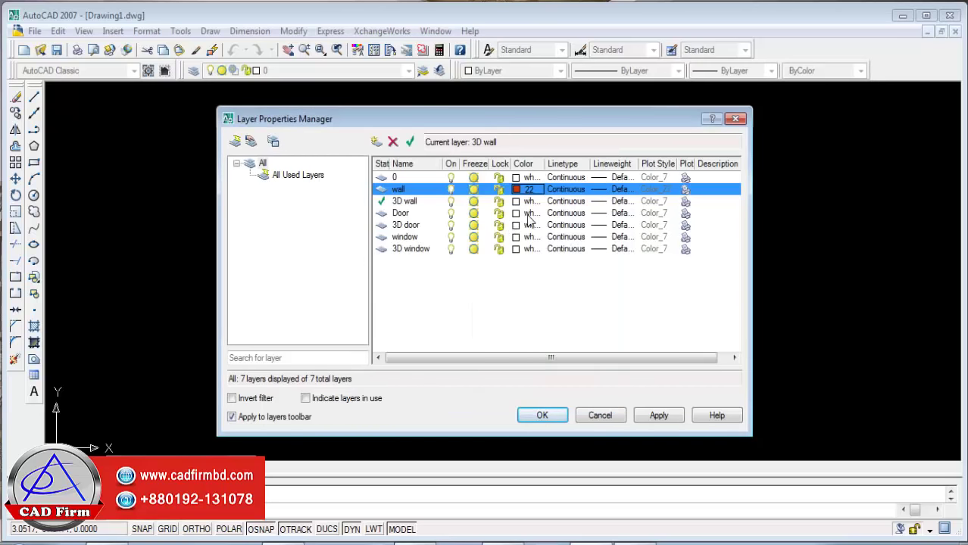
pyautogui.click(515, 202)
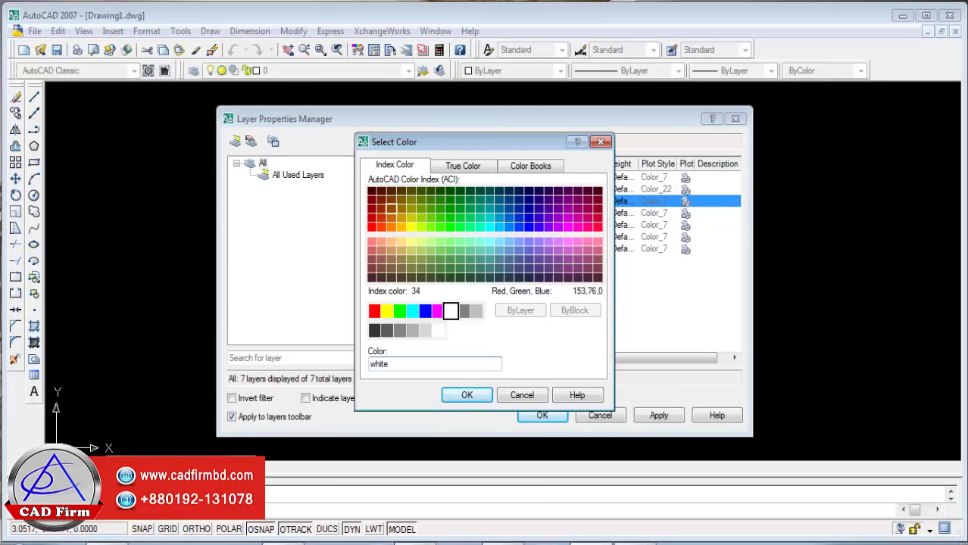
pyautogui.click(390, 208)
pyautogui.click(467, 395)
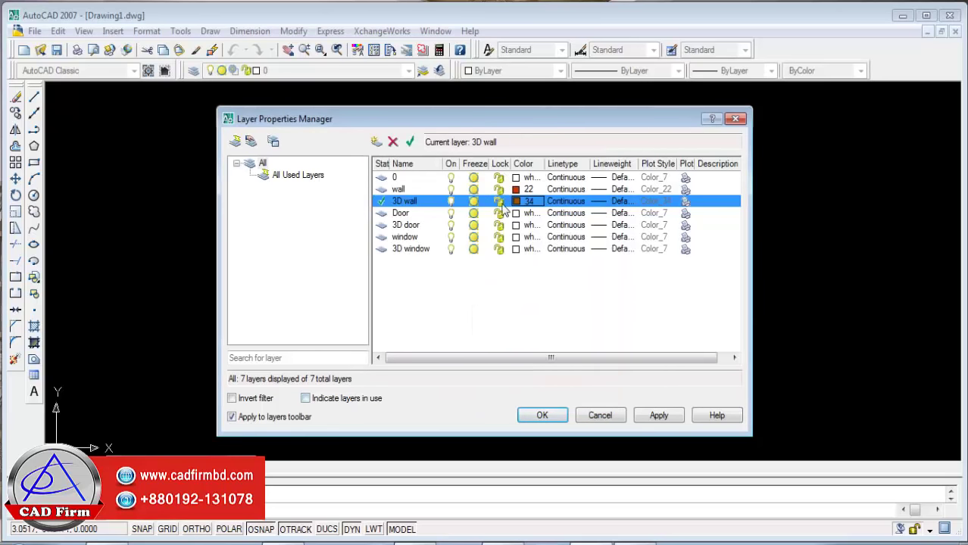
pyautogui.click(516, 203)
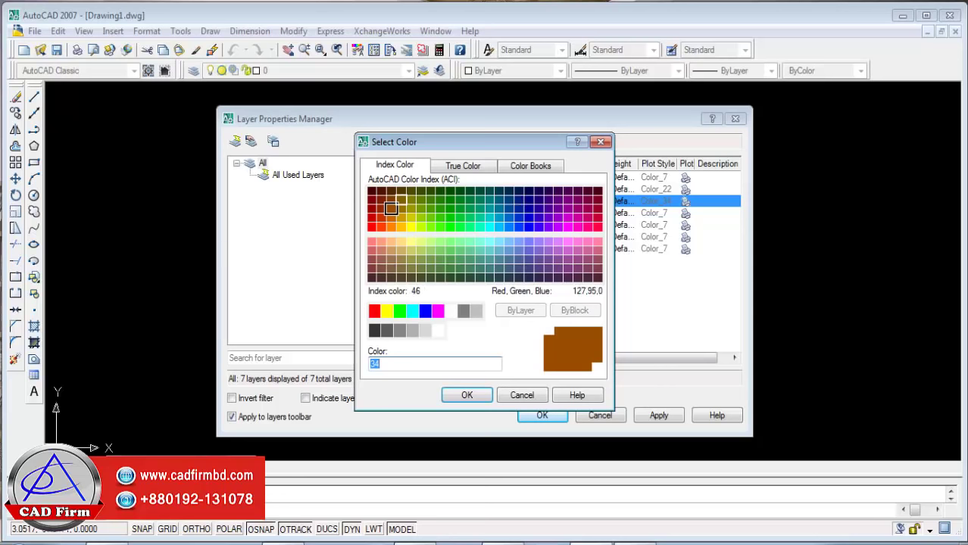
pyautogui.click(466, 395)
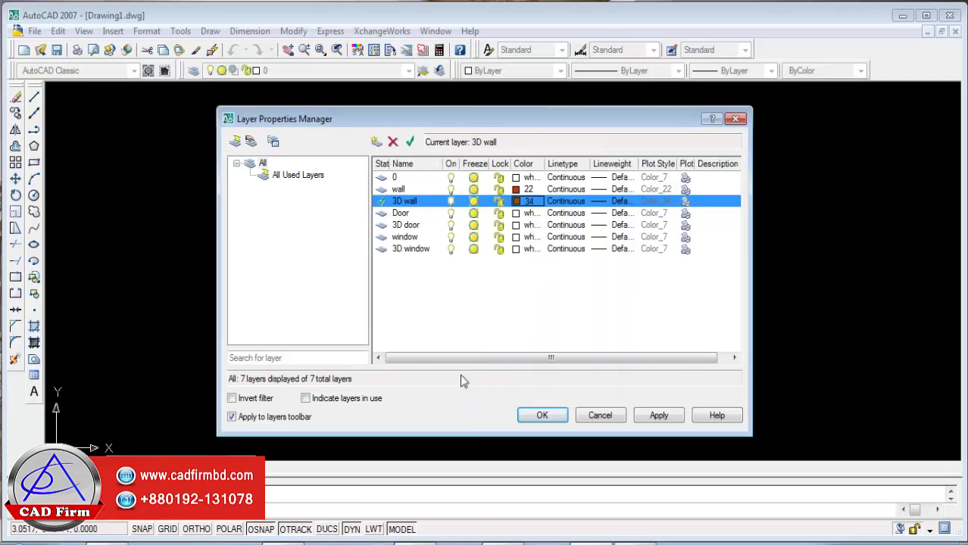
# Set the Door layer to colour 54 and the 3D door layer to colour 52.
pyautogui.click(518, 215)
pyautogui.click(411, 209)
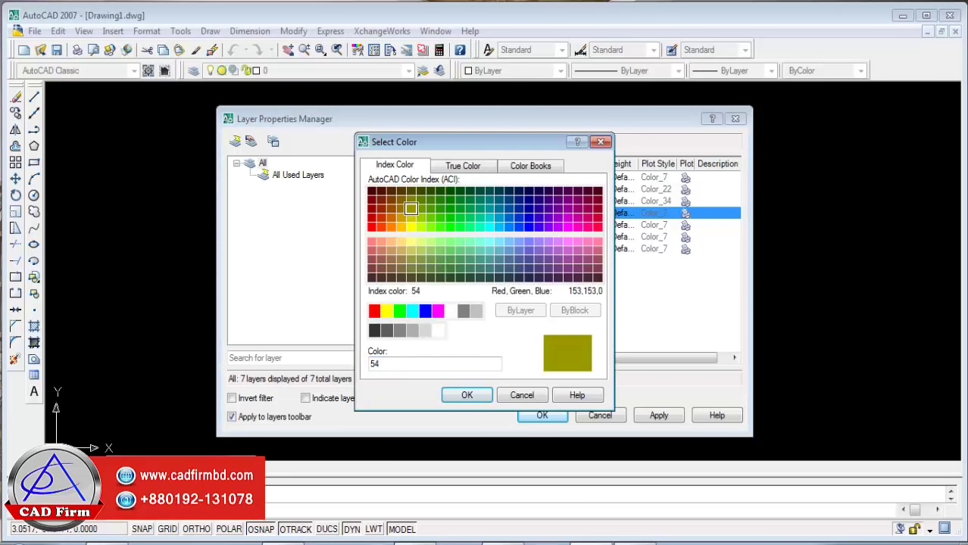
pyautogui.click(466, 394)
pyautogui.click(517, 227)
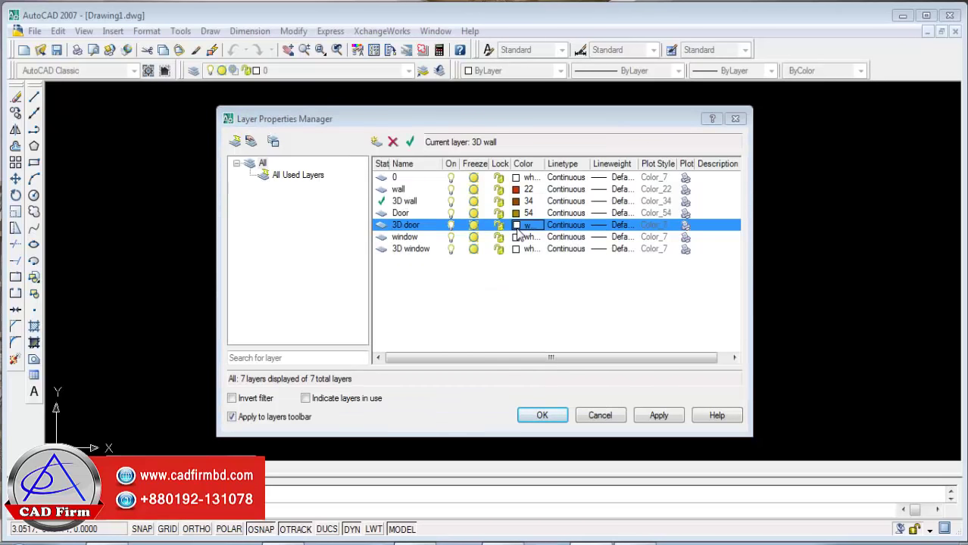
pyautogui.click(518, 227)
pyautogui.click(411, 218)
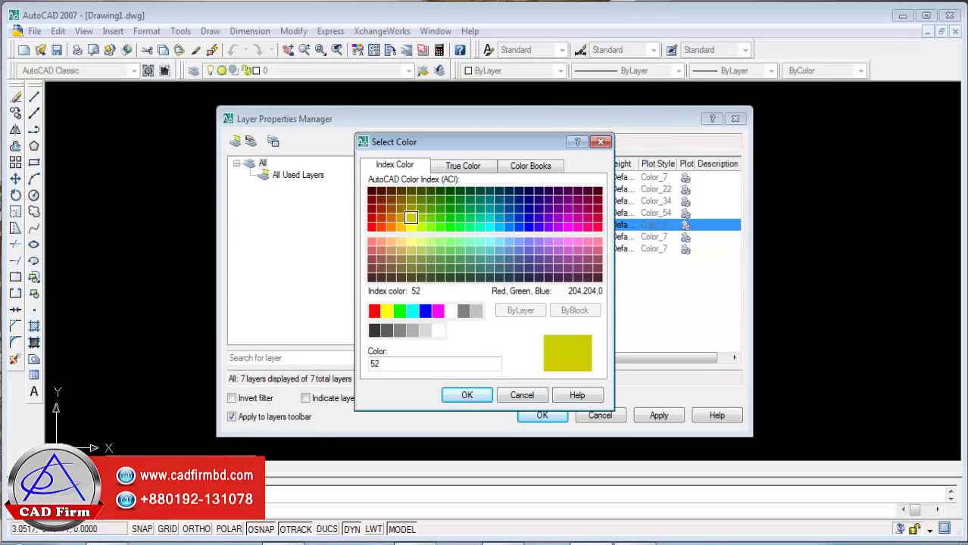
pyautogui.click(466, 395)
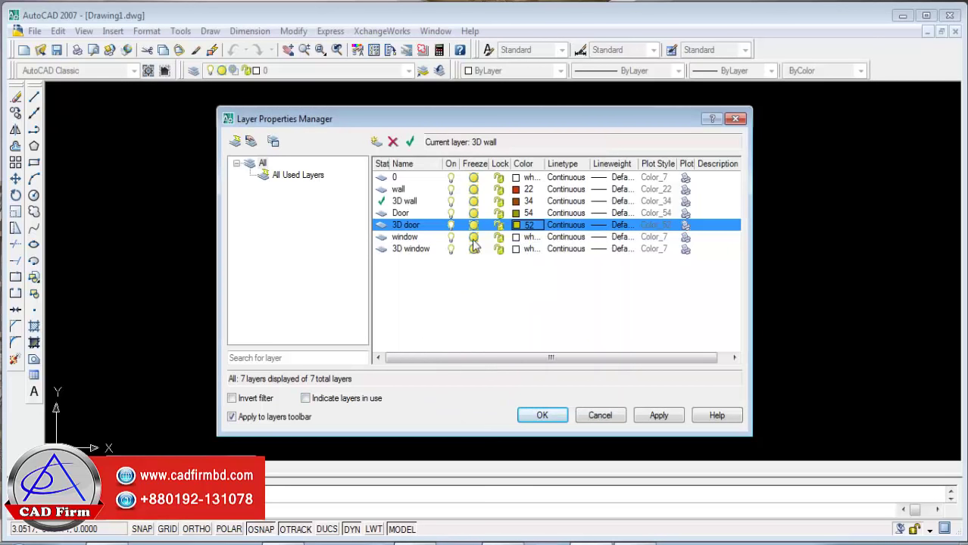
# Set window to colour 201 and 3D window to 200, then apply and close.
pyautogui.click(515, 237)
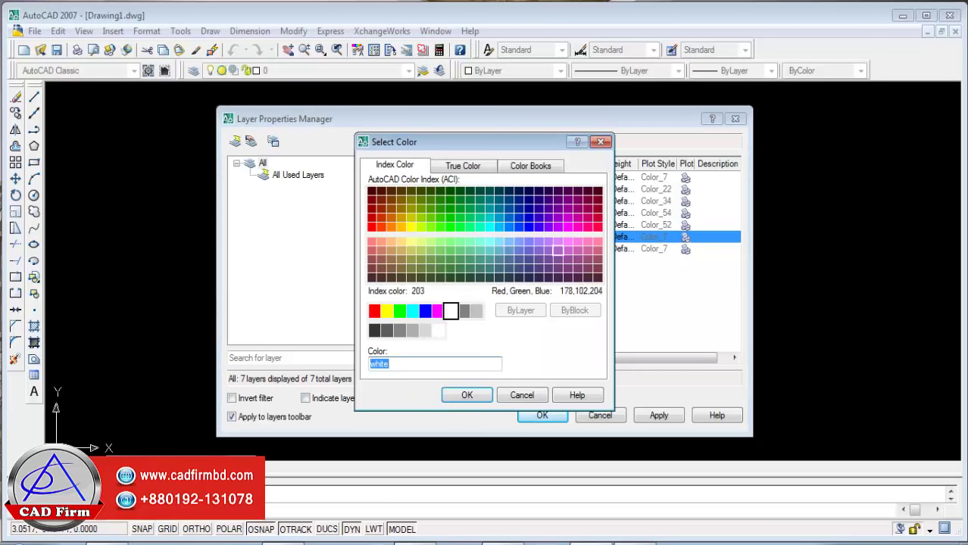
pyautogui.click(557, 241)
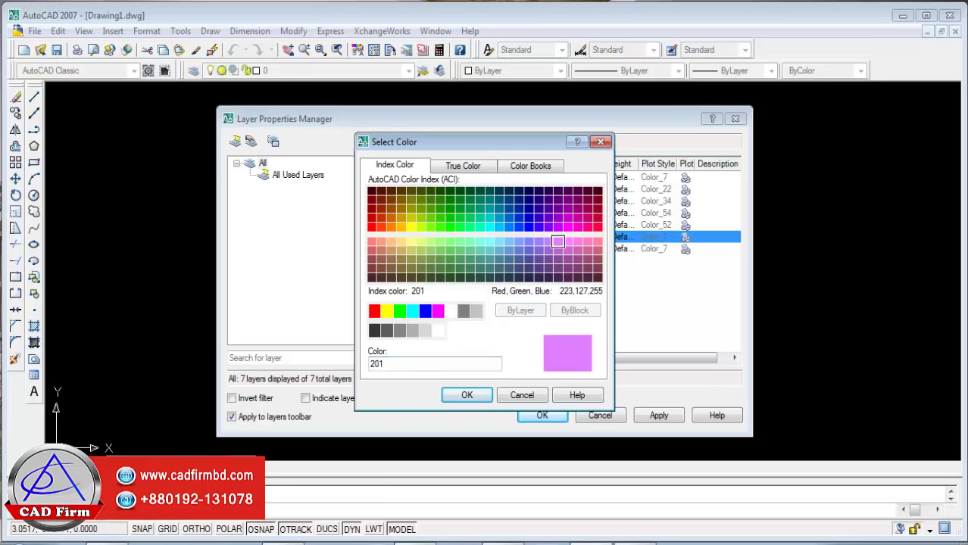
pyautogui.click(467, 395)
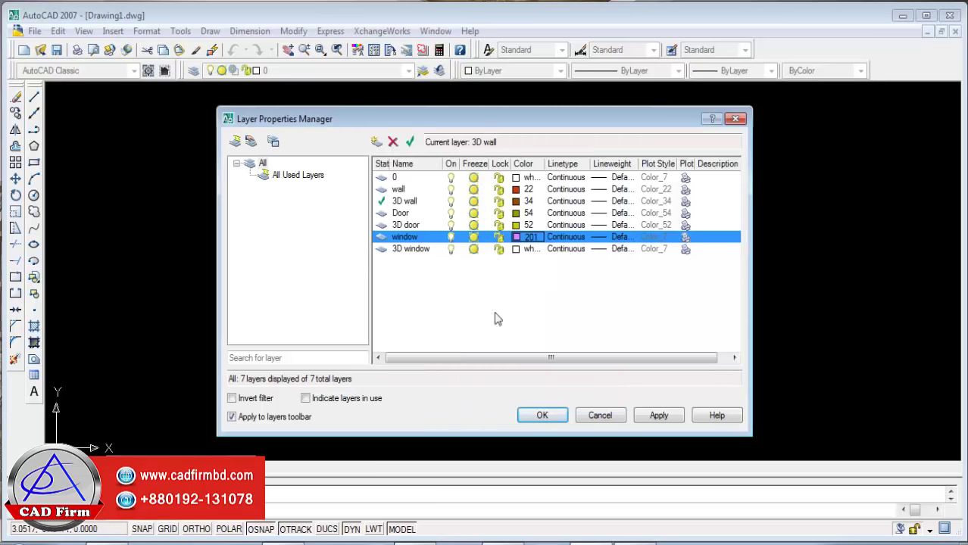
pyautogui.click(518, 252)
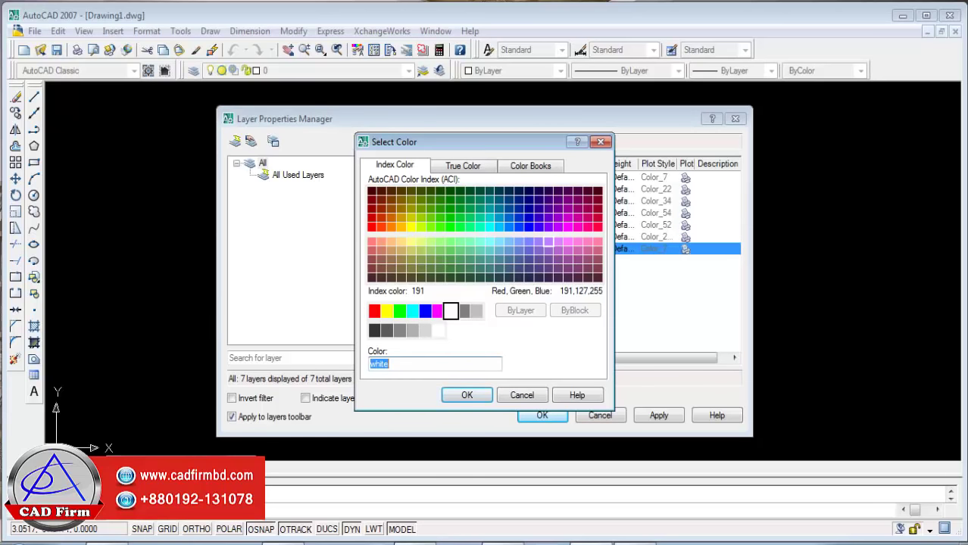
pyautogui.click(558, 226)
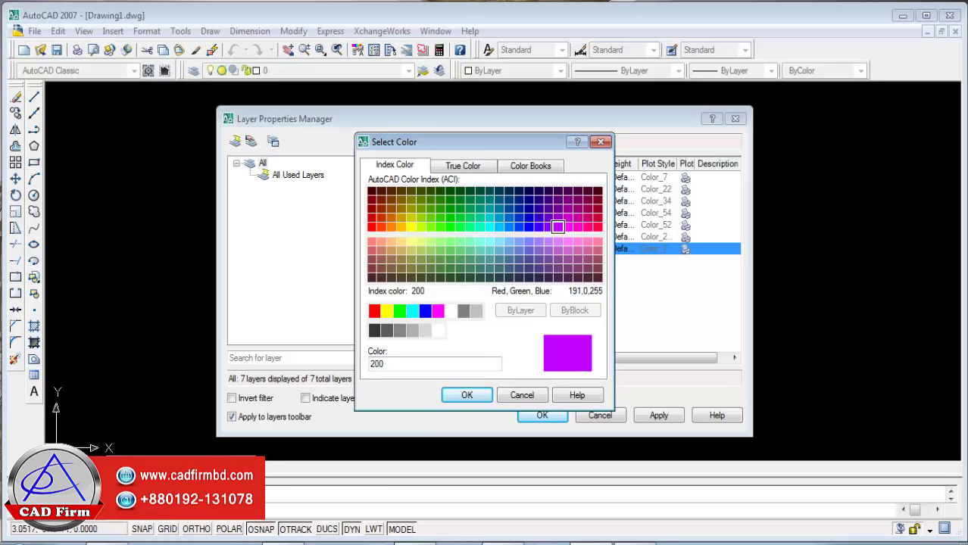
pyautogui.click(464, 397)
pyautogui.click(642, 422)
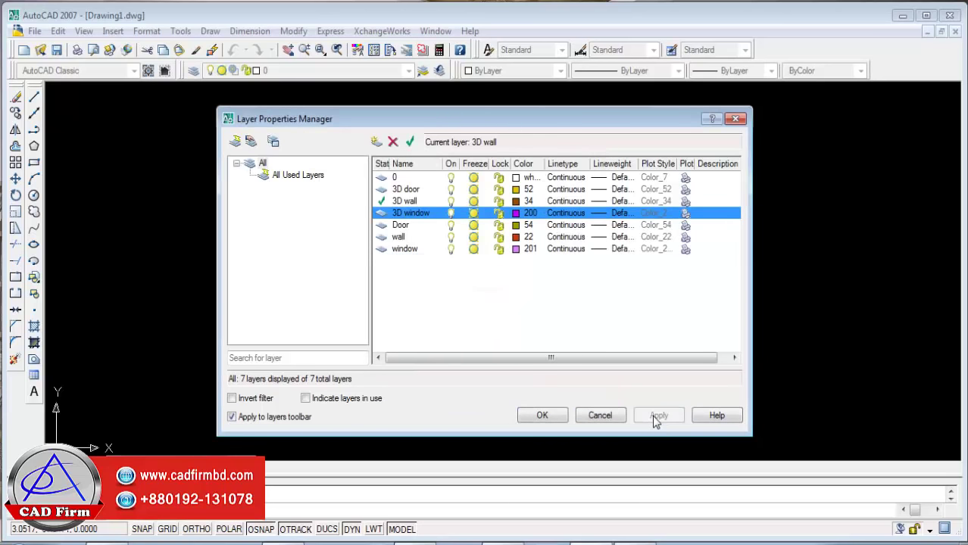
pyautogui.click(548, 415)
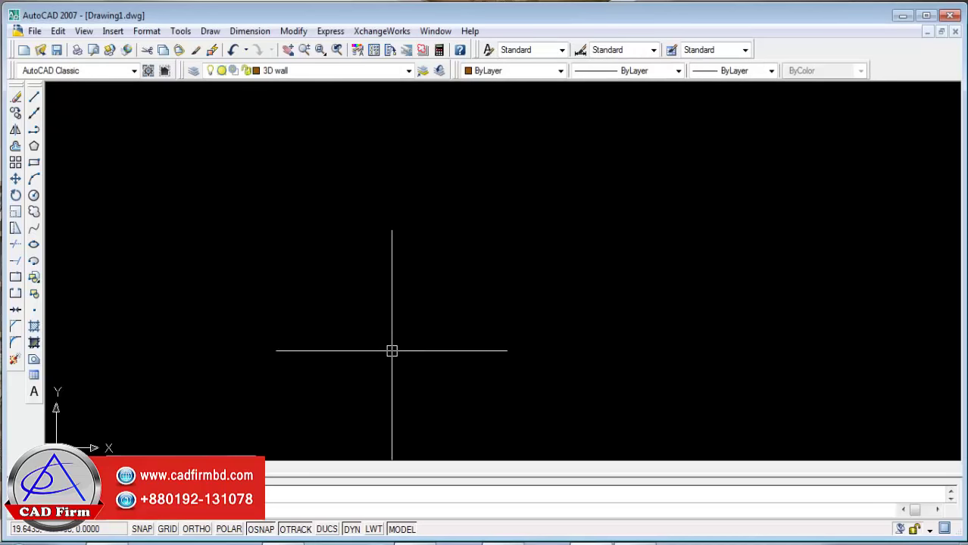
# Set Engineering length units at 0'-0.0" precision and change the UCS icon display setting.
pyautogui.write('ln')
pyautogui.press('Return')
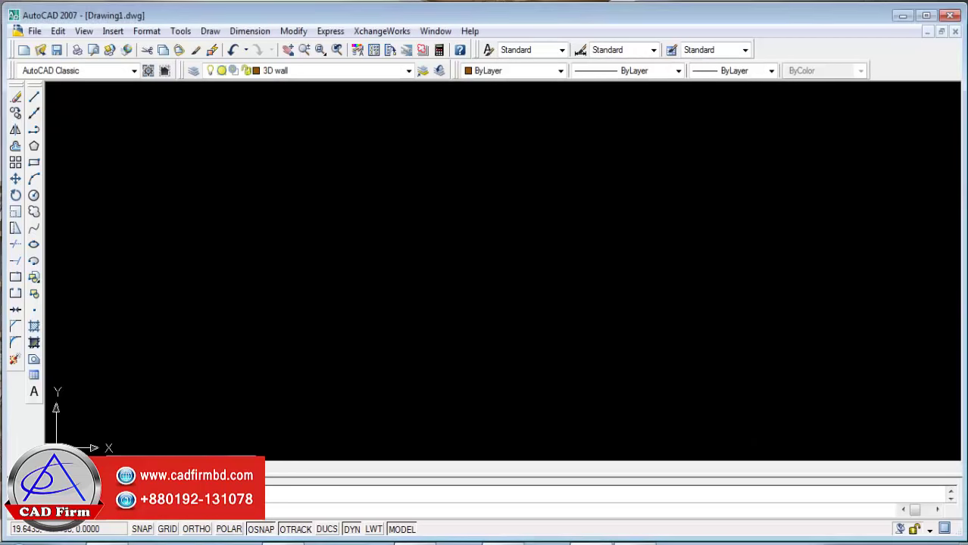
pyautogui.click(353, 173)
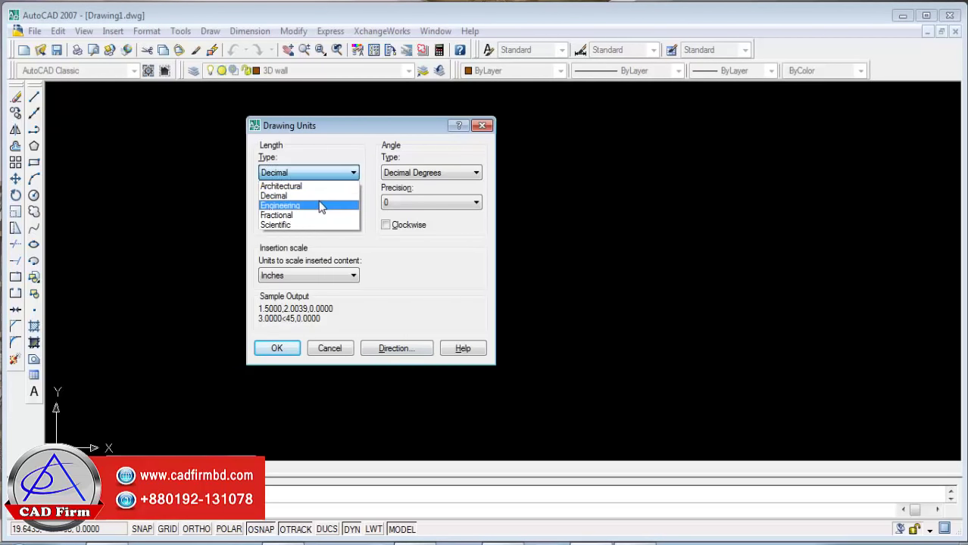
pyautogui.click(324, 205)
pyautogui.click(321, 202)
pyautogui.click(294, 221)
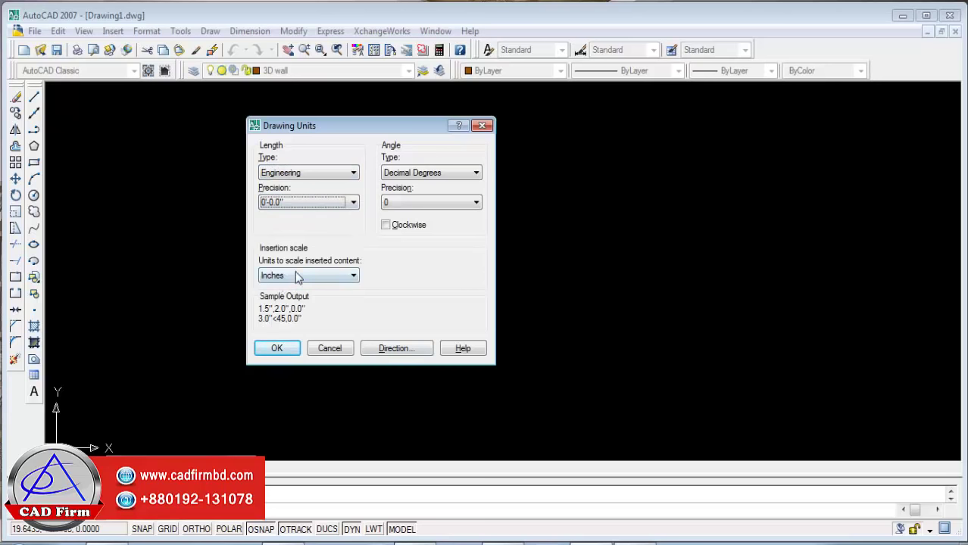
pyautogui.click(276, 347)
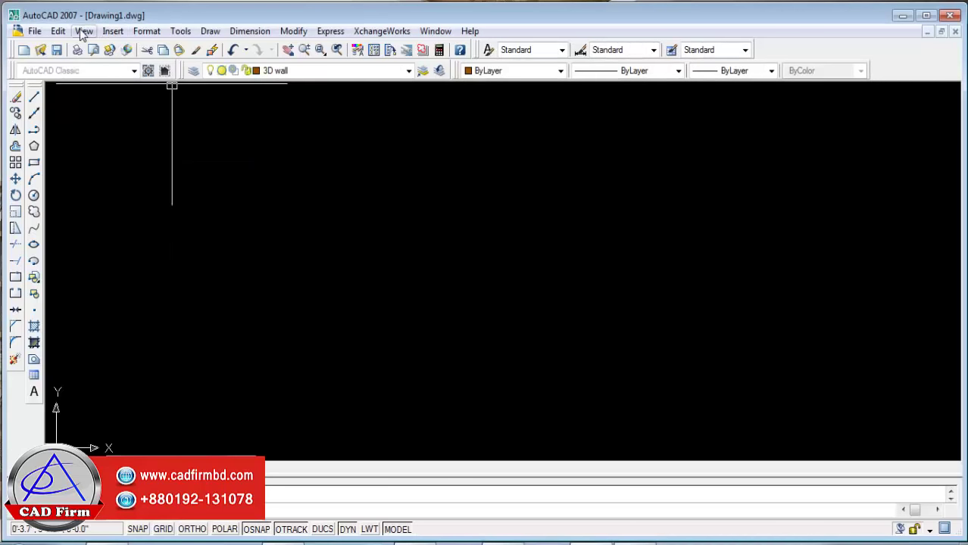
pyautogui.click(82, 31)
pyautogui.moveTo(104, 350)
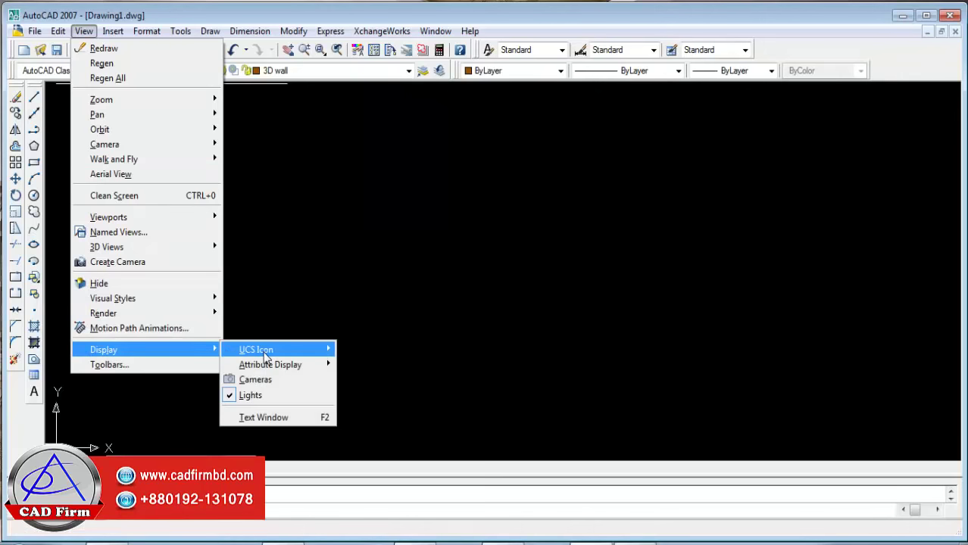
pyautogui.click(371, 350)
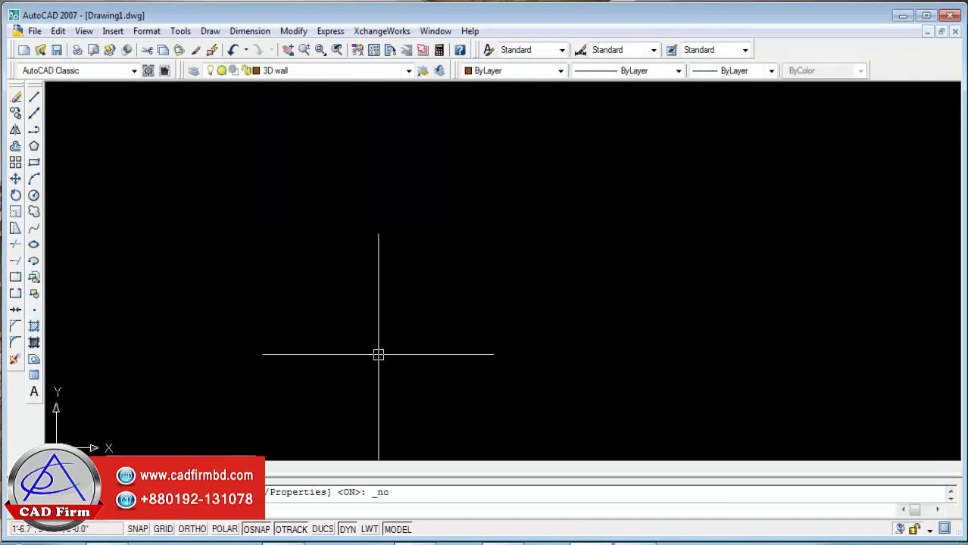
# Cancel a rectangle begun on the wrong layer and make the wall layer current.
pyautogui.write('t')
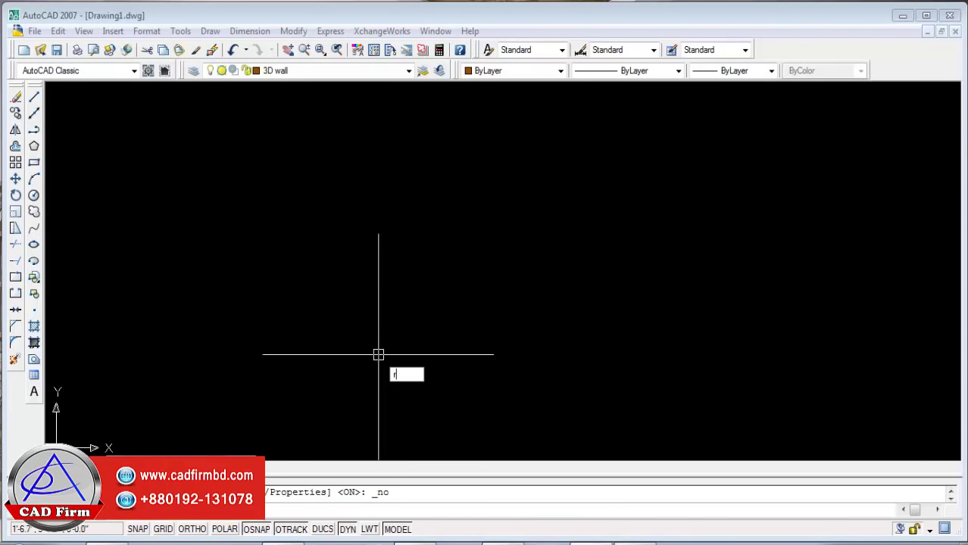
pyautogui.press('Return')
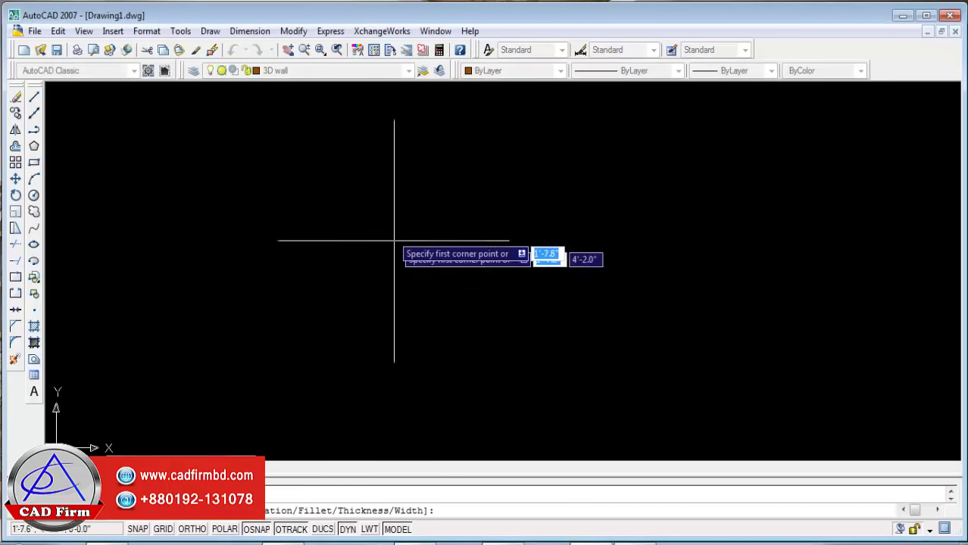
pyautogui.click(366, 185)
pyautogui.rightClick(422, 277)
pyautogui.press('Escape')
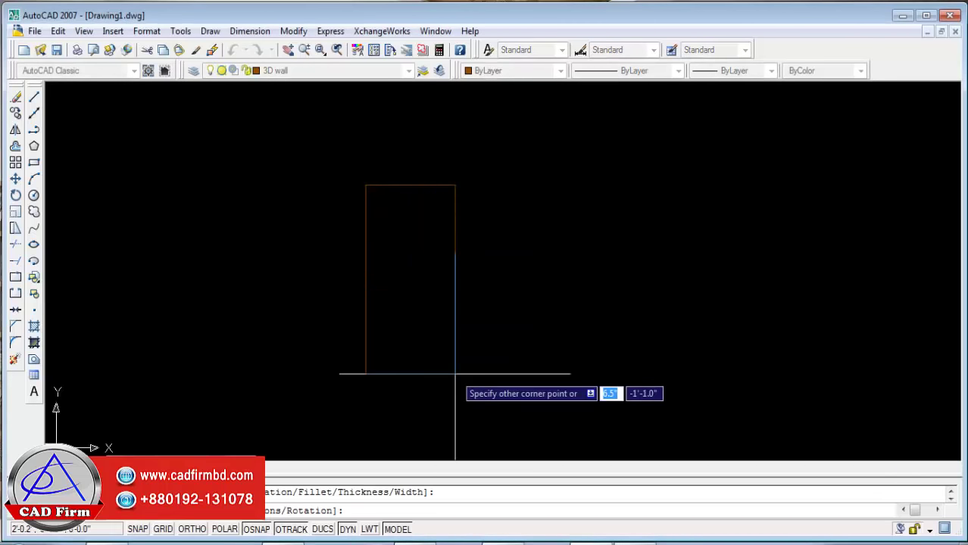
pyautogui.press('Escape')
pyautogui.click(338, 70)
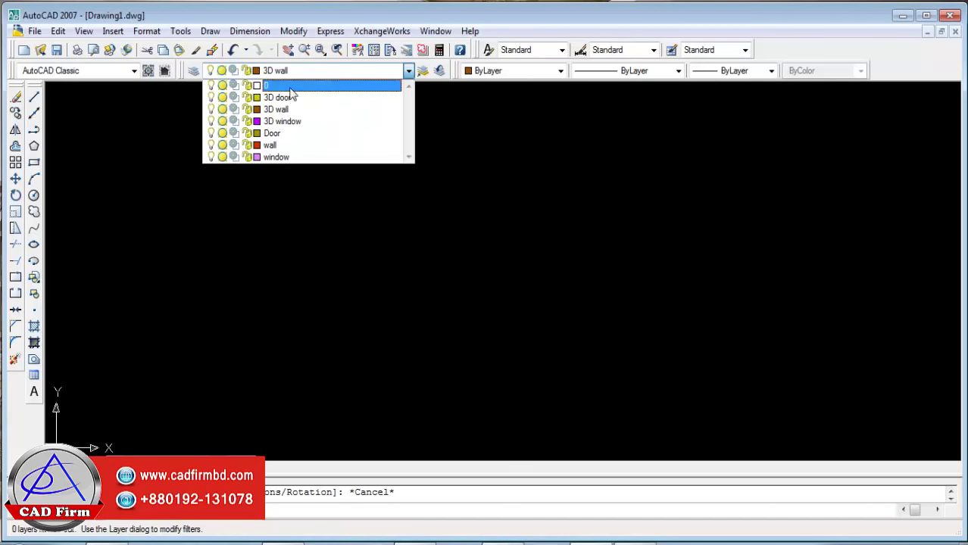
pyautogui.click(284, 144)
# Draw the wall rectangle with the Dimensions option, 15' wide.
pyautogui.click(33, 162)
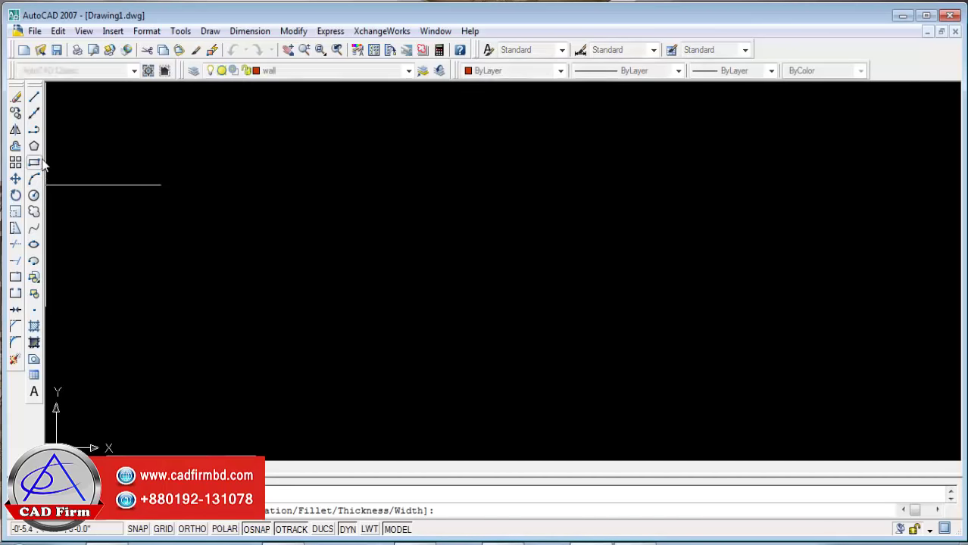
pyautogui.click(243, 160)
pyautogui.rightClick(372, 247)
pyautogui.click(423, 338)
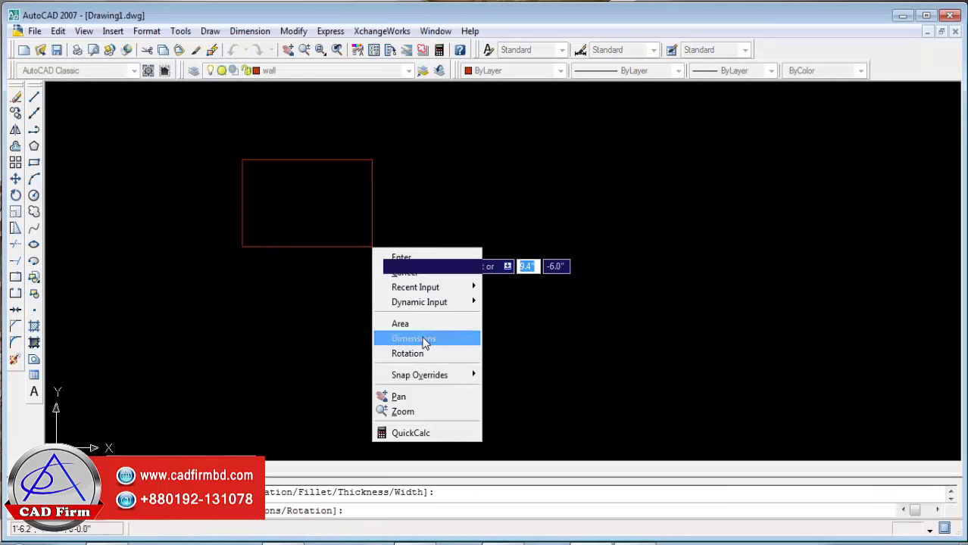
pyautogui.write('10')
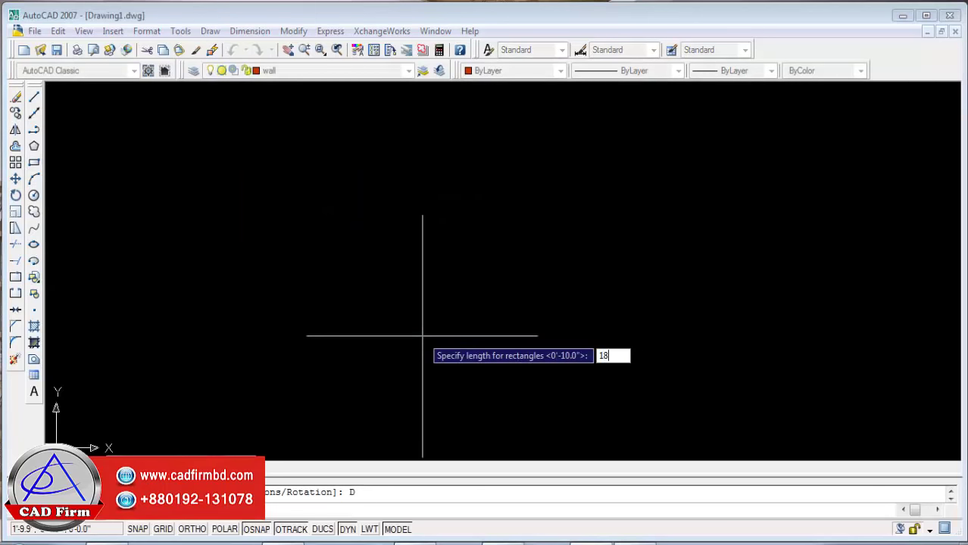
pyautogui.press('Return')
pyautogui.write('15')
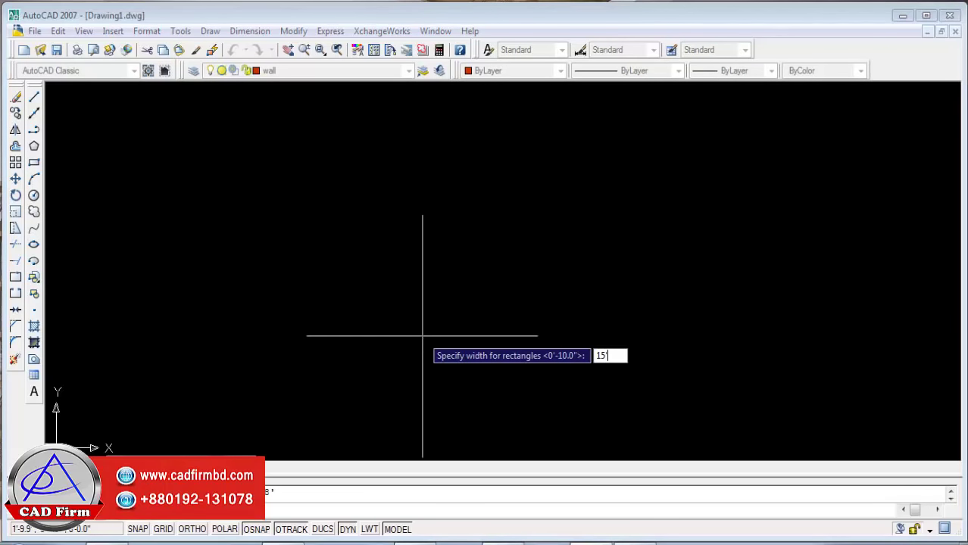
pyautogui.press('Return')
pyautogui.click(421, 336)
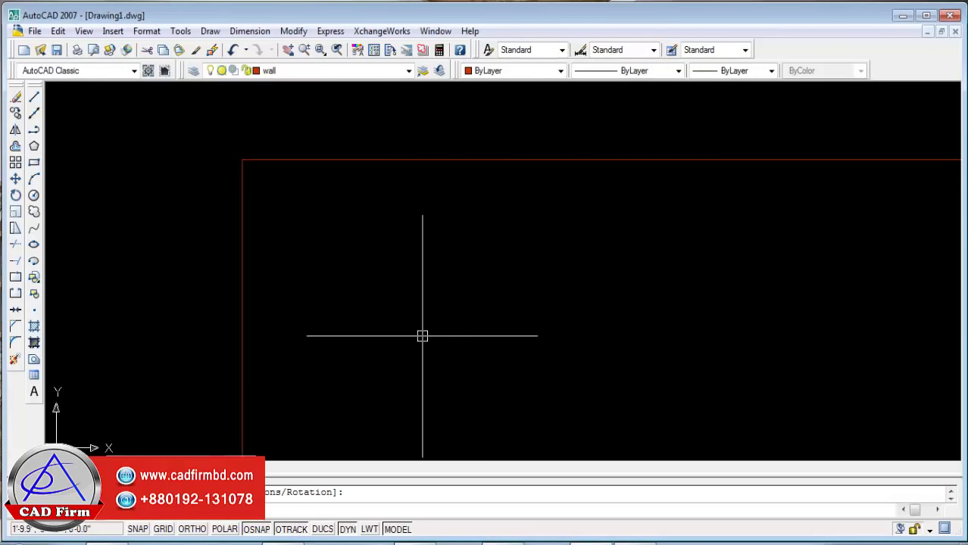
# Zoom to extents and offset the rectangle 5 inward to form double walls.
pyautogui.write('z')
pyautogui.press('Return')
pyautogui.write('e')
pyautogui.press('Return')
pyautogui.write('o')
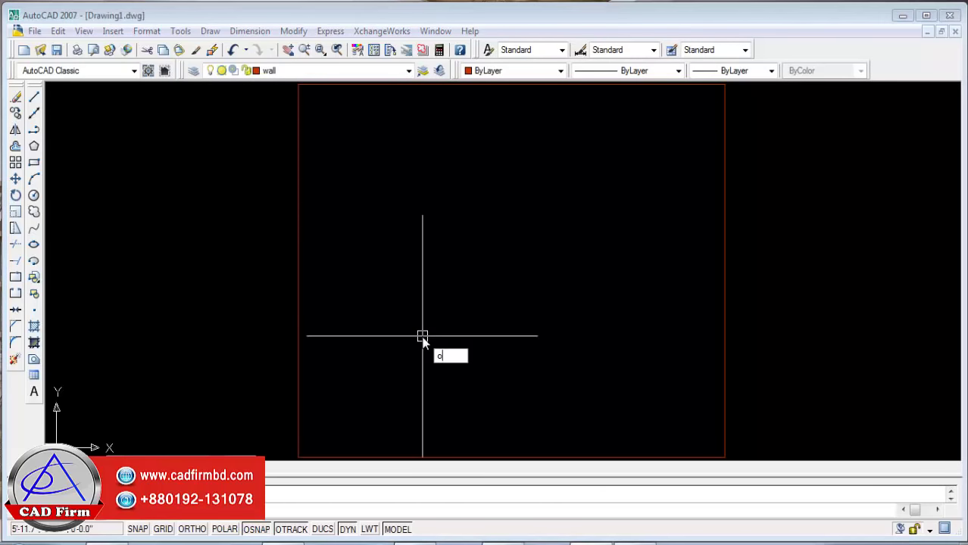
pyautogui.press('Return')
pyautogui.write('5')
pyautogui.press('Return')
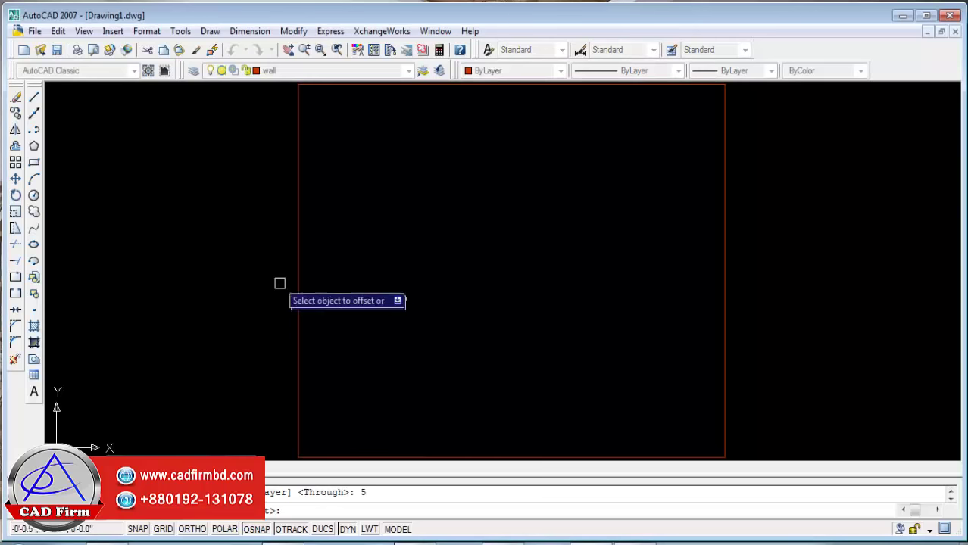
pyautogui.click(299, 229)
pyautogui.click(363, 264)
pyautogui.scroll(-2, 426, 300)
pyautogui.moveTo(500, 237)
pyautogui.mouseDown(button='middle')
pyautogui.moveTo(352, 271)
pyautogui.moveTo(348, 257)
pyautogui.mouseUp(button='middle')
pyautogui.press('Escape')
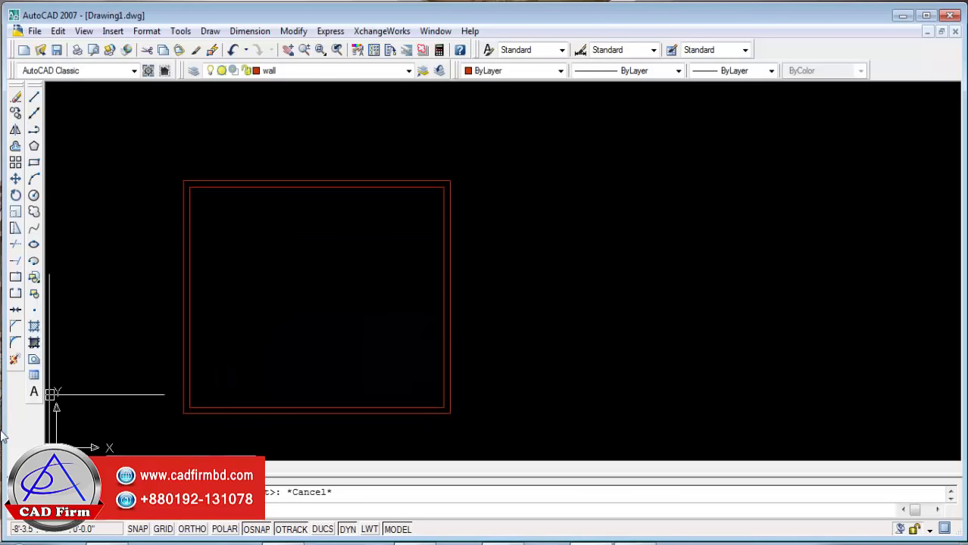
# Explode the wall rectangles into separate lines and try extending a wall line.
pyautogui.click(15, 359)
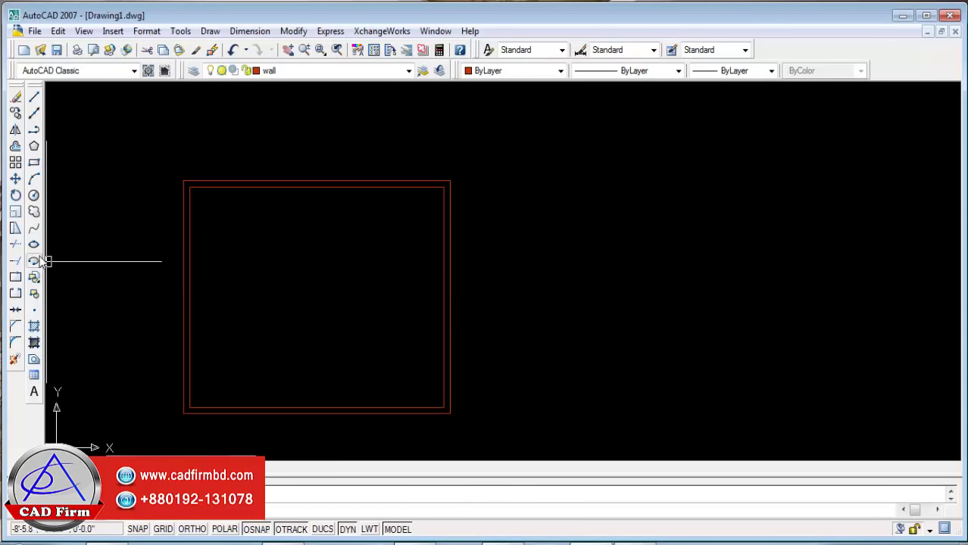
pyautogui.click(17, 263)
pyautogui.press('Return')
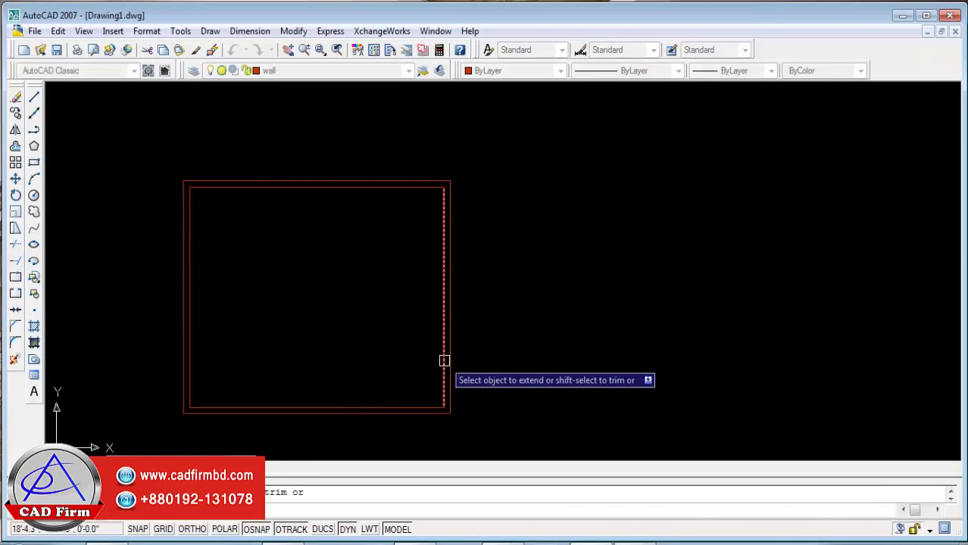
pyautogui.press('Return')
# Offset the right inner wall line 3' and 5 inward as opening guide lines.
pyautogui.write('o')
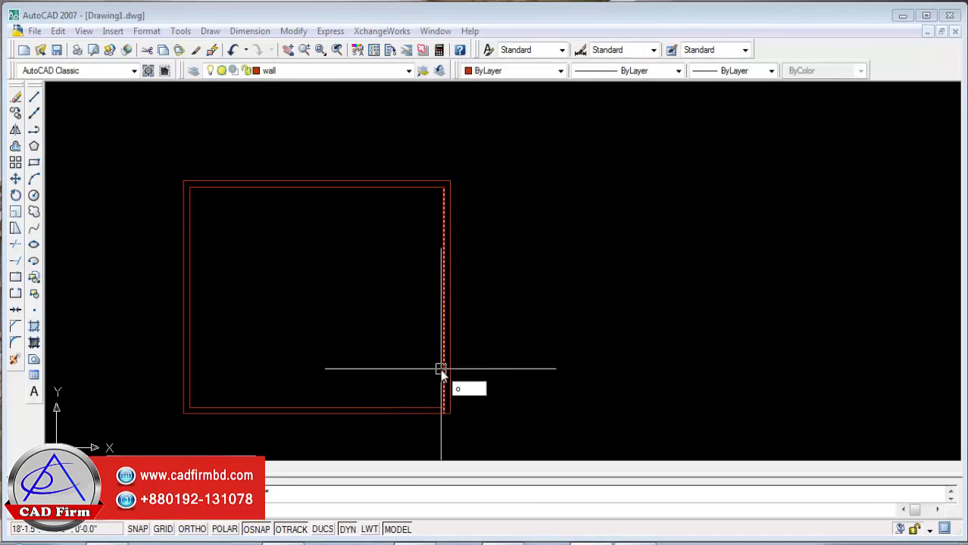
pyautogui.press('Return')
pyautogui.write("3'")
pyautogui.press('Return')
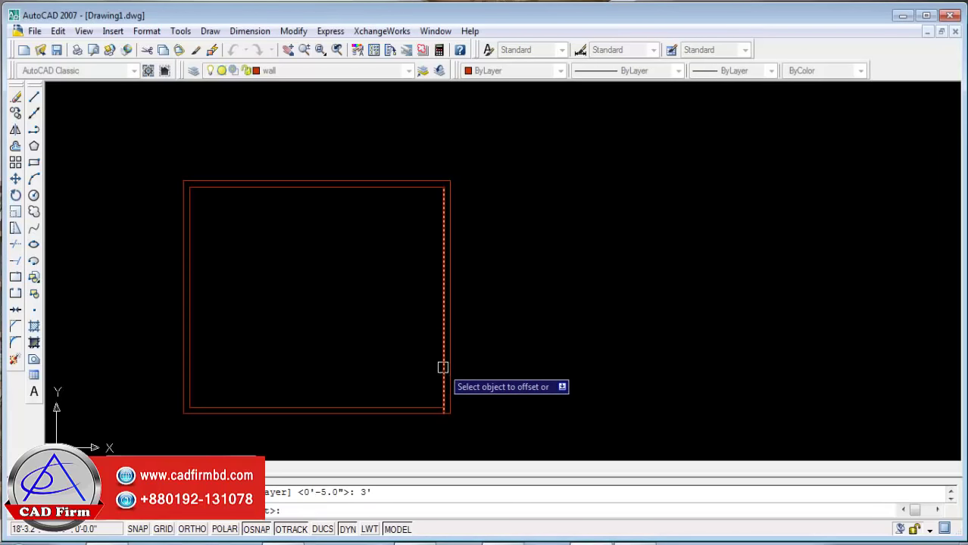
pyautogui.click(443, 367)
pyautogui.click(330, 370)
pyautogui.press('Return')
pyautogui.press('Return')
pyautogui.write('5')
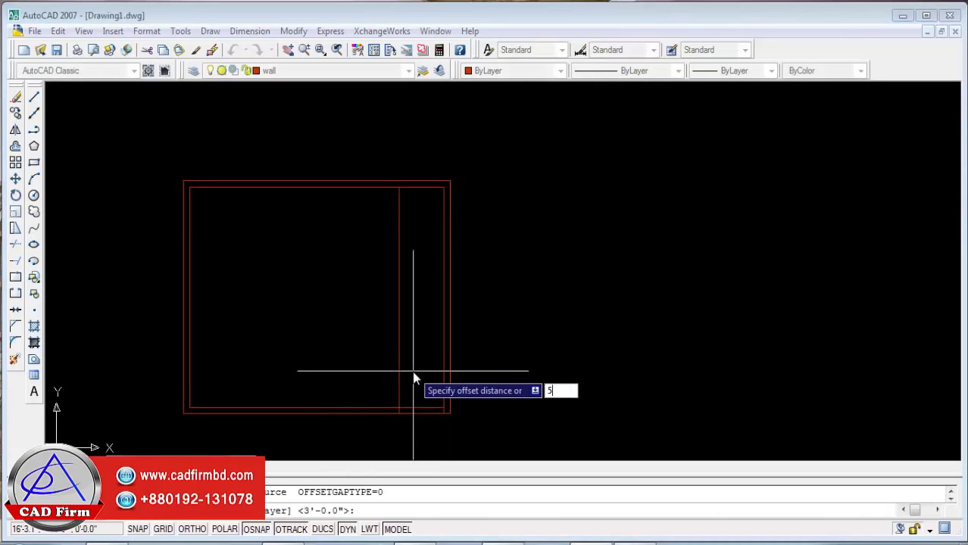
pyautogui.press('Return')
pyautogui.click(443, 372)
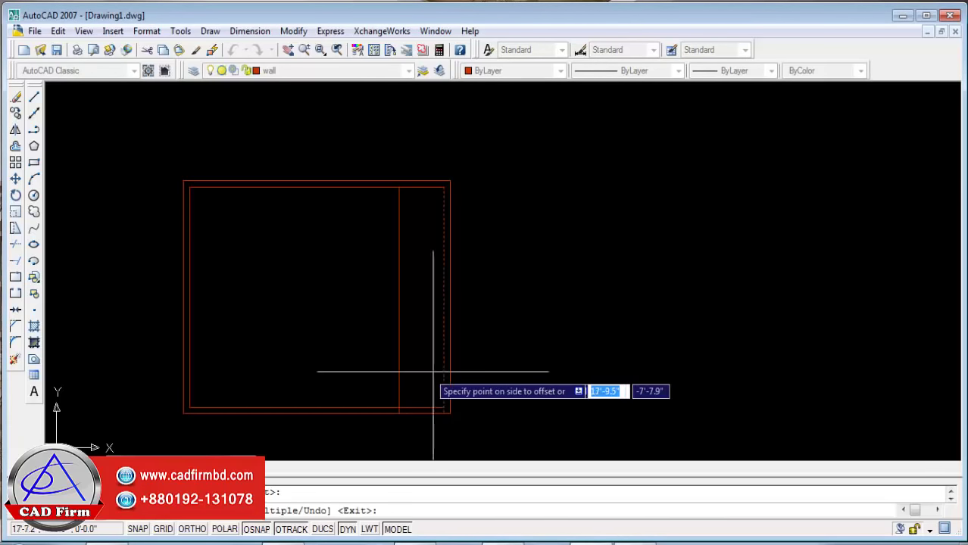
pyautogui.click(434, 372)
pyautogui.press('Escape')
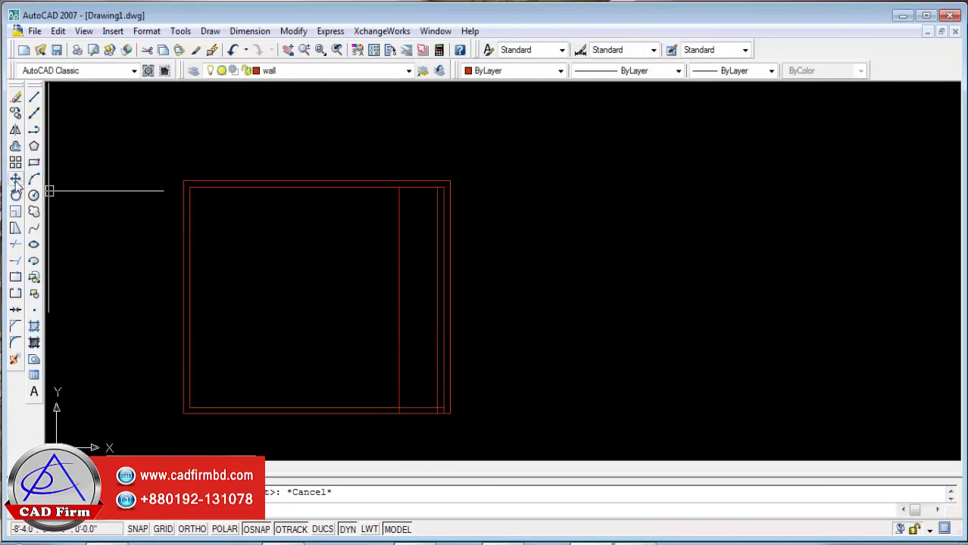
# Move the inner vertical guide line 5 with ortho turned on.
pyautogui.click(16, 179)
pyautogui.click(400, 303)
pyautogui.press('Return')
pyautogui.click(689, 334)
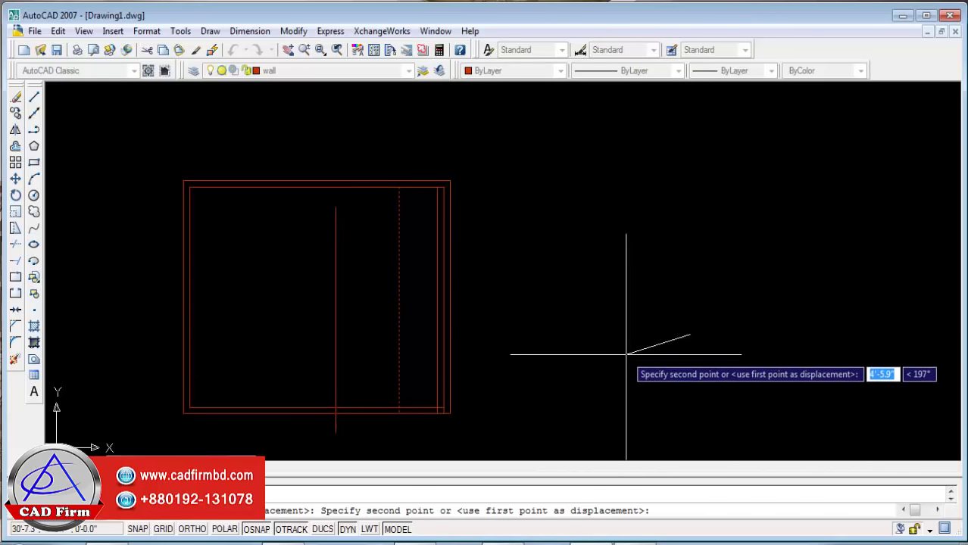
pyautogui.press('F8')
pyautogui.write('5')
pyautogui.press('Return')
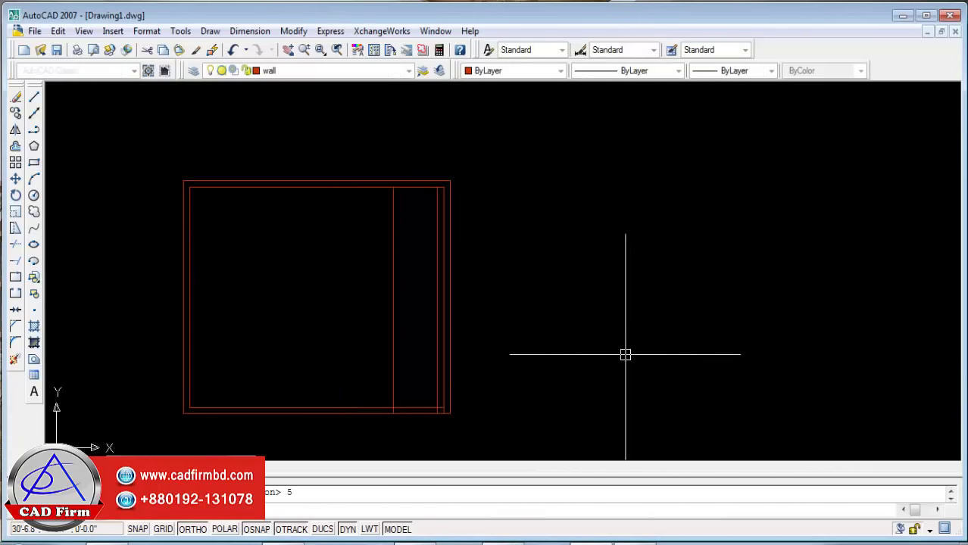
# Trim the bottom wall segments and extra vertical lines between the guides, then zoom out.
pyautogui.click(15, 244)
pyautogui.scroll(3, 409, 402)
pyautogui.click(425, 410)
pyautogui.click(424, 422)
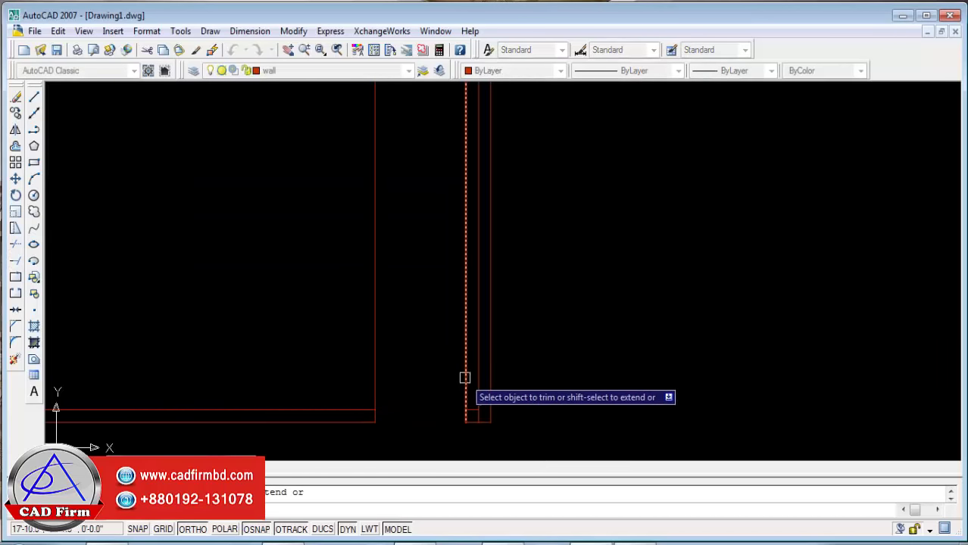
pyautogui.click(463, 379)
pyautogui.click(402, 343)
pyautogui.click(302, 382)
pyautogui.scroll(-2, 492, 426)
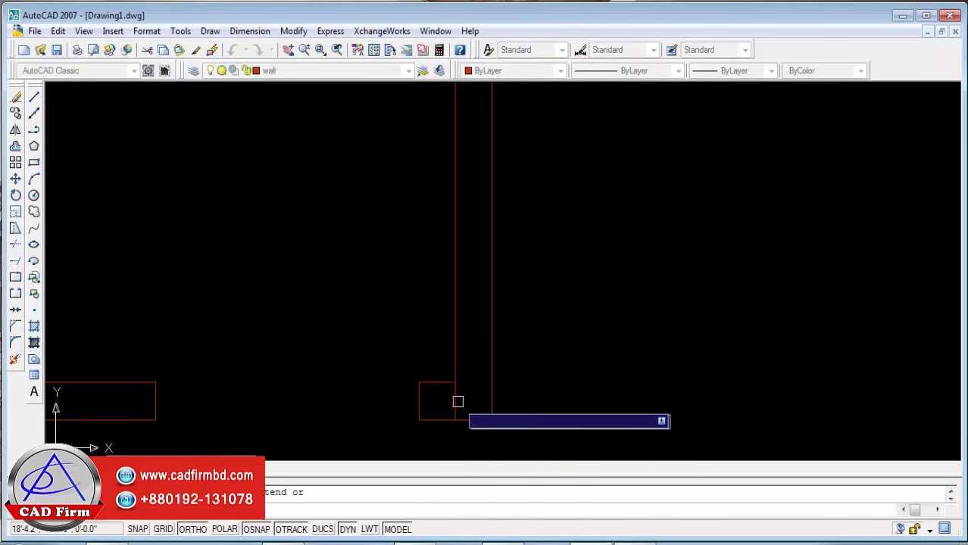
pyautogui.scroll(-1, 473, 389)
pyautogui.press('Escape')
pyautogui.scroll(-2, 522, 371)
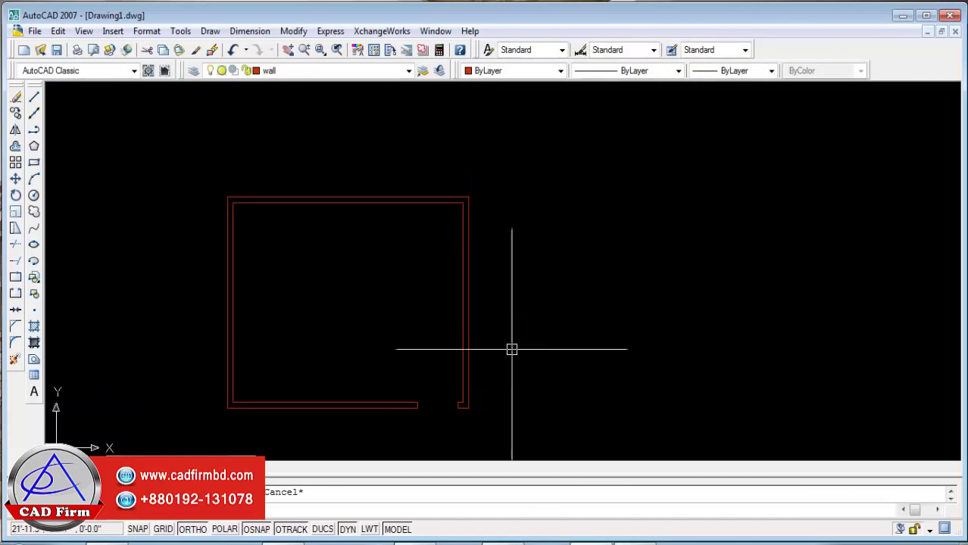
pyautogui.scroll(-1, 510, 346)
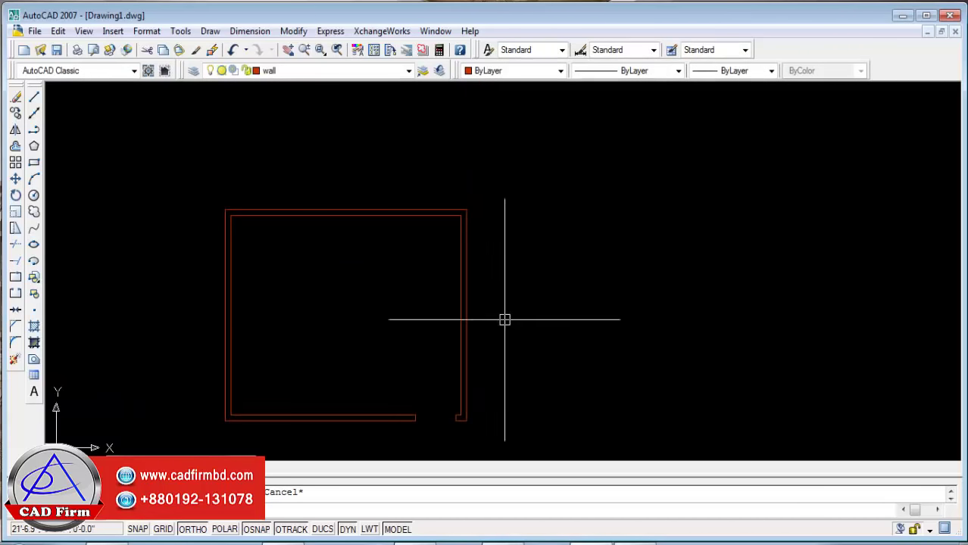
# Keep wall as the current layer and begin a 12-unit dimensioned rectangle, then cancel it.
pyautogui.click(33, 96)
pyautogui.click(315, 72)
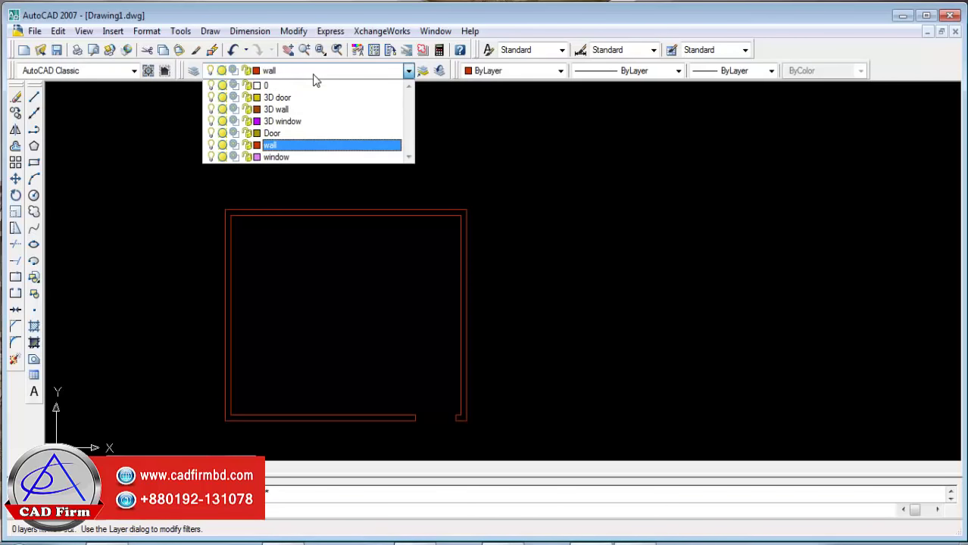
pyautogui.click(310, 145)
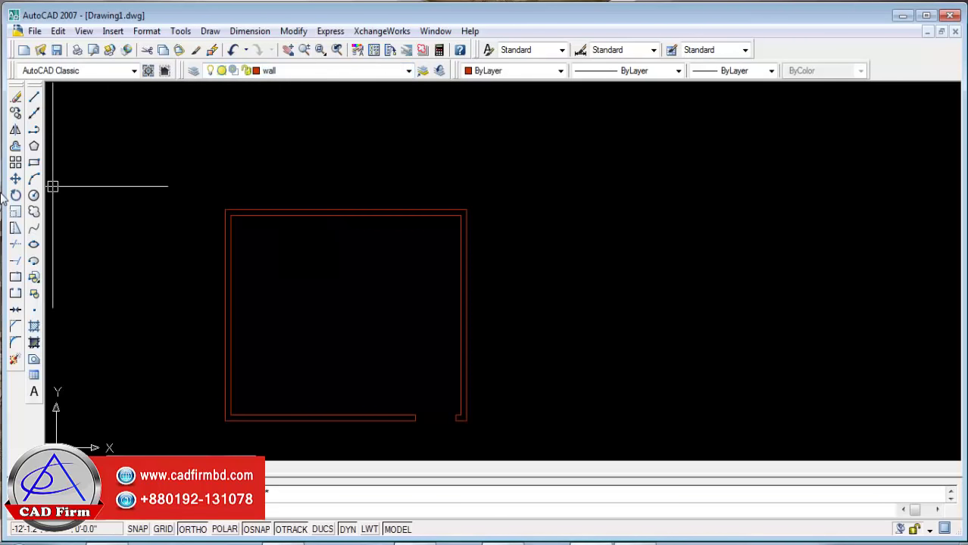
pyautogui.click(33, 162)
pyautogui.click(620, 244)
pyautogui.rightClick(689, 319)
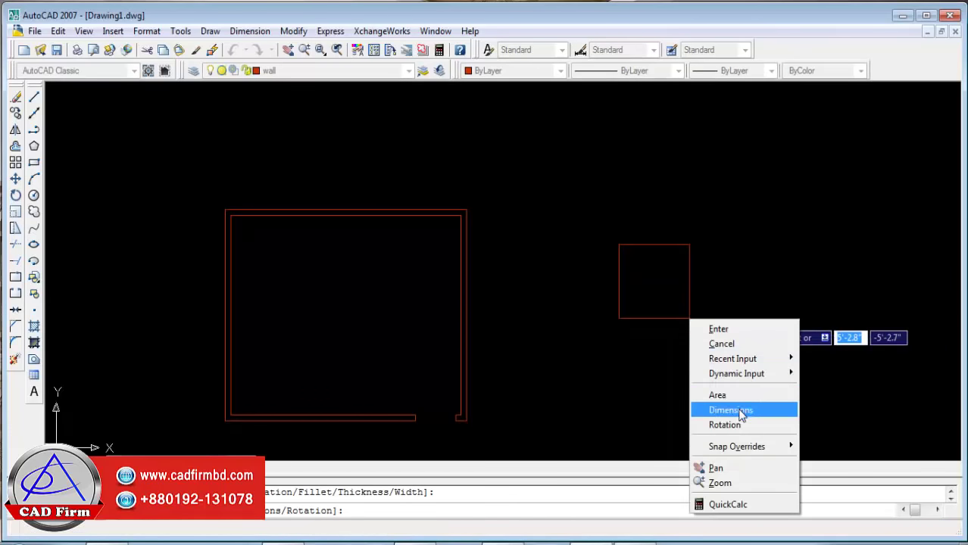
pyautogui.click(739, 408)
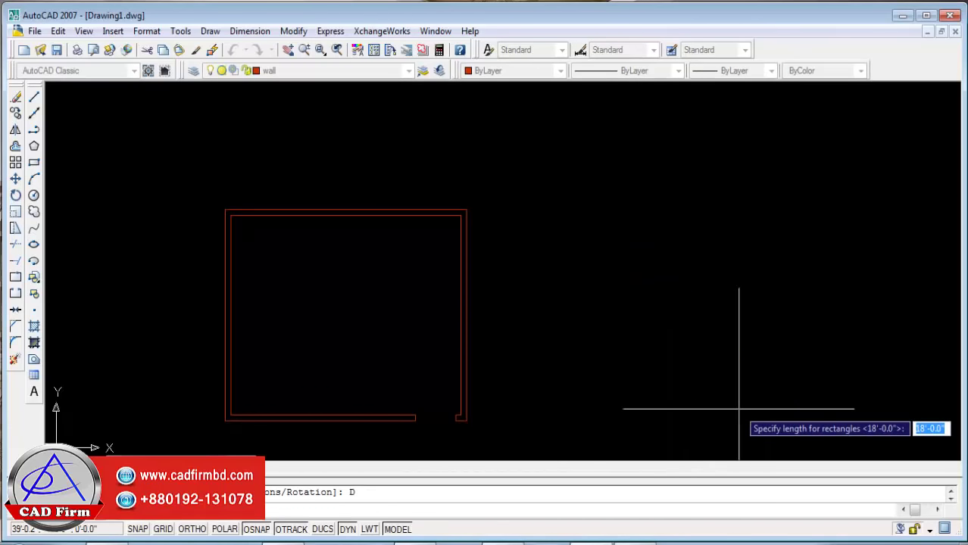
pyautogui.write('1212')
pyautogui.press('Return')
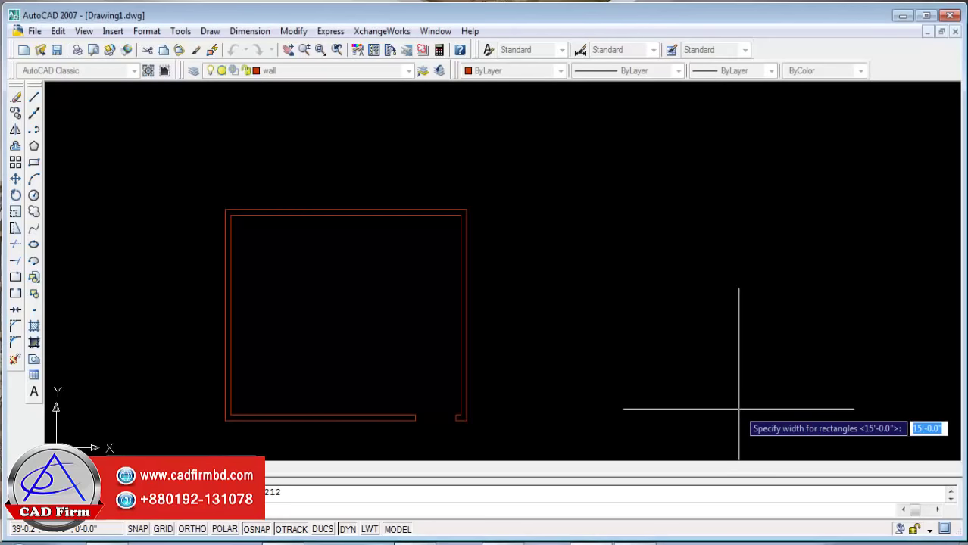
pyautogui.press('Escape')
# Draw a 12 x 12 square column beside the room using rectangle dimensions.
pyautogui.click(34, 162)
pyautogui.click(545, 238)
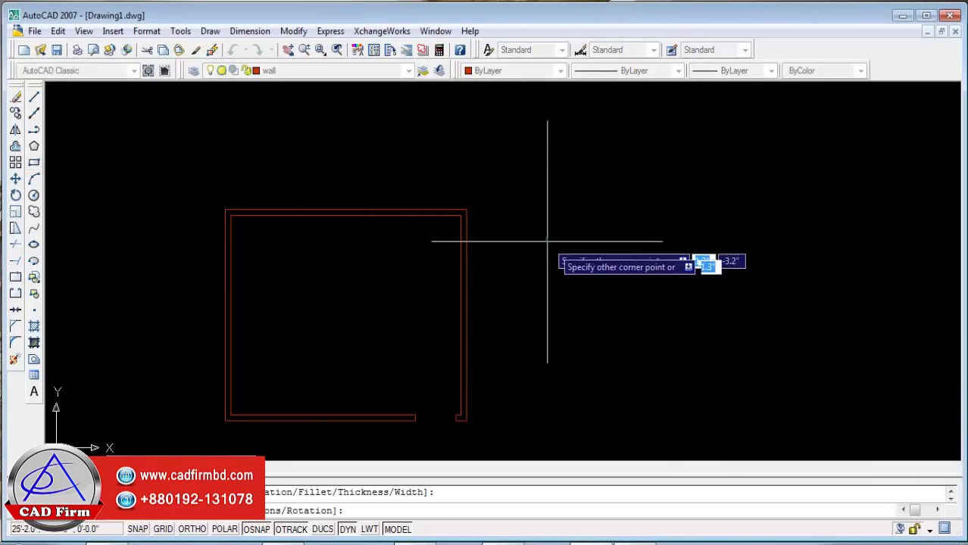
pyautogui.rightClick(634, 301)
pyautogui.click(675, 393)
pyautogui.write('1')
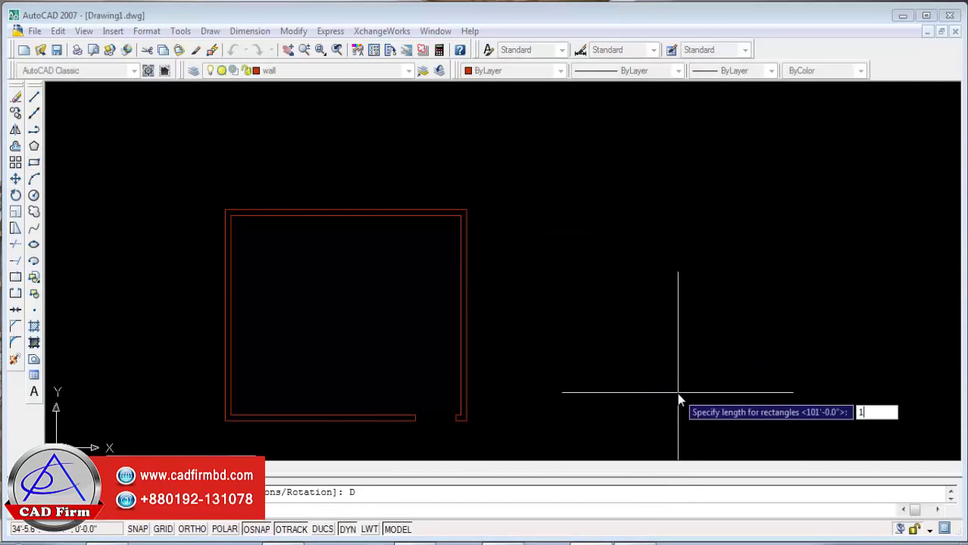
pyautogui.write('2')
pyautogui.press('Return')
pyautogui.write('12')
pyautogui.press('Return')
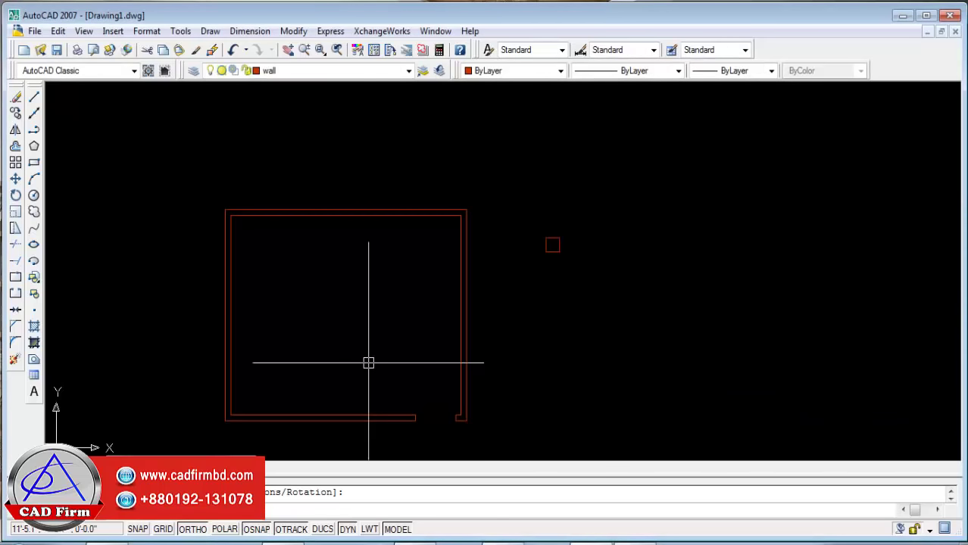
# Copy the square column to the room's top-right inner corner.
pyautogui.click(616, 214)
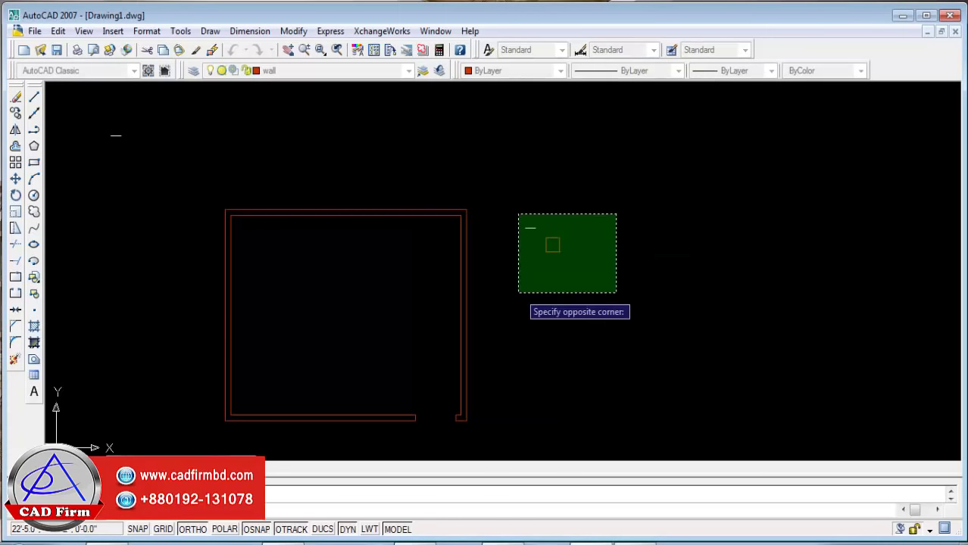
pyautogui.click(519, 291)
pyautogui.press('Return')
pyautogui.scroll(2, 542, 244)
pyautogui.click(565, 233)
pyautogui.scroll(2, 392, 184)
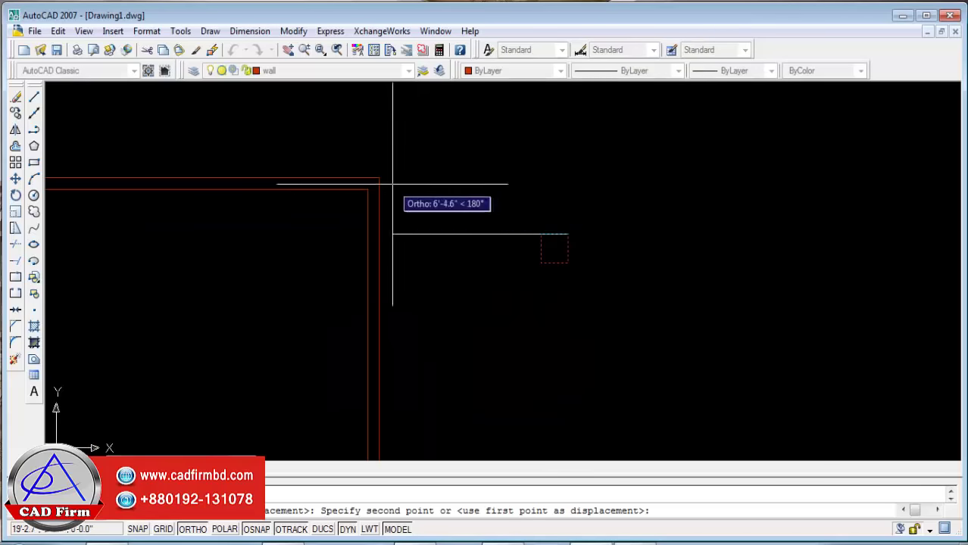
pyautogui.click(378, 172)
pyautogui.scroll(-3, 519, 240)
pyautogui.press('Return')
pyautogui.scroll(2, 546, 239)
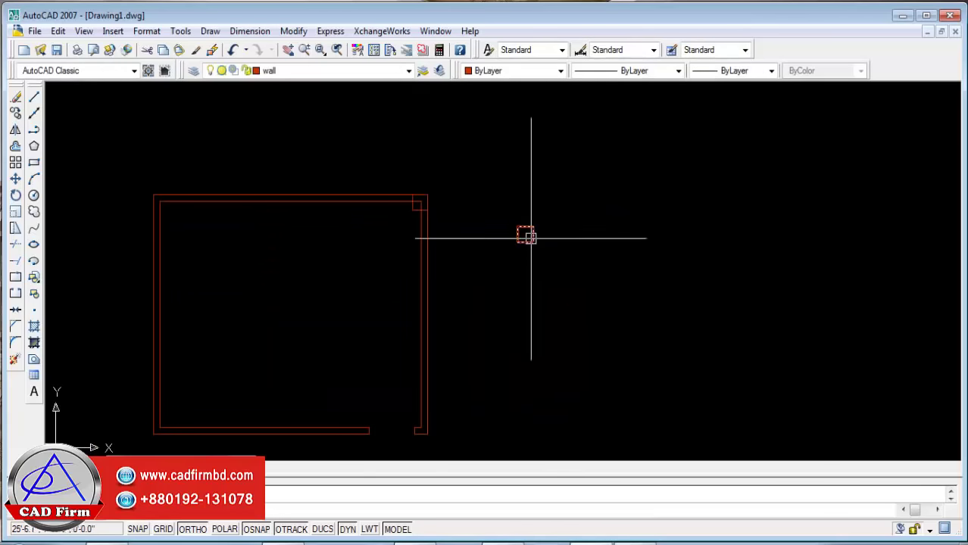
# Copy the square to the room's top-left inner corner and select the top-right column.
pyautogui.press('Return')
pyautogui.click(522, 232)
pyautogui.press('Return')
pyautogui.click(532, 227)
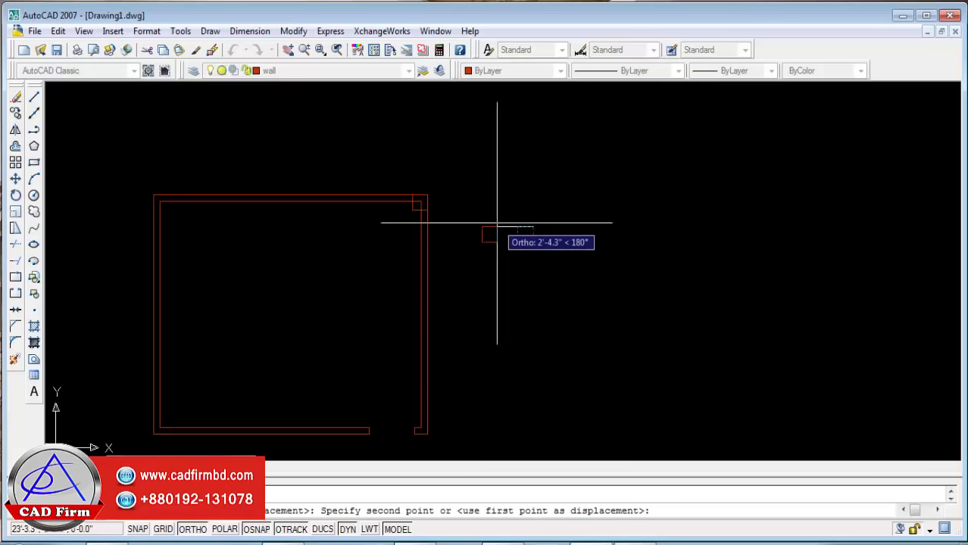
pyautogui.press('Escape')
pyautogui.press('Return')
pyautogui.press('Return')
pyautogui.click(530, 228)
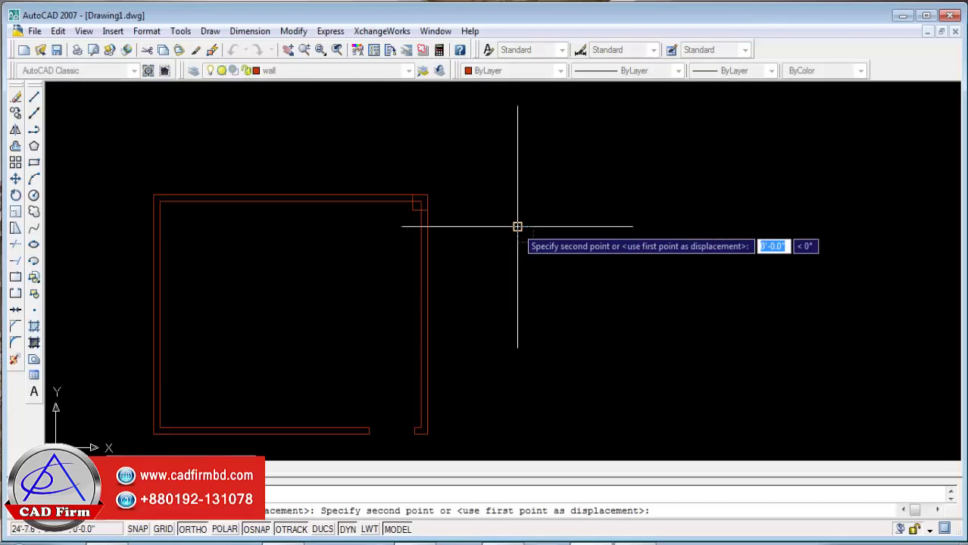
pyautogui.press('Escape')
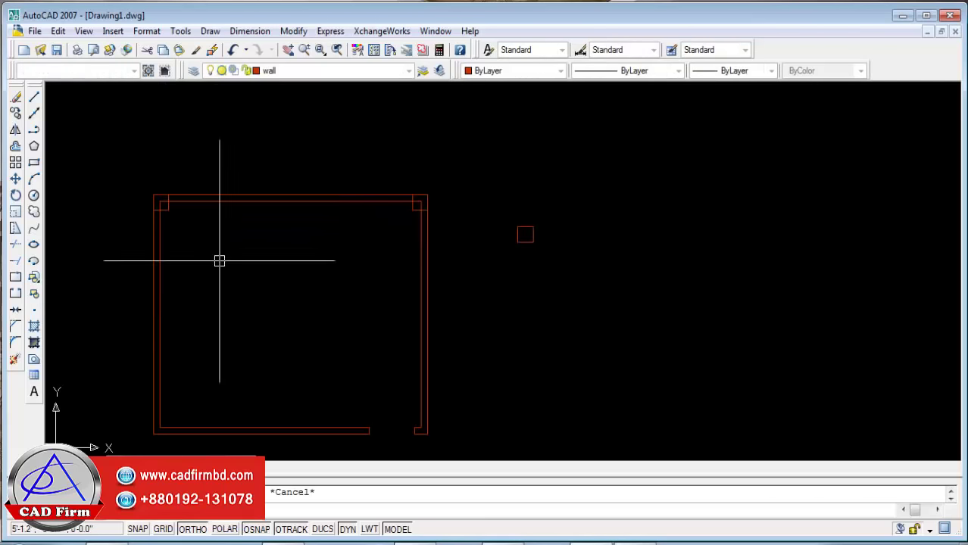
pyautogui.click(172, 203)
# Mirror both top corner columns across the room, keeping the originals.
pyautogui.click(170, 216)
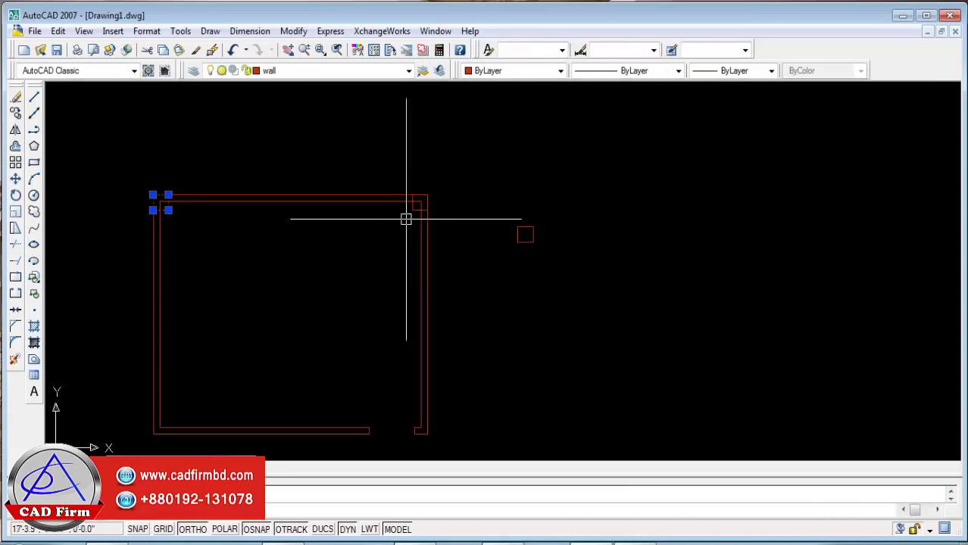
pyautogui.click(15, 130)
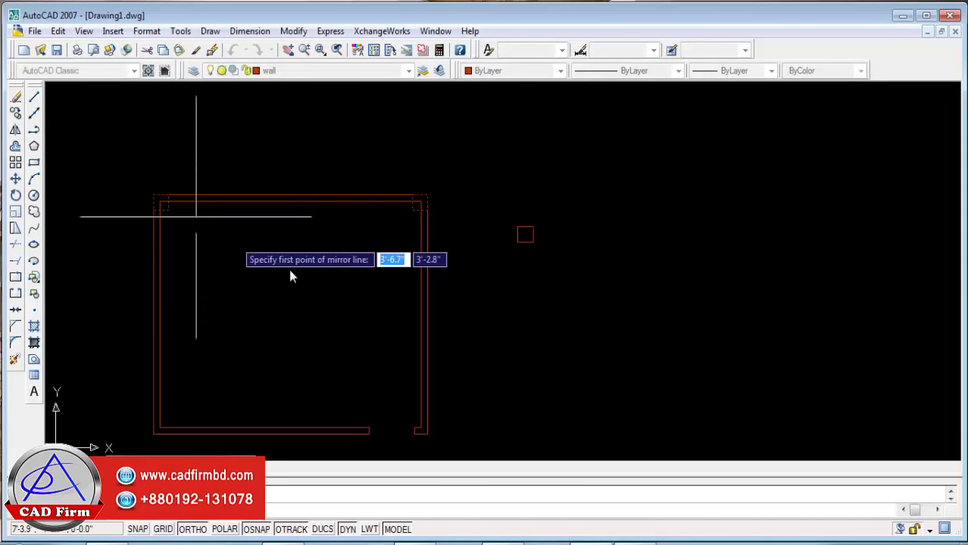
pyautogui.click(428, 315)
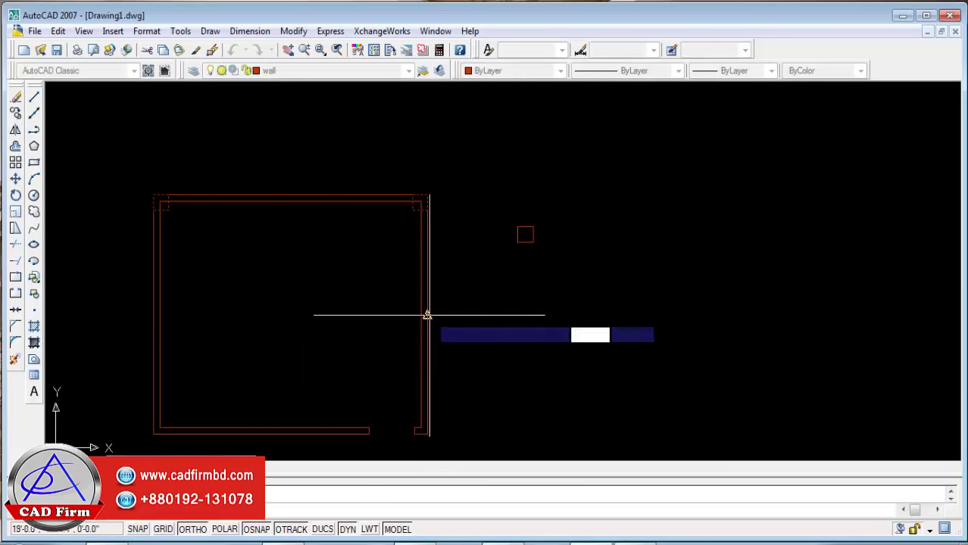
pyautogui.click(602, 319)
pyautogui.press('Return')
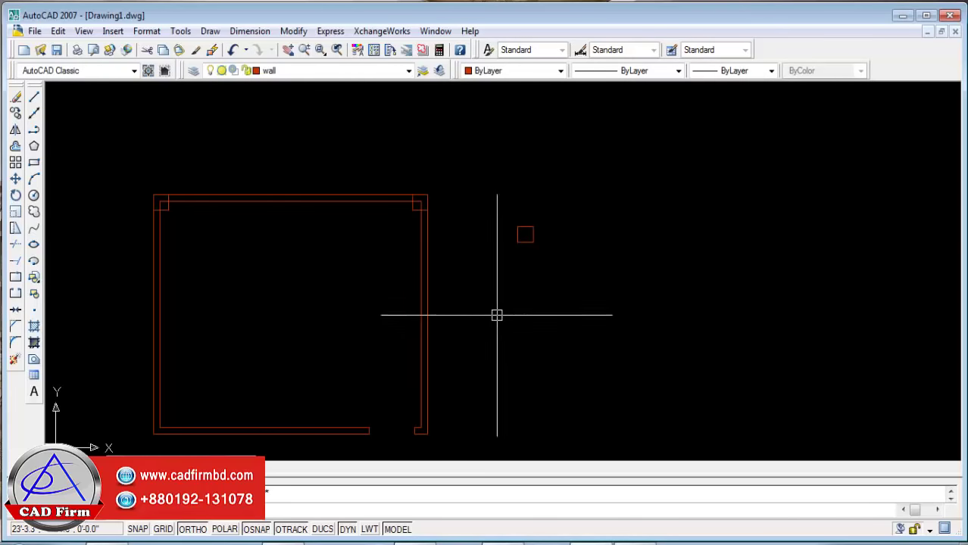
# Mirror another corner column across the room for the remaining corner, keeping the source.
pyautogui.press('Return')
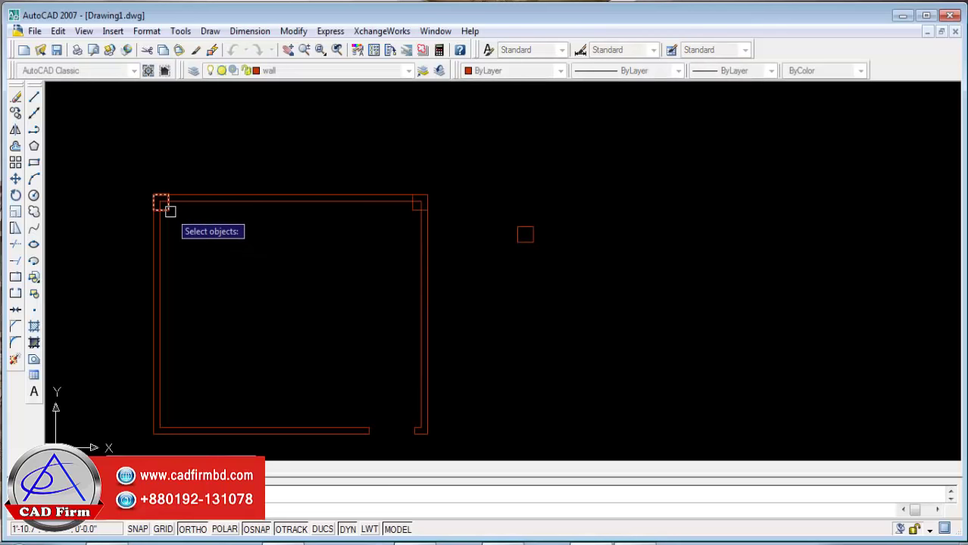
pyautogui.press('Return')
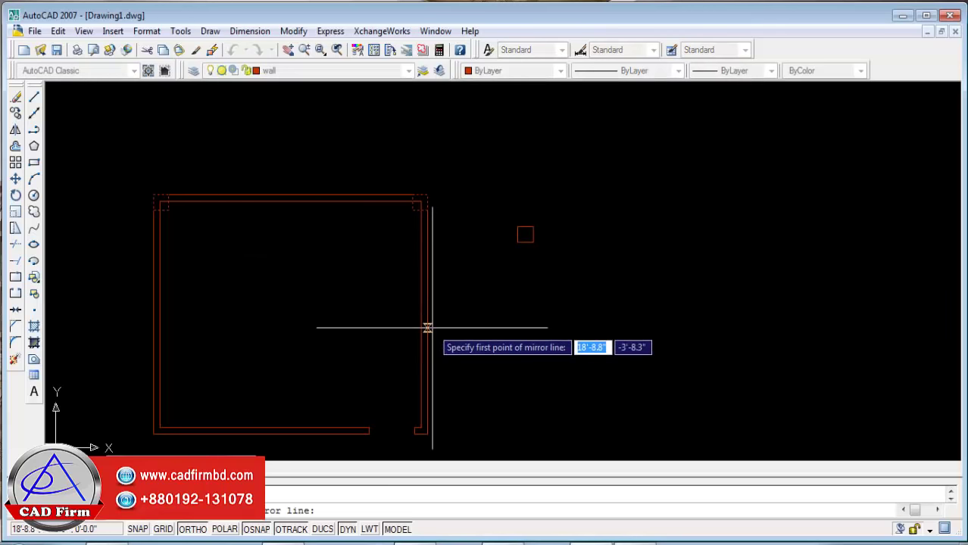
pyautogui.click(428, 314)
pyautogui.click(591, 298)
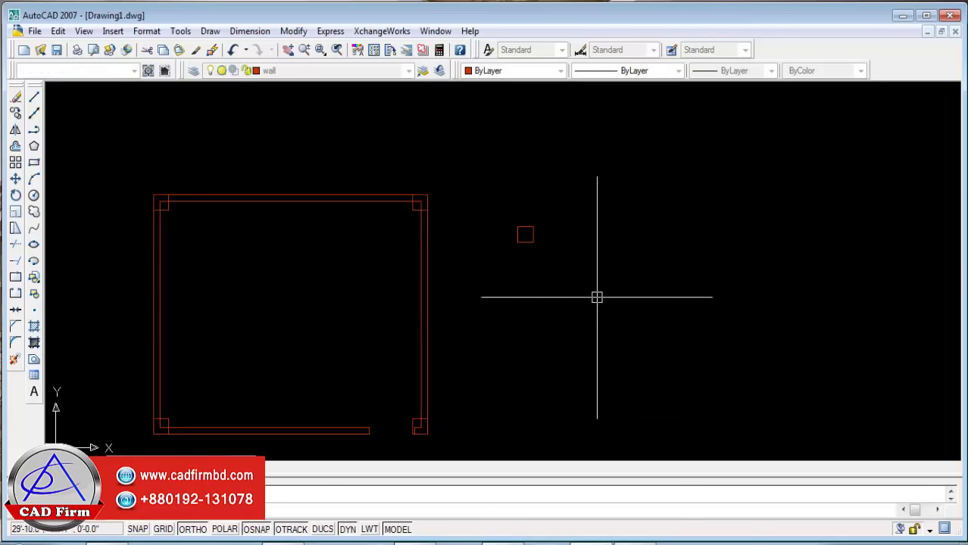
pyautogui.press('Return')
pyautogui.scroll(3, 440, 419)
# Move the lower-right corner column into place and delete the stray vertical line.
pyautogui.moveTo(443, 408); pyautogui.dragTo(649, 309, button='middle')
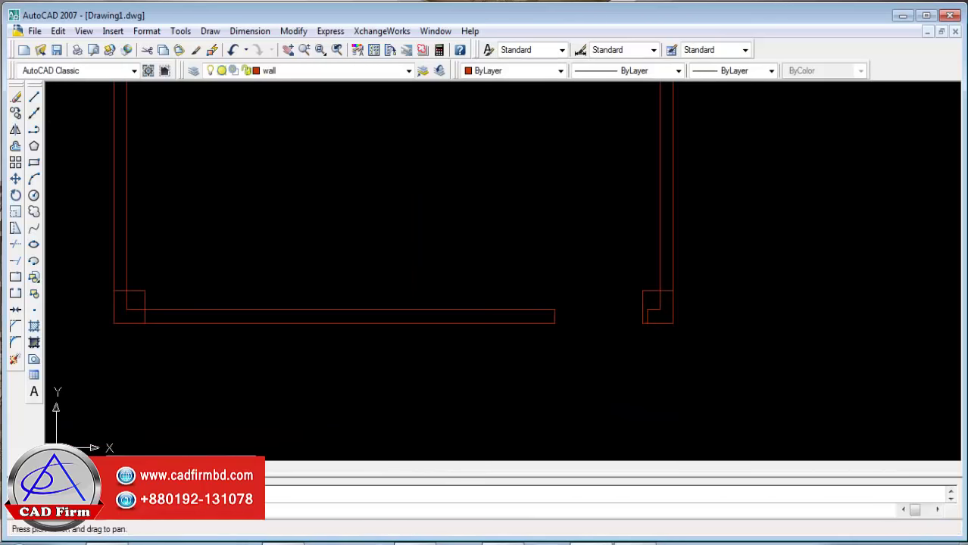
pyautogui.scroll(2, 648, 309)
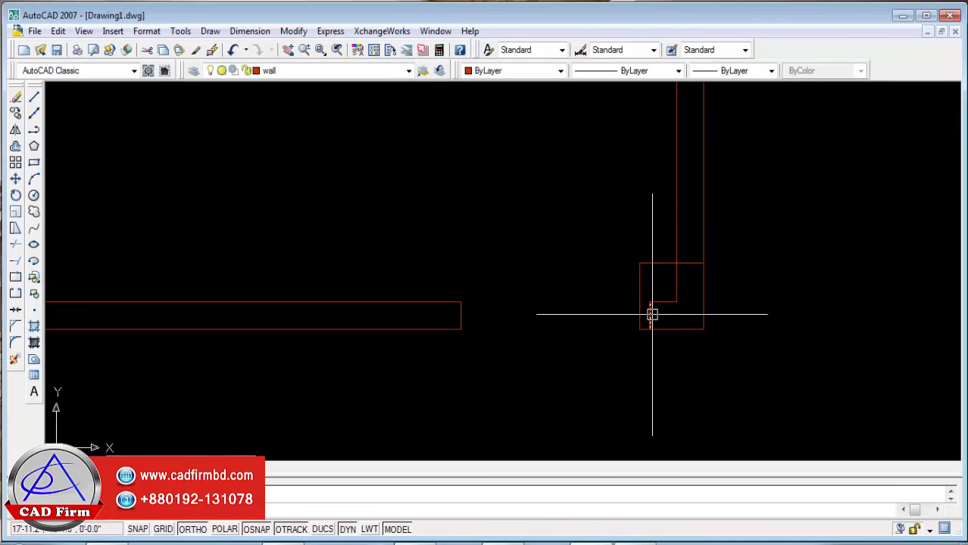
pyautogui.click(659, 264)
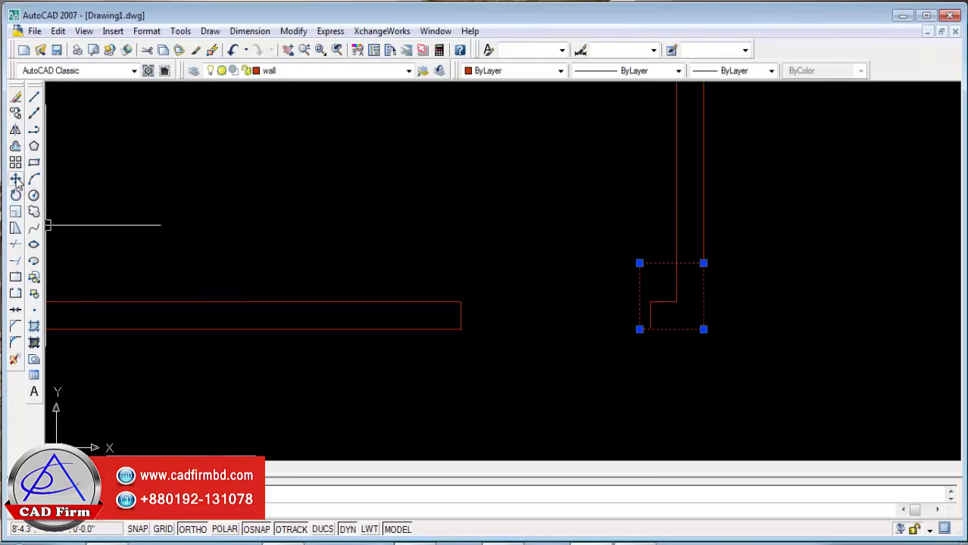
pyautogui.click(15, 180)
pyautogui.click(341, 191)
pyautogui.click(458, 222)
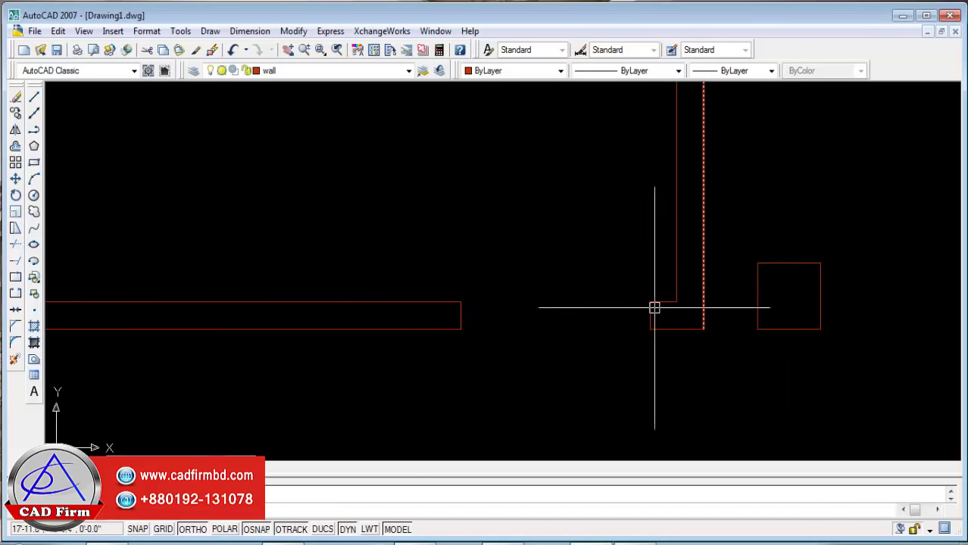
pyautogui.scroll(2, 662, 317)
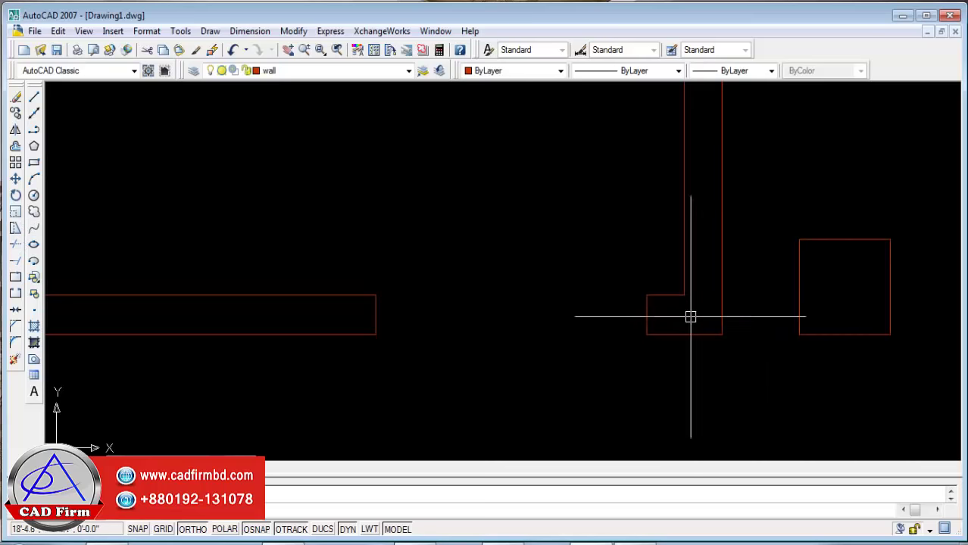
pyautogui.click(651, 319)
pyautogui.press('Delete')
# Offset the right wall line 12 inches inward.
pyautogui.write('o')
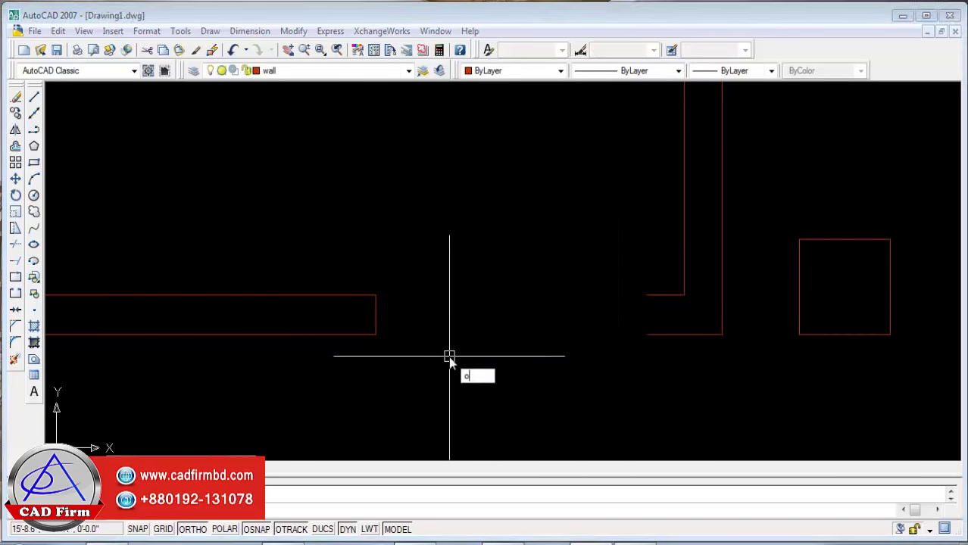
pyautogui.press('Return')
pyautogui.write('12')
pyautogui.press('Return')
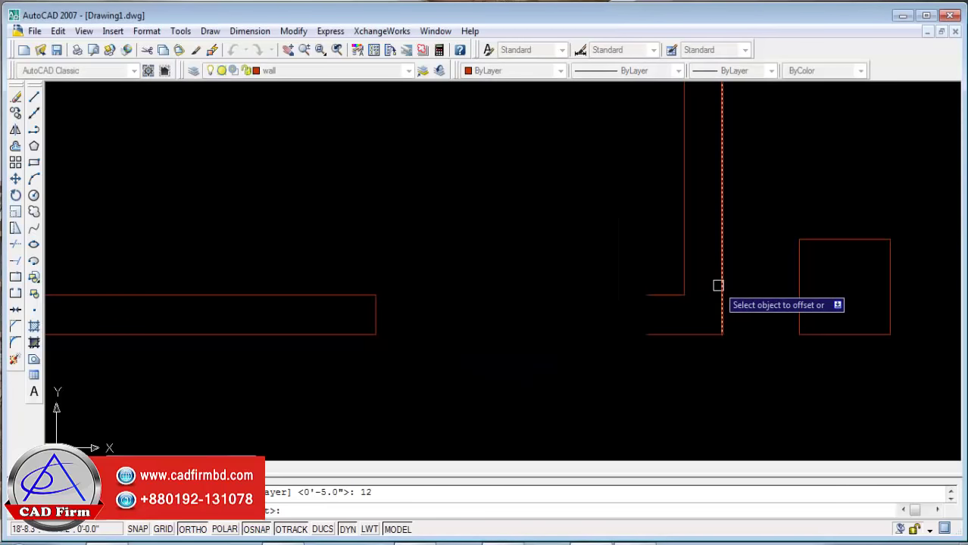
pyautogui.click(721, 283)
pyautogui.click(465, 303)
pyautogui.press('Escape')
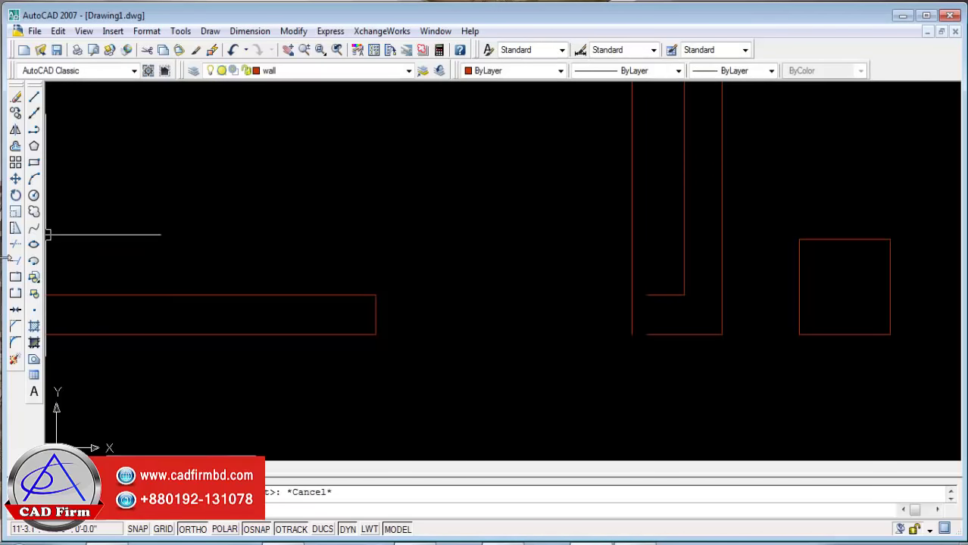
# Extend the upper and lower horizontal wall lines to the new offset line.
pyautogui.click(15, 260)
pyautogui.press('Return')
pyautogui.click(664, 295)
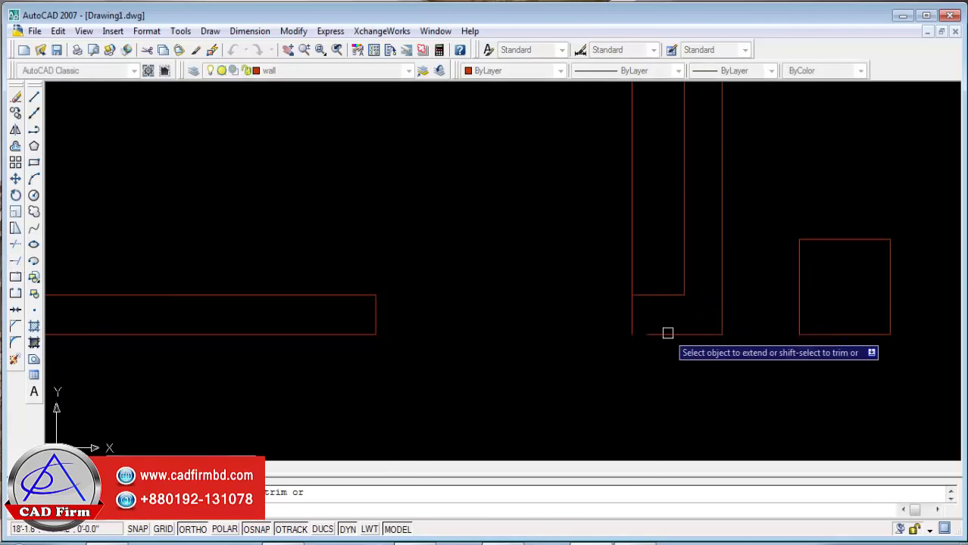
pyautogui.click(668, 334)
pyautogui.click(15, 244)
pyautogui.press('Return')
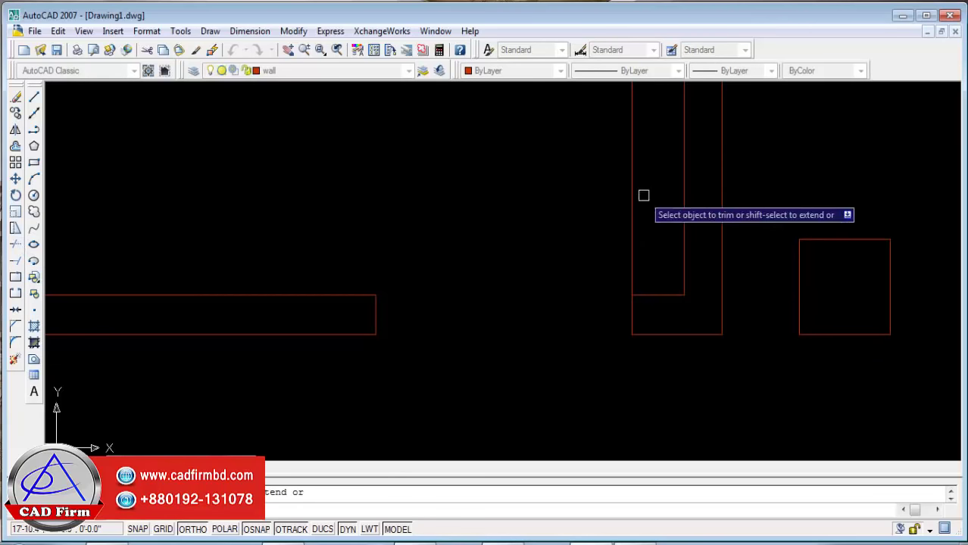
pyautogui.scroll(-5, 568, 347)
pyautogui.scroll(-2, 568, 352)
pyautogui.scroll(3, 569, 352)
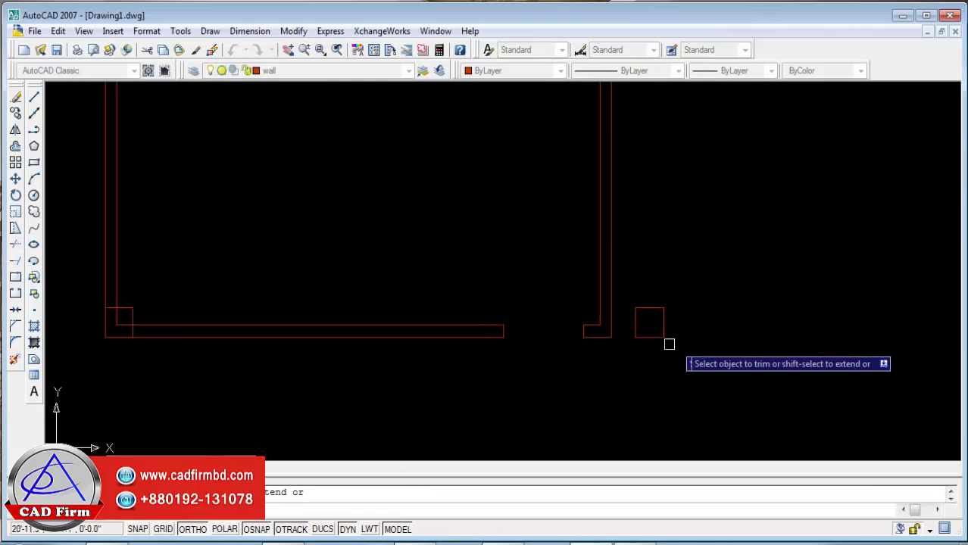
pyautogui.press('Escape')
pyautogui.scroll(2, 548, 332)
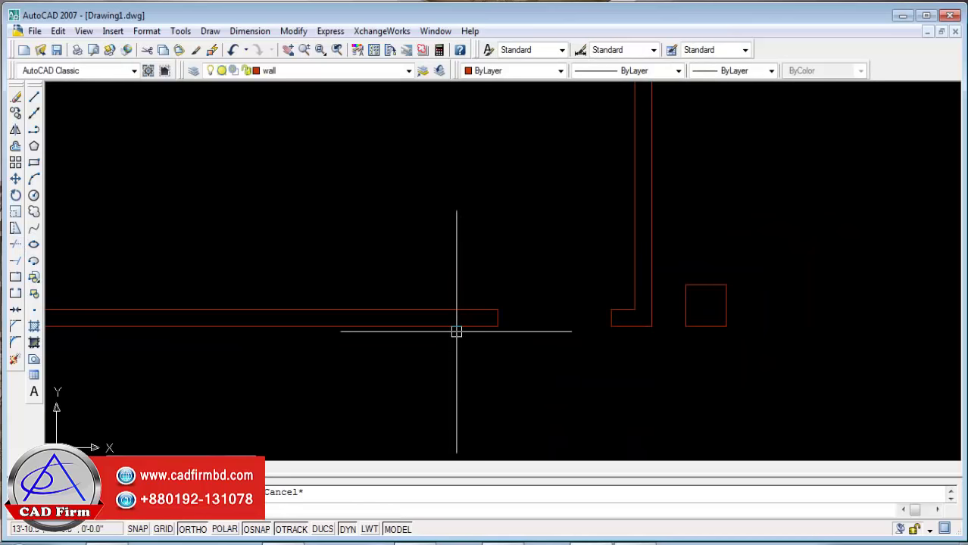
# Offset the L-wall's left edge 3' to the left.
pyautogui.write('o')
pyautogui.press('Return')
pyautogui.write('3')
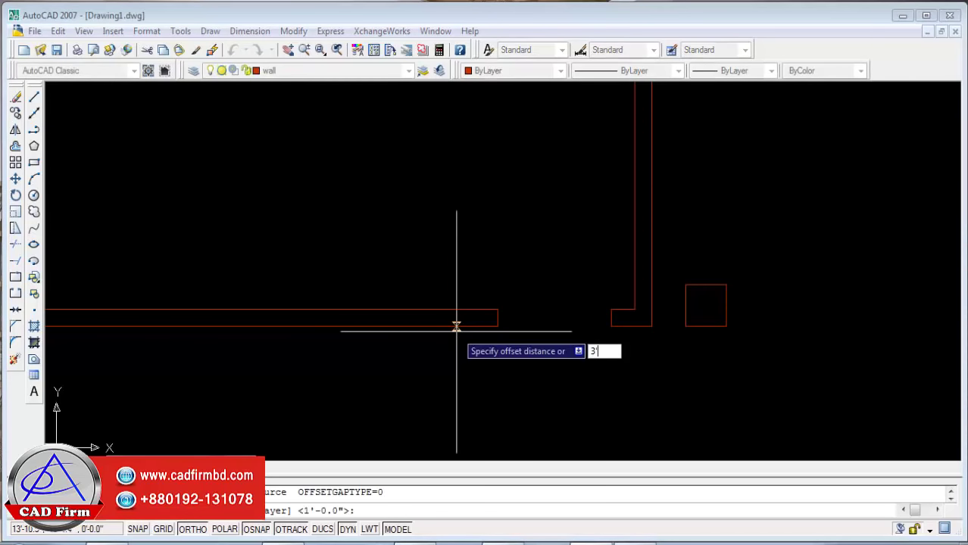
pyautogui.press('Return')
pyautogui.scroll(3, 613, 324)
pyautogui.click(608, 307)
pyautogui.click(432, 353)
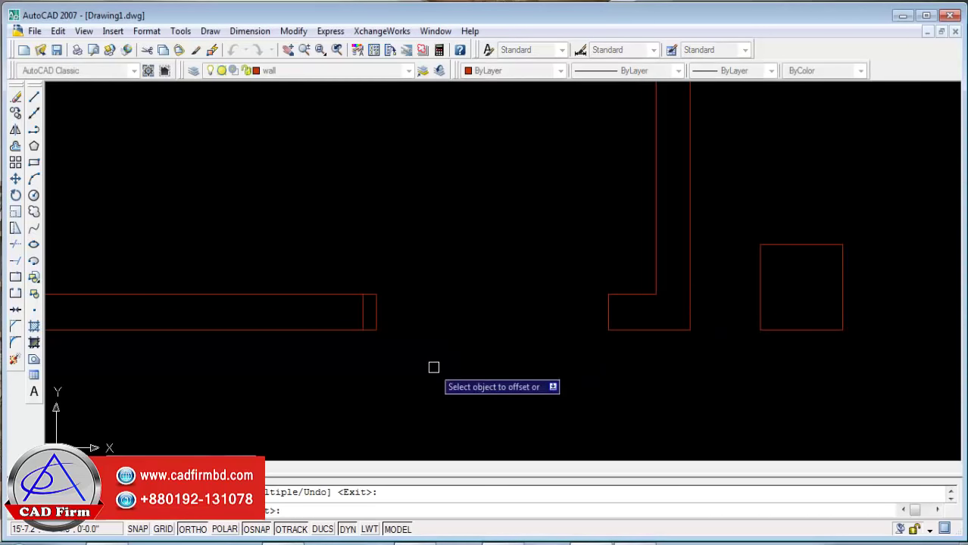
pyautogui.press('Escape')
# Trim the top and bottom wall line stubs and delete the leftover vertical line.
pyautogui.write('tr')
pyautogui.press('Return')
pyautogui.press('Return')
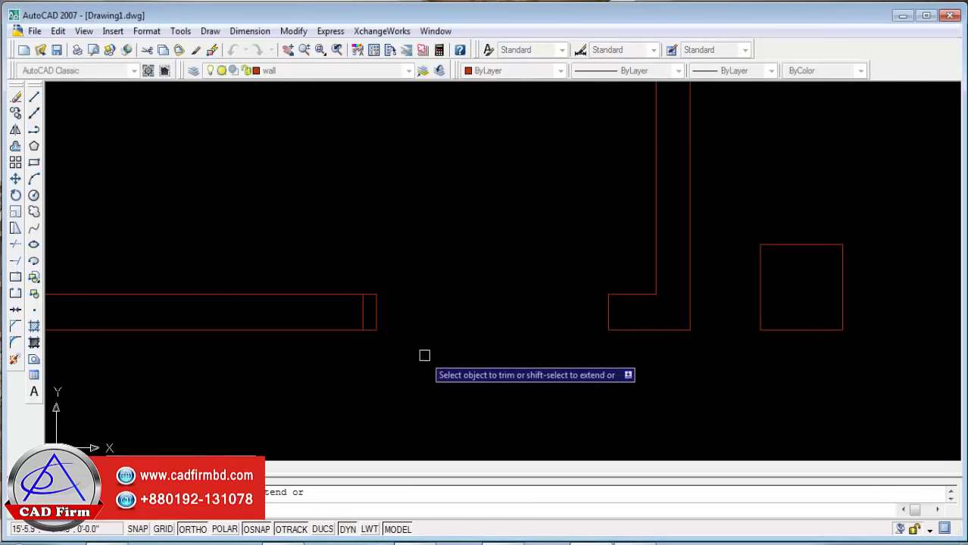
pyautogui.scroll(2, 394, 303)
pyautogui.click(361, 289)
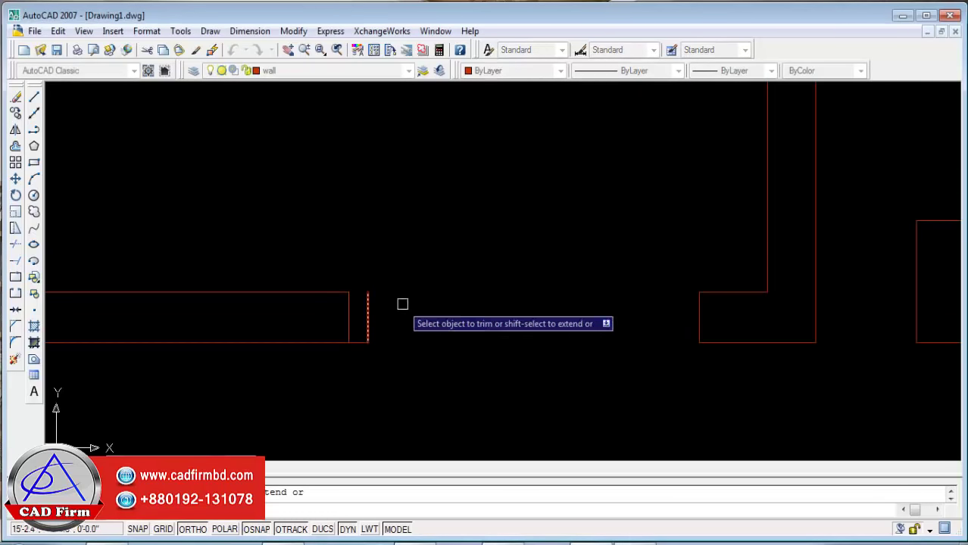
pyautogui.press('Return')
pyautogui.scroll(2, 389, 335)
pyautogui.press('Return')
pyautogui.press('Return')
pyautogui.click(350, 345)
pyautogui.press('Return')
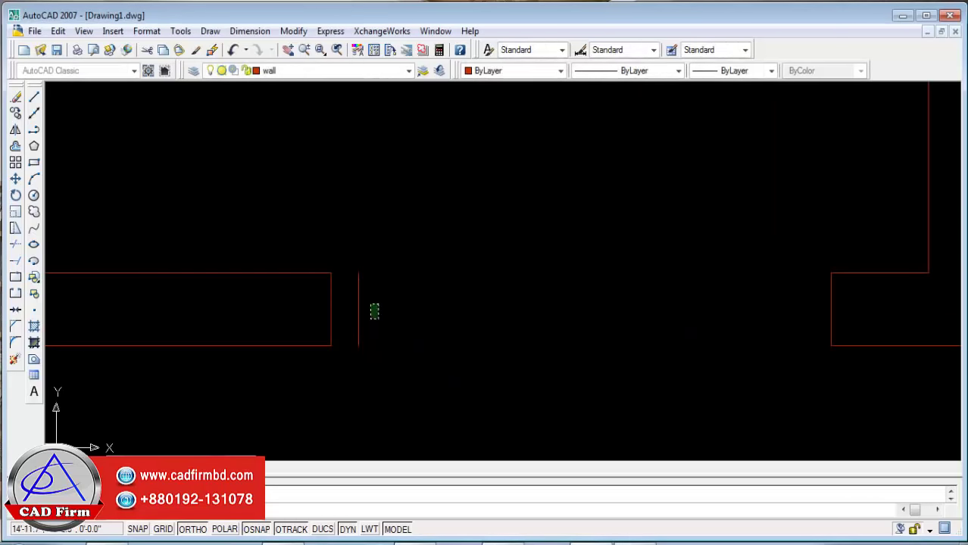
pyautogui.click(358, 309)
pyautogui.press('Delete')
pyautogui.scroll(-2, 348, 341)
# Copy the square column to the wall corner and delete the original square.
pyautogui.scroll(-1, 581, 333)
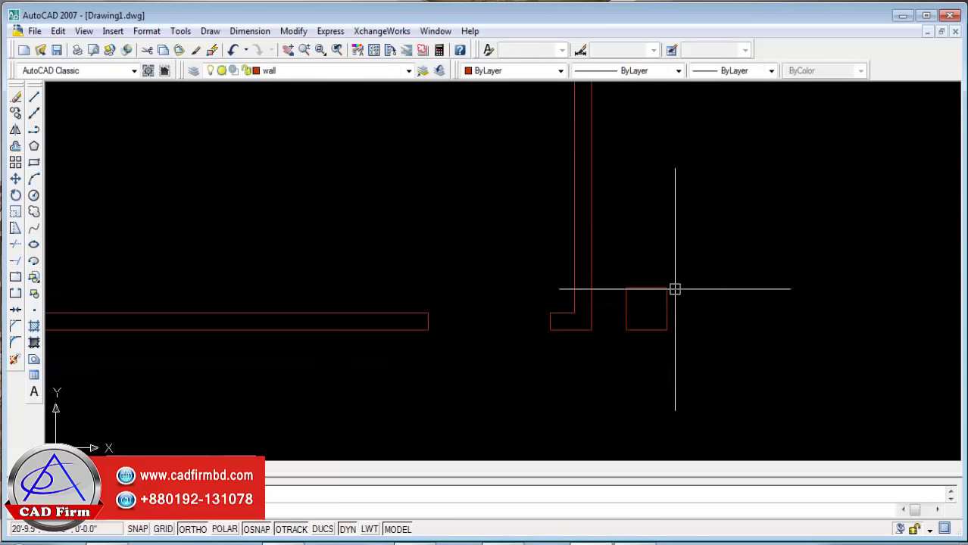
pyautogui.click(667, 303)
pyautogui.click(17, 112)
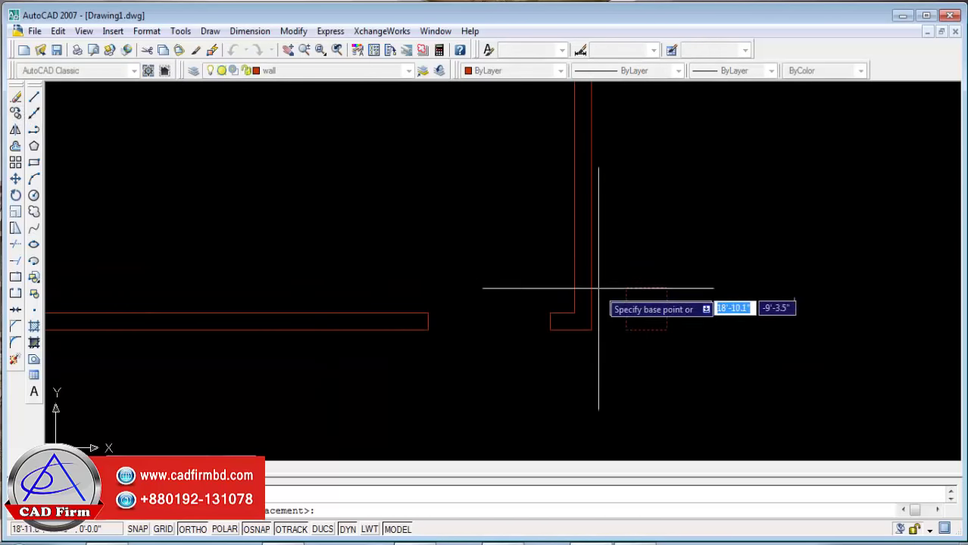
pyautogui.click(667, 331)
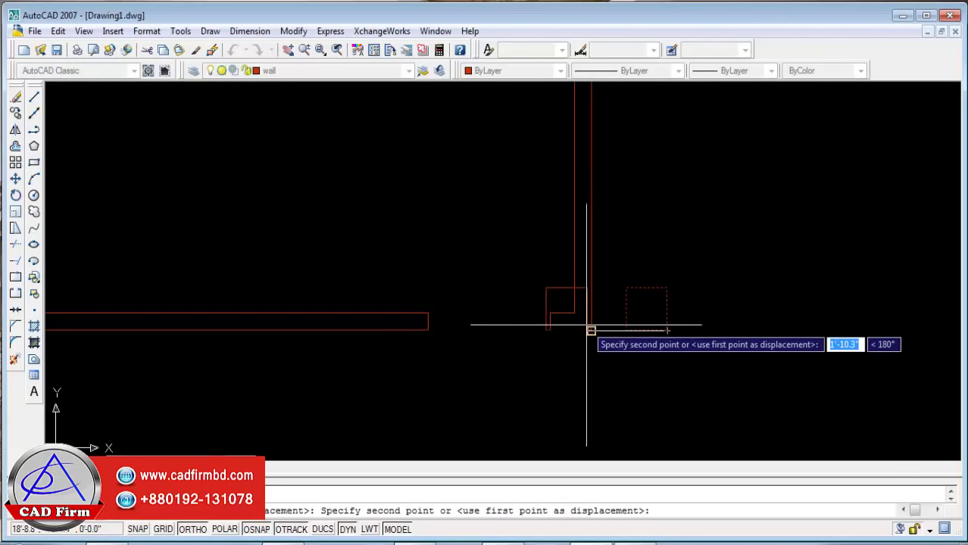
pyautogui.click(591, 331)
pyautogui.press('Escape')
pyautogui.click(667, 291)
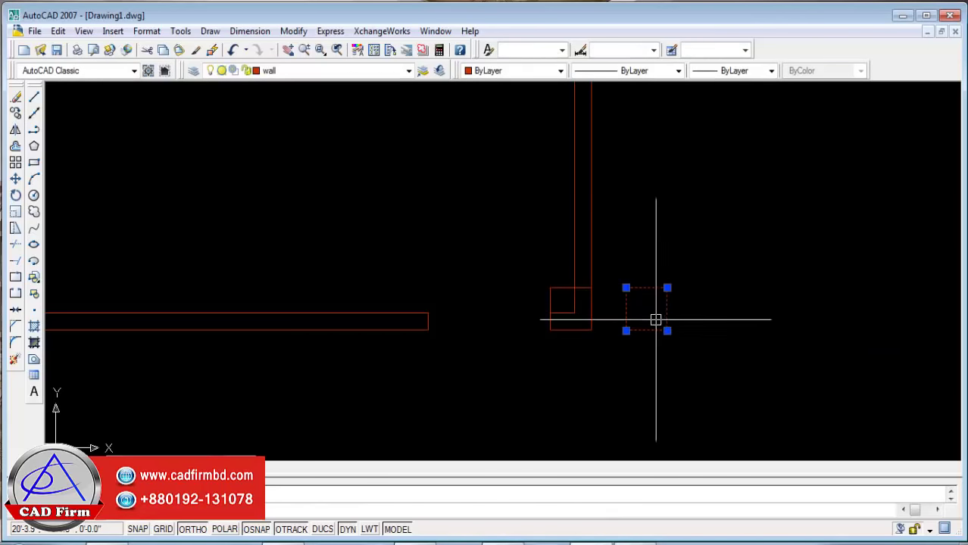
pyautogui.press('Delete')
# Trim the wall line running through the copied corner column.
pyautogui.write('o')
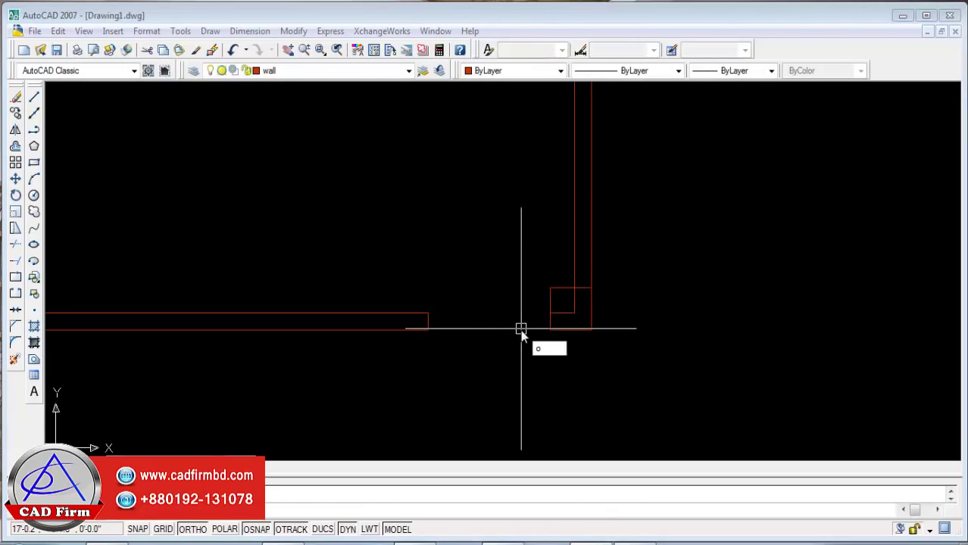
pyautogui.press('BackSpace')
pyautogui.write('tr')
pyautogui.press('Return')
pyautogui.press('Return')
pyautogui.scroll(1, 573, 322)
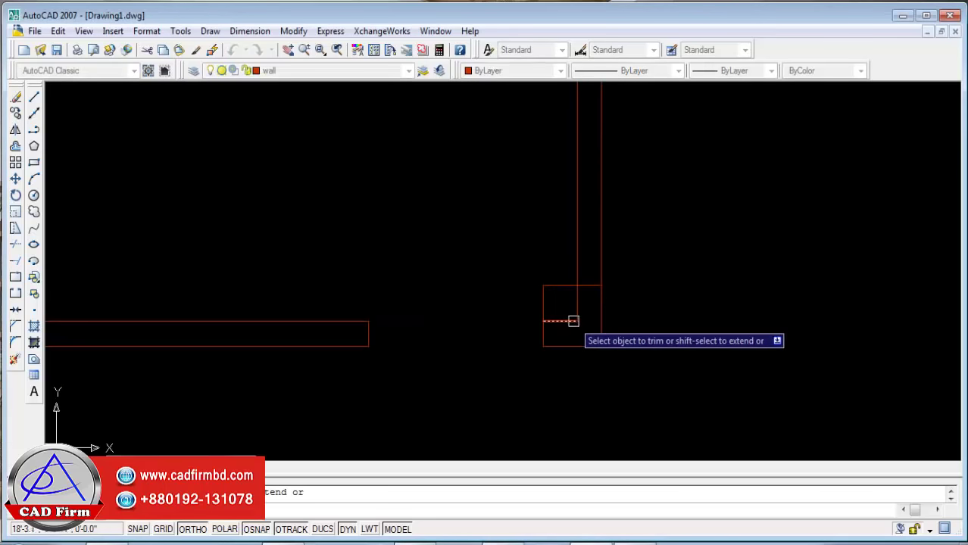
pyautogui.click(578, 301)
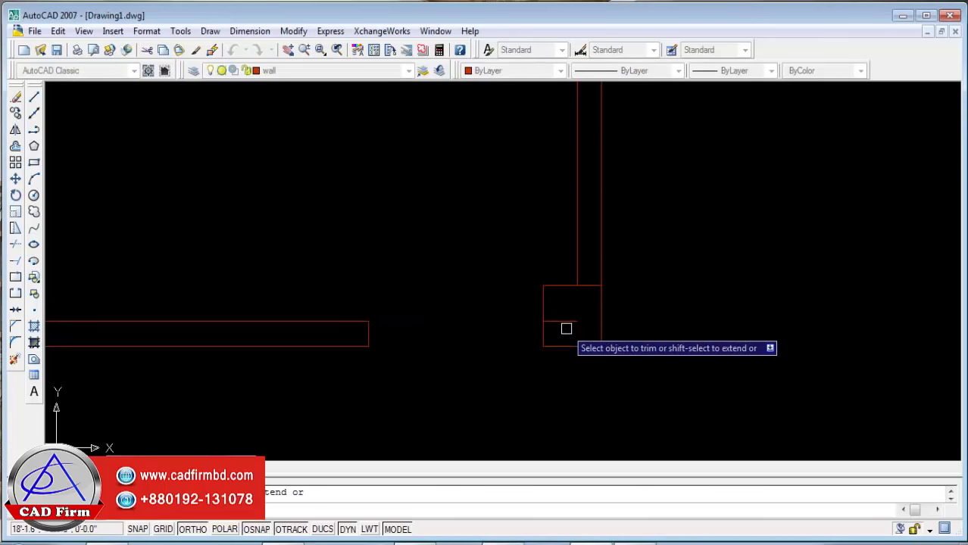
pyautogui.press('Escape')
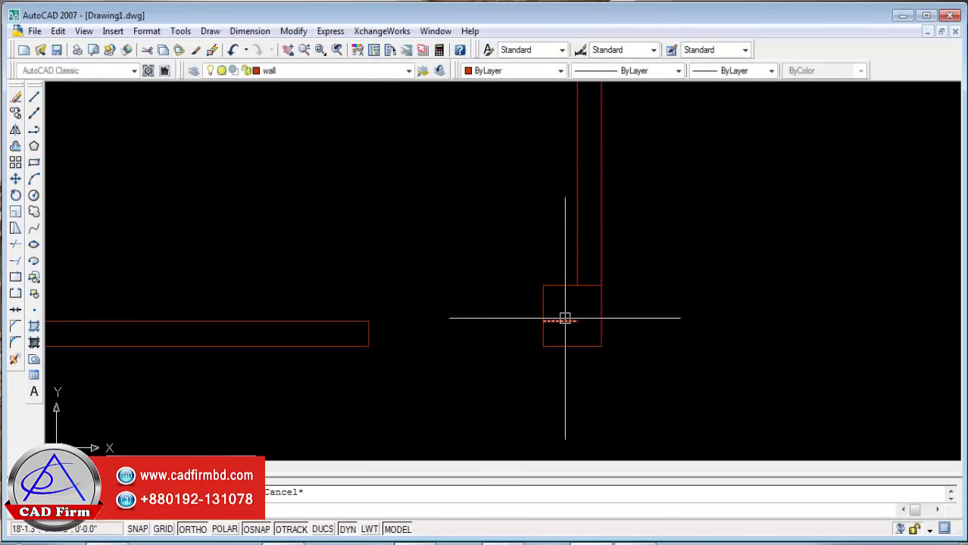
pyautogui.scroll(-3, 567, 326)
pyautogui.scroll(-2, 583, 317)
pyautogui.scroll(5, 578, 242)
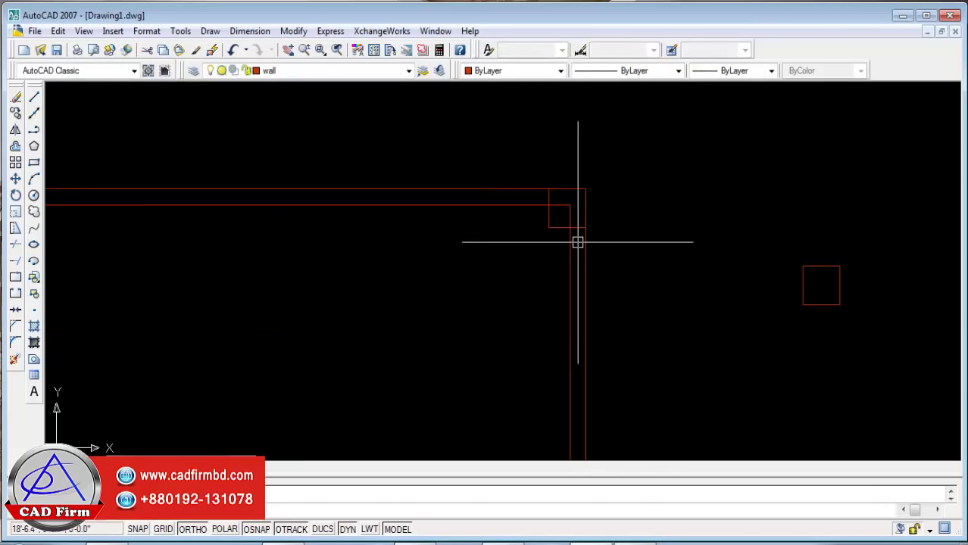
# Trim the remaining wall lines inside the other corner column.
pyautogui.write('tr')
pyautogui.press('Return')
pyautogui.press('Return')
pyautogui.scroll(1, 575, 227)
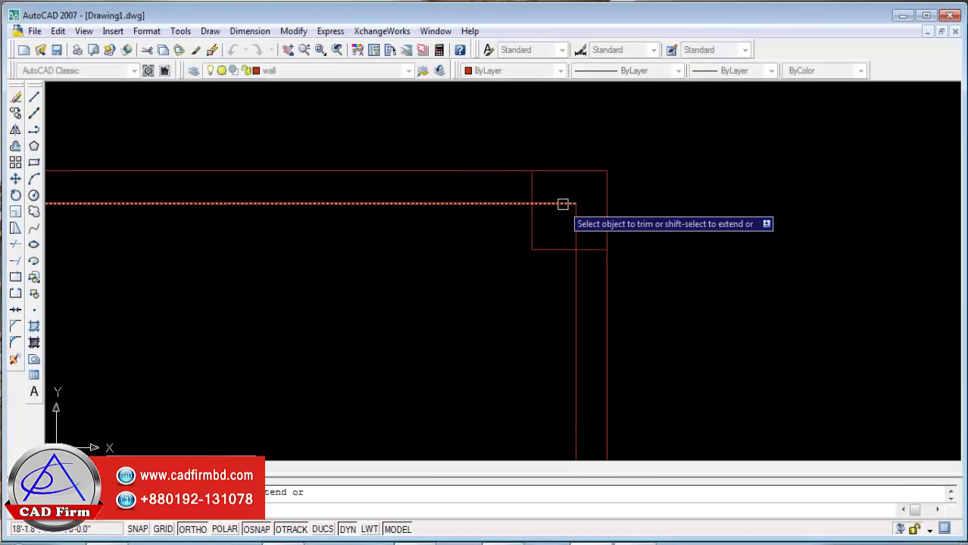
pyautogui.scroll(-4, 578, 225)
pyautogui.scroll(3, 555, 197)
pyautogui.scroll(1, 479, 173)
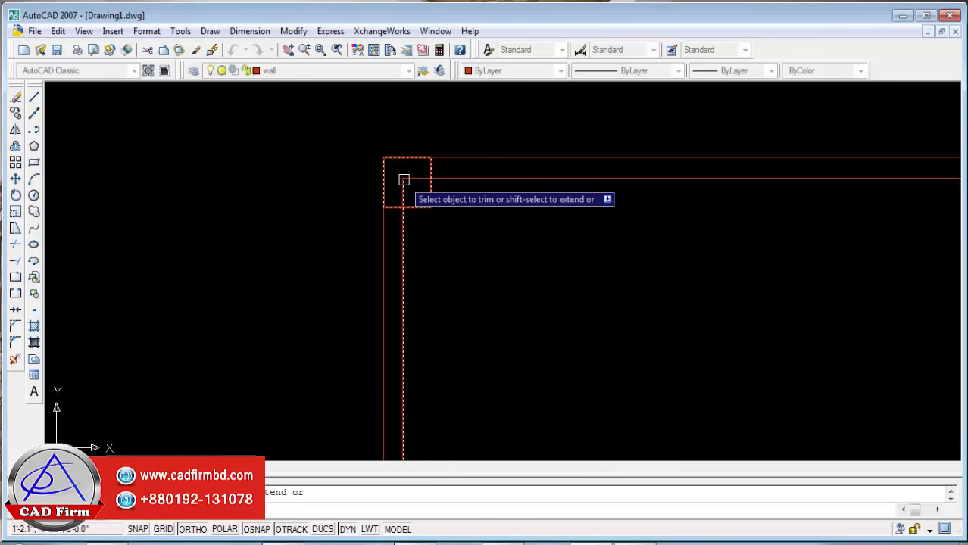
pyautogui.scroll(-3, 404, 250)
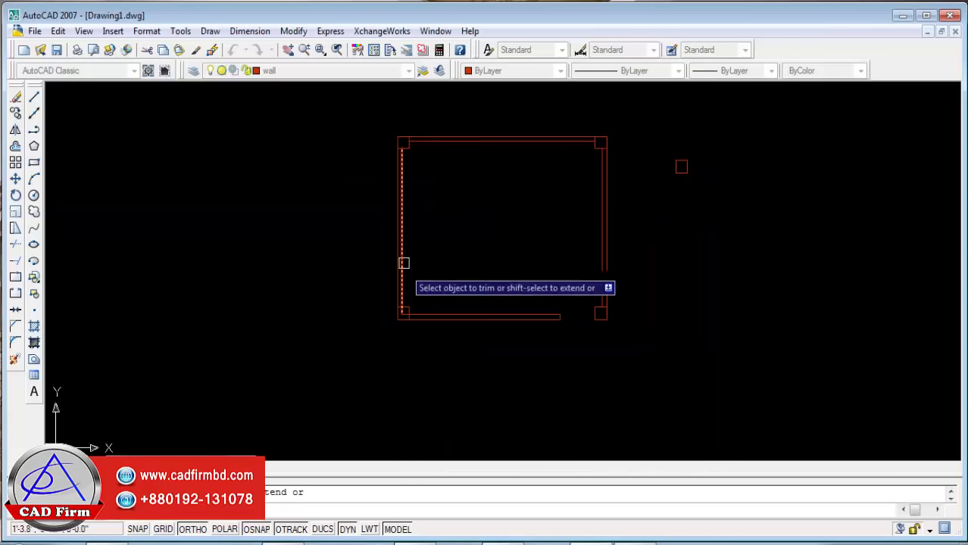
pyautogui.scroll(3, 398, 317)
pyautogui.click(395, 321)
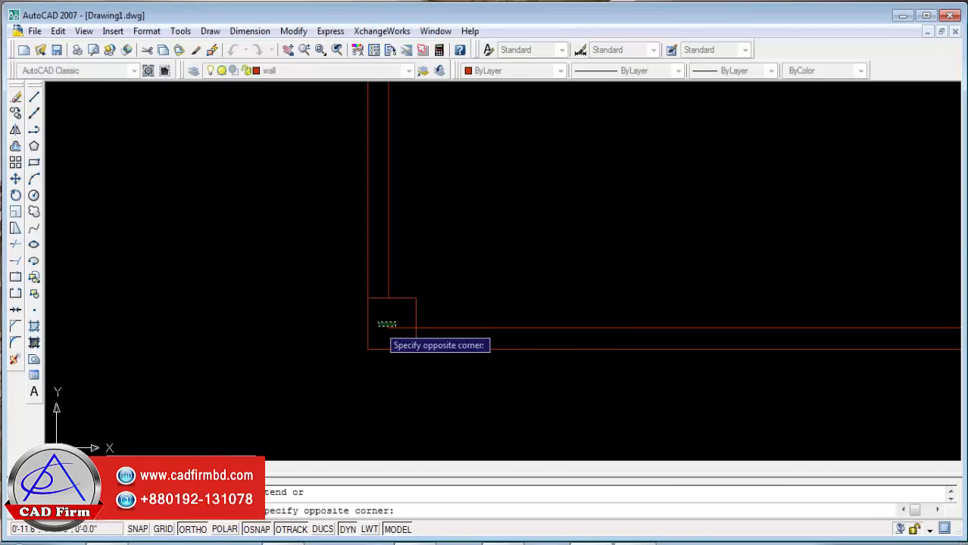
pyautogui.click(378, 326)
pyautogui.scroll(-3, 348, 330)
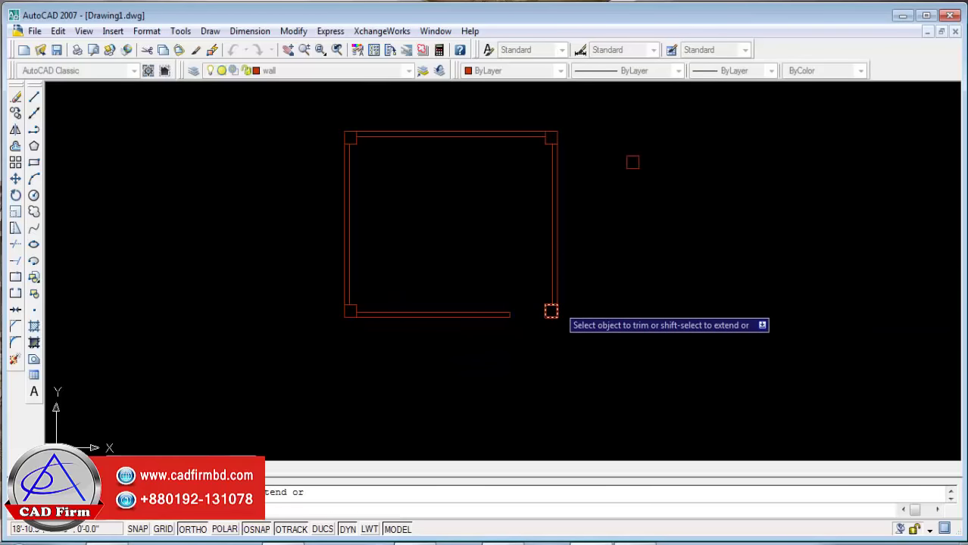
pyautogui.press('Escape')
# Delete the stray small square beside the plan.
pyautogui.click(661, 134)
pyautogui.click(622, 190)
pyautogui.press('Delete')
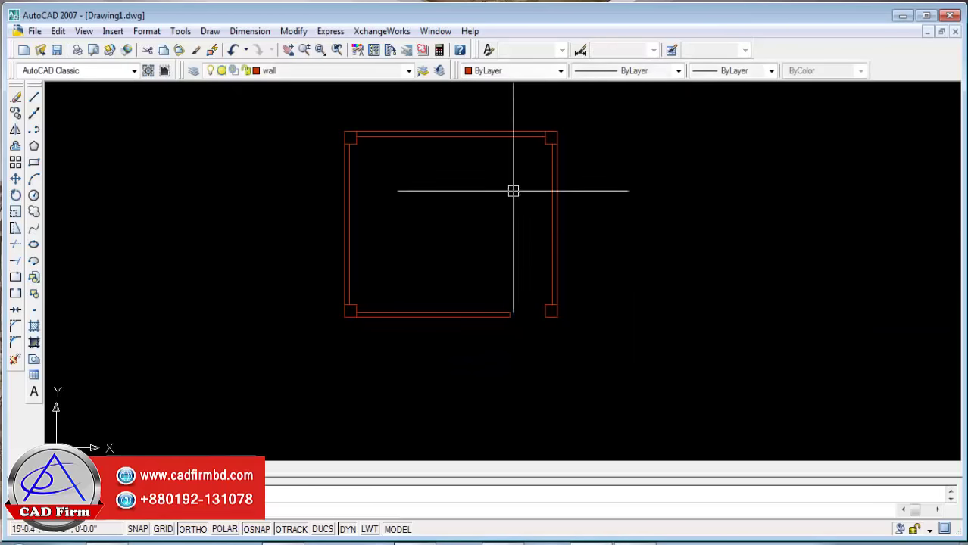
pyautogui.click(305, 72)
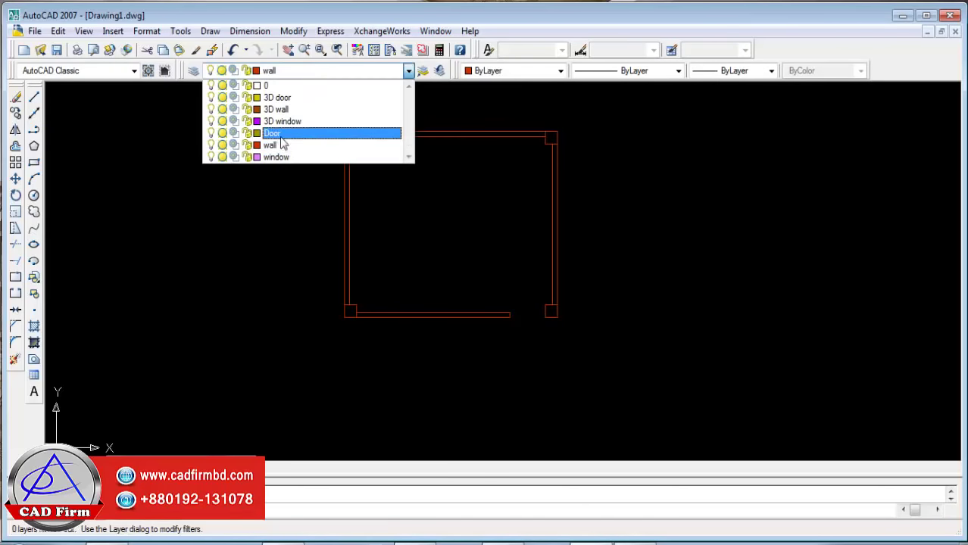
# Make window the current layer and draw a 5-unit vertical tick.
pyautogui.click(278, 158)
pyautogui.scroll(2, 415, 177)
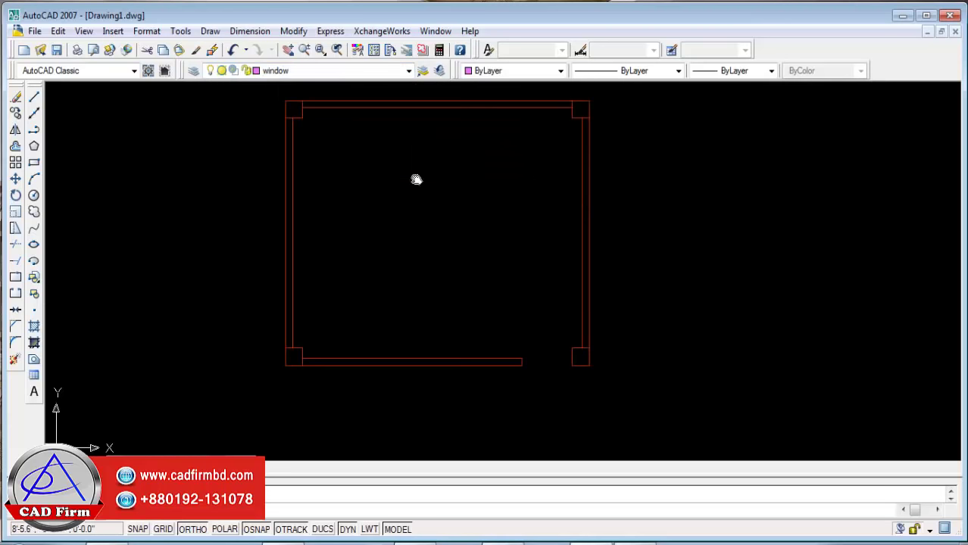
pyautogui.click(33, 98)
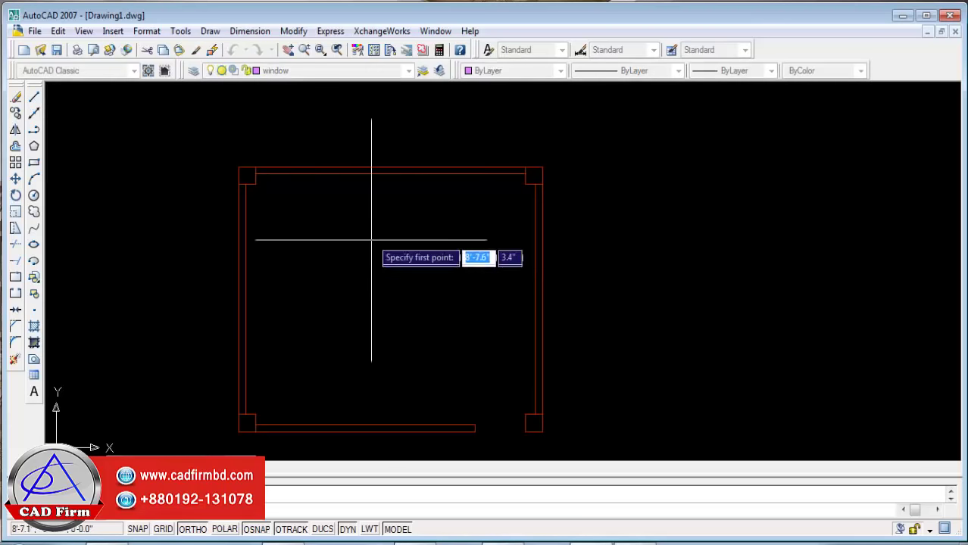
pyautogui.click(370, 355)
pyautogui.write('5')
pyautogui.press('Return')
pyautogui.press('Return')
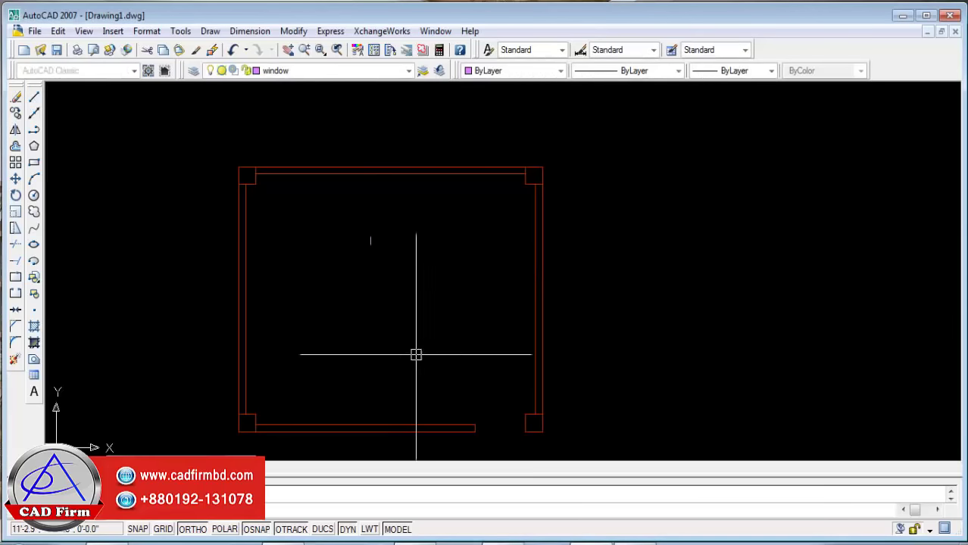
# Offset the tick 12 units to the right to form the second end tick.
pyautogui.write('o')
pyautogui.press('Return')
pyautogui.write('12')
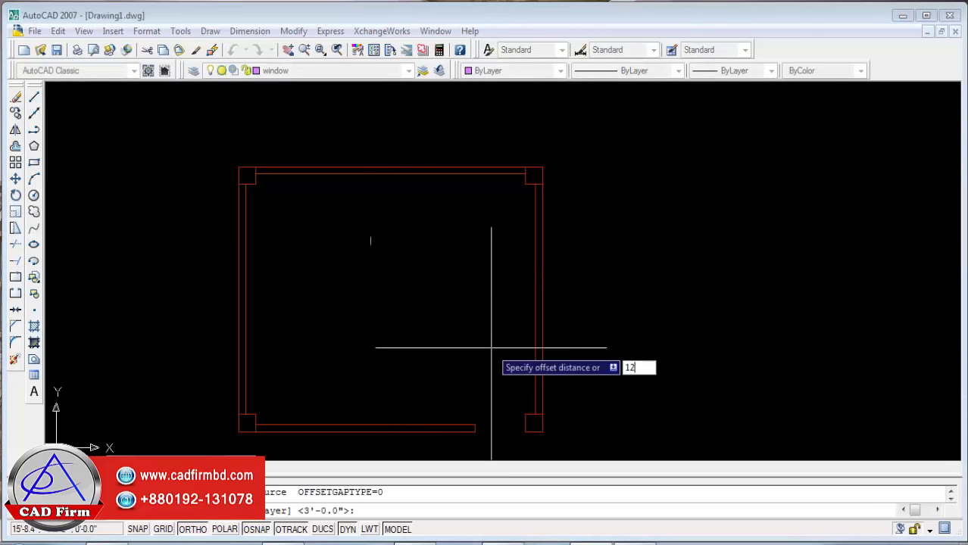
pyautogui.press('Return')
pyautogui.scroll(3, 371, 243)
pyautogui.click(376, 244)
pyautogui.click(579, 251)
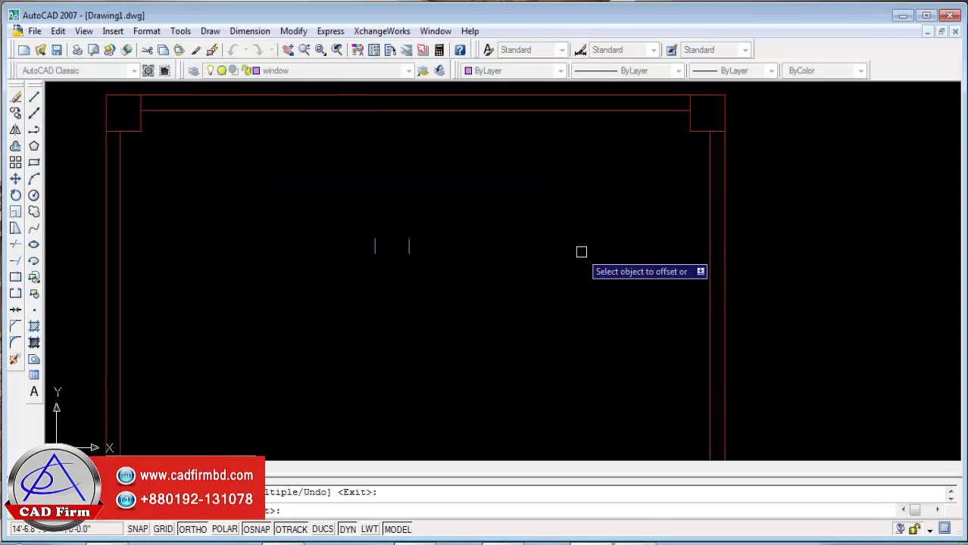
pyautogui.press('Return')
# Draw a line joining the two ticks and offset it to add a parallel line.
pyautogui.write('l')
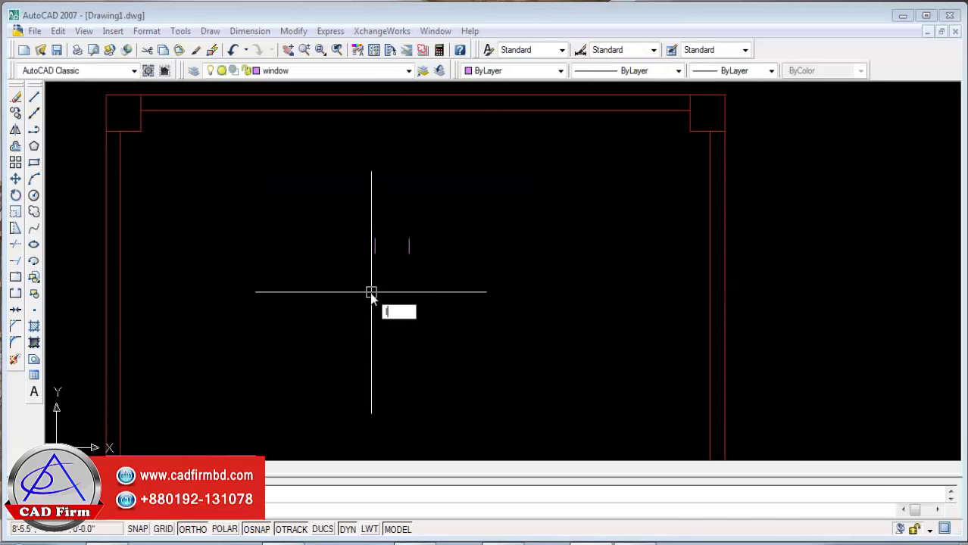
pyautogui.press('Return')
pyautogui.scroll(2, 372, 292)
pyautogui.click(374, 237)
pyautogui.click(421, 239)
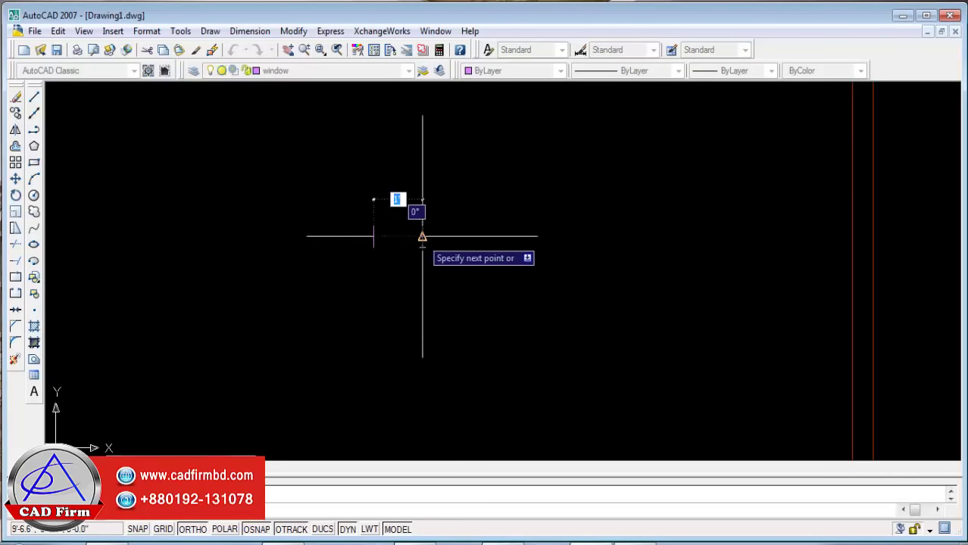
pyautogui.press('Return')
pyautogui.write('o')
pyautogui.press('Return')
pyautogui.press('Return')
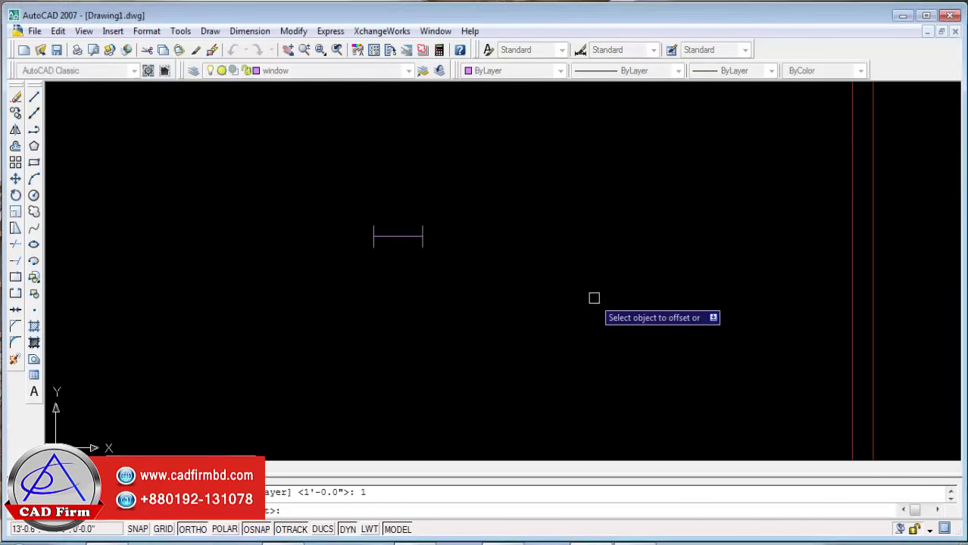
pyautogui.click(397, 237)
pyautogui.click(395, 174)
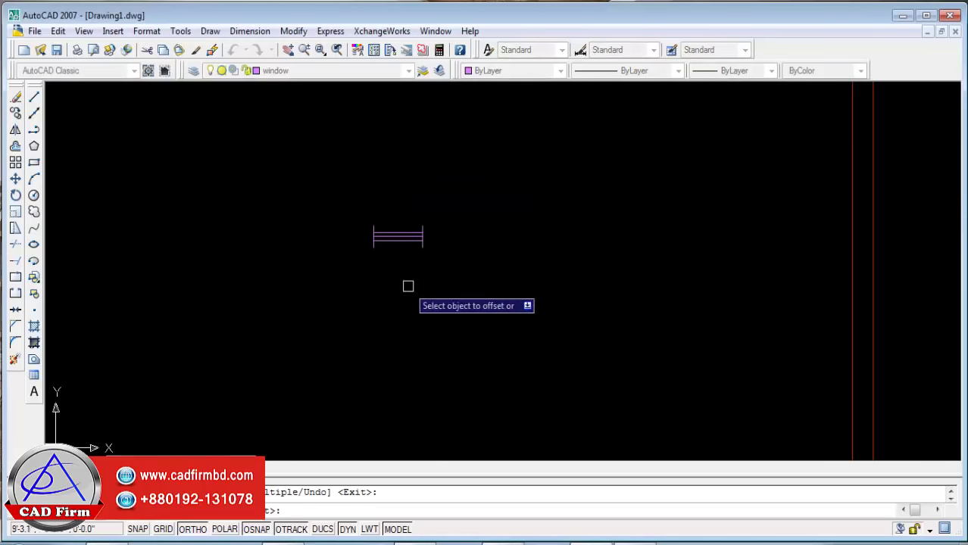
pyautogui.press('Escape')
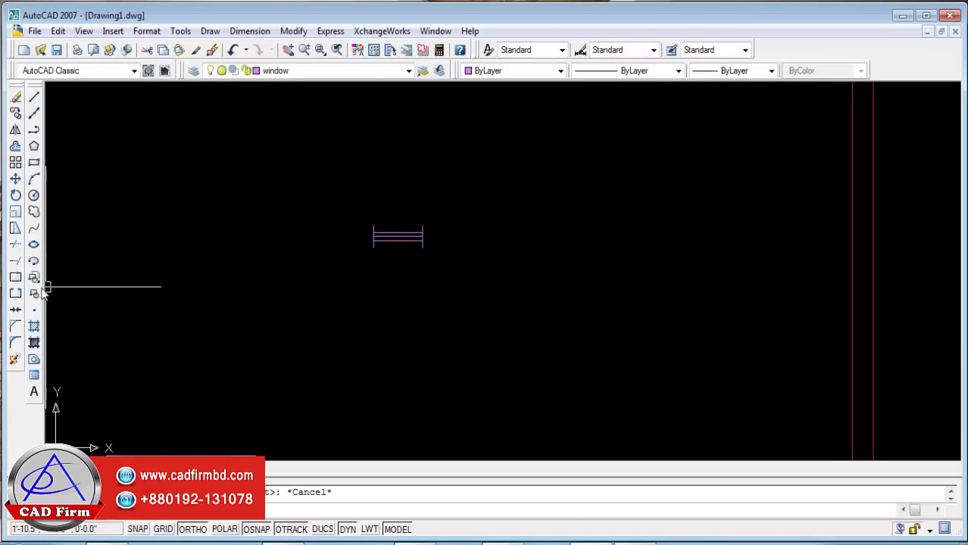
pyautogui.click(34, 278)
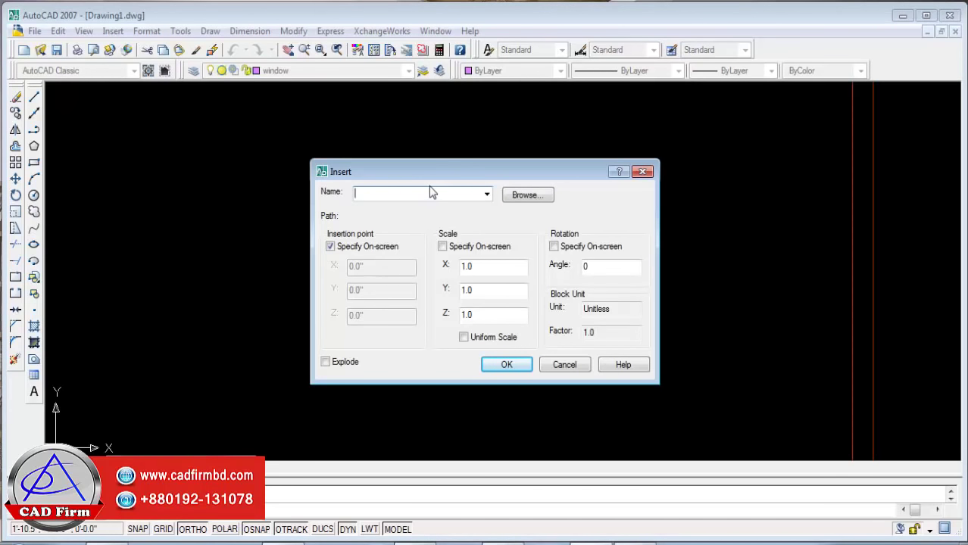
# Define a block named 'window' from the symbol lines, with its base point at the midpoint.
pyautogui.press('Escape')
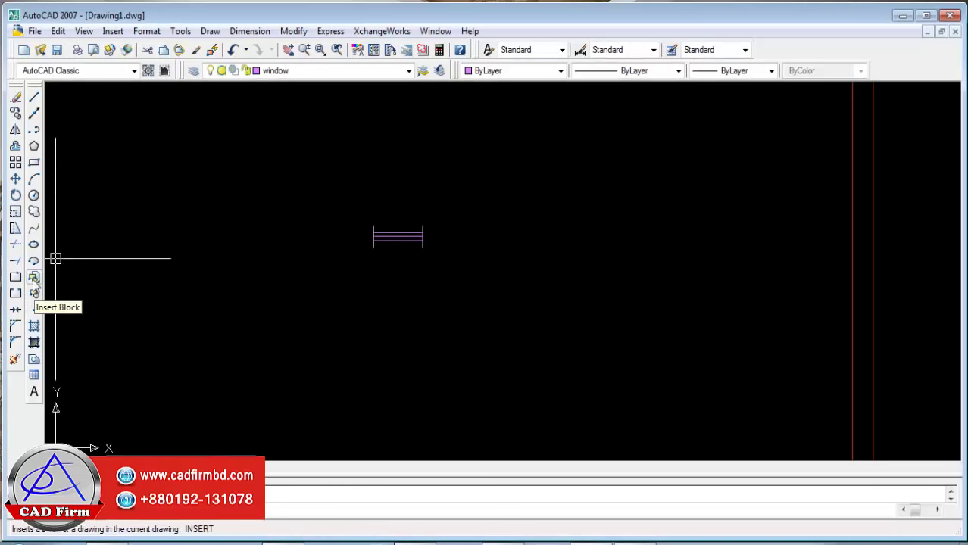
pyautogui.click(35, 296)
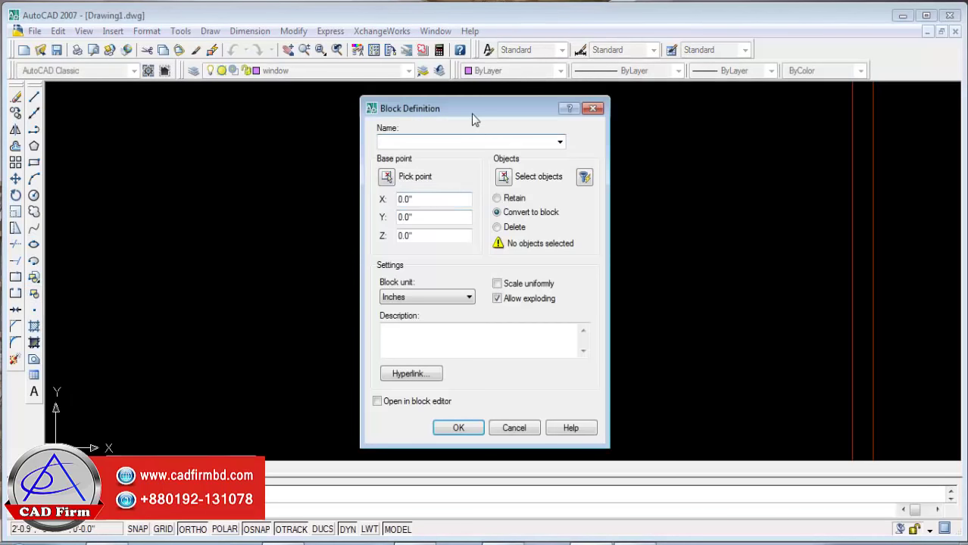
pyautogui.write('window')
pyautogui.click(504, 179)
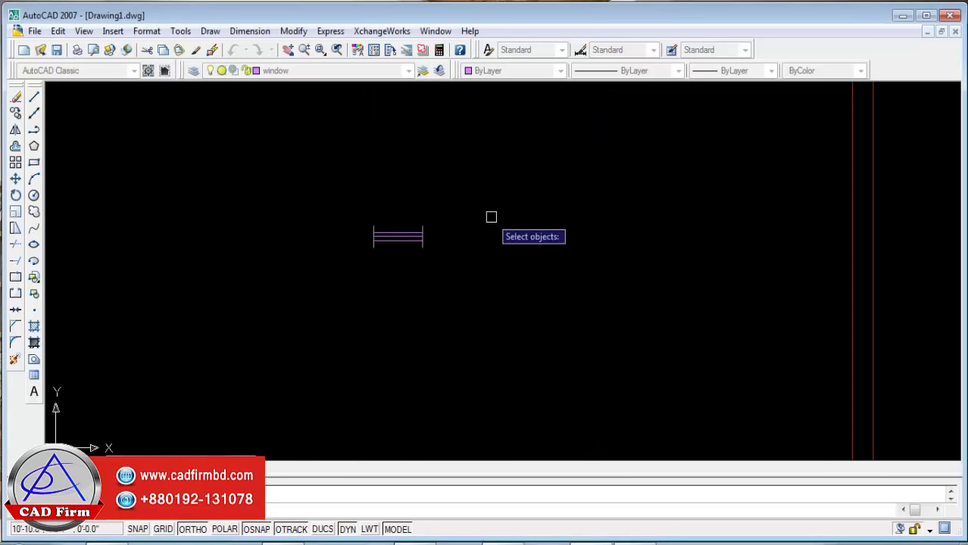
pyautogui.click(491, 216)
pyautogui.click(329, 290)
pyautogui.press('Return')
pyautogui.click(391, 185)
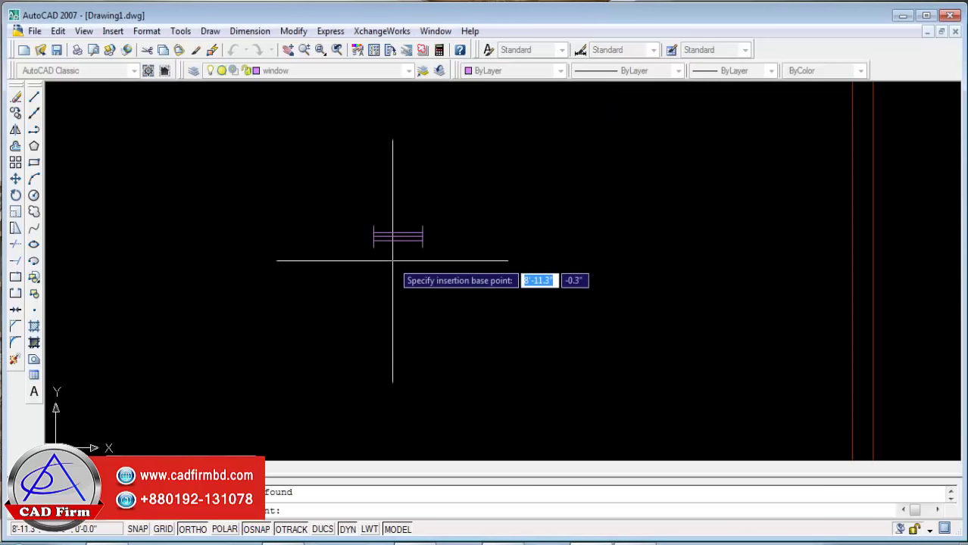
pyautogui.click(402, 222)
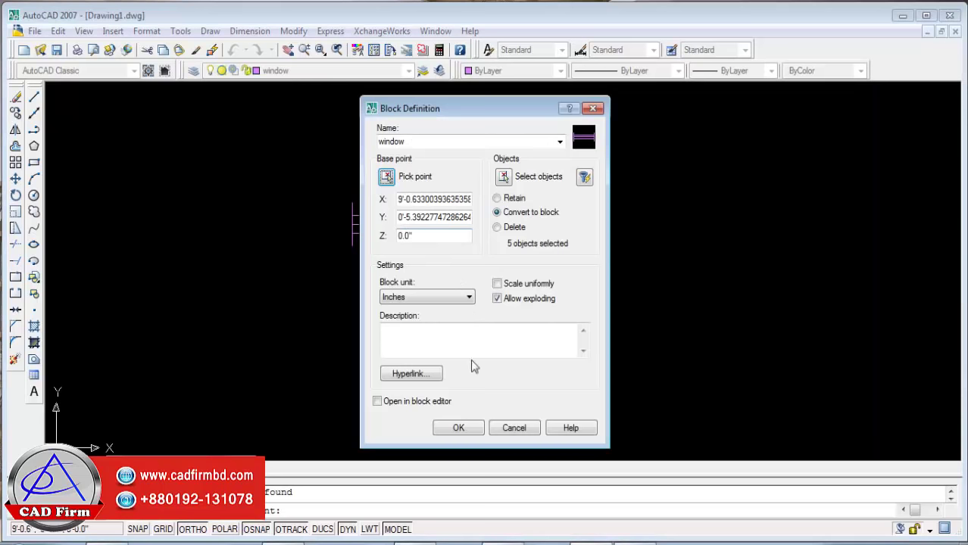
pyautogui.click(458, 429)
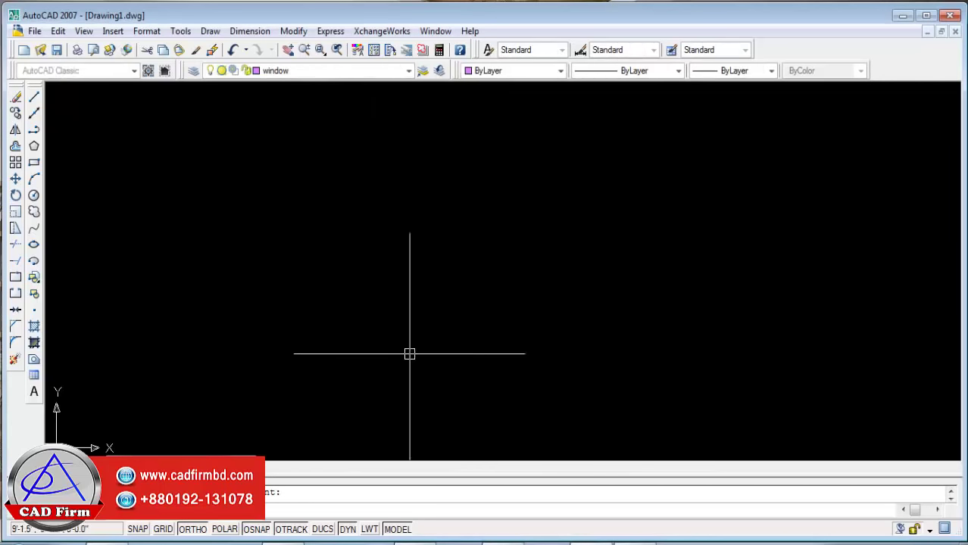
# Draw a short marker tick across the bottom wall at its midpoint.
pyautogui.click(34, 97)
pyautogui.scroll(3, 453, 420)
pyautogui.scroll(2, 428, 343)
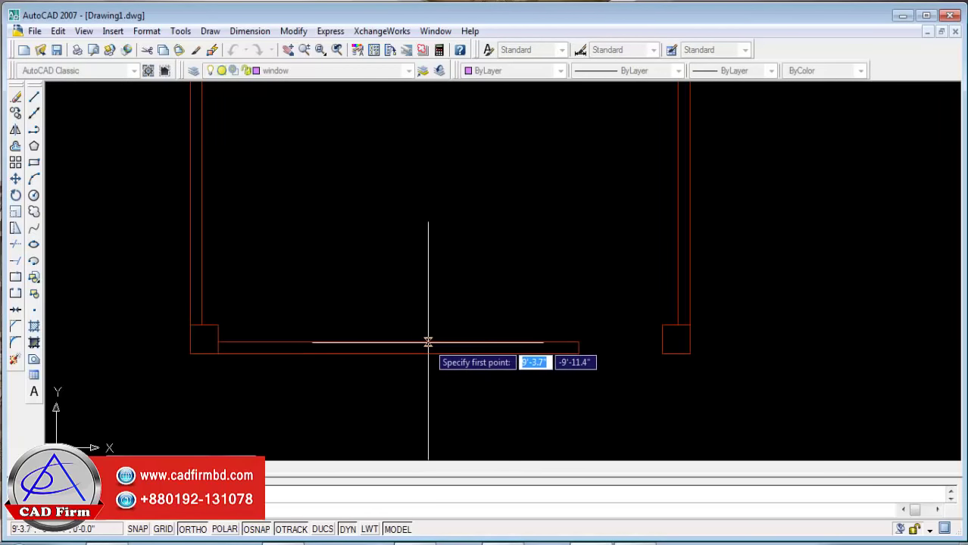
pyautogui.click(399, 343)
pyautogui.click(399, 354)
pyautogui.press('Return')
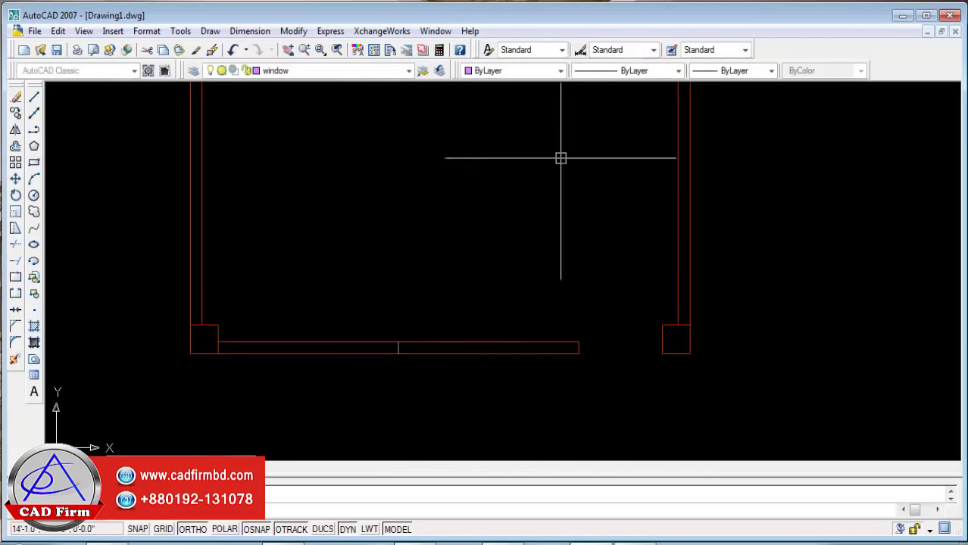
pyautogui.moveTo(560, 158); pyautogui.dragTo(527, 297, button='middle')
pyautogui.scroll(-3, 530, 307)
# Draw marker lines at the midpoints of the right and left walls.
pyautogui.press('Return')
pyautogui.scroll(1, 534, 311)
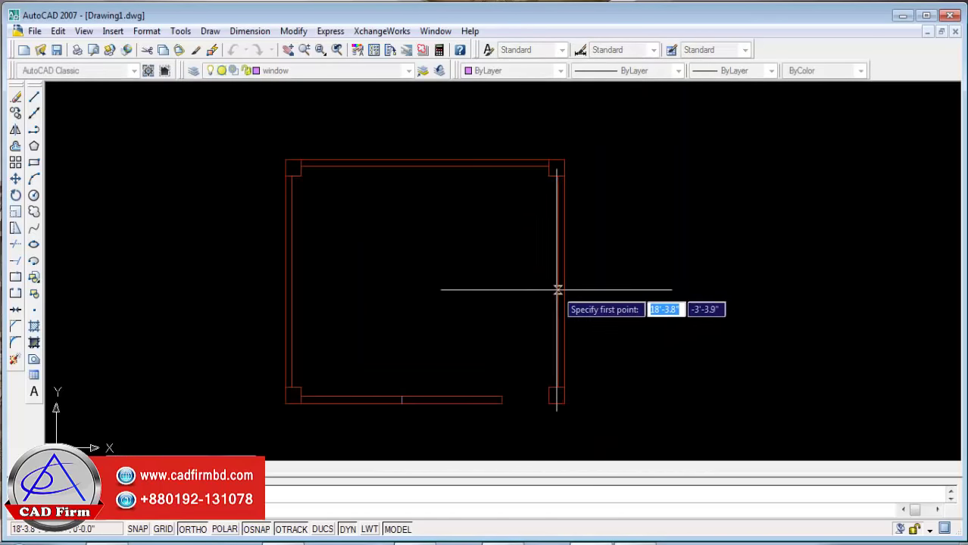
pyautogui.click(563, 282)
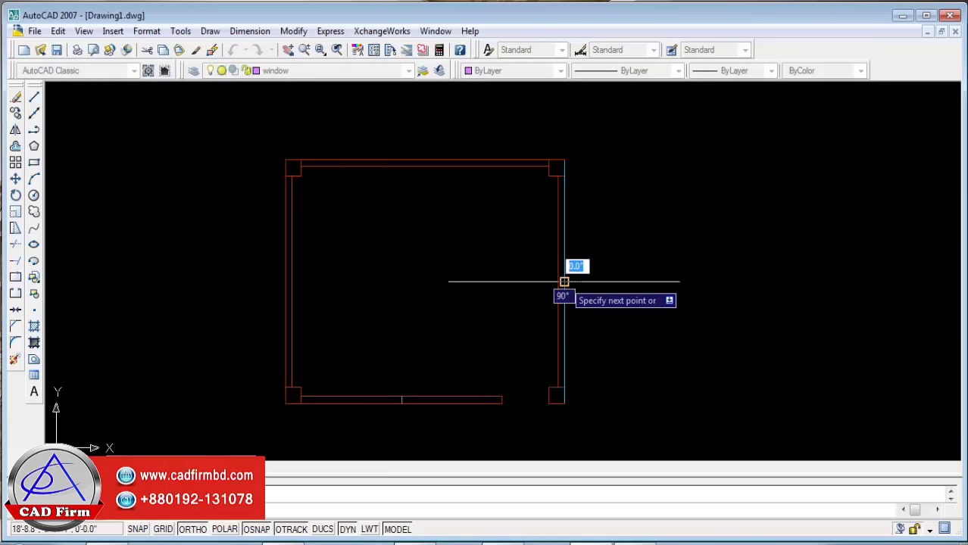
pyautogui.scroll(2, 563, 282)
pyautogui.press('Return')
pyautogui.scroll(-2, 316, 298)
pyautogui.press('Return')
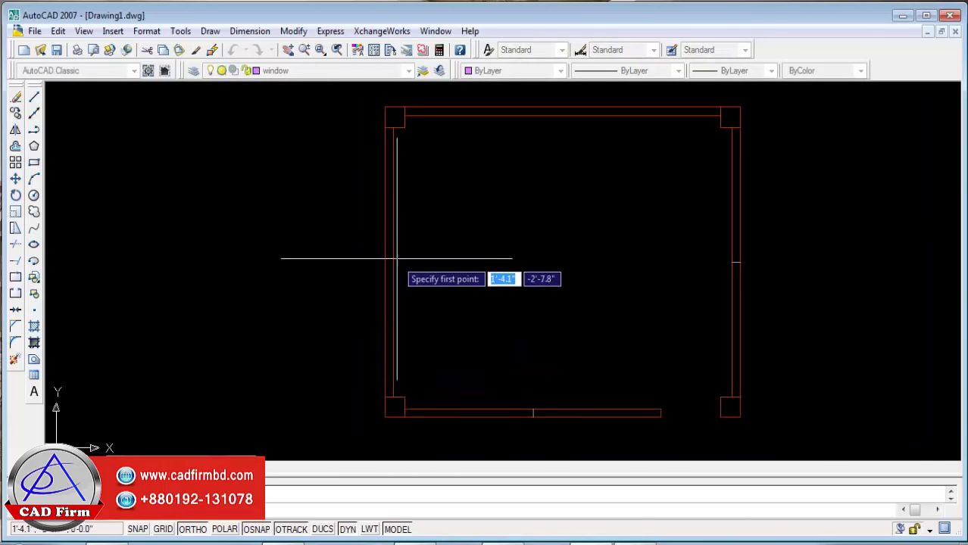
pyautogui.click(393, 263)
pyautogui.click(385, 263)
pyautogui.press('Return')
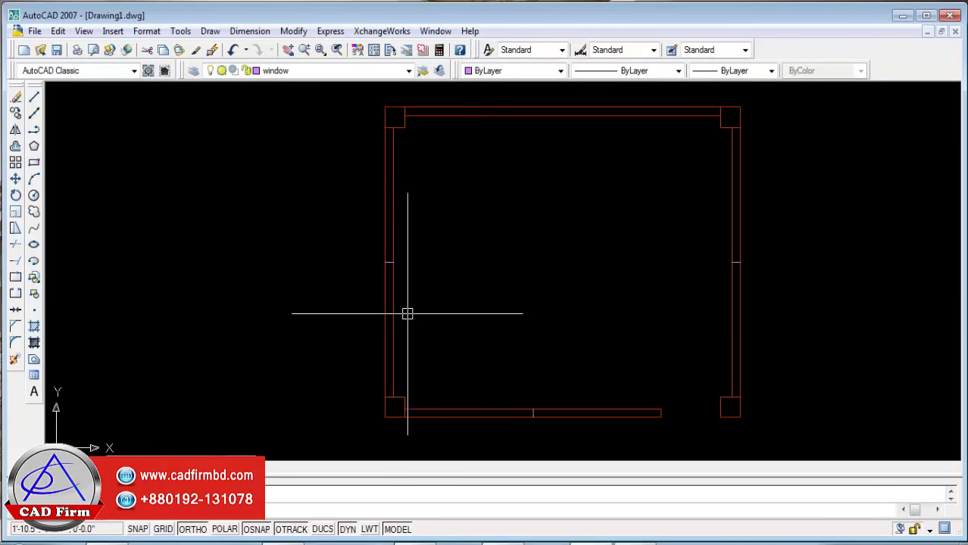
pyautogui.click(33, 278)
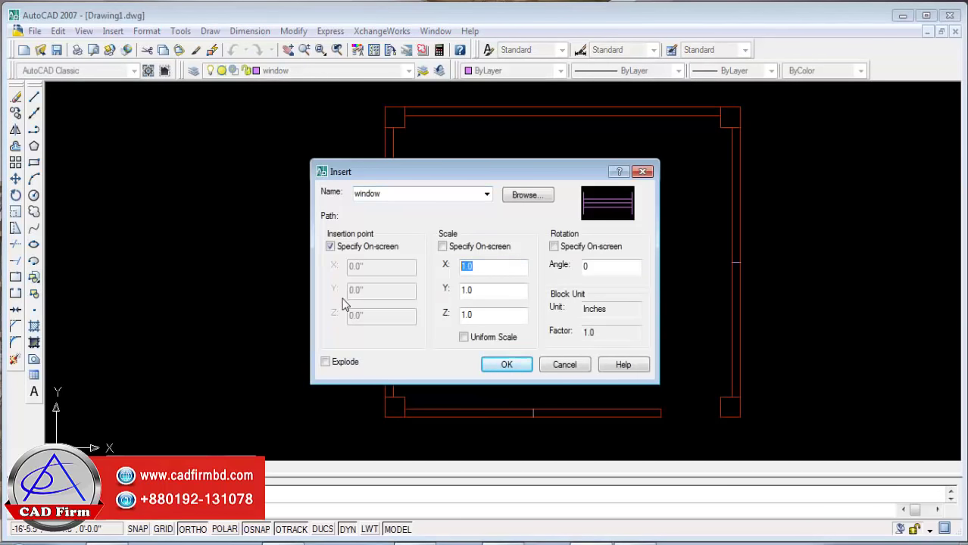
# Insert the window block rotated 90° into the right wall.
pyautogui.write('.4')
pyautogui.click(507, 364)
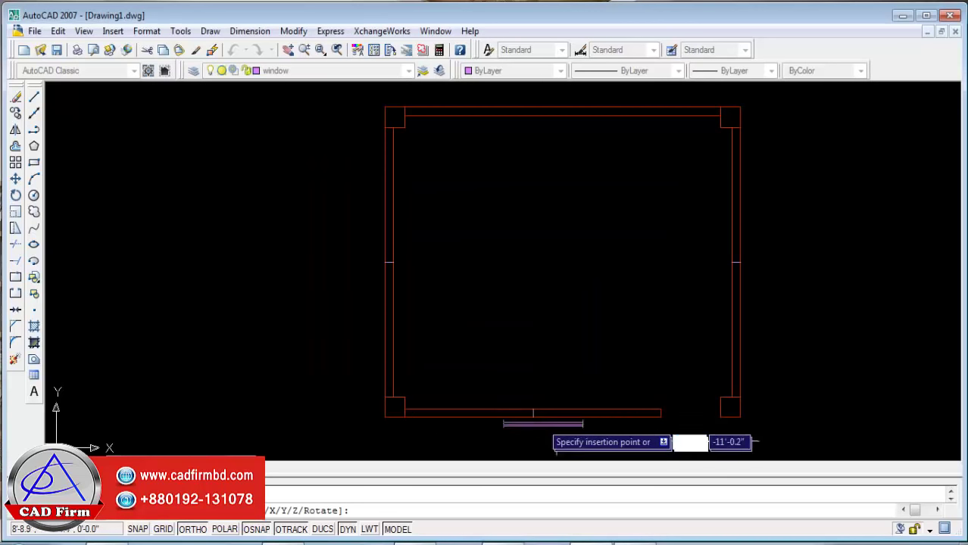
pyautogui.scroll(2, 534, 420)
pyautogui.scroll(-3, 473, 319)
pyautogui.press('Escape')
pyautogui.press('Return')
pyautogui.write('90')
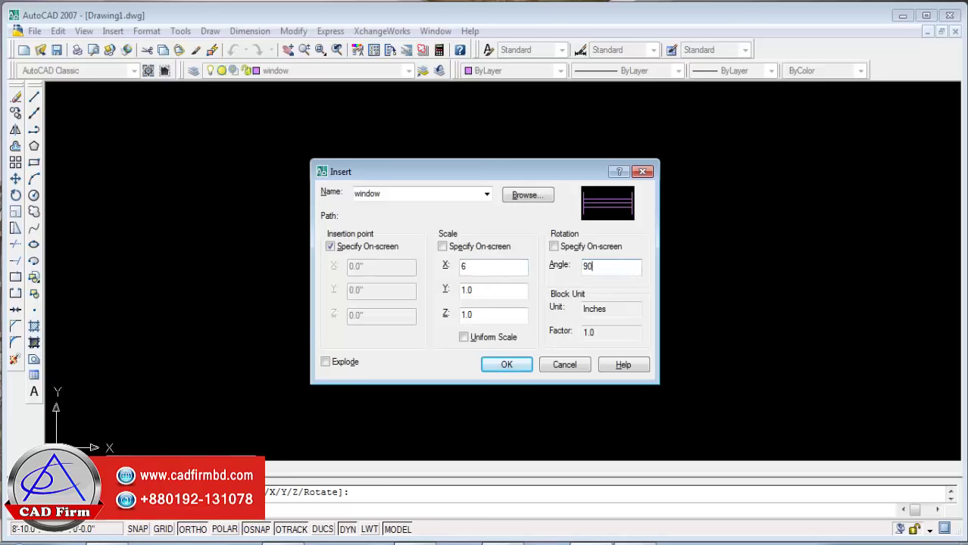
pyautogui.press('Return')
pyautogui.scroll(2, 530, 302)
pyautogui.scroll(3, 568, 300)
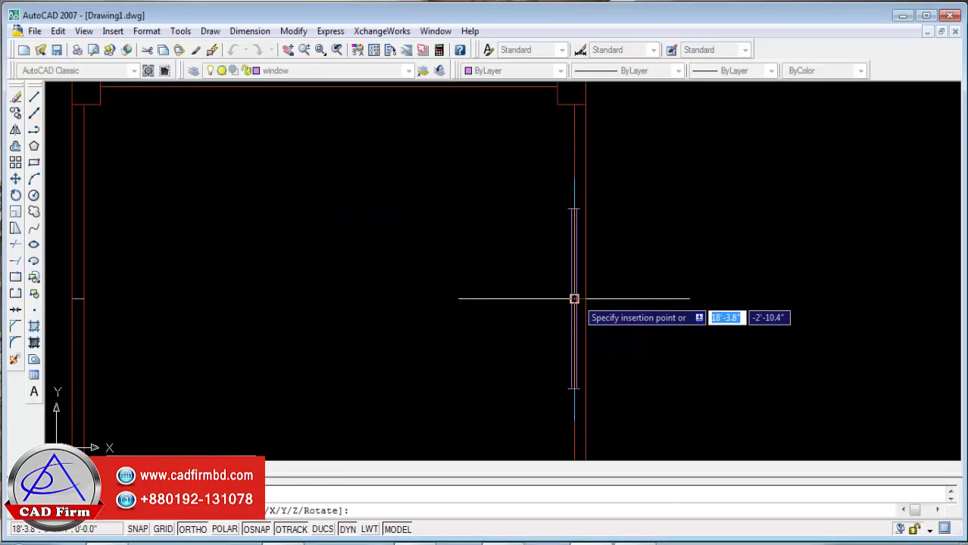
pyautogui.click(574, 299)
# Insert the window block with X scale 6 into the left wall.
pyautogui.scroll(-3, 598, 258)
pyautogui.press('Return')
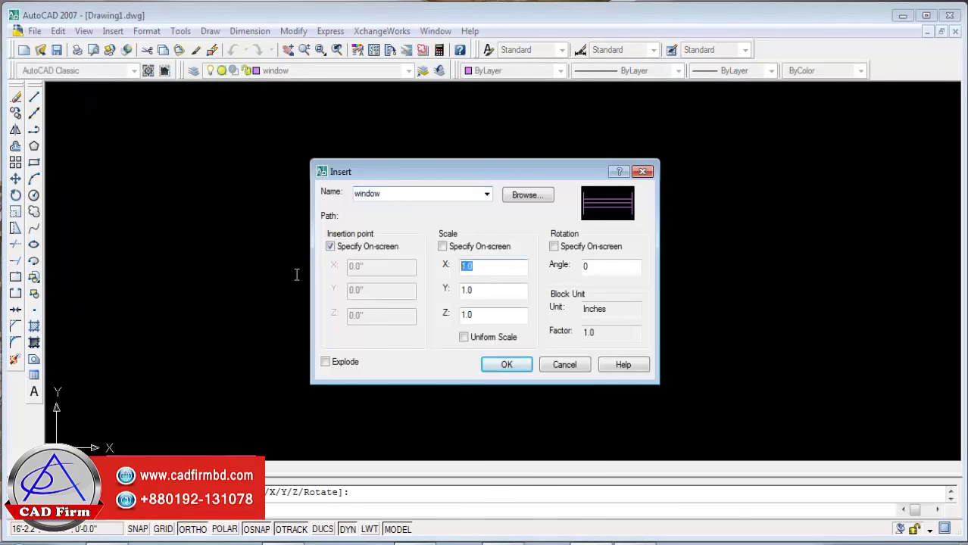
pyautogui.write('6')
pyautogui.click(602, 264)
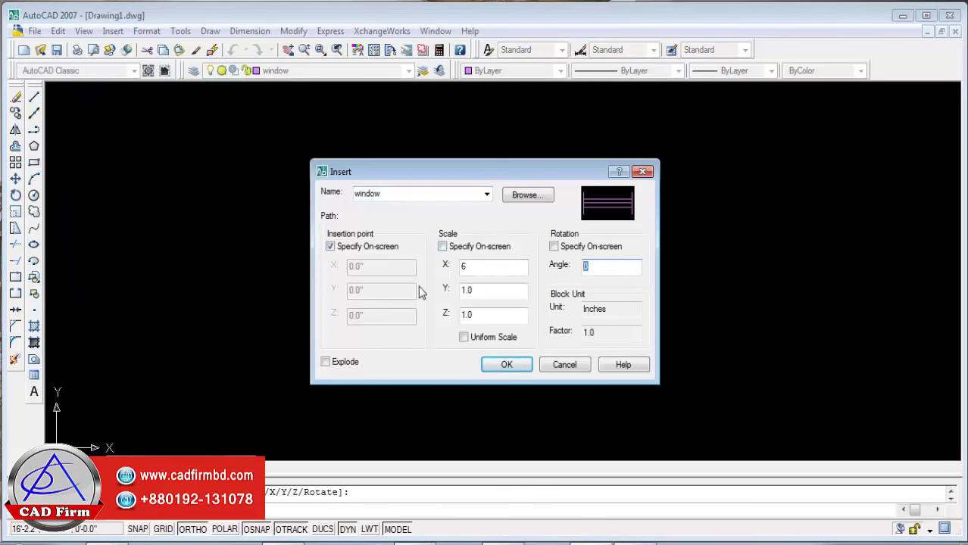
pyautogui.write('90')
pyautogui.click(499, 362)
pyautogui.scroll(2, 389, 255)
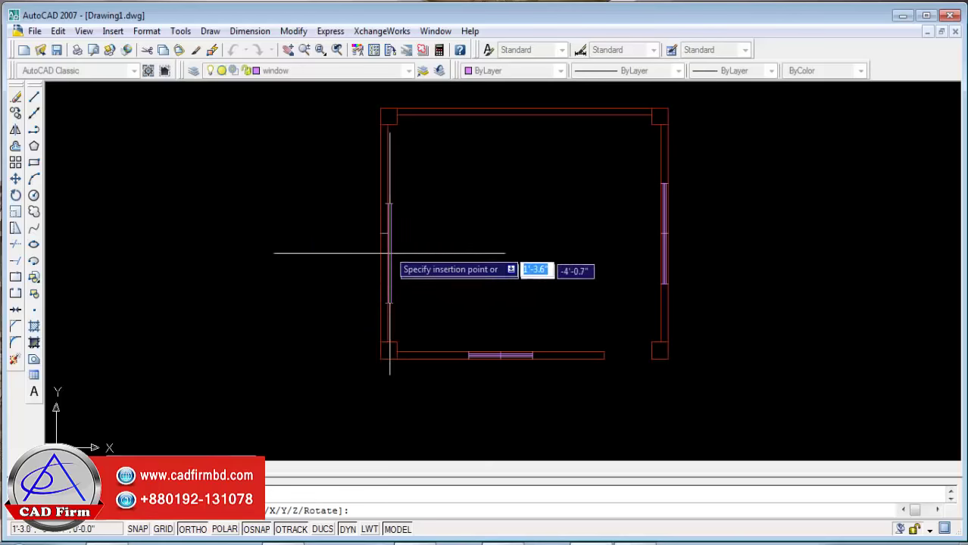
pyautogui.scroll(3, 380, 227)
pyautogui.click(381, 235)
pyautogui.click(335, 216)
pyautogui.click(404, 248)
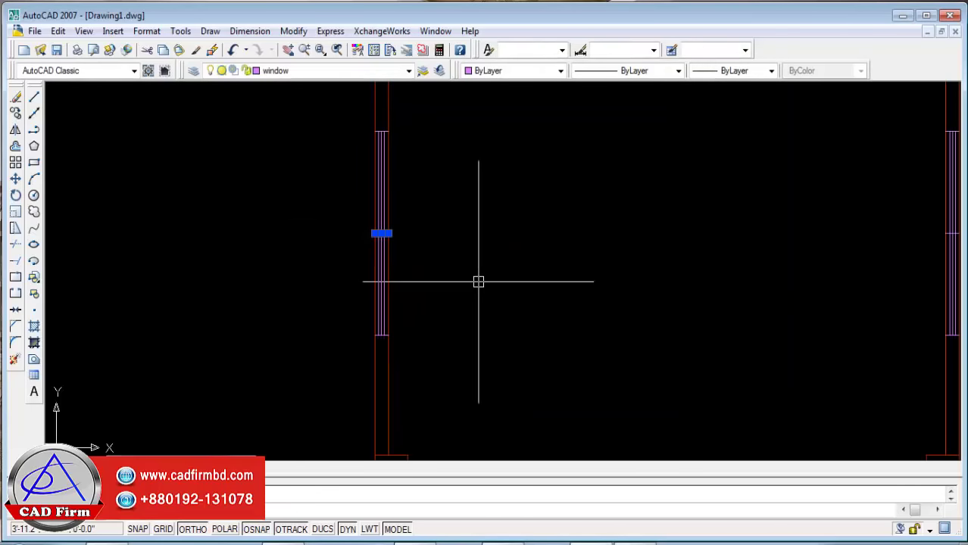
# Make a window selection over part of the drawing.
pyautogui.scroll(-2, 477, 279)
pyautogui.scroll(-2, 367, 184)
pyautogui.scroll(2, 437, 276)
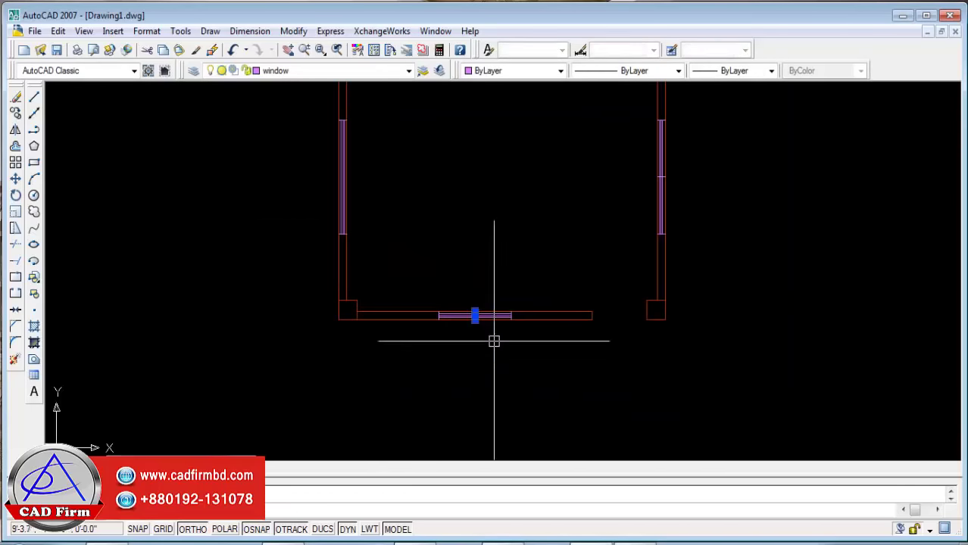
pyautogui.click(610, 156)
pyautogui.click(699, 206)
pyautogui.scroll(-2, 534, 341)
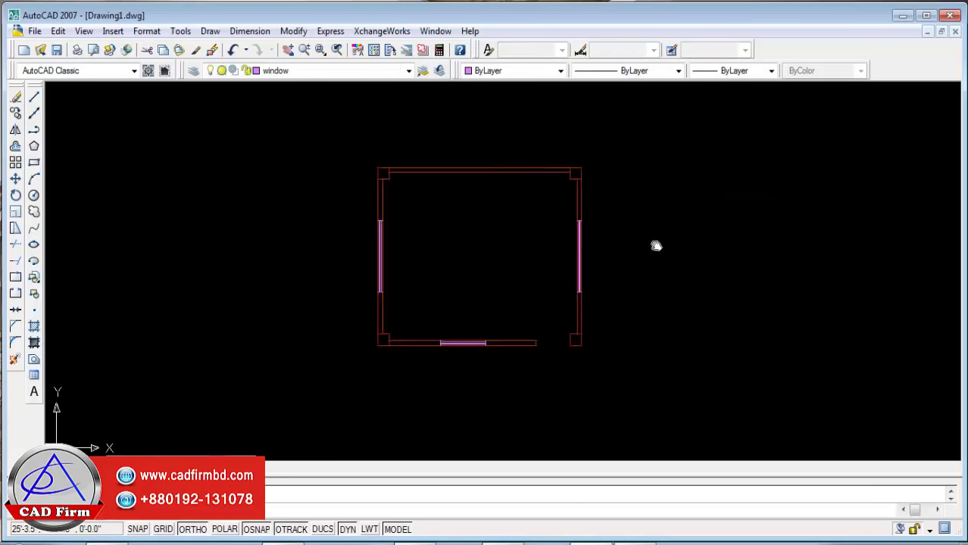
# Make 3D wall the current layer from the Layers toolbar dropdown.
pyautogui.moveTo(405, 277); pyautogui.dragTo(411, 306, button='middle')
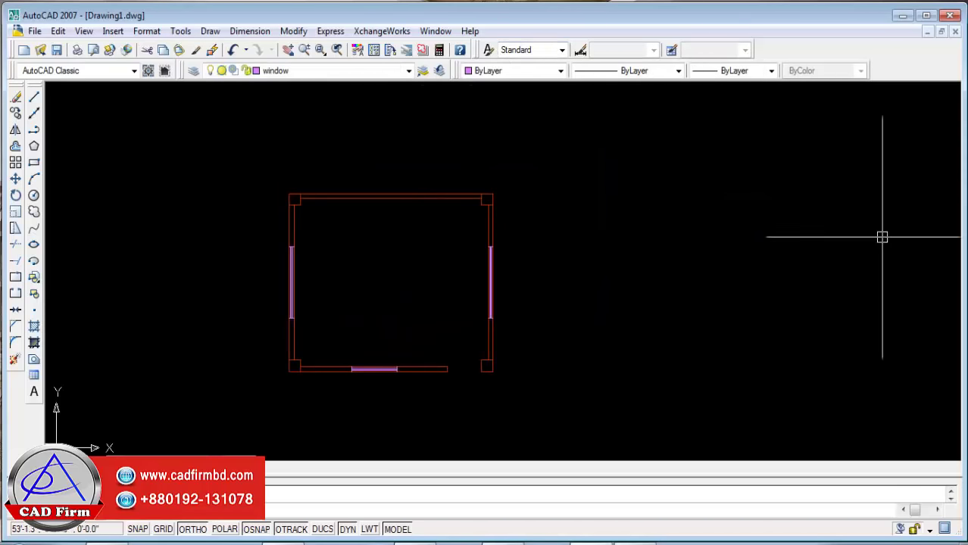
pyautogui.moveTo(361, 273); pyautogui.dragTo(371, 259, button='middle')
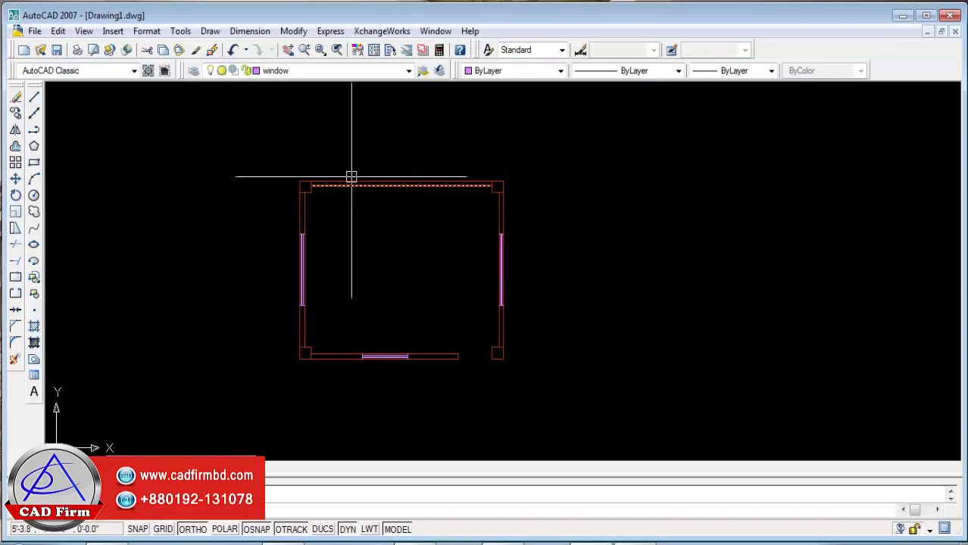
pyautogui.click(325, 73)
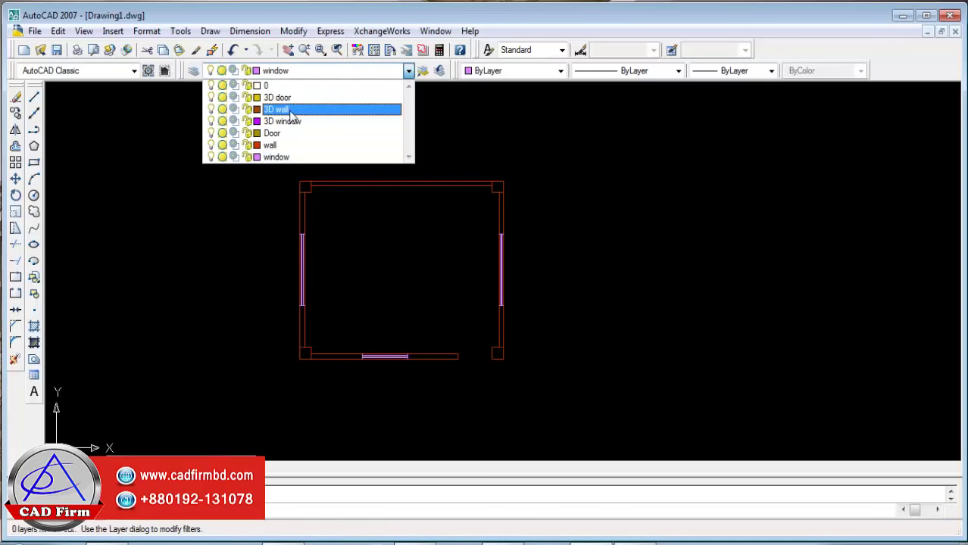
pyautogui.click(290, 111)
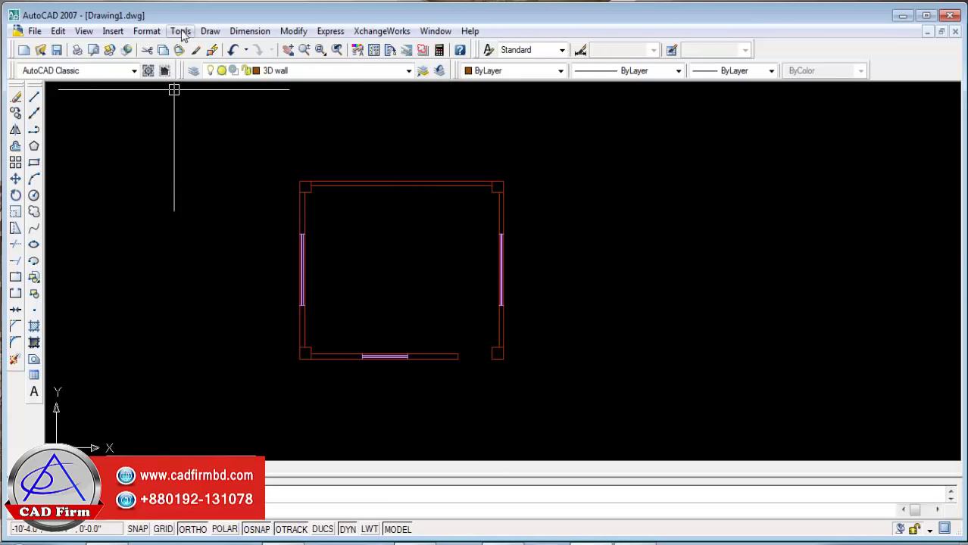
pyautogui.click(114, 70)
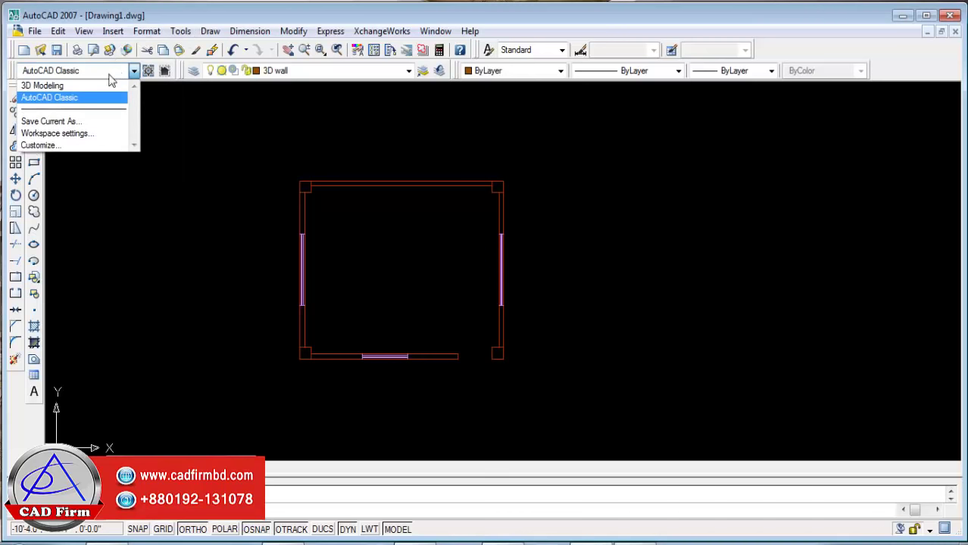
# Switch to 3D Modeling, turn on the Draw and Modify toolbars, and dock Draw left.
pyautogui.click(62, 86)
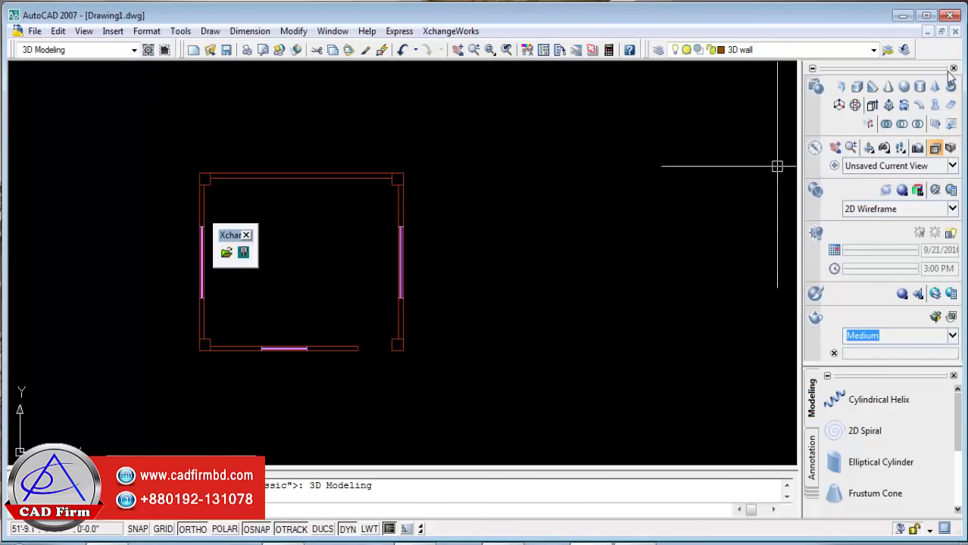
pyautogui.rightClick(933, 59)
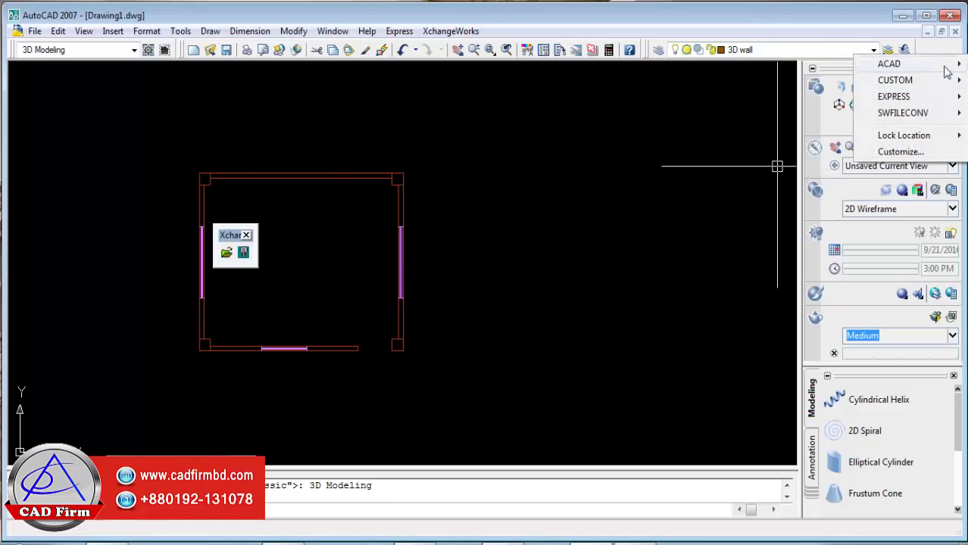
pyautogui.click(909, 65)
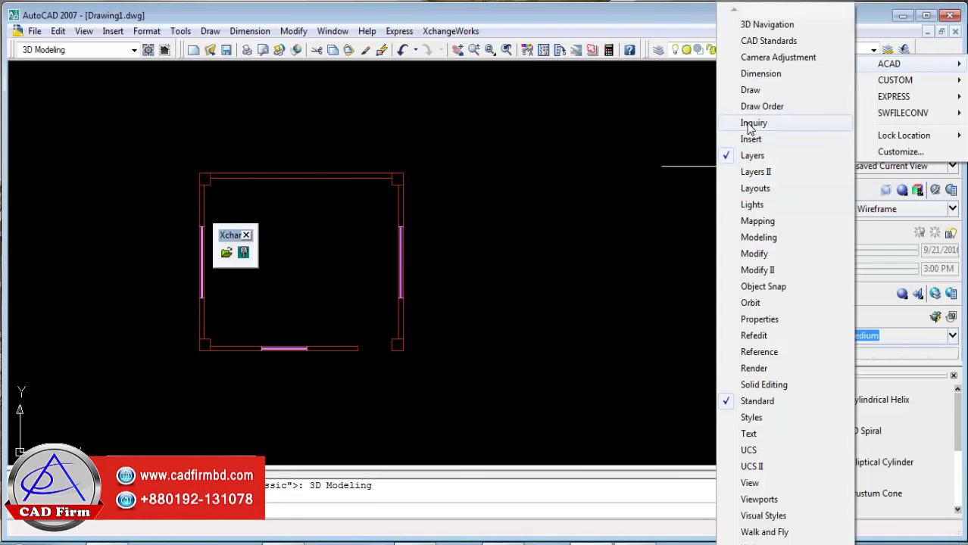
pyautogui.click(750, 90)
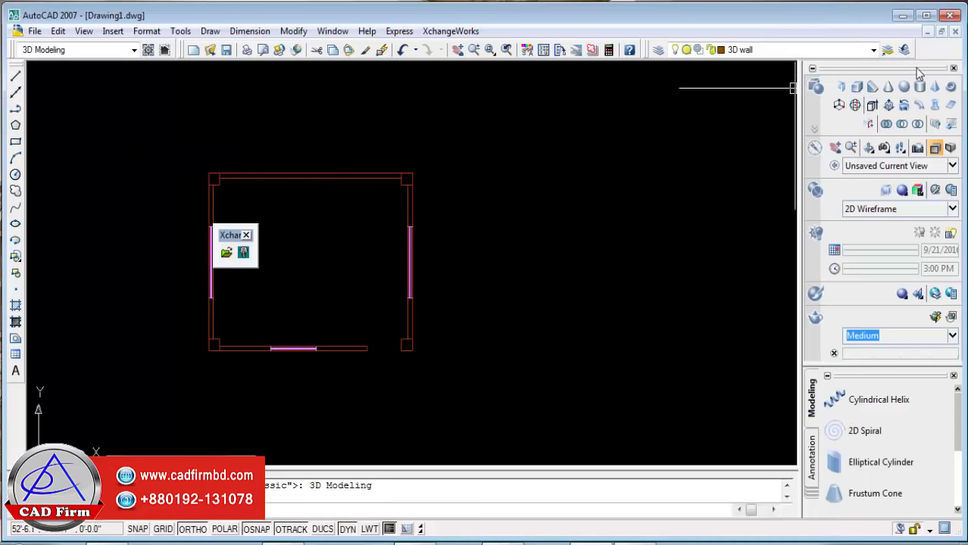
pyautogui.rightClick(937, 57)
pyautogui.moveTo(889, 58)
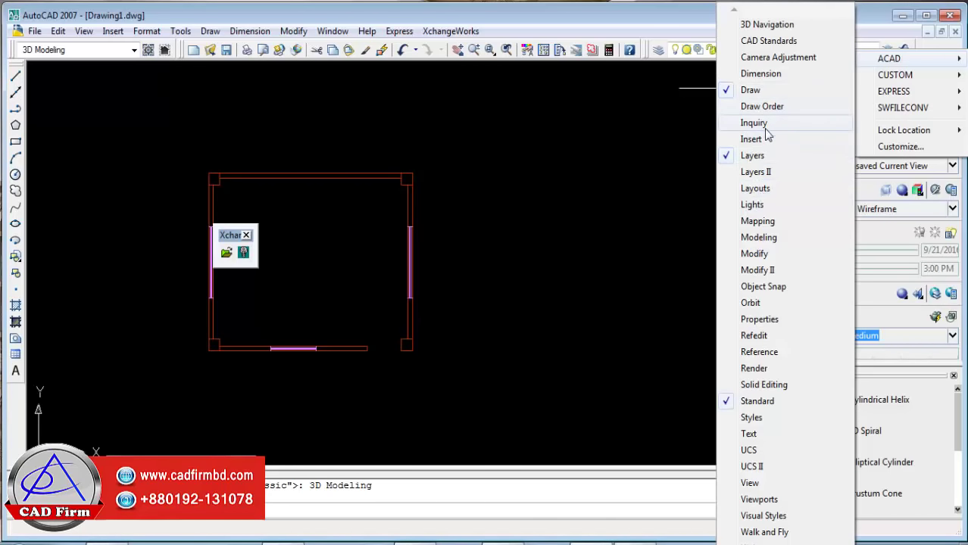
pyautogui.click(750, 254)
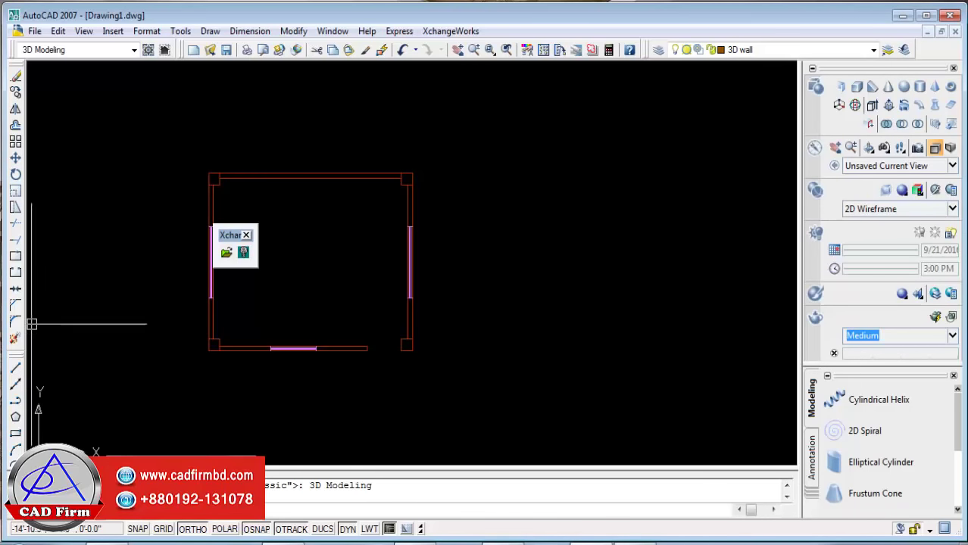
pyautogui.moveTo(16, 362)
pyautogui.mouseDown()
pyautogui.moveTo(64, 168)
pyautogui.moveTo(11, 83)
pyautogui.mouseUp()
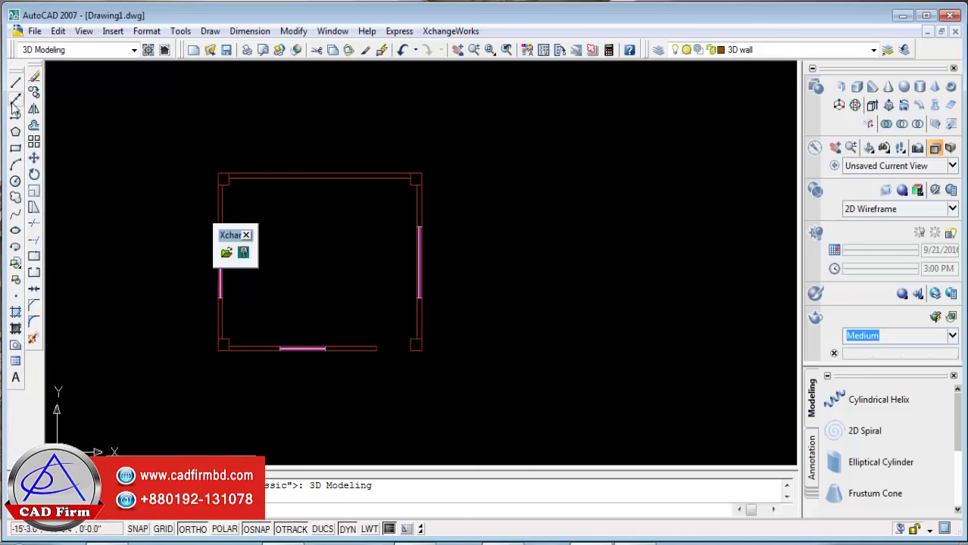
# Return to AutoCAD Classic, close side palettes and Draw Order, and dock Modify left.
pyautogui.click(76, 49)
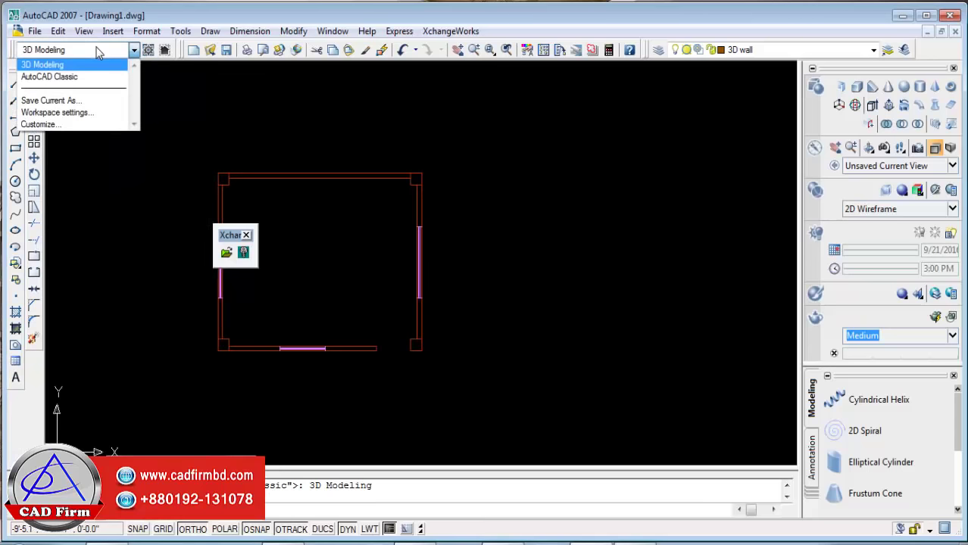
pyautogui.click(56, 75)
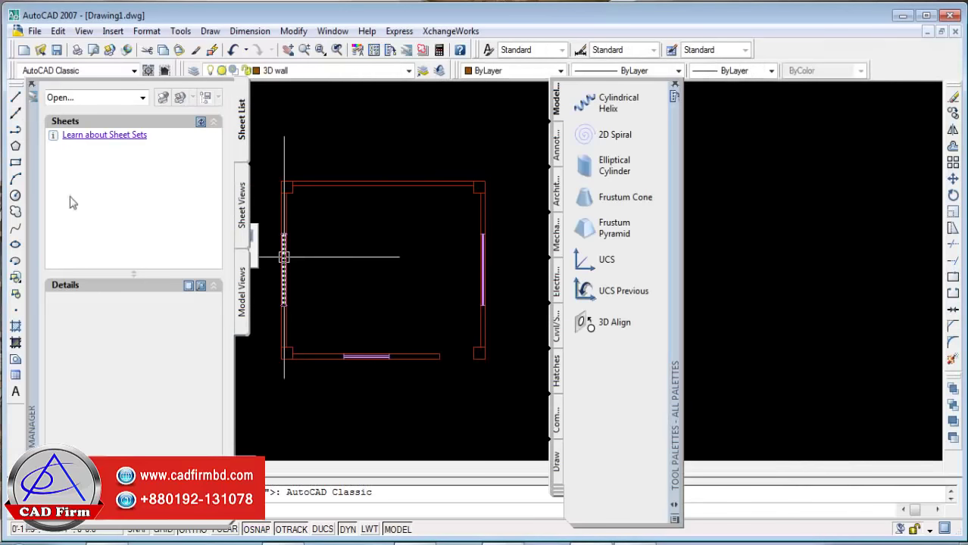
pyautogui.click(32, 85)
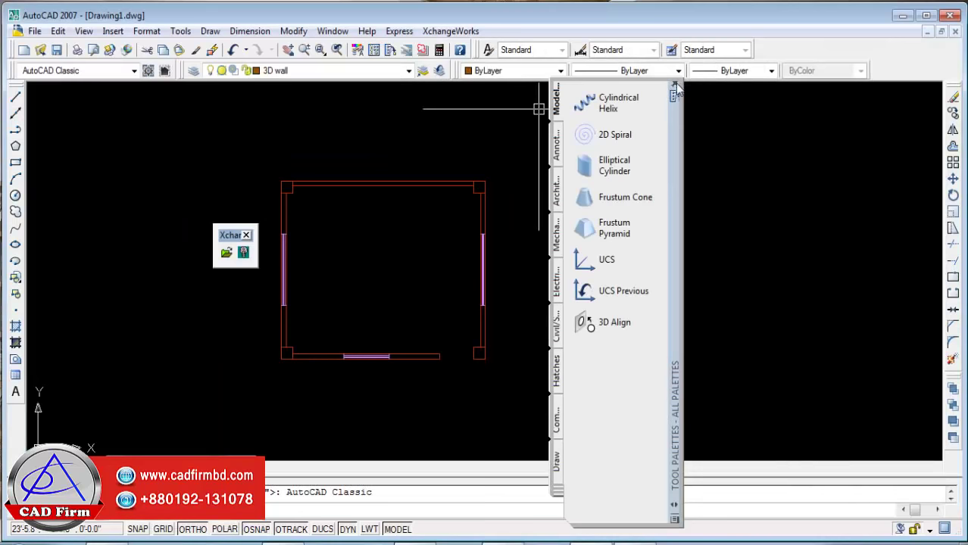
pyautogui.click(675, 85)
pyautogui.moveTo(954, 92); pyautogui.dragTo(4, 146)
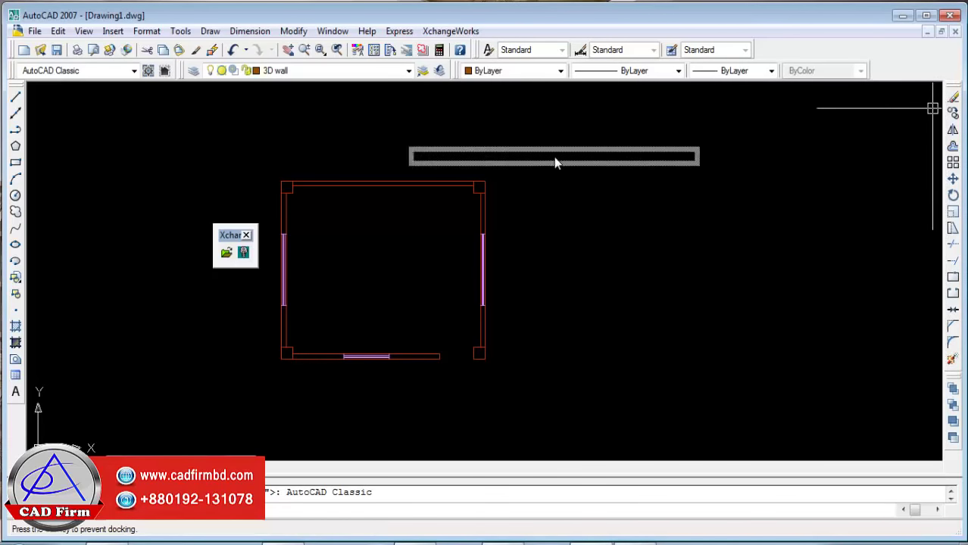
pyautogui.moveTo(4, 89); pyautogui.dragTo(4, 91)
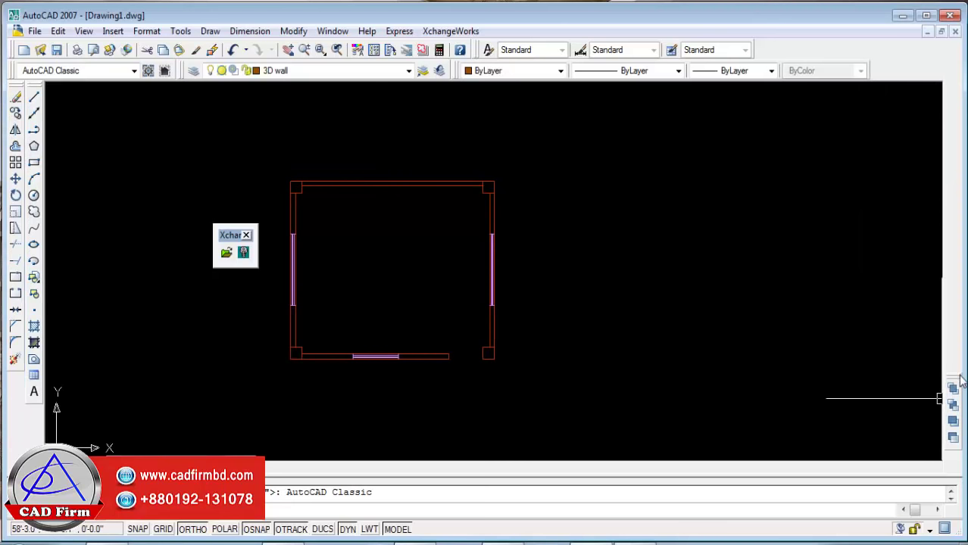
pyautogui.moveTo(960, 381); pyautogui.dragTo(682, 303)
pyautogui.click(690, 303)
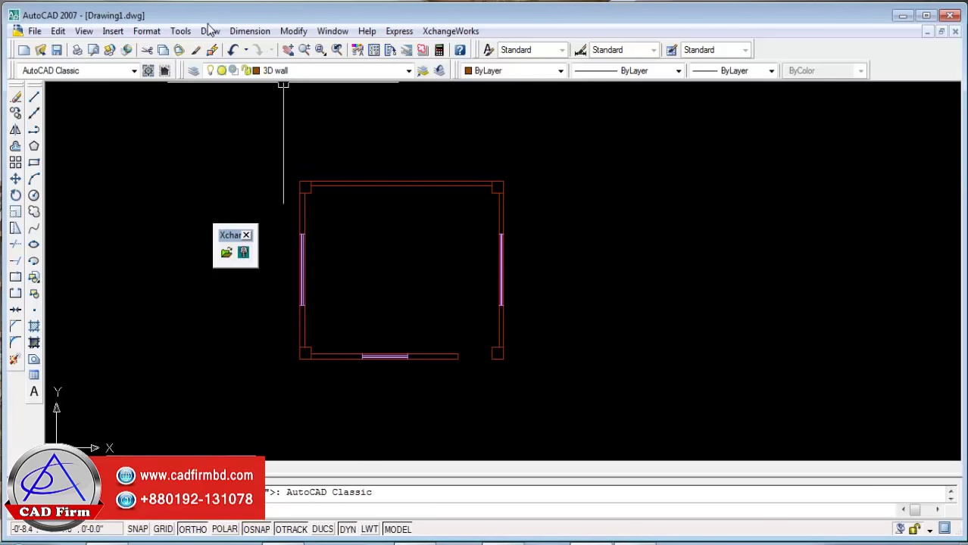
# Open the Dashboard palette, close the Xchange toolbar, and zoom in on the room plan.
pyautogui.click(180, 31)
pyautogui.moveTo(199, 63)
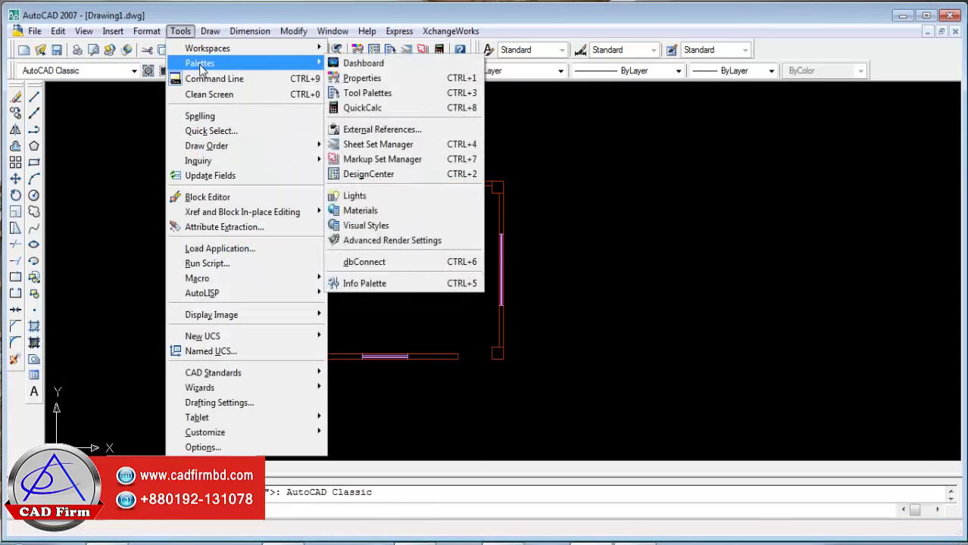
pyautogui.click(363, 63)
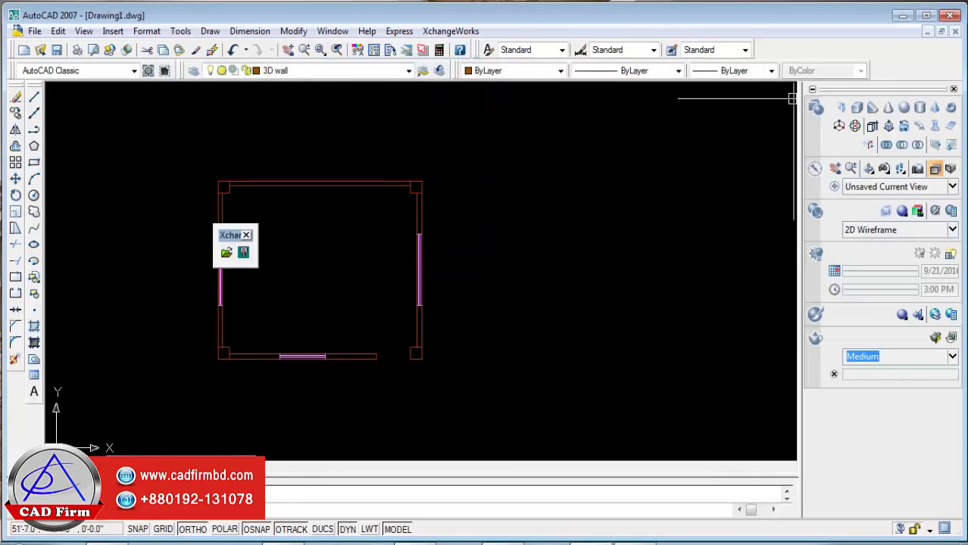
pyautogui.click(246, 235)
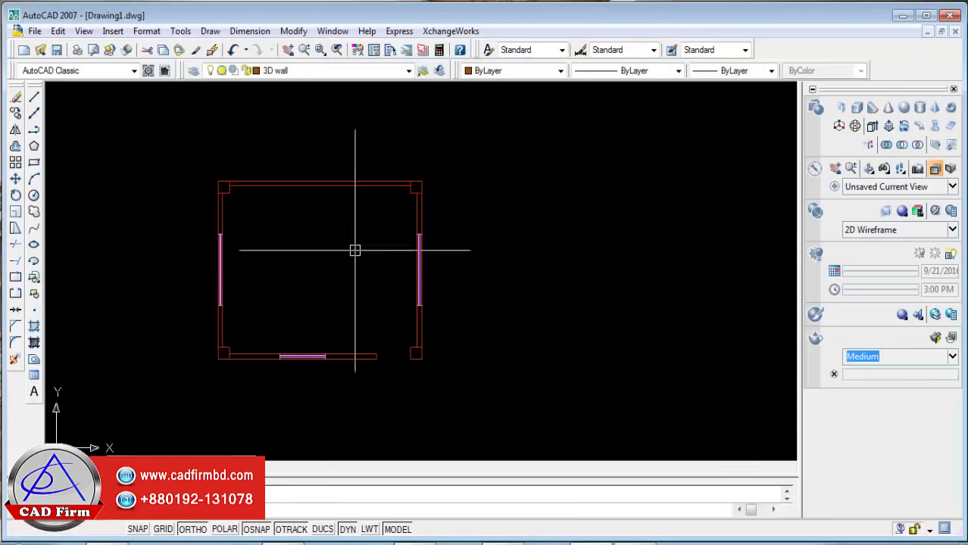
pyautogui.scroll(2, 379, 258)
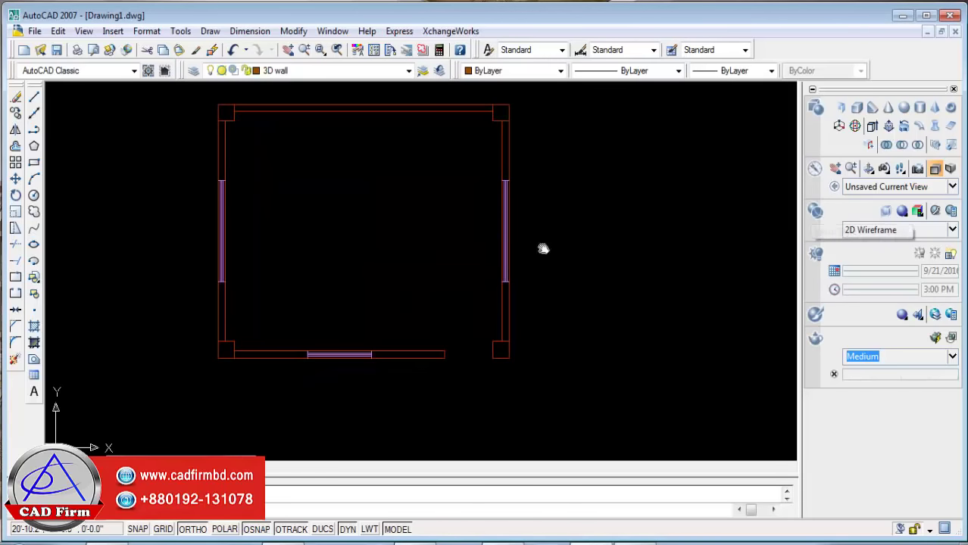
pyautogui.moveTo(540, 250); pyautogui.dragTo(567, 282, button='middle')
pyautogui.moveTo(352, 248); pyautogui.dragTo(420, 275, button='middle')
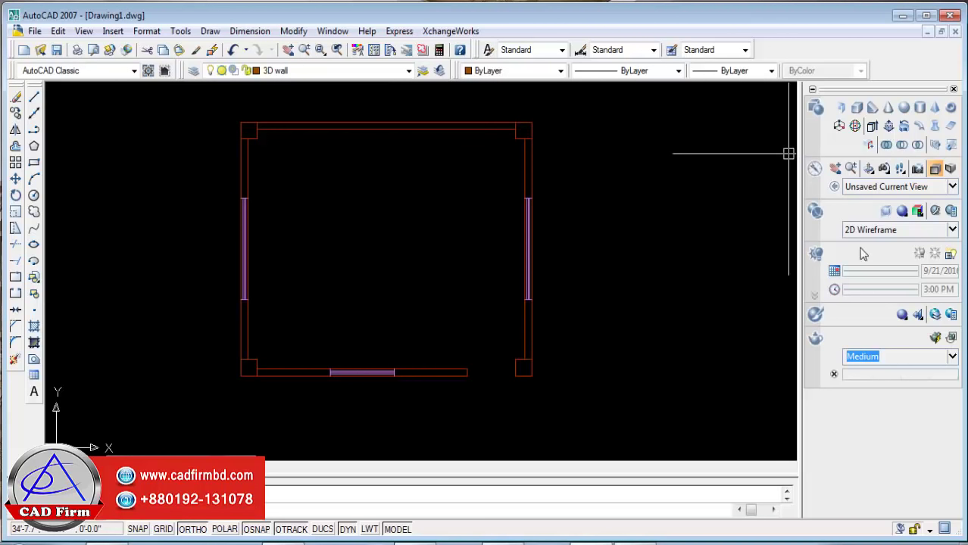
pyautogui.click(930, 191)
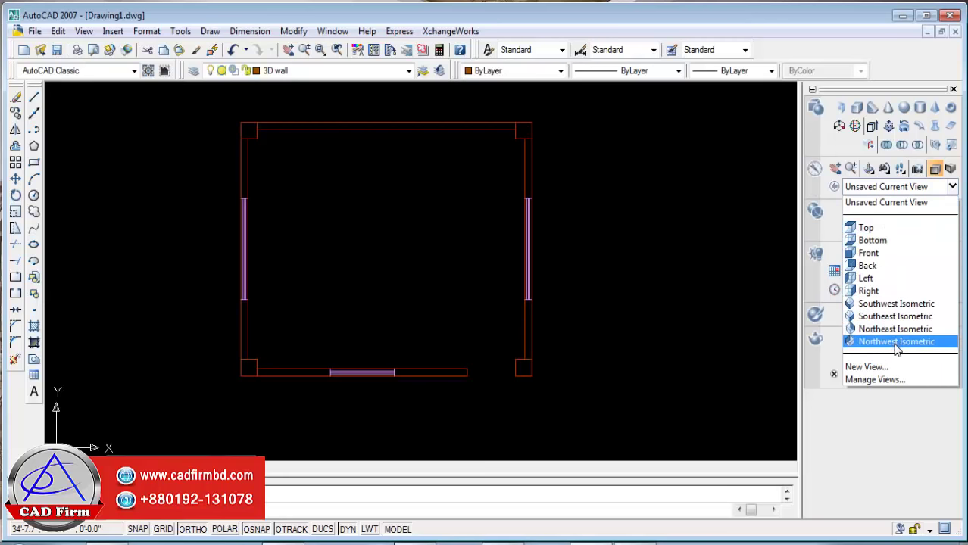
pyautogui.click(898, 305)
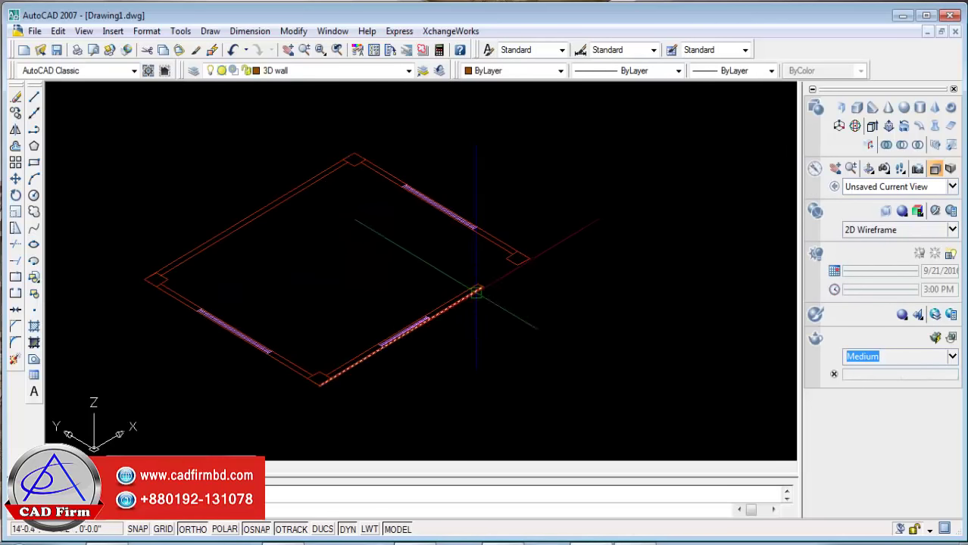
pyautogui.click(890, 186)
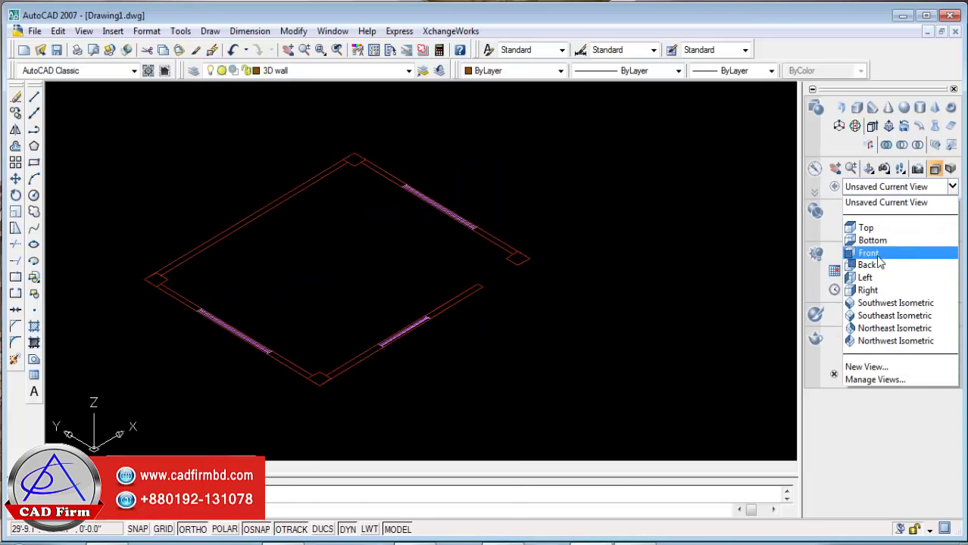
pyautogui.click(881, 316)
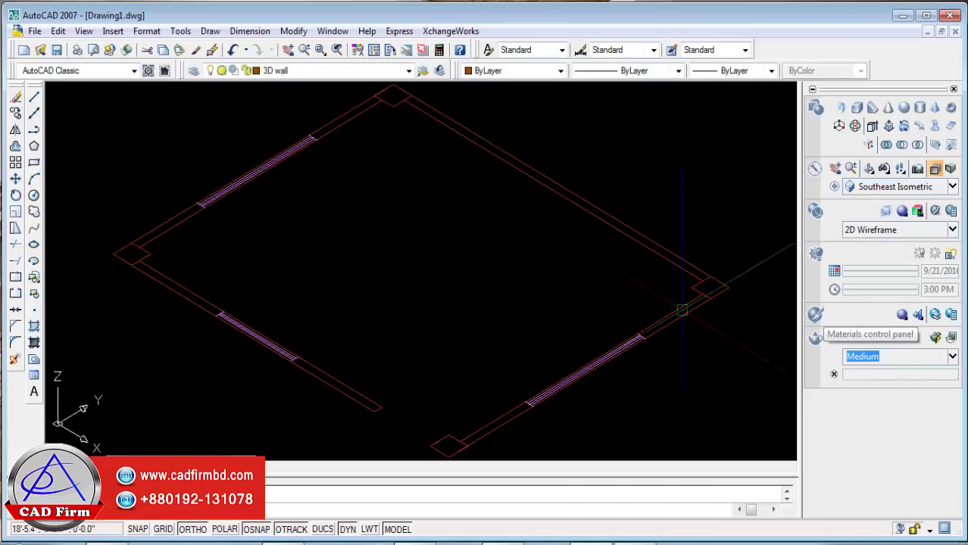
pyautogui.click(901, 186)
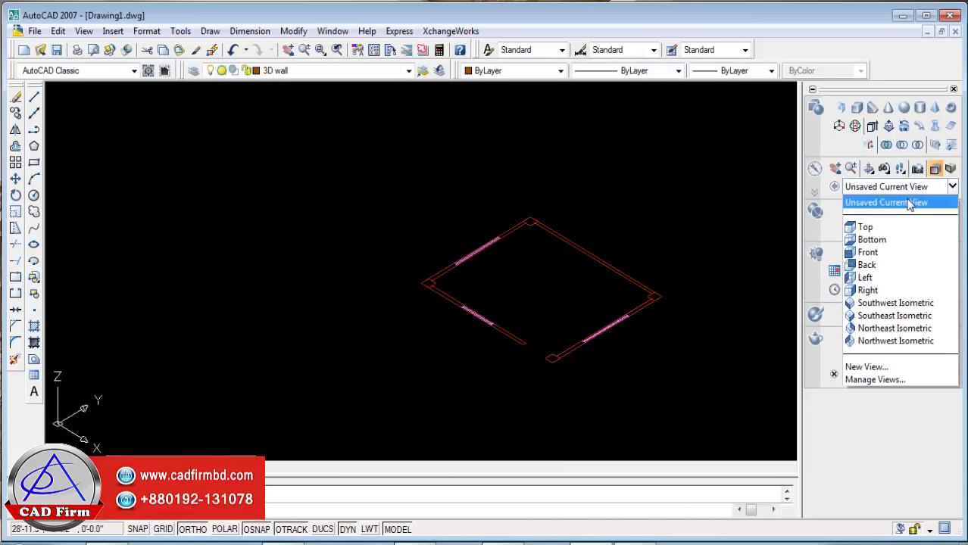
pyautogui.click(889, 328)
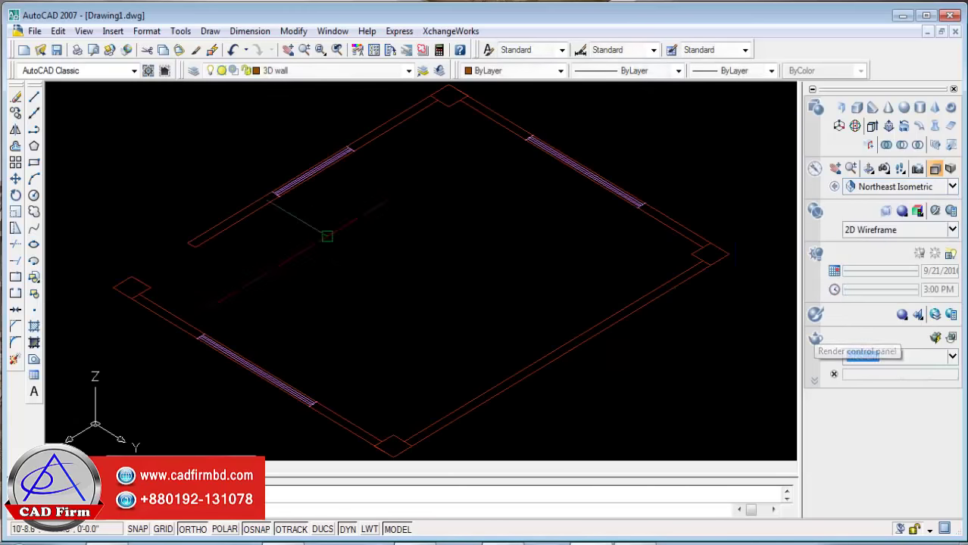
pyautogui.click(900, 190)
pyautogui.click(895, 340)
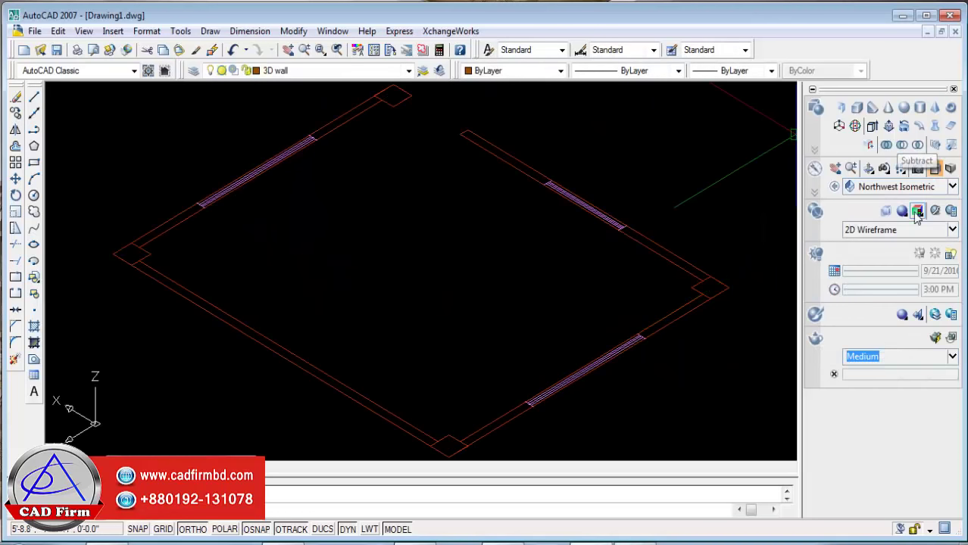
pyautogui.click(901, 187)
pyautogui.click(887, 303)
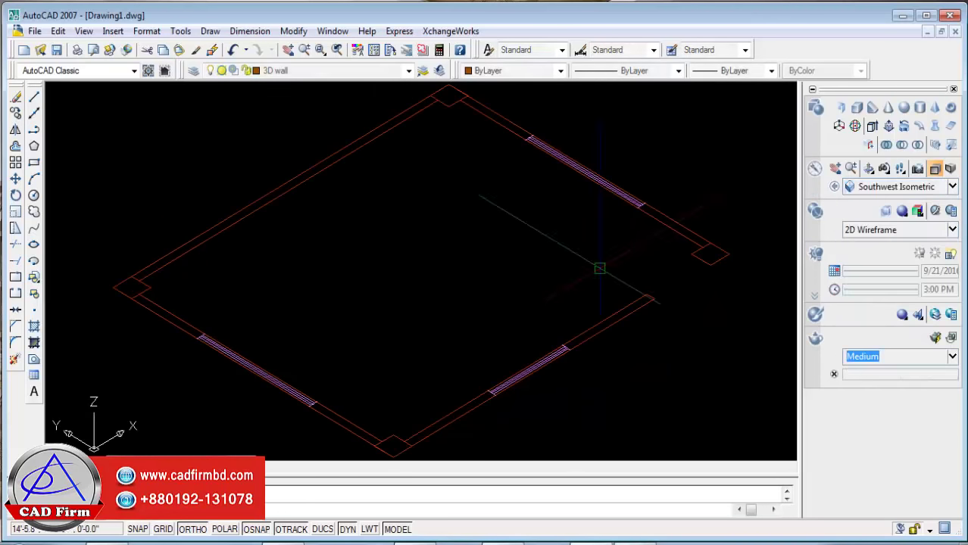
pyautogui.scroll(-2, 599, 268)
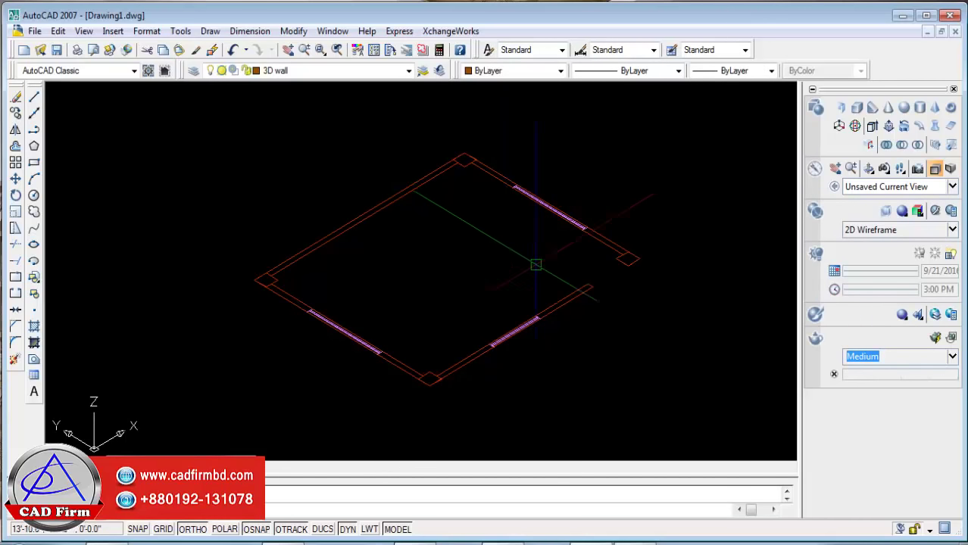
pyautogui.moveTo(551, 338)
pyautogui.keyDown('shift'); pyautogui.mouseDown(button='middle')
pyautogui.moveTo(460, 244)
pyautogui.moveTo(523, 289)
pyautogui.moveTo(417, 331)
pyautogui.moveTo(485, 257)
pyautogui.moveTo(523, 298)
pyautogui.moveTo(495, 345)
pyautogui.moveTo(453, 306)
pyautogui.moveTo(387, 276)
pyautogui.moveTo(340, 320)
pyautogui.moveTo(422, 261)
pyautogui.moveTo(434, 311)
pyautogui.moveTo(389, 287)
pyautogui.moveTo(443, 296)
pyautogui.moveTo(443, 275)
pyautogui.moveTo(393, 231)
pyautogui.moveTo(545, 268)
pyautogui.moveTo(690, 249)
pyautogui.moveTo(720, 121)
pyautogui.moveTo(666, 80)
pyautogui.moveTo(419, 217)
pyautogui.moveTo(463, 76)
pyautogui.mouseUp(button='middle'); pyautogui.keyUp('shift')
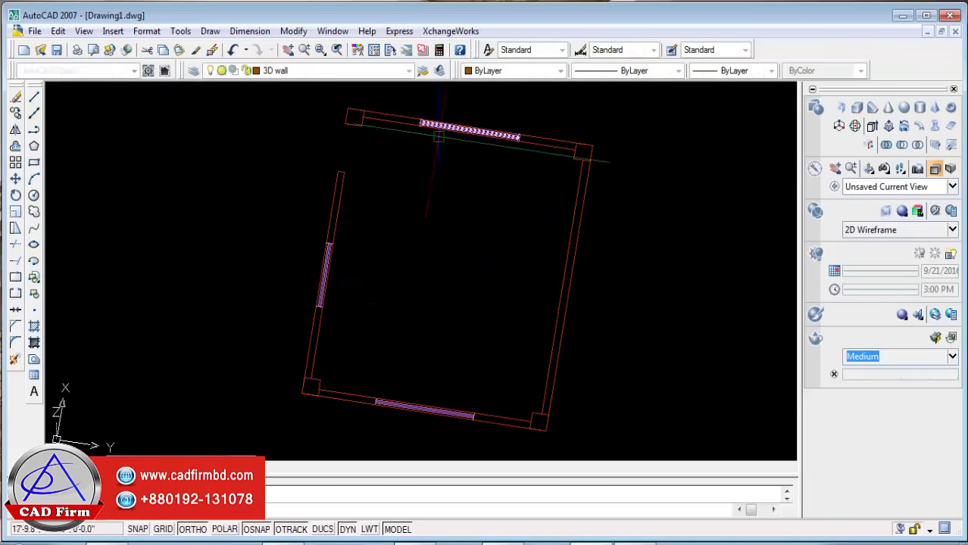
pyautogui.click(952, 187)
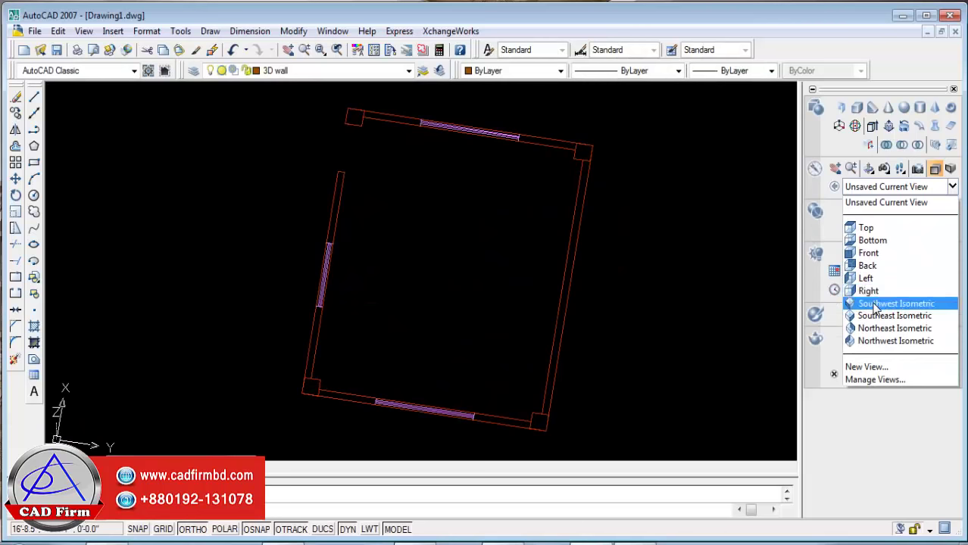
pyautogui.click(875, 301)
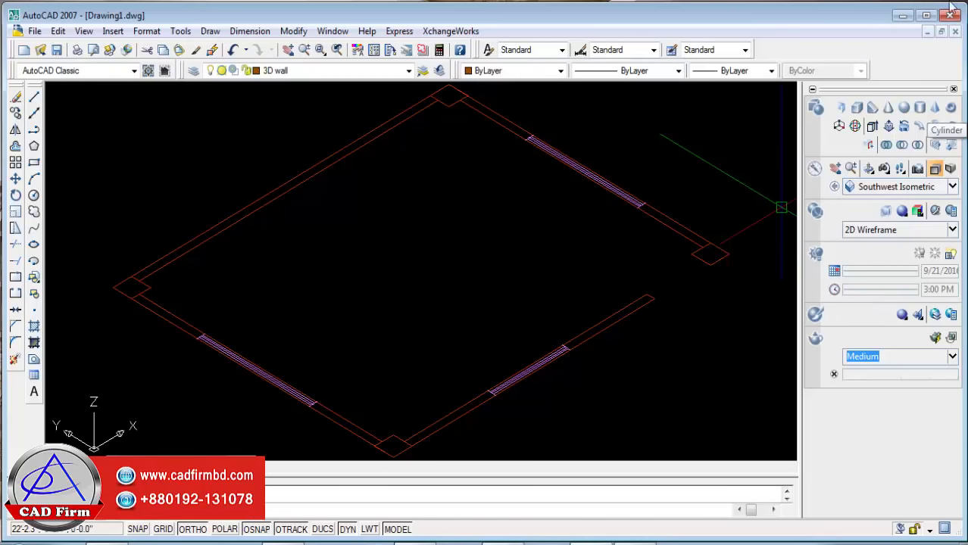
pyautogui.scroll(-2, 540, 320)
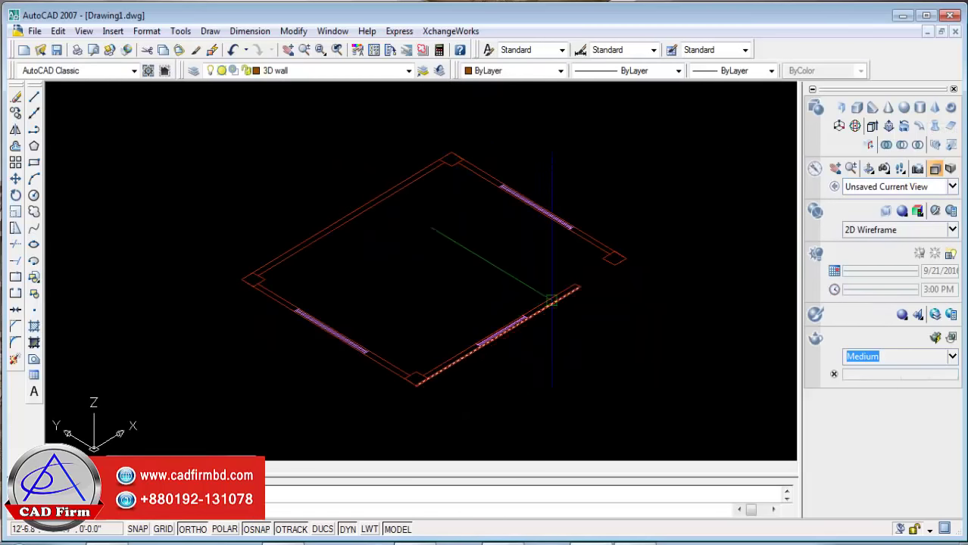
pyautogui.scroll(2, 634, 257)
pyautogui.scroll(-1, 631, 237)
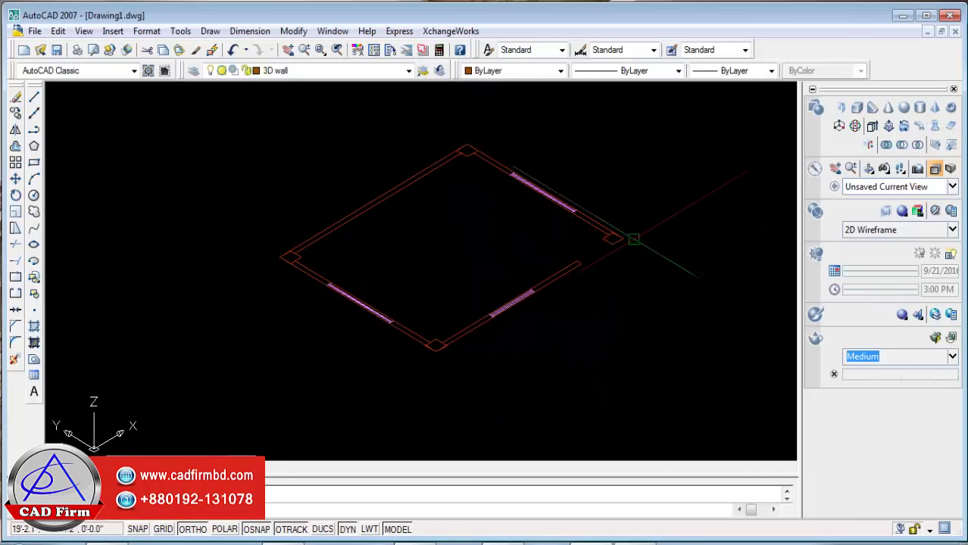
pyautogui.moveTo(631, 238); pyautogui.dragTo(521, 247, button='middle')
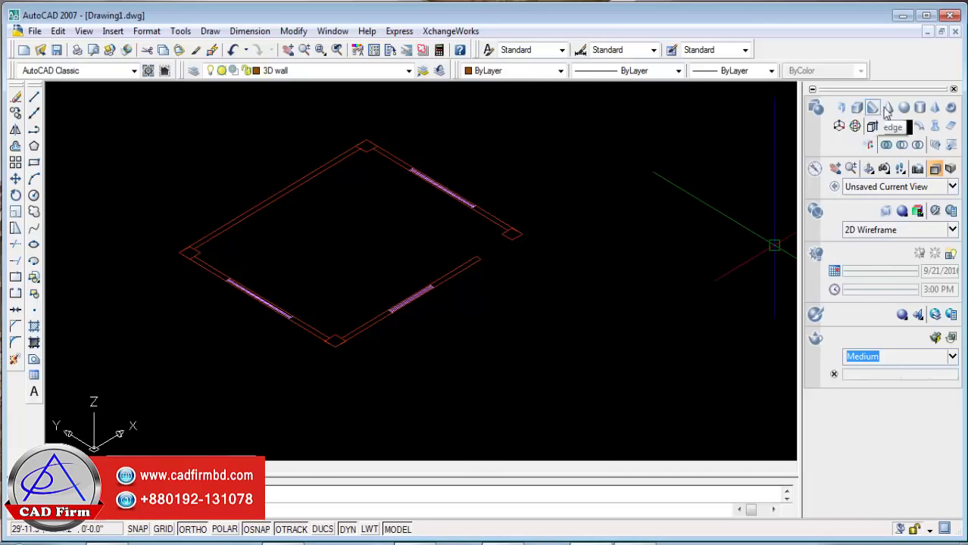
# Create a solid box beside the wall plan by picking two base corners and a height.
pyautogui.click(858, 110)
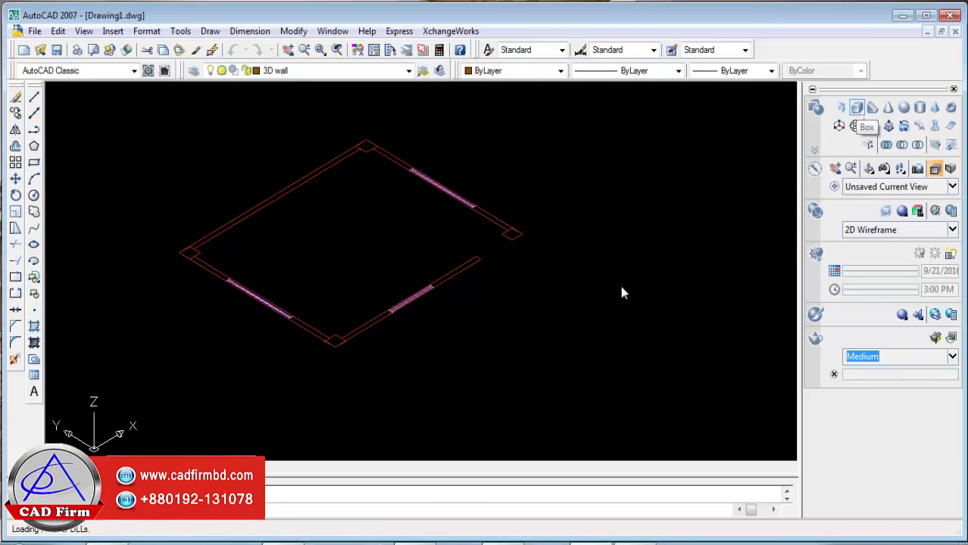
pyautogui.click(674, 264)
pyautogui.click(651, 361)
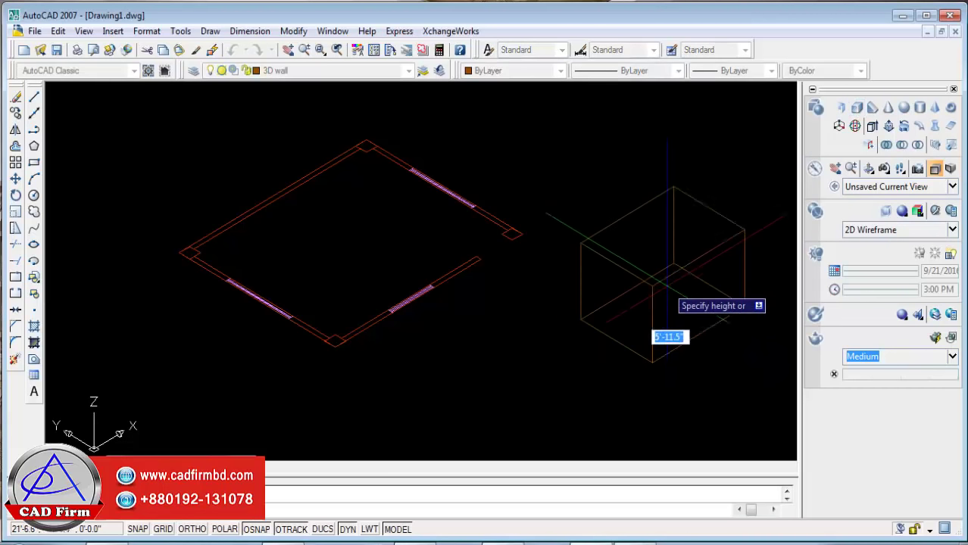
pyautogui.click(659, 277)
pyautogui.moveTo(668, 266); pyautogui.dragTo(574, 280, button='middle')
pyautogui.scroll(2, 575, 280)
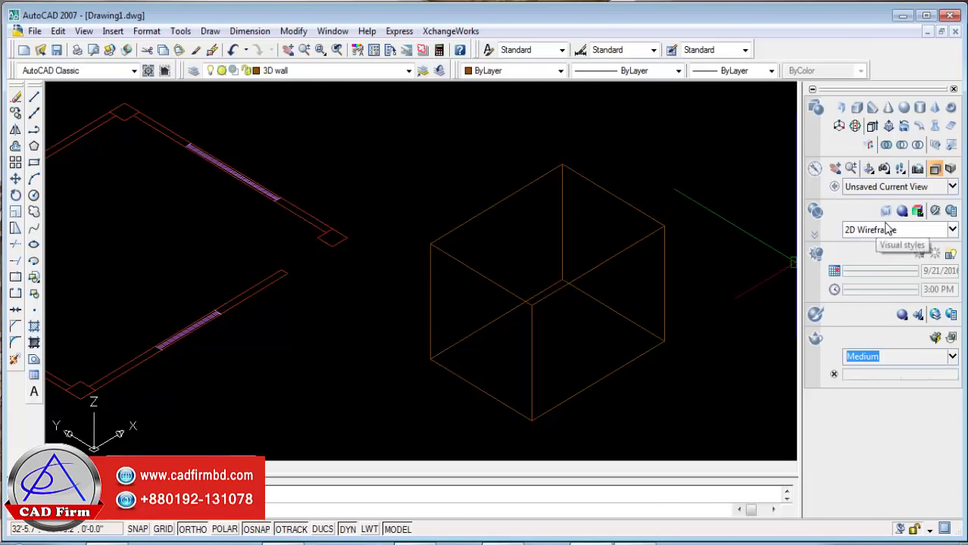
# Switch the visual style to 3D Hidden, then to Conceptual.
pyautogui.click(909, 233)
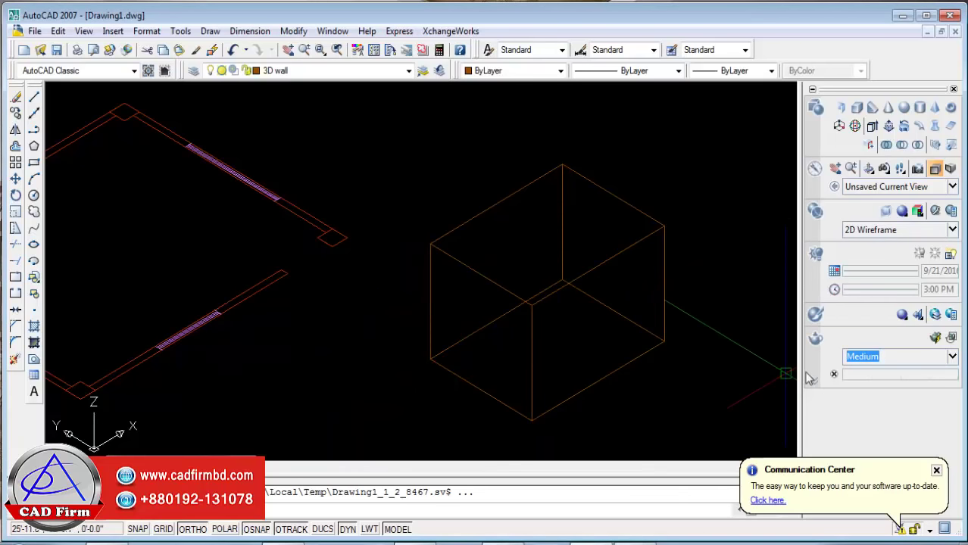
pyautogui.click(913, 233)
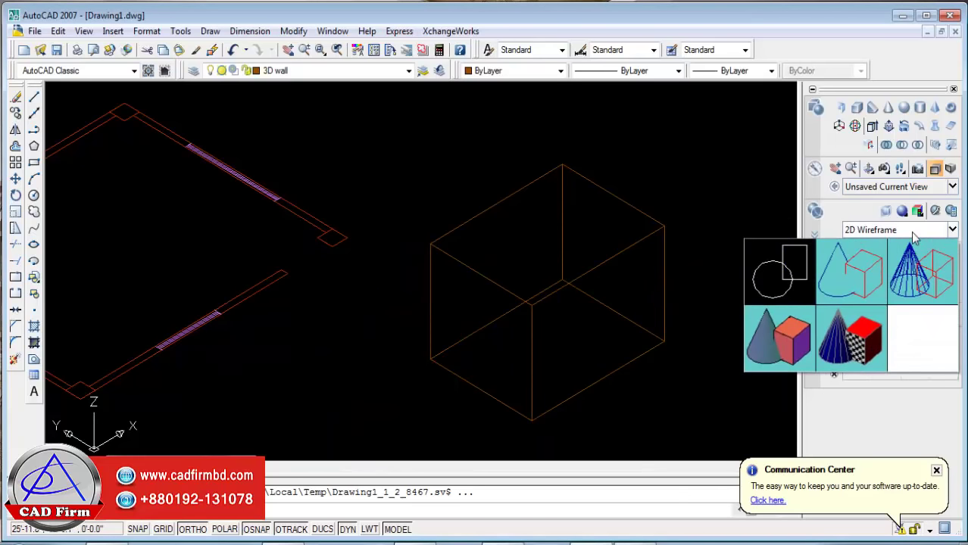
pyautogui.click(869, 301)
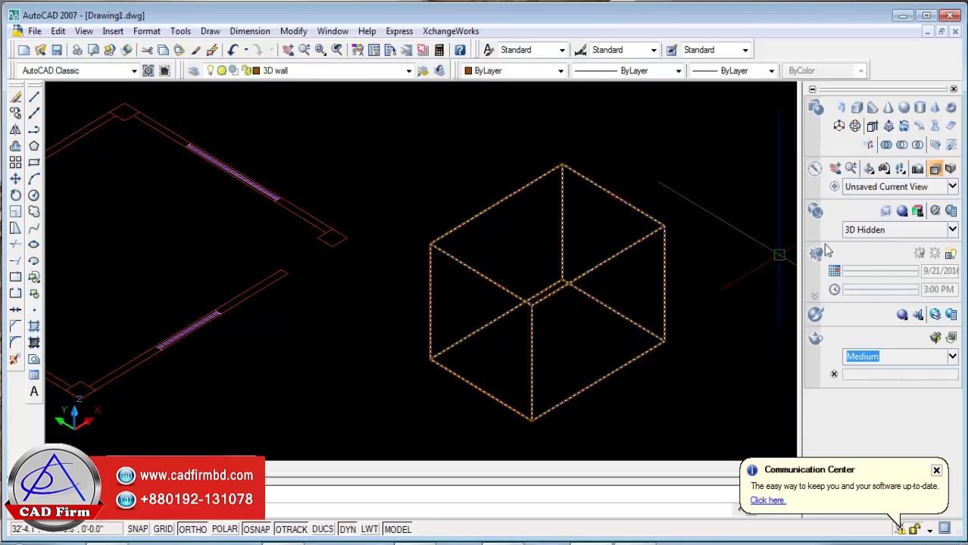
pyautogui.click(869, 234)
pyautogui.click(764, 318)
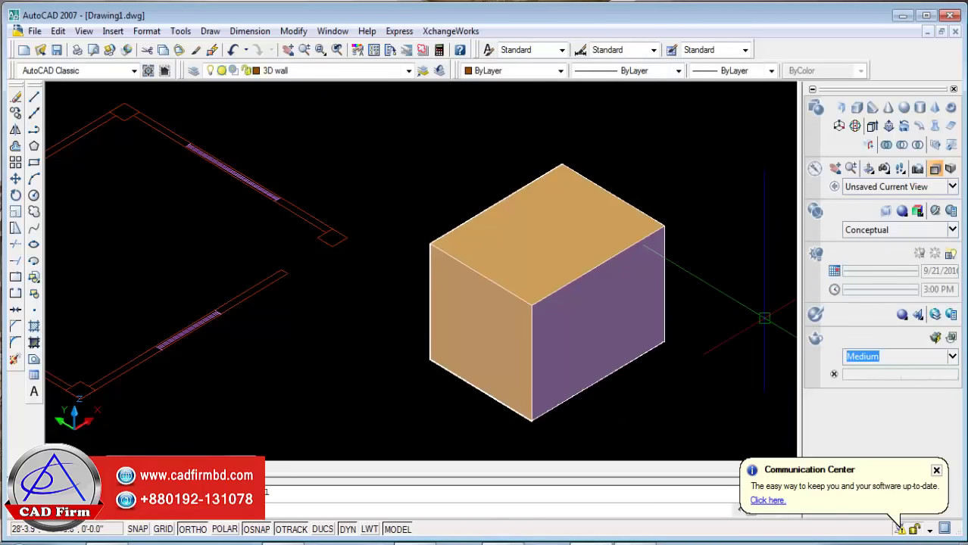
pyautogui.scroll(-2, 481, 159)
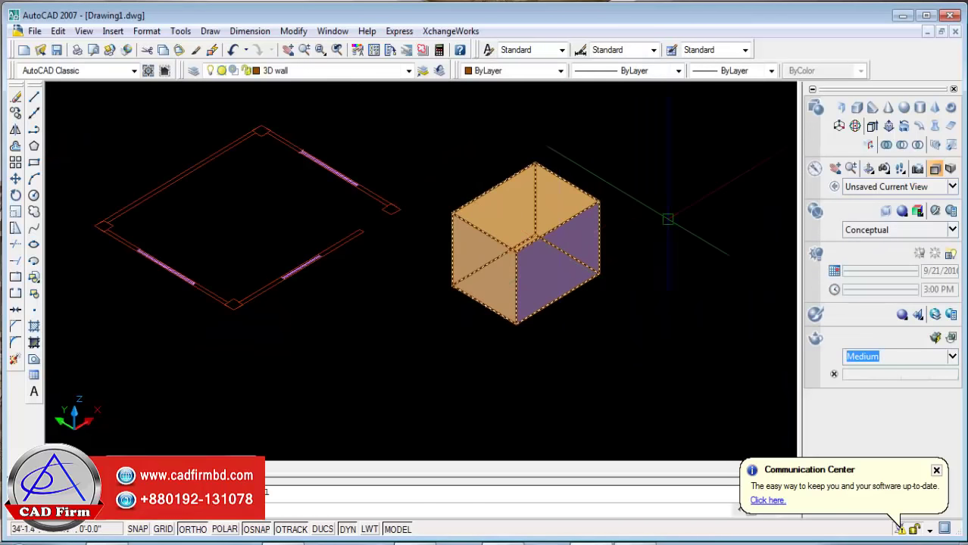
pyautogui.moveTo(614, 207); pyautogui.dragTo(465, 207, button='middle')
# Set the drawing background colour to white in the Options display colours.
pyautogui.rightClick(532, 206)
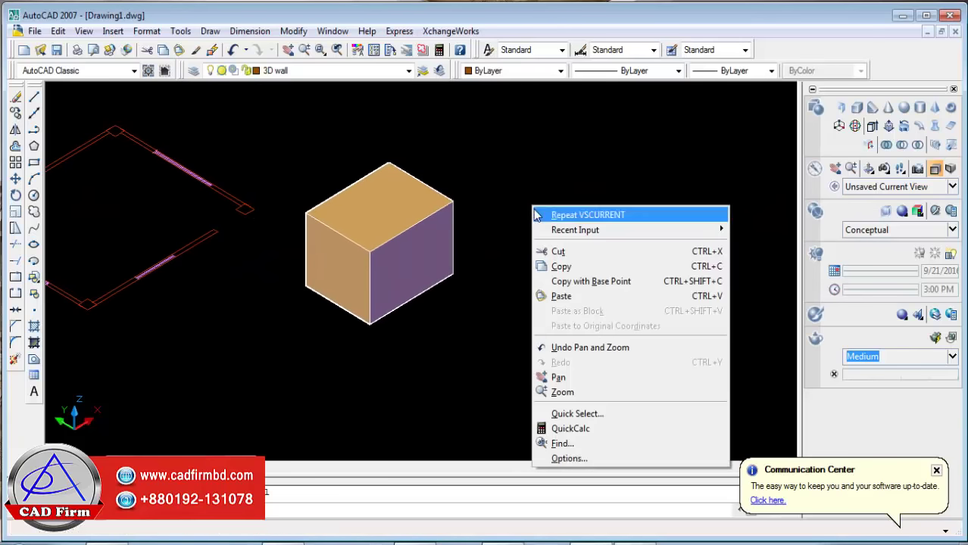
pyautogui.click(556, 460)
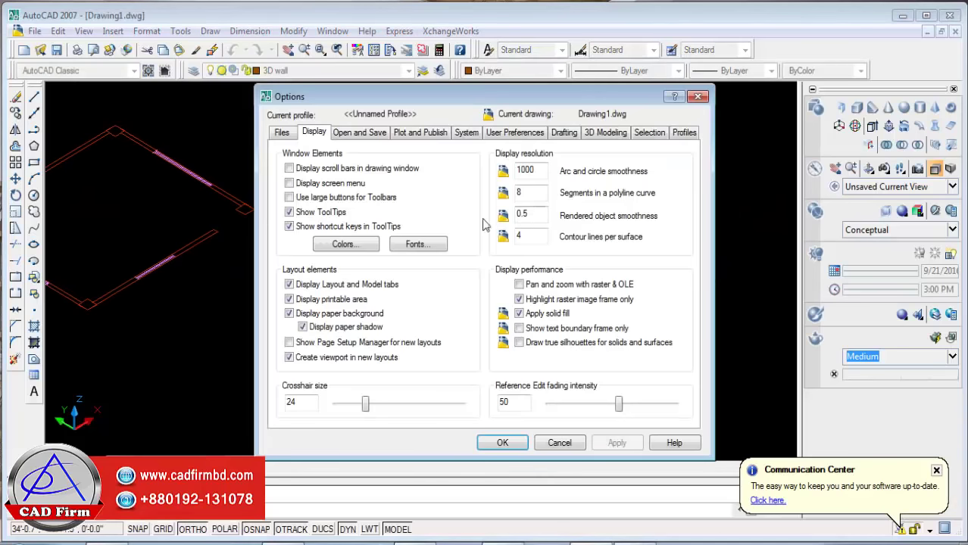
pyautogui.click(348, 245)
pyautogui.click(617, 129)
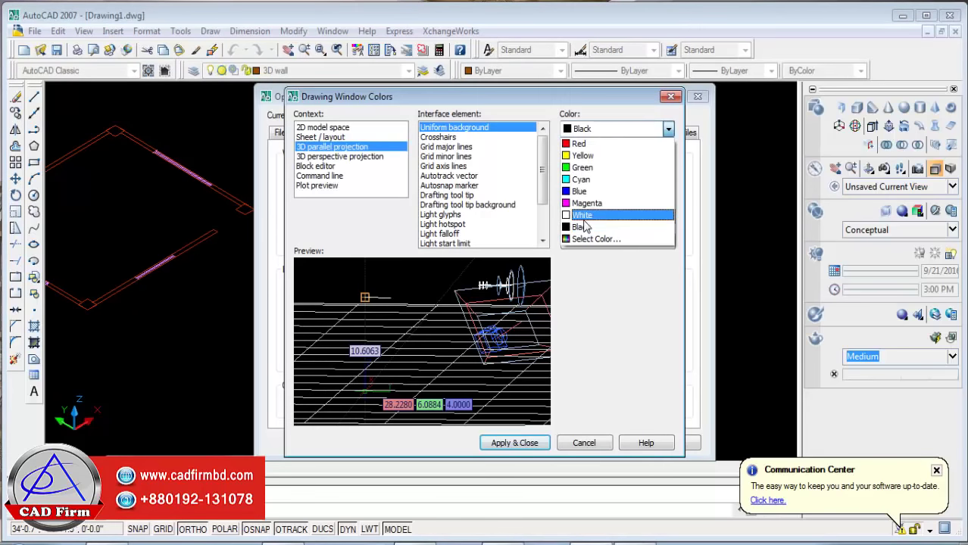
pyautogui.click(584, 212)
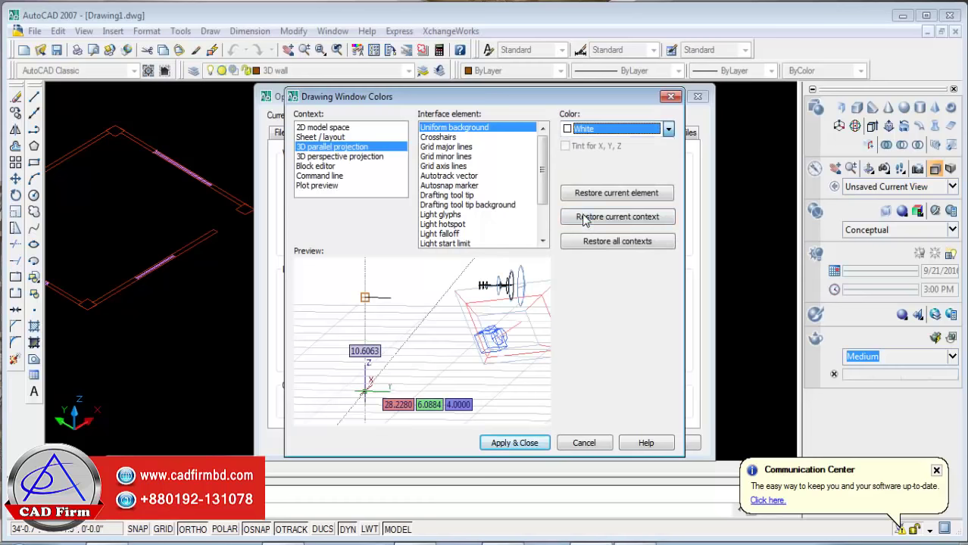
pyautogui.click(522, 445)
pyautogui.click(502, 443)
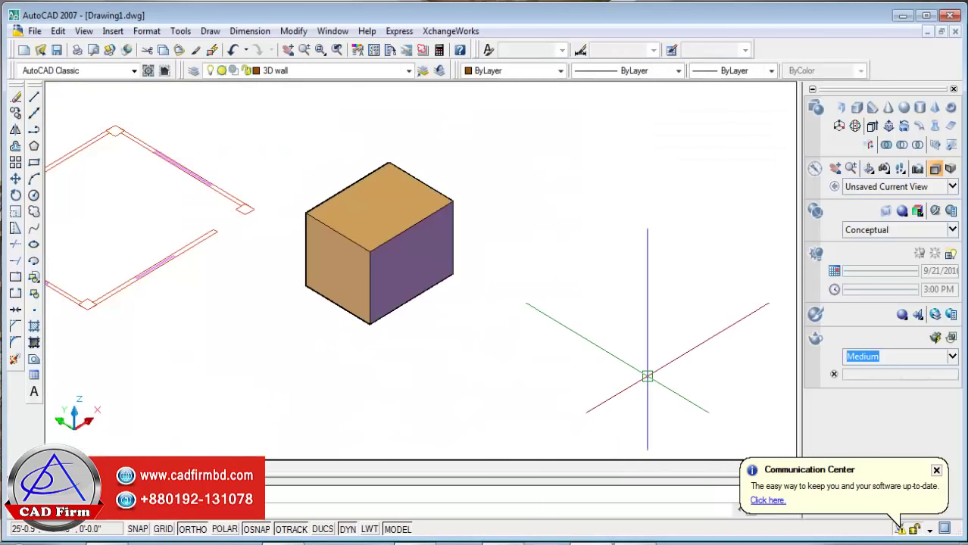
pyautogui.scroll(1, 319, 227)
pyautogui.scroll(3, 524, 250)
pyautogui.scroll(-4, 524, 265)
pyautogui.scroll(2, 587, 248)
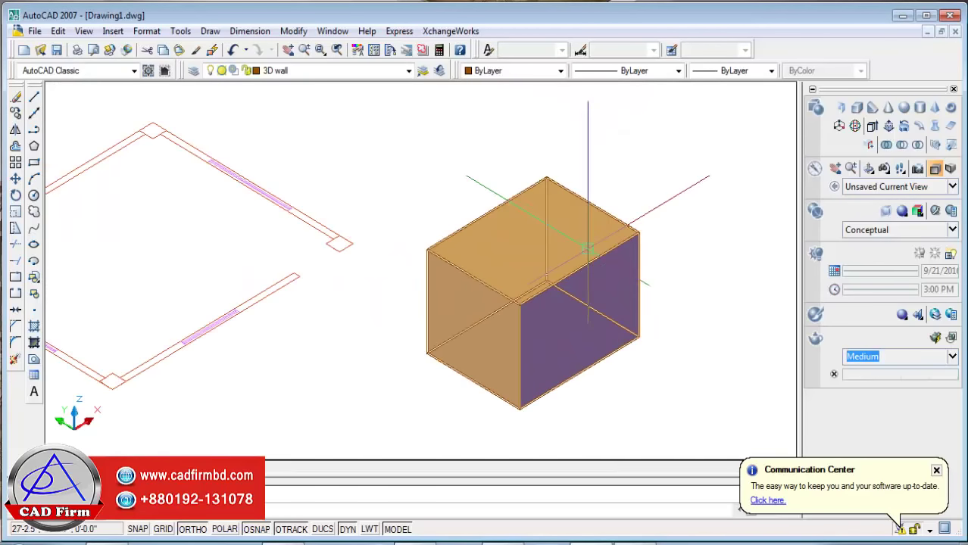
pyautogui.moveTo(564, 286); pyautogui.dragTo(463, 253, button='middle')
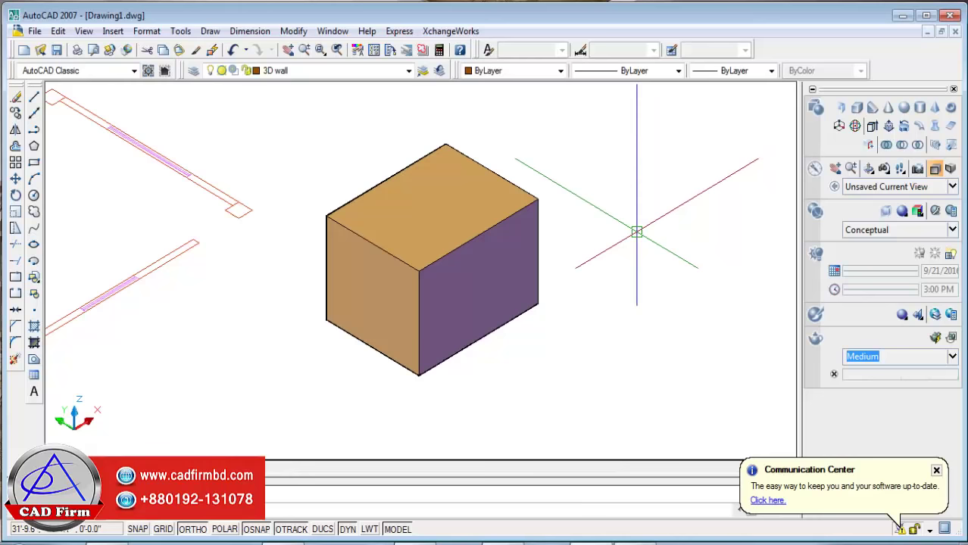
# Change the 3D parallel projection background colour to black.
pyautogui.rightClick(648, 220)
pyautogui.click(684, 471)
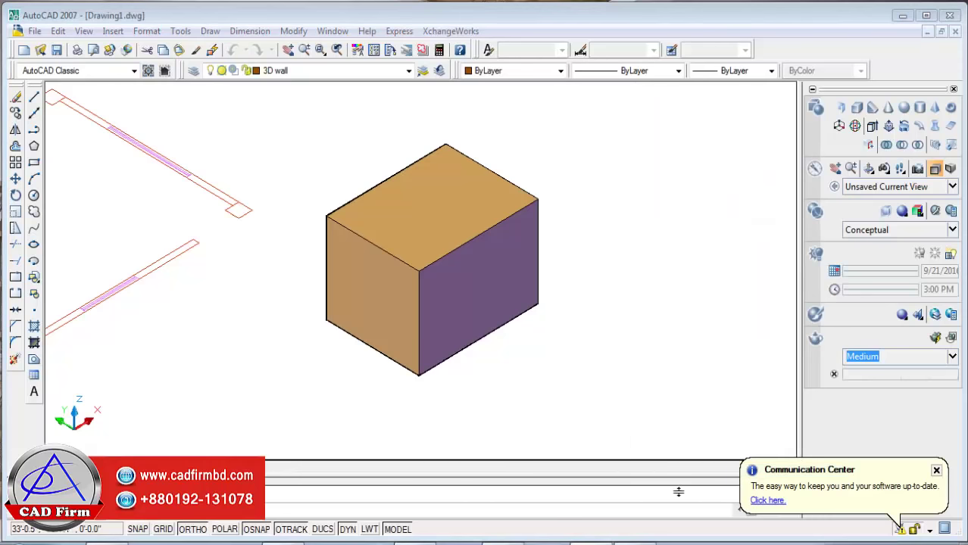
pyautogui.click(349, 244)
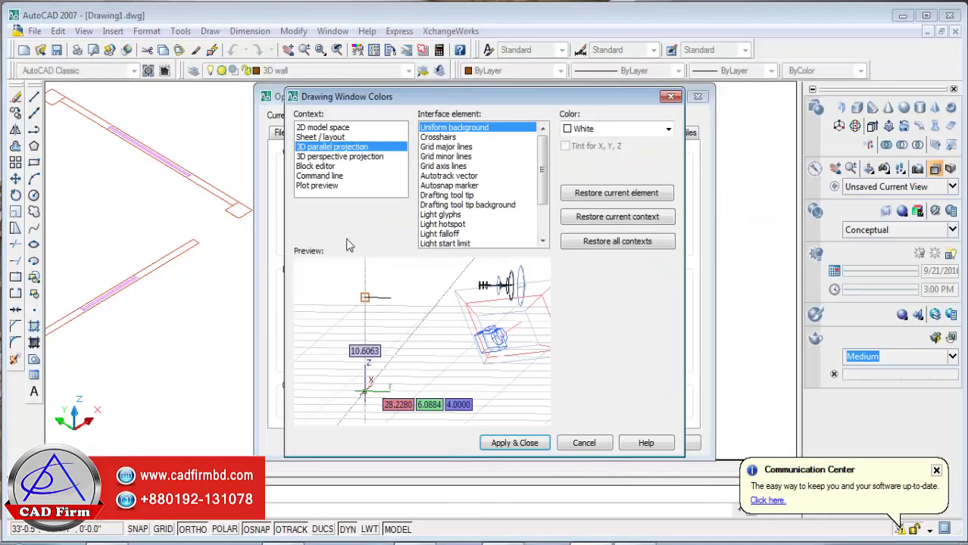
pyautogui.click(668, 128)
pyautogui.click(579, 225)
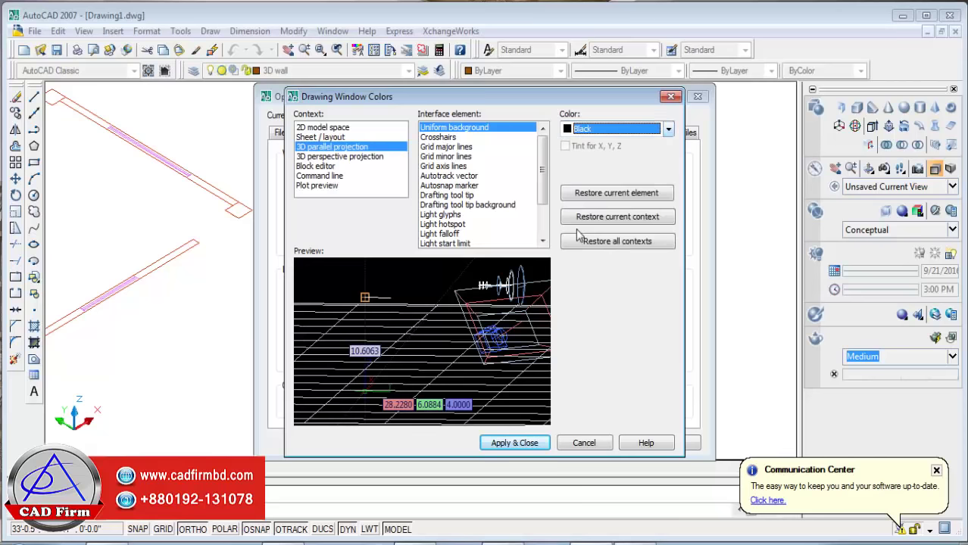
pyautogui.click(512, 448)
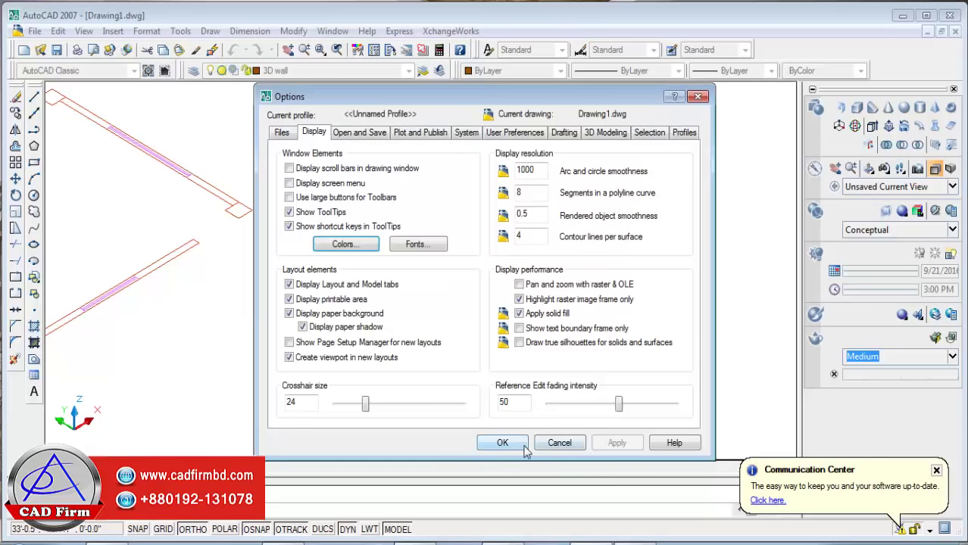
pyautogui.click(502, 443)
pyautogui.moveTo(424, 331)
pyautogui.mouseDown(button='middle')
pyautogui.moveTo(537, 372)
pyautogui.moveTo(594, 277)
pyautogui.mouseUp(button='middle')
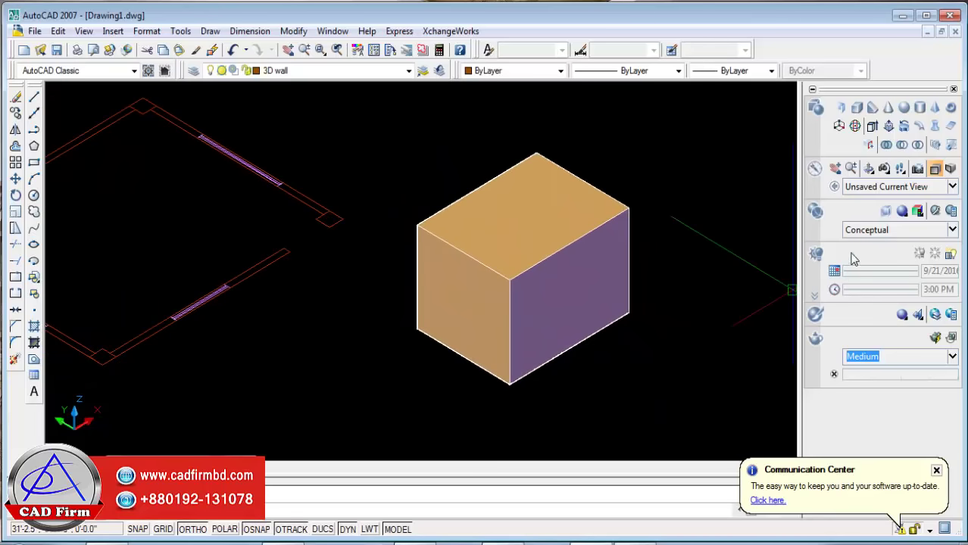
# Preview the test box in the Realistic visual style, then switch to 3D Wireframe.
pyautogui.click(863, 231)
pyautogui.click(866, 334)
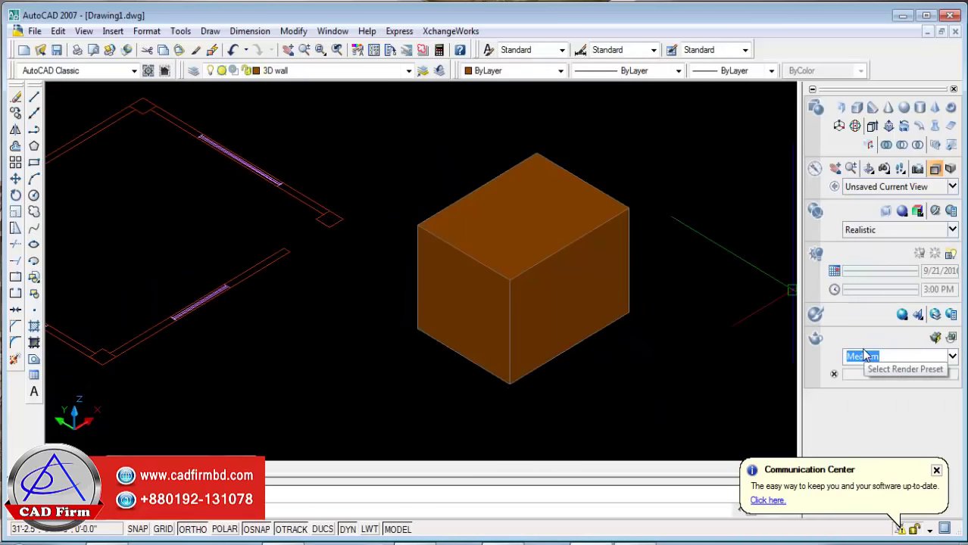
pyautogui.click(892, 232)
pyautogui.click(913, 282)
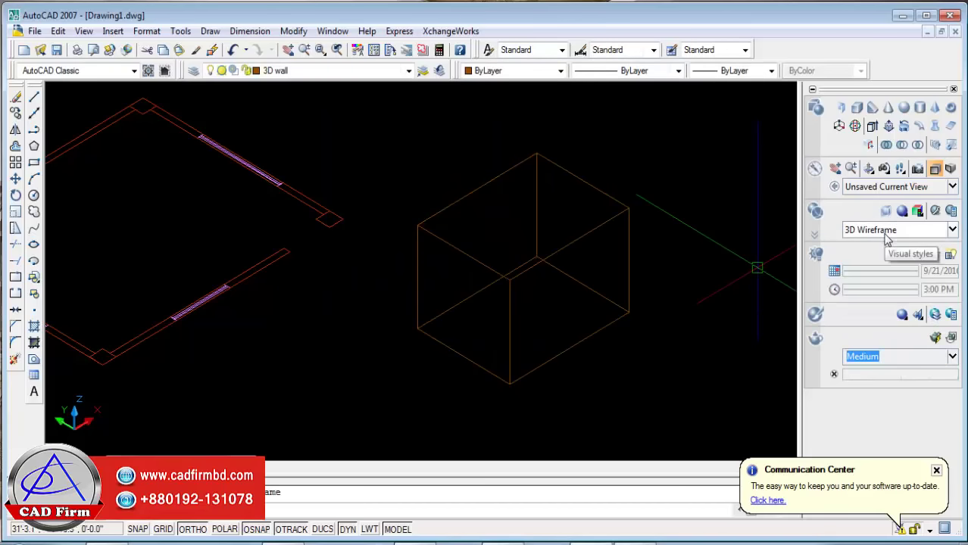
pyautogui.click(901, 230)
# Switch to 2D Wireframe, delete the test box, and pan the wall plan toward the centre.
pyautogui.click(773, 263)
pyautogui.click(606, 295)
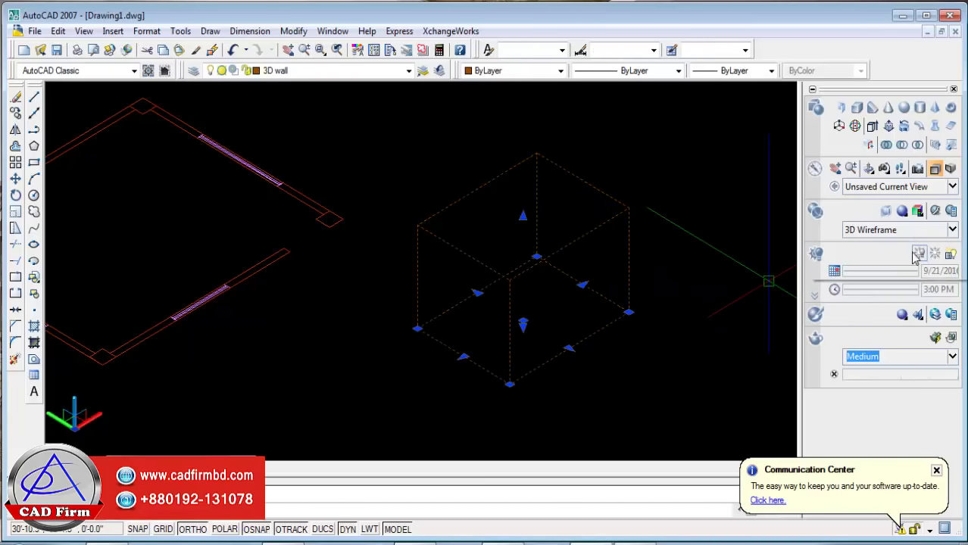
pyautogui.click(902, 229)
pyautogui.click(797, 278)
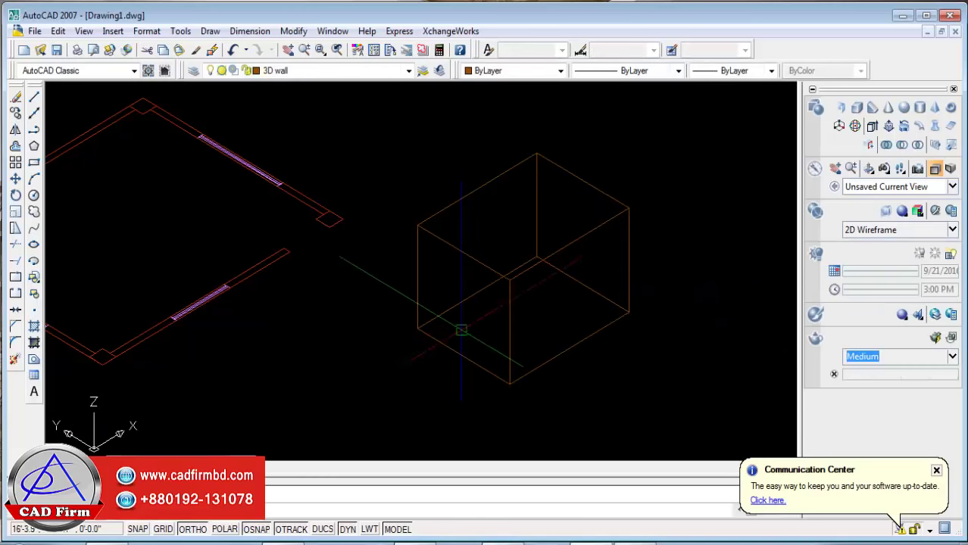
pyautogui.click(519, 346)
pyautogui.press('Delete')
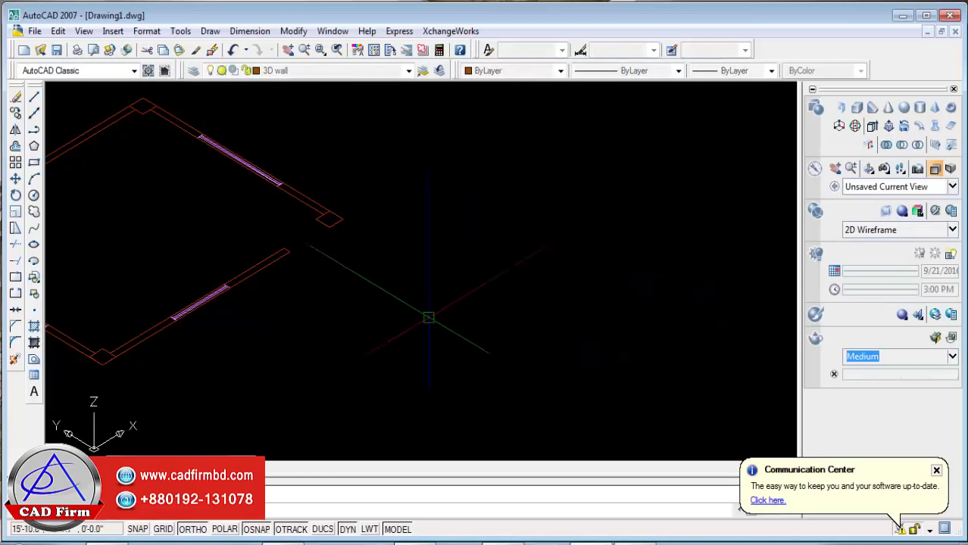
pyautogui.moveTo(392, 321); pyautogui.dragTo(653, 336, button='middle')
pyautogui.moveTo(564, 334); pyautogui.dragTo(477, 317, button='middle')
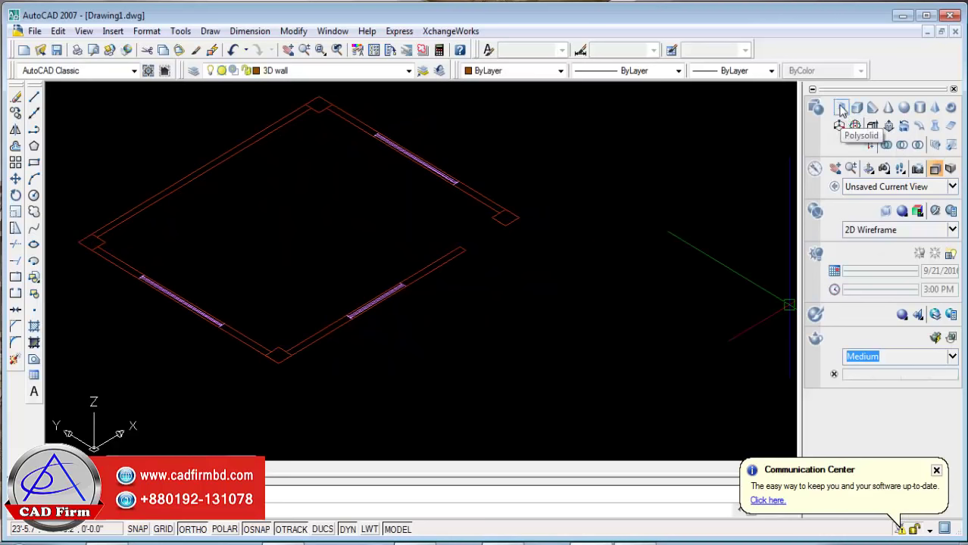
# With Ortho on, draw three parallel guide lines below and right of the wall plan.
pyautogui.click(34, 97)
pyautogui.moveTo(566, 385)
pyautogui.mouseDown(button='middle')
pyautogui.moveTo(562, 331)
pyautogui.moveTo(486, 285)
pyautogui.mouseUp(button='middle')
pyautogui.click(385, 401)
pyautogui.click(567, 294)
pyautogui.press('Return')
pyautogui.press('Return')
pyautogui.click(618, 281)
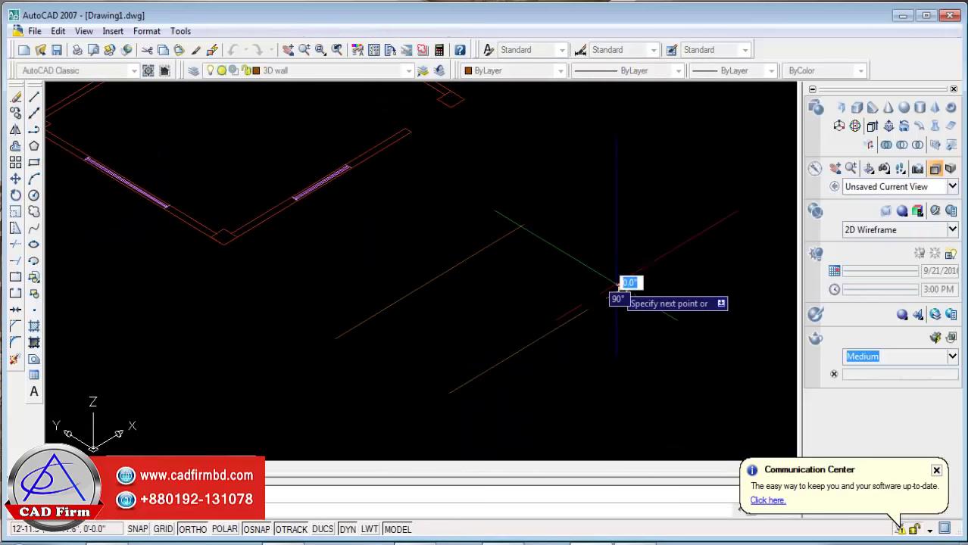
pyautogui.press('Return')
pyautogui.click(557, 413)
pyautogui.press('Escape')
pyautogui.press('Return')
pyautogui.click(545, 430)
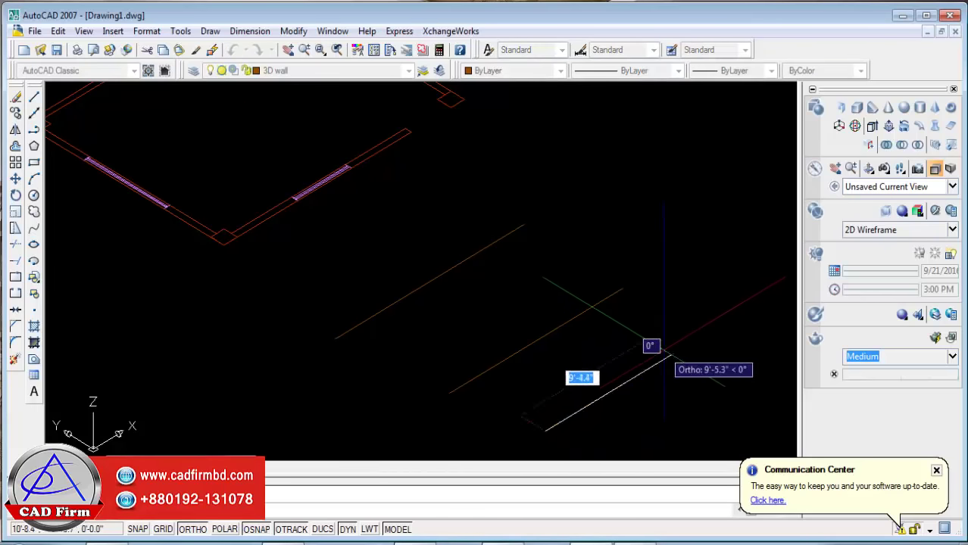
pyautogui.click(668, 354)
pyautogui.rightClick(705, 278)
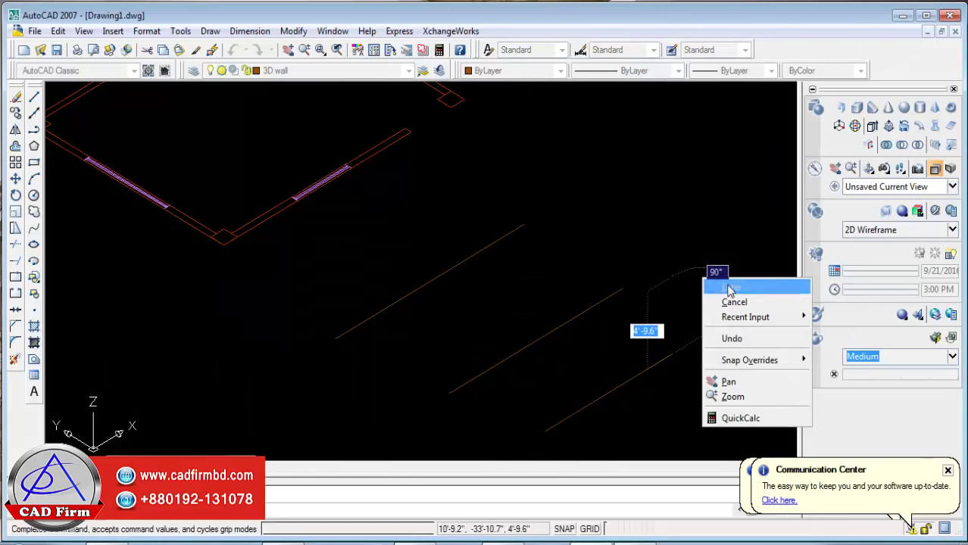
pyautogui.click(729, 290)
pyautogui.scroll(-2, 557, 368)
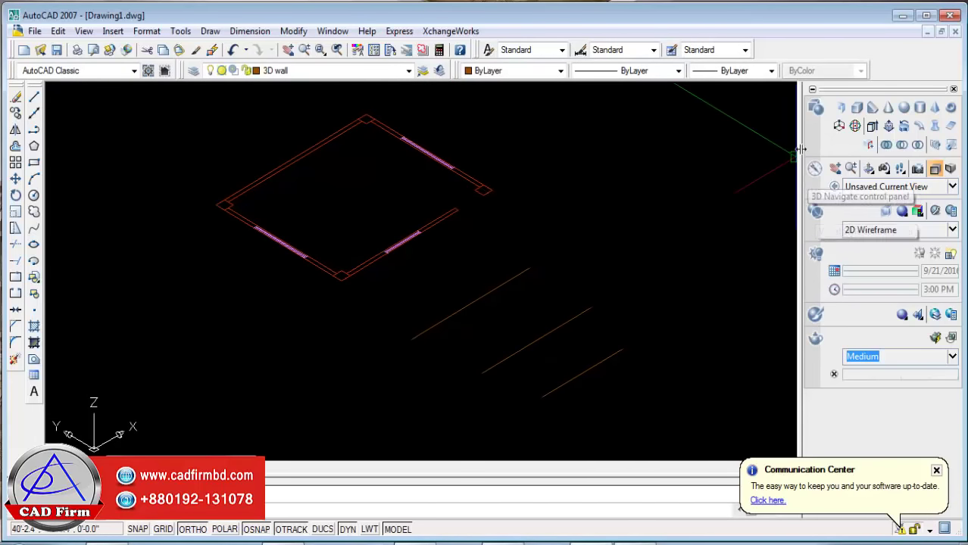
# Draw a trial L-shaped polysolid wall starting on a guide line, after one cancelled attempt.
pyautogui.click(842, 112)
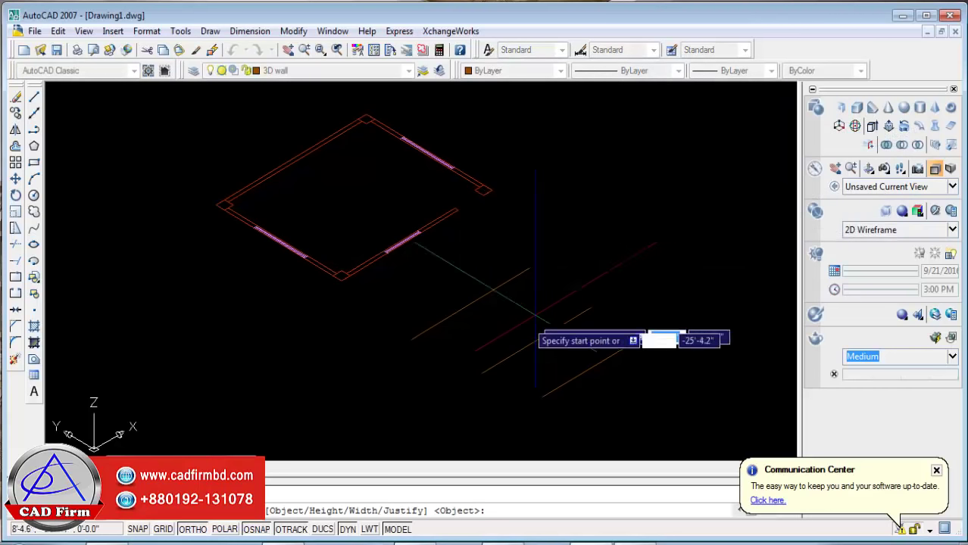
pyautogui.click(410, 339)
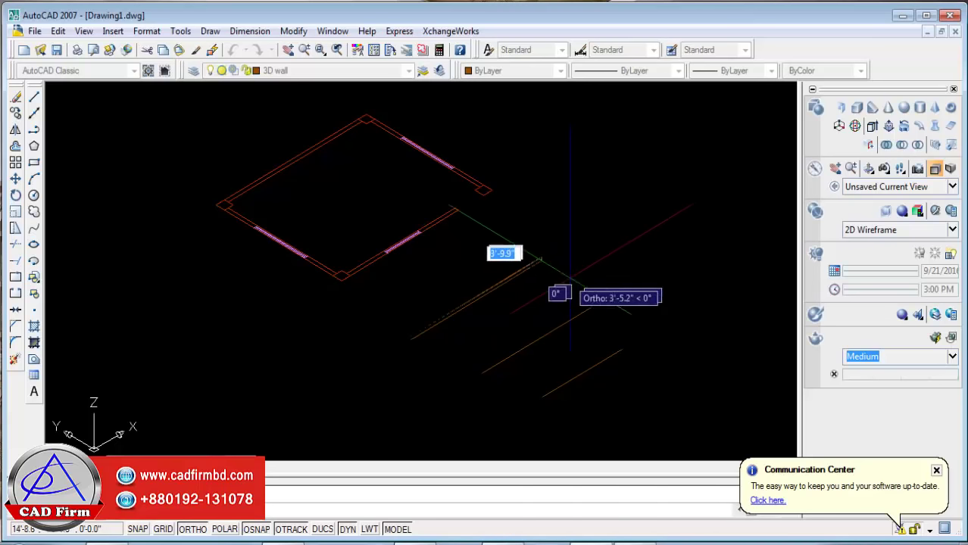
pyautogui.scroll(3, 485, 315)
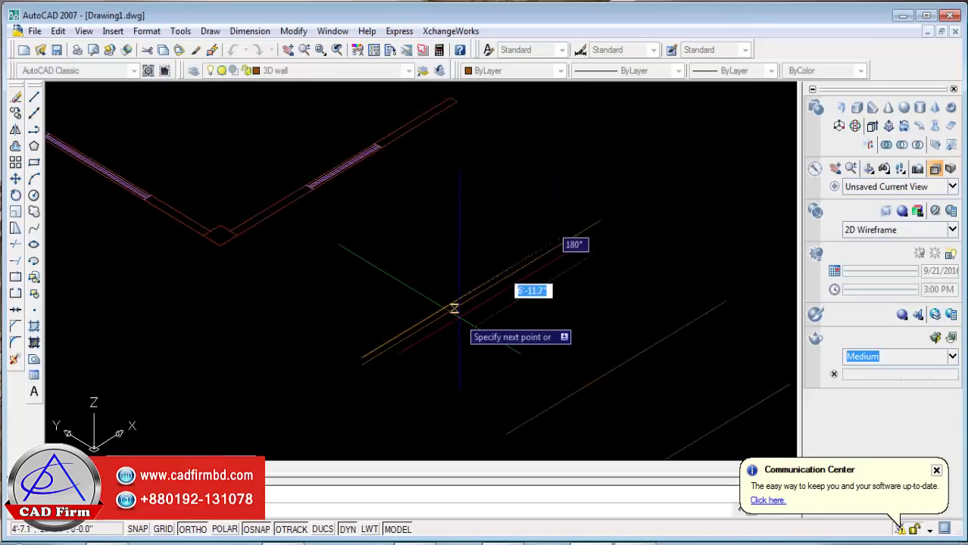
pyautogui.scroll(1, 564, 314)
pyautogui.press('Return')
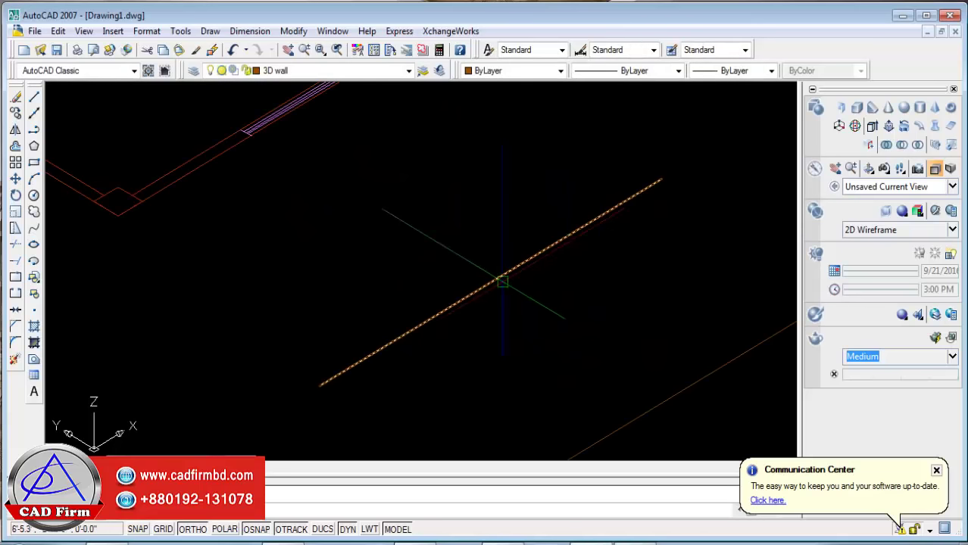
pyautogui.click(854, 125)
pyautogui.click(547, 339)
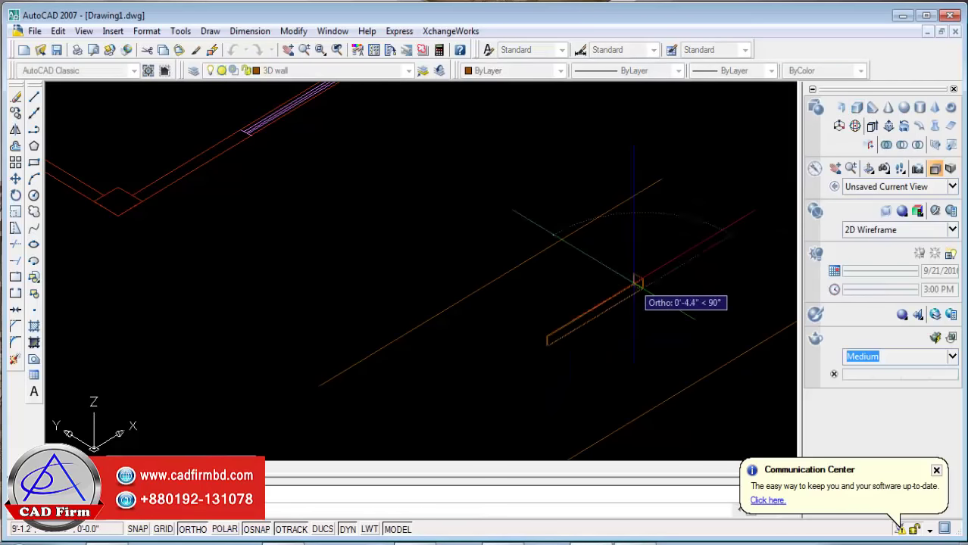
pyautogui.click(640, 282)
pyautogui.click(694, 314)
pyautogui.press('Return')
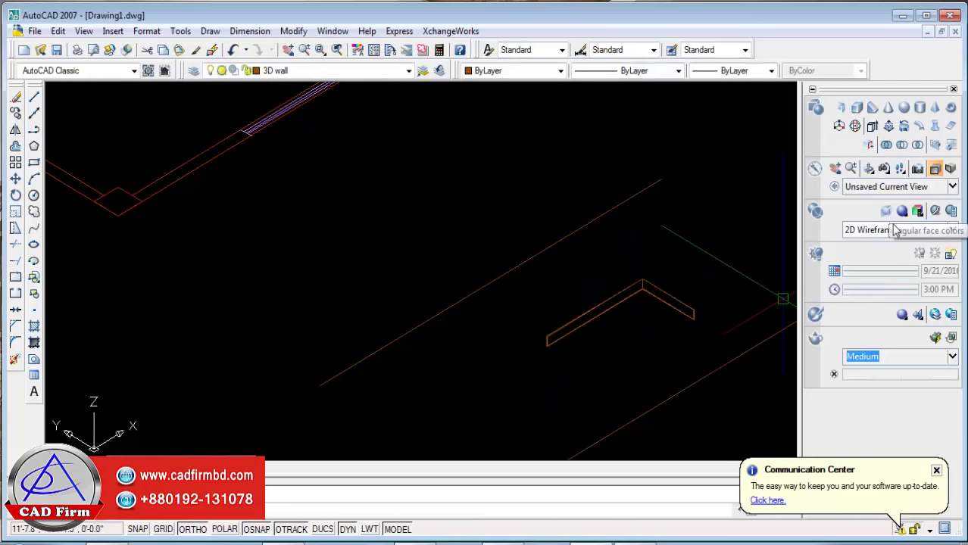
# Set the Realistic visual style and zoom in to inspect the trial wall.
pyautogui.click(896, 229)
pyautogui.click(856, 345)
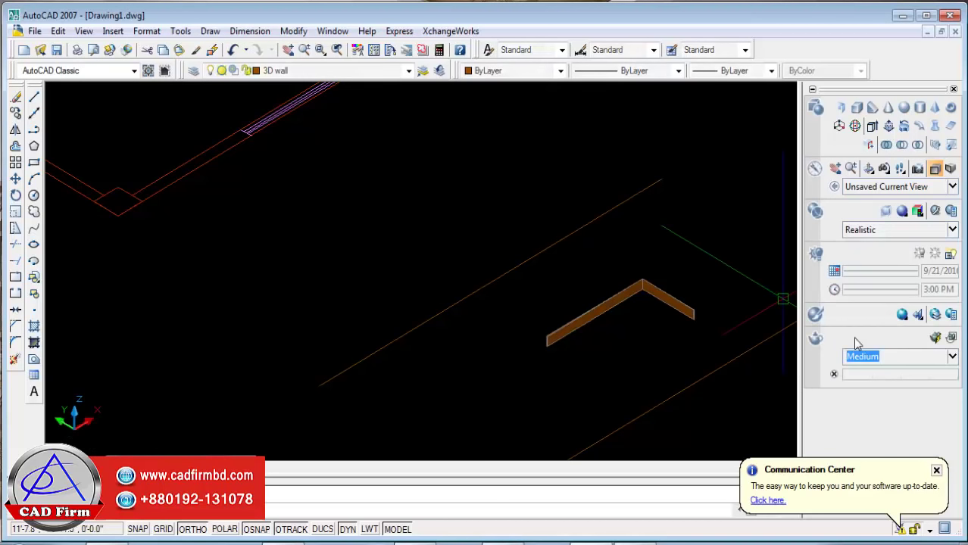
pyautogui.scroll(3, 541, 337)
pyautogui.scroll(3, 561, 348)
pyautogui.scroll(2, 561, 348)
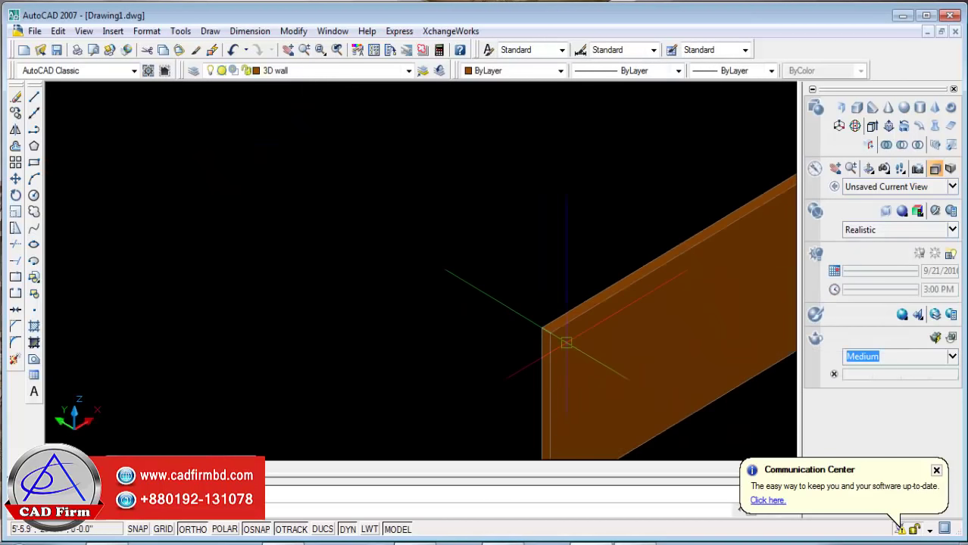
pyautogui.scroll(2, 545, 333)
pyautogui.scroll(-3, 530, 318)
pyautogui.scroll(-5, 527, 312)
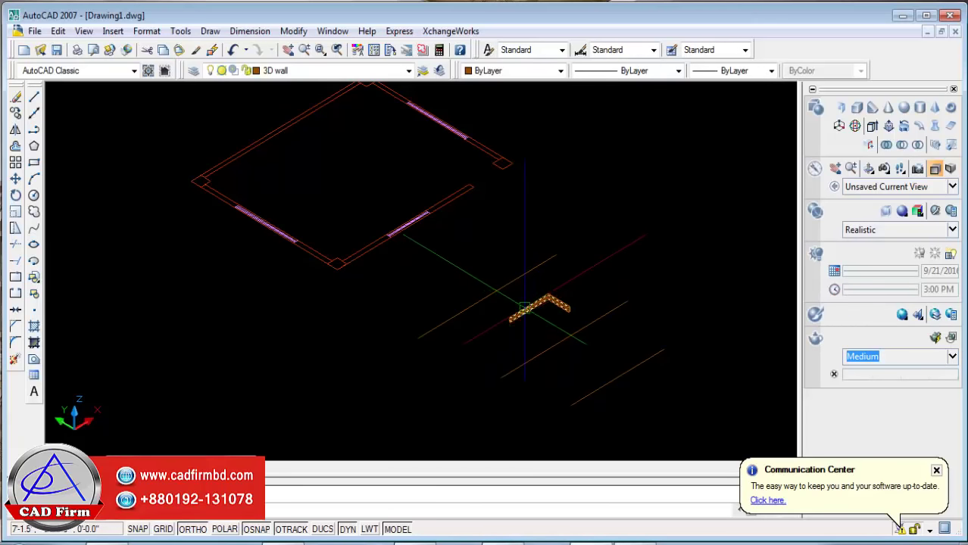
# Delete the trial wall and start a new polysolid, awaiting its start point.
pyautogui.press('Delete')
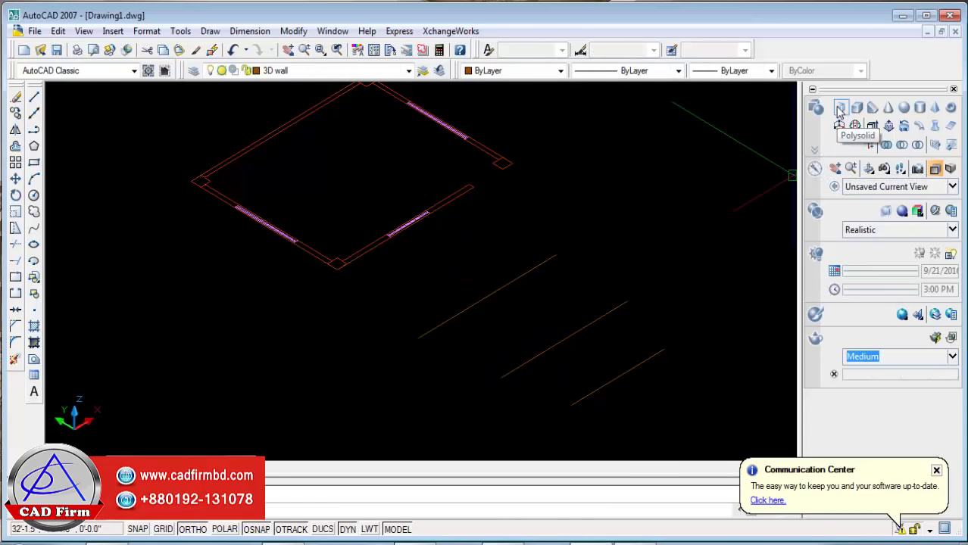
pyautogui.click(840, 110)
pyautogui.scroll(3, 418, 381)
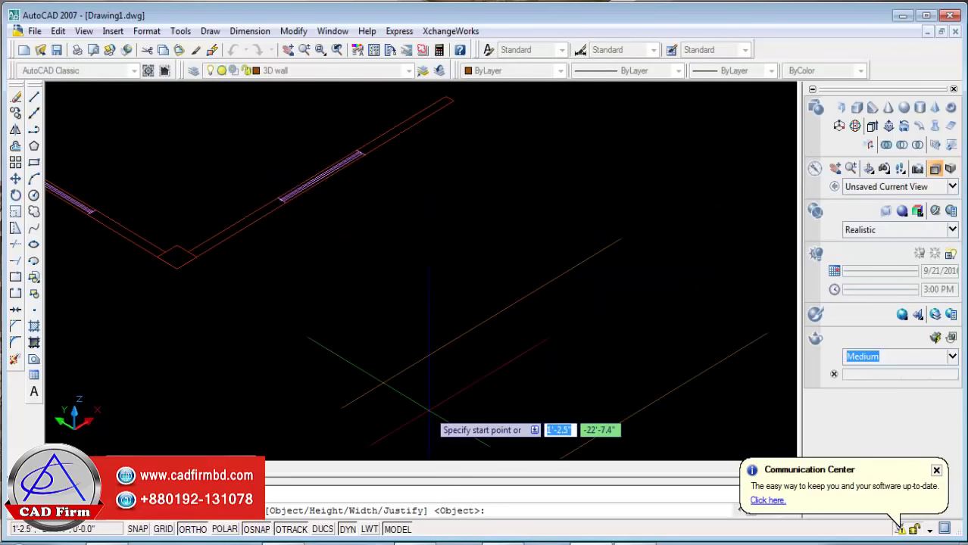
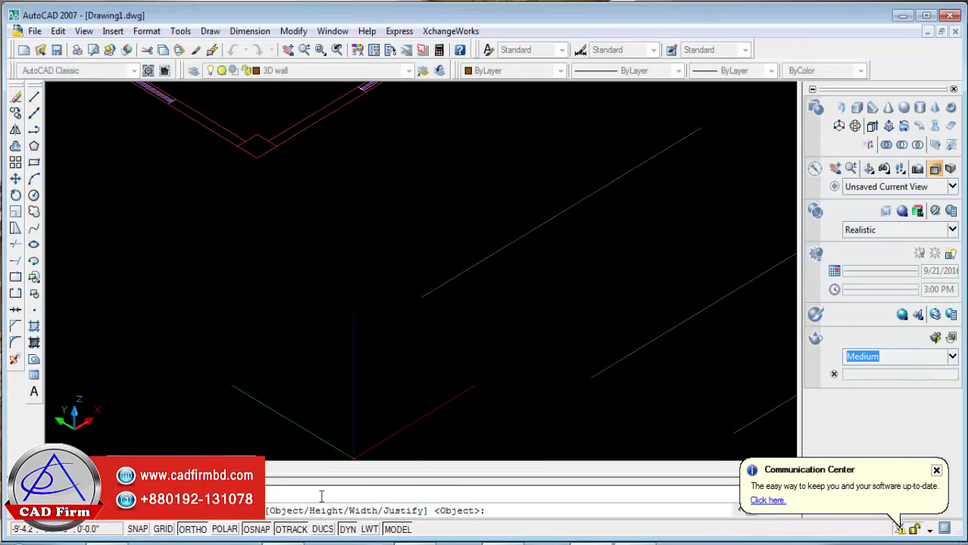
# Set the polysolid wall height to 10' and width to 5.
pyautogui.rightClick(374, 285)
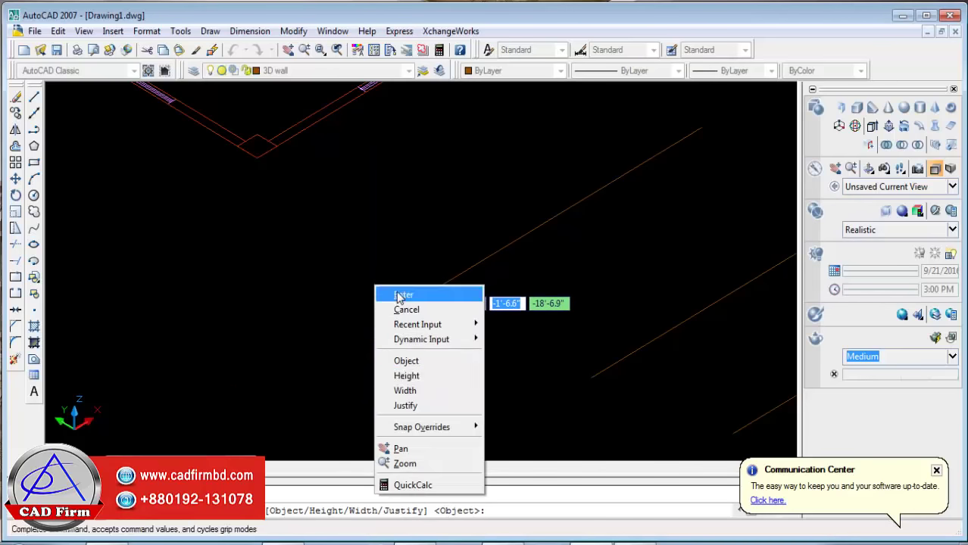
pyautogui.click(417, 377)
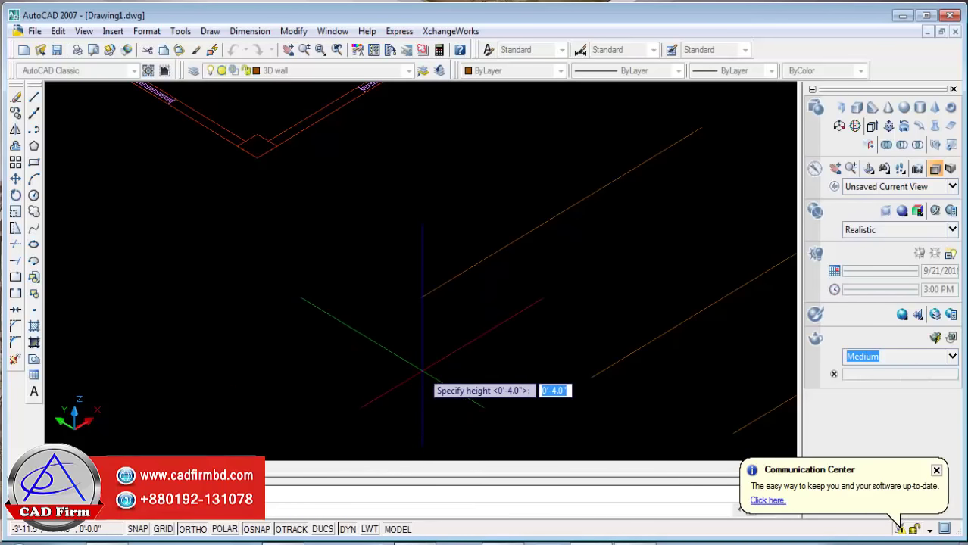
pyautogui.write('10')
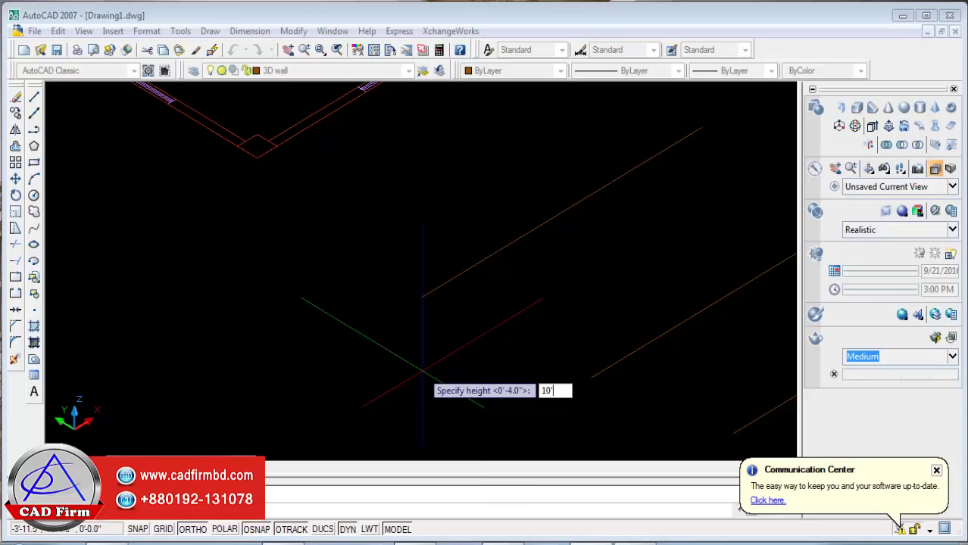
pyautogui.press('Return')
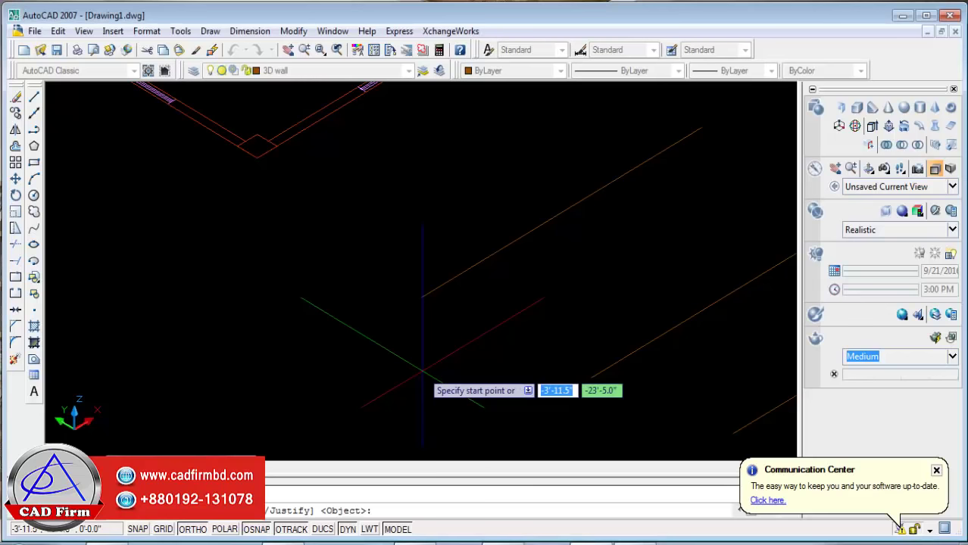
pyautogui.rightClick(406, 311)
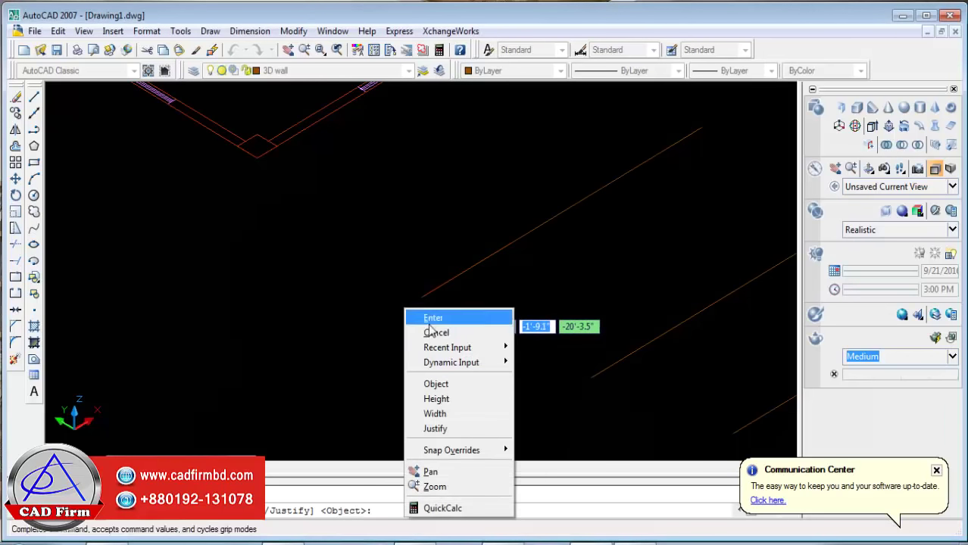
pyautogui.click(442, 417)
pyautogui.write('5')
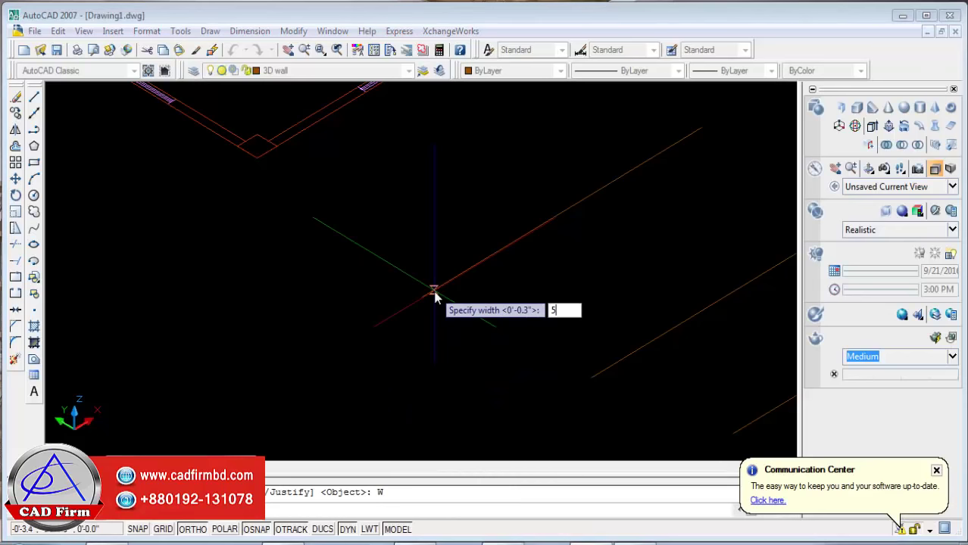
pyautogui.press('Return')
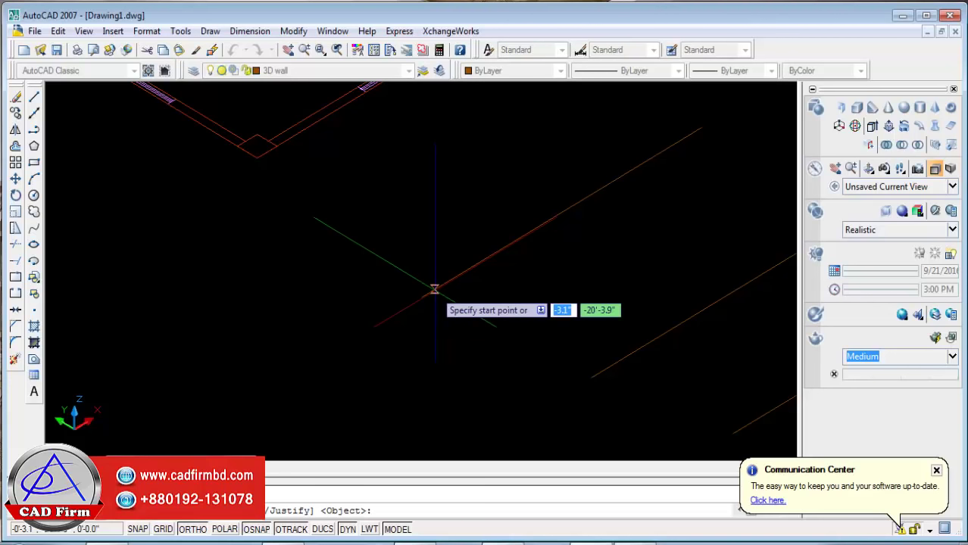
# Center-justify the polysolid and draw one wall segment about 6'-9.2" long.
pyautogui.rightClick(434, 290)
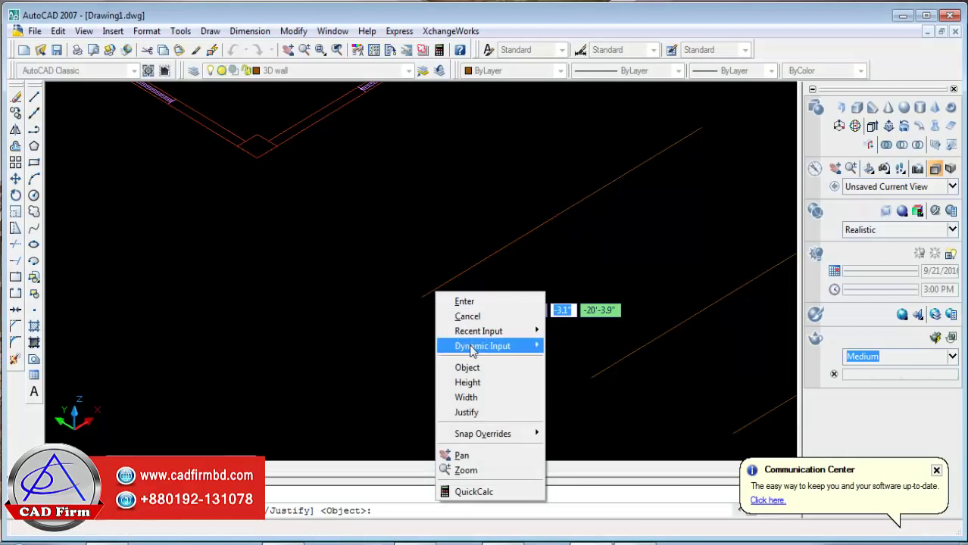
pyautogui.click(471, 413)
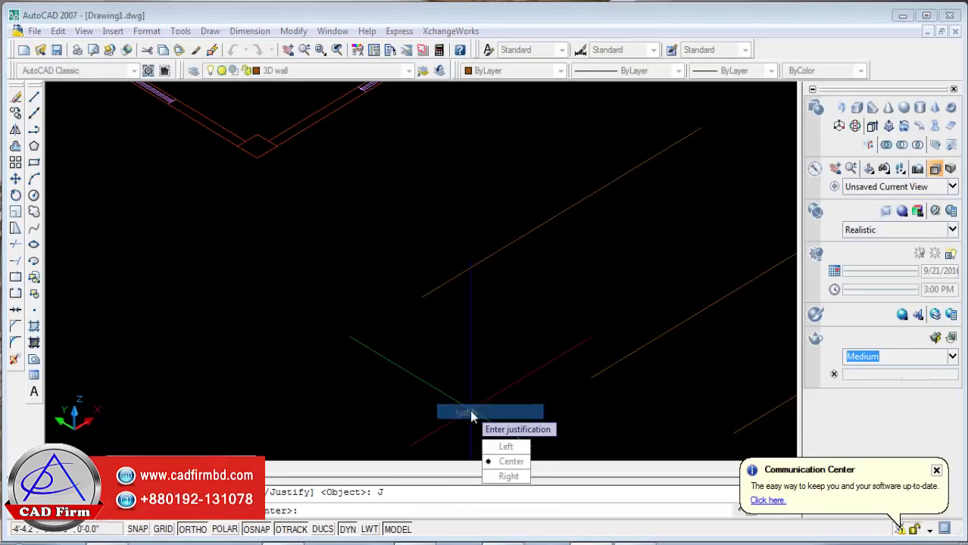
pyautogui.click(506, 447)
pyautogui.click(423, 297)
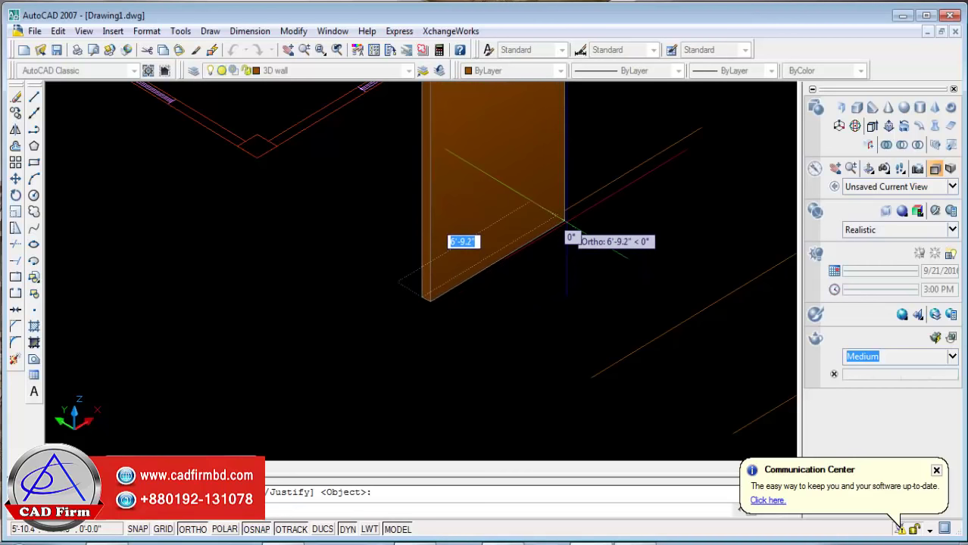
pyautogui.click(564, 218)
pyautogui.press('Return')
pyautogui.scroll(-3, 523, 331)
pyautogui.scroll(1, 451, 226)
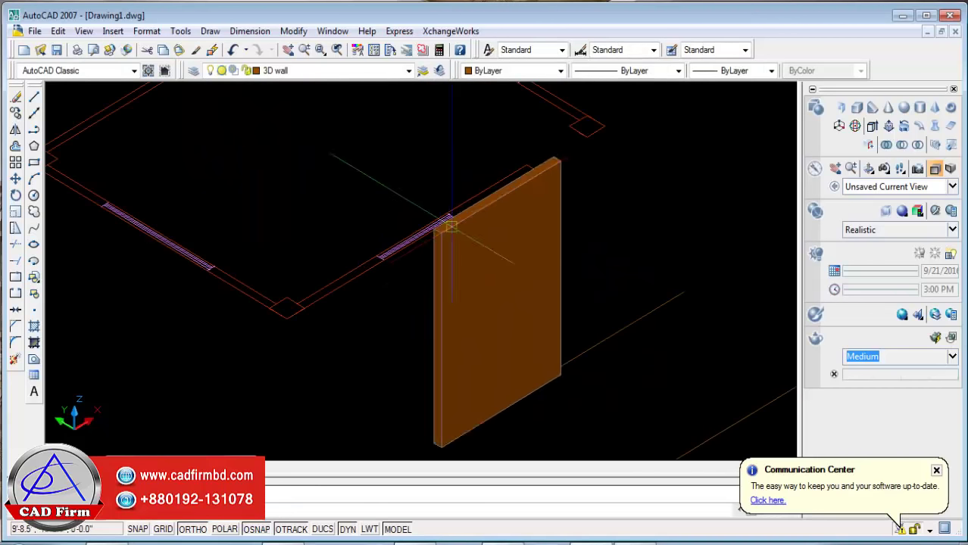
# Switch the viewport to the 2D Wireframe visual style.
pyautogui.click(952, 229)
pyautogui.click(778, 270)
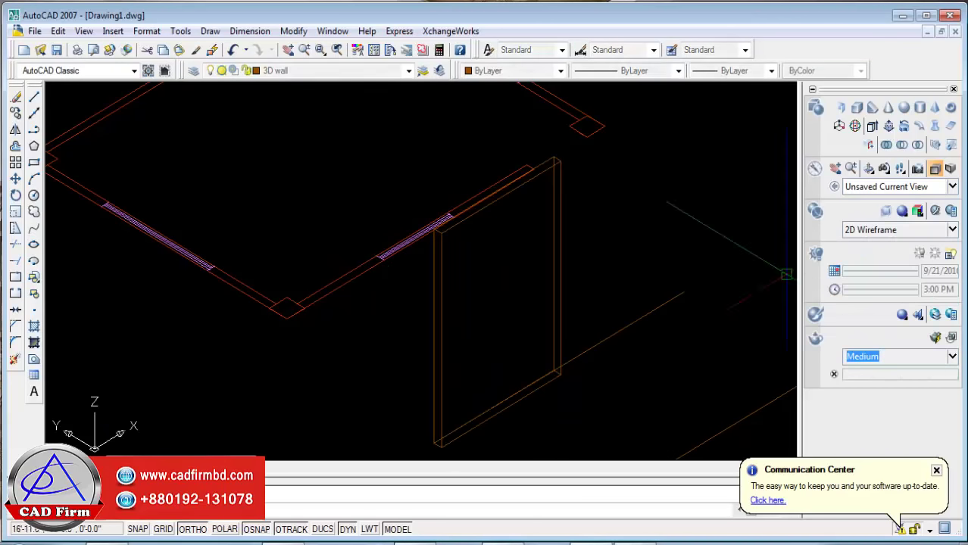
pyautogui.moveTo(533, 403); pyautogui.dragTo(470, 325, button='middle')
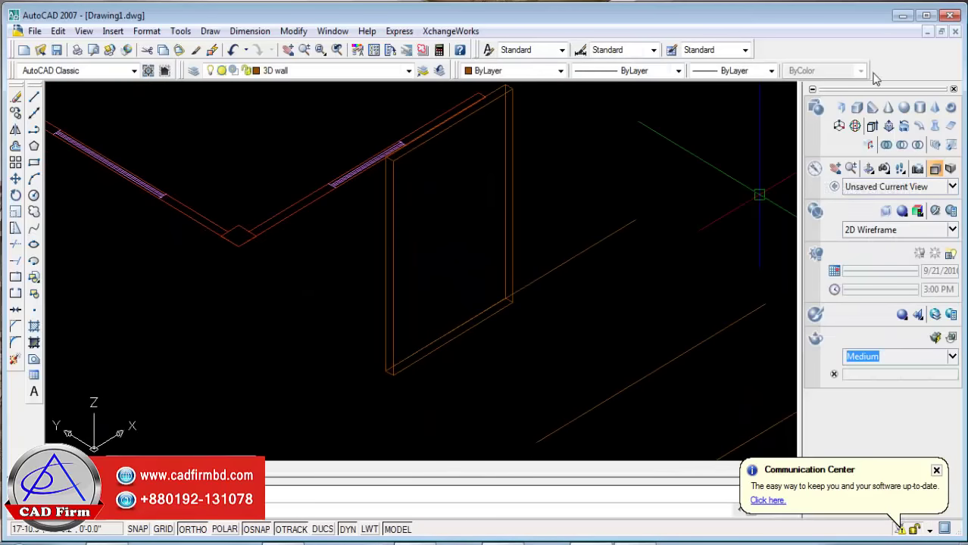
# Draw a trial L-shaped polysolid wall, then delete it.
pyautogui.click(843, 108)
pyautogui.click(587, 265)
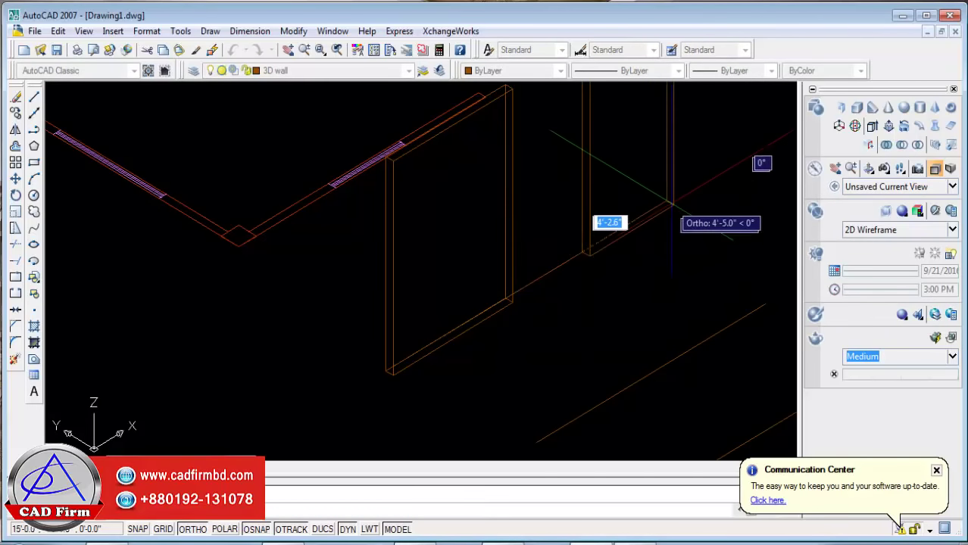
pyautogui.click(739, 237)
pyautogui.click(569, 338)
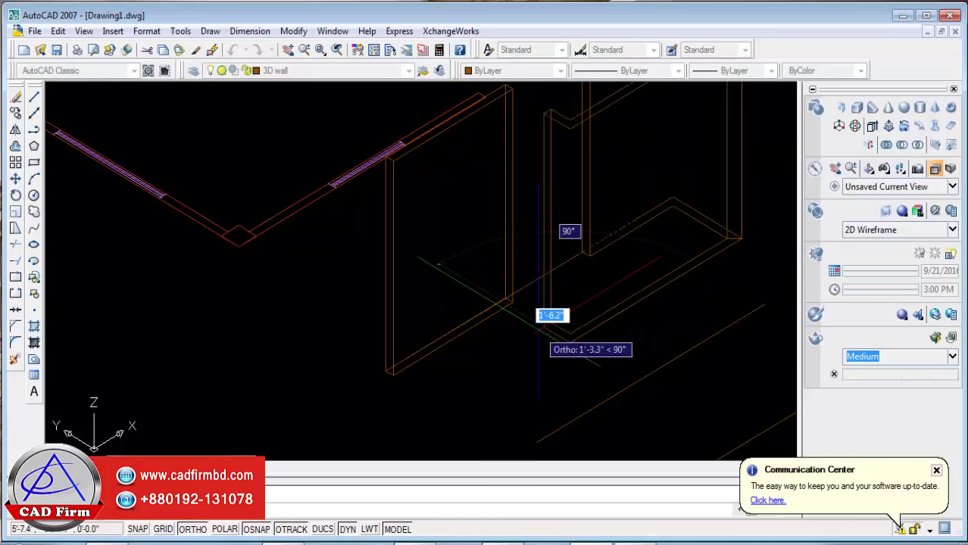
pyautogui.click(551, 314)
pyautogui.press('Return')
pyautogui.moveTo(660, 281)
pyautogui.mouseDown(button='middle')
pyautogui.moveTo(626, 335)
pyautogui.moveTo(574, 259)
pyautogui.mouseUp(button='middle')
pyautogui.click(610, 341)
pyautogui.press('Delete')
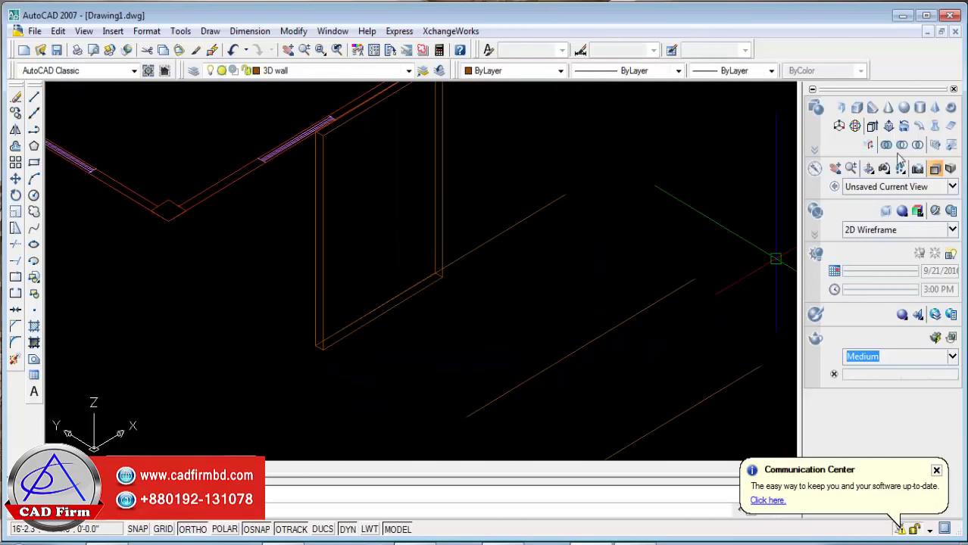
# Draw a center-justified polysolid wall panel beside the first.
pyautogui.click(841, 112)
pyautogui.rightClick(790, 232)
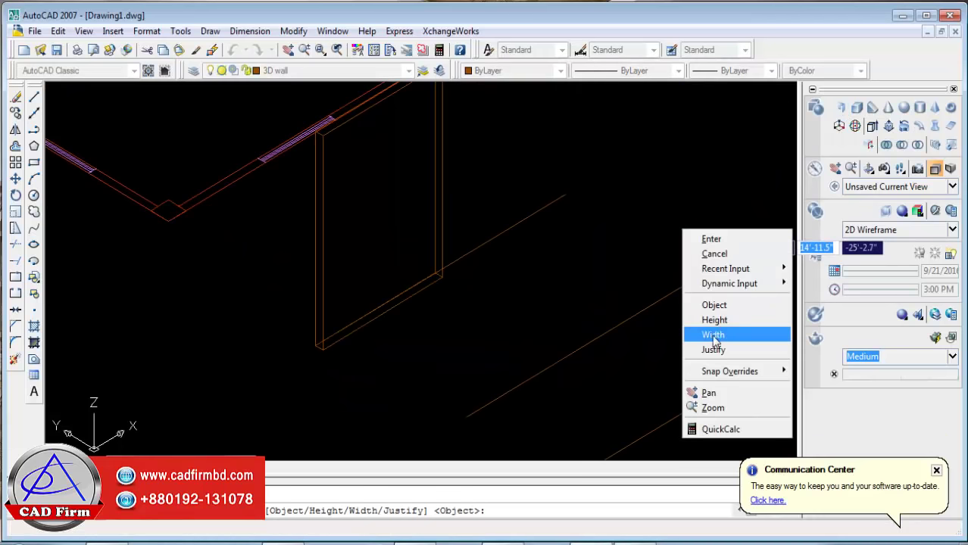
pyautogui.click(731, 353)
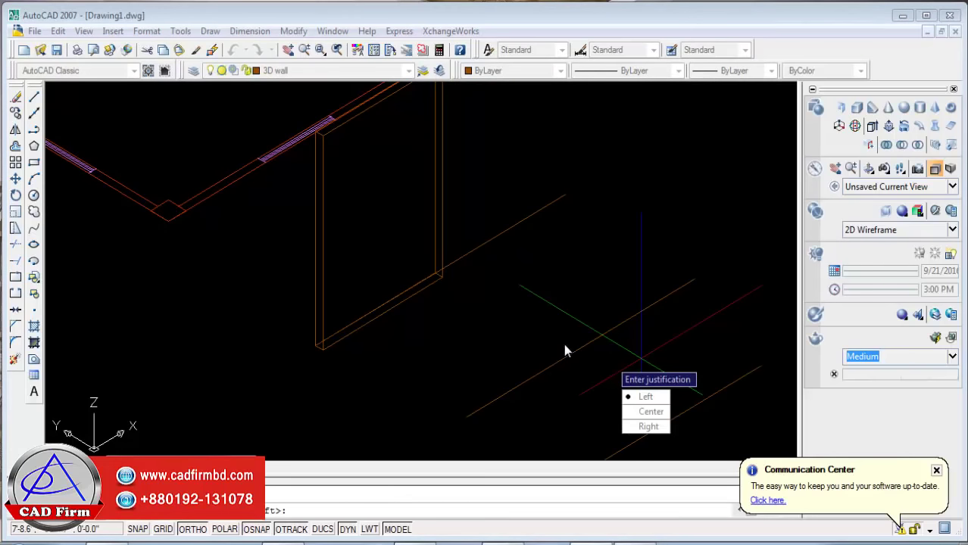
pyautogui.click(651, 412)
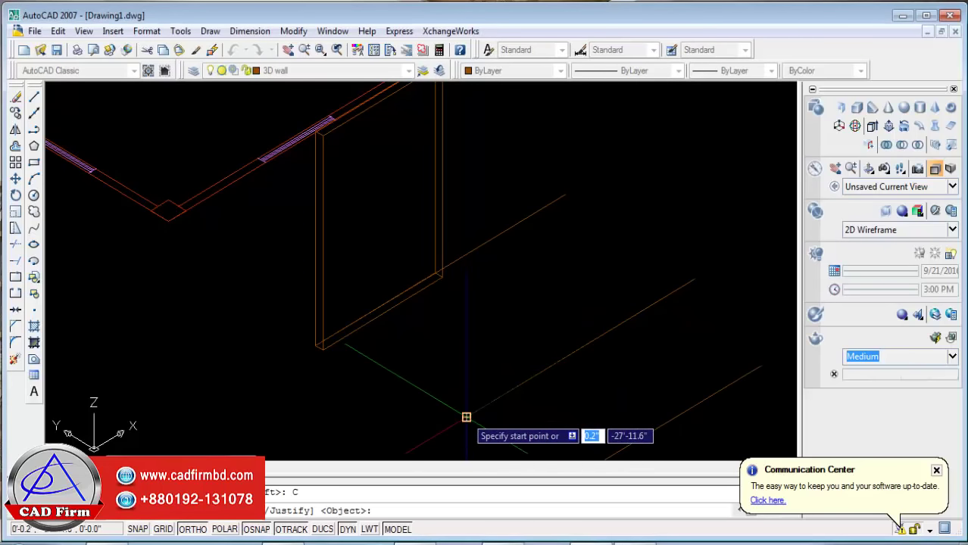
pyautogui.click(466, 416)
pyautogui.scroll(3, 558, 368)
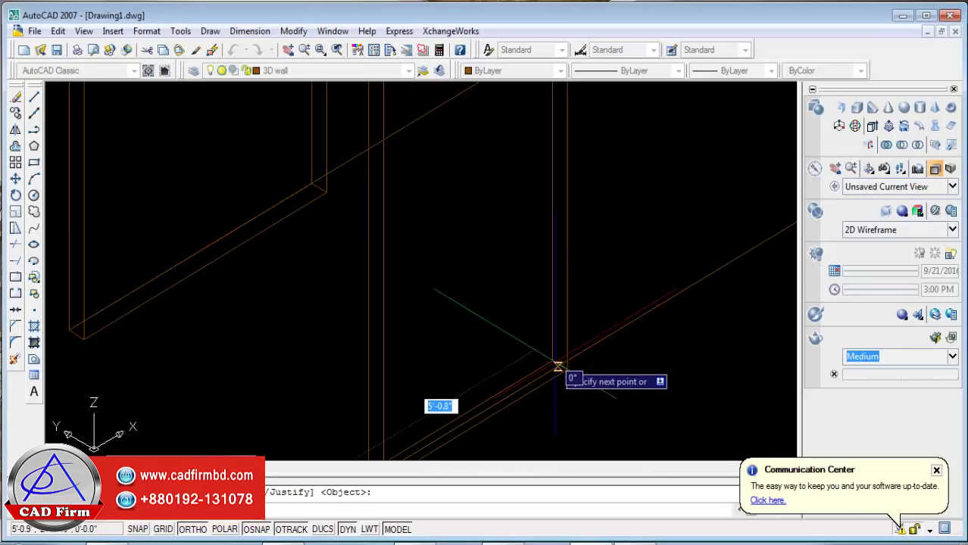
pyautogui.scroll(2, 567, 379)
pyautogui.scroll(2, 575, 365)
pyautogui.click(577, 364)
pyautogui.press('Return')
pyautogui.scroll(-3, 648, 390)
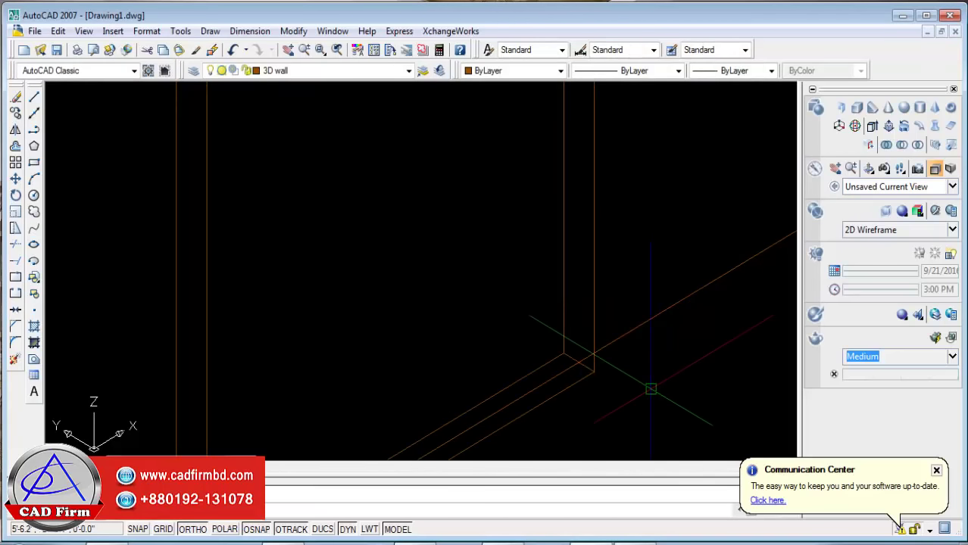
# Add a right-justified polysolid wall from the snapped endpoint, then select the right-hand panels.
pyautogui.moveTo(527, 342); pyautogui.dragTo(471, 278, button='middle')
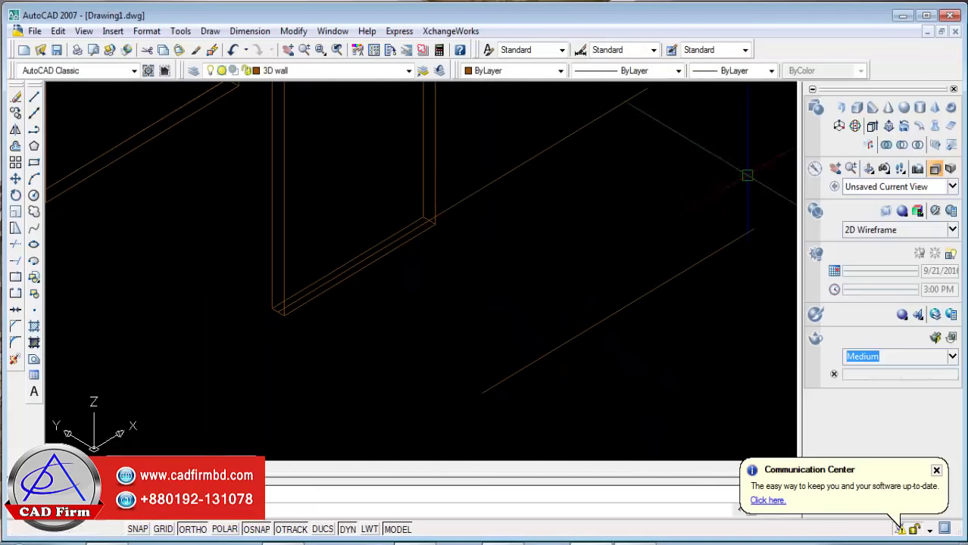
pyautogui.click(846, 112)
pyautogui.rightClick(681, 183)
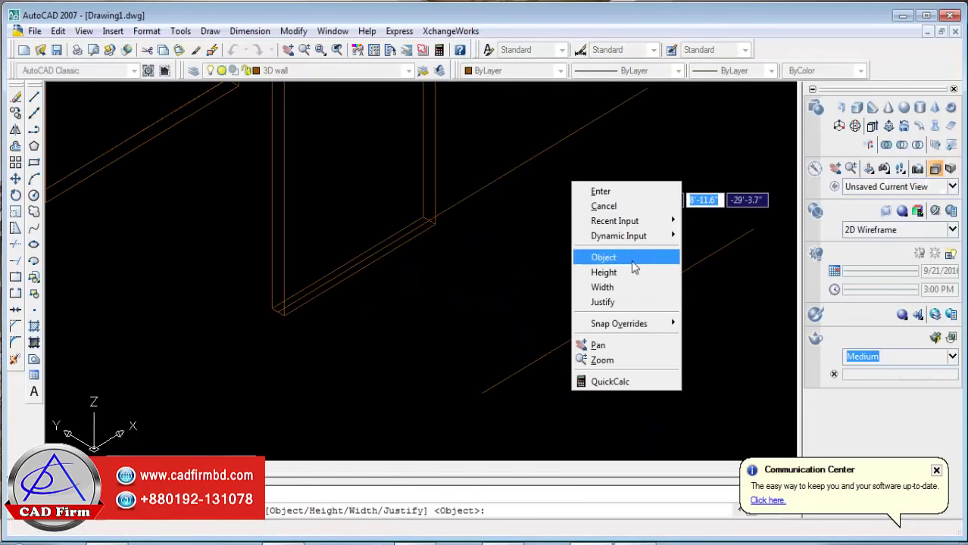
pyautogui.click(611, 302)
pyautogui.click(558, 339)
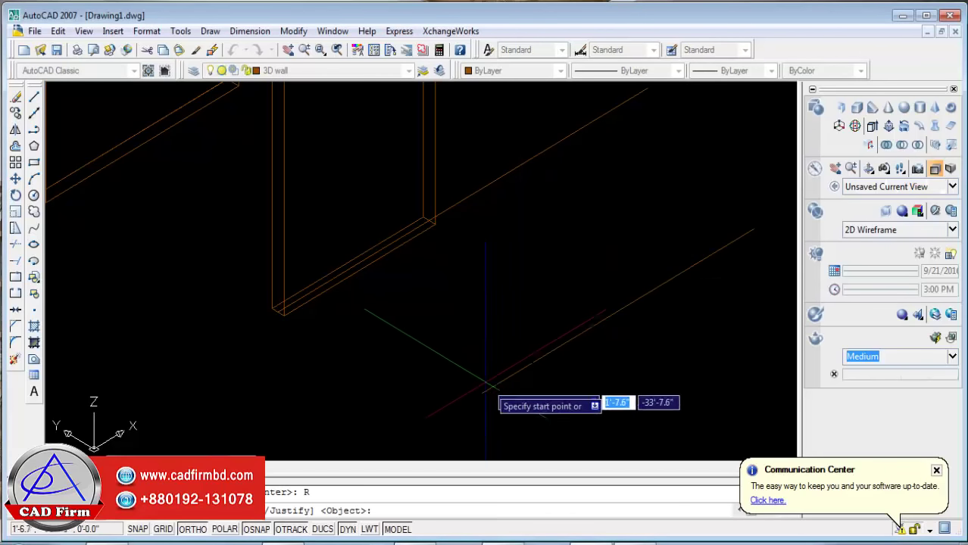
pyautogui.click(481, 393)
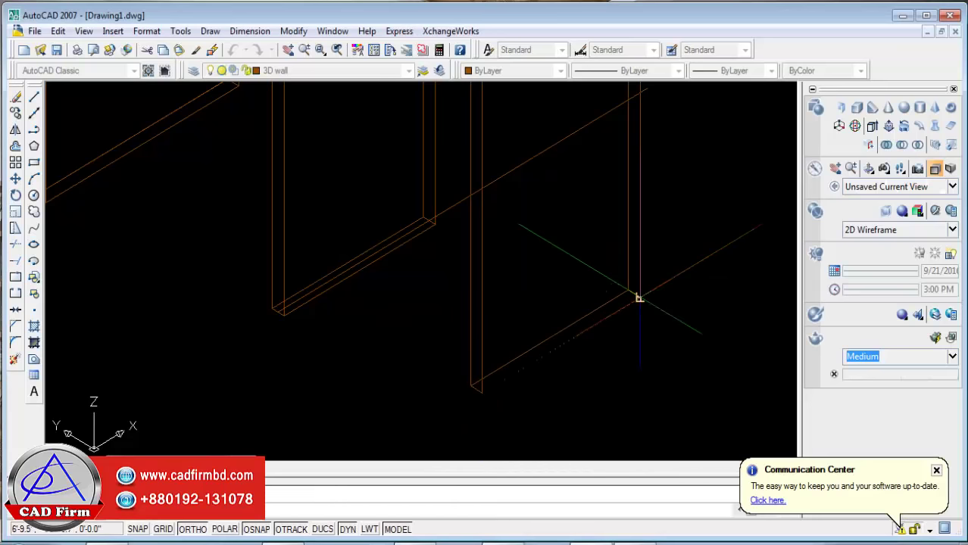
pyautogui.press('Escape')
pyautogui.scroll(-4, 580, 389)
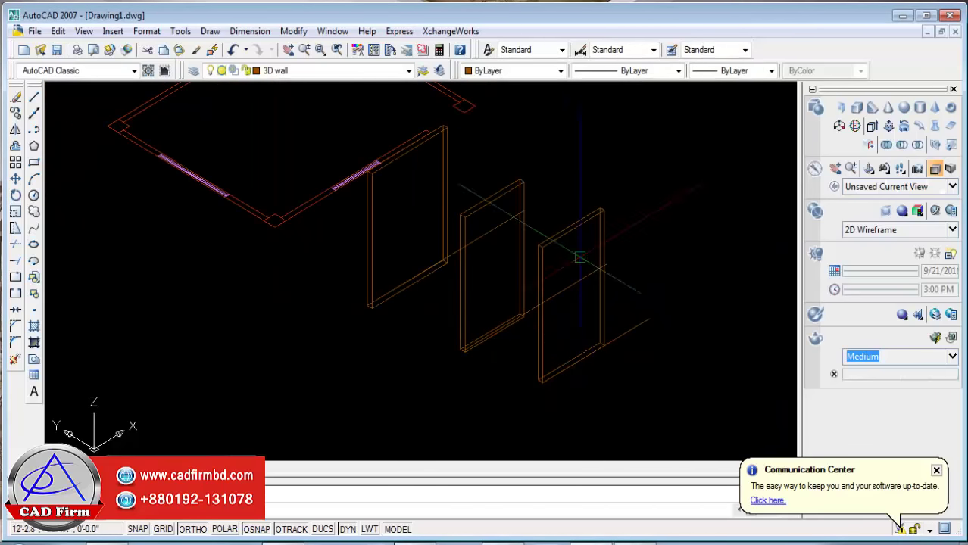
pyautogui.click(579, 257)
pyautogui.click(511, 182)
# Delete the trial wall panels and the leftover lines.
pyautogui.click(441, 158)
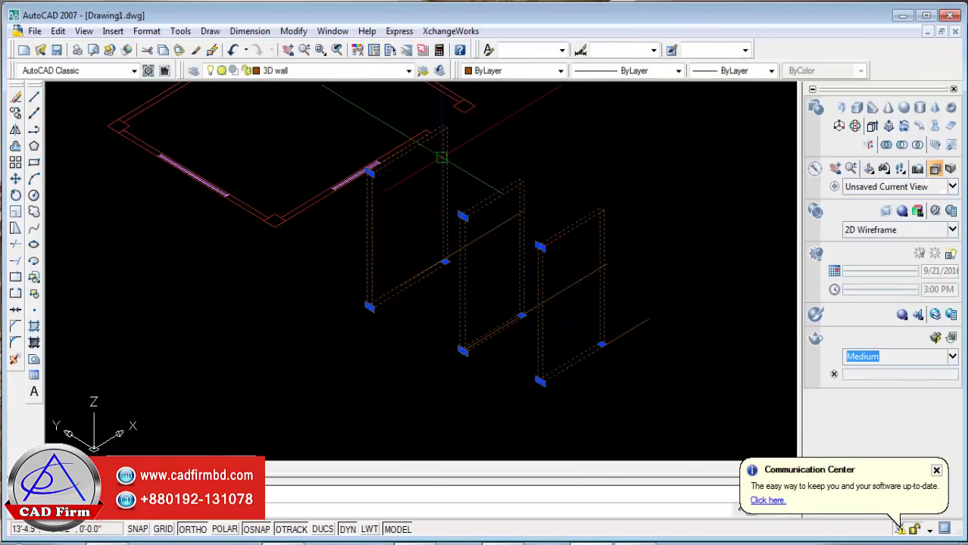
pyautogui.press('Delete')
pyautogui.moveTo(682, 149); pyautogui.dragTo(508, 404)
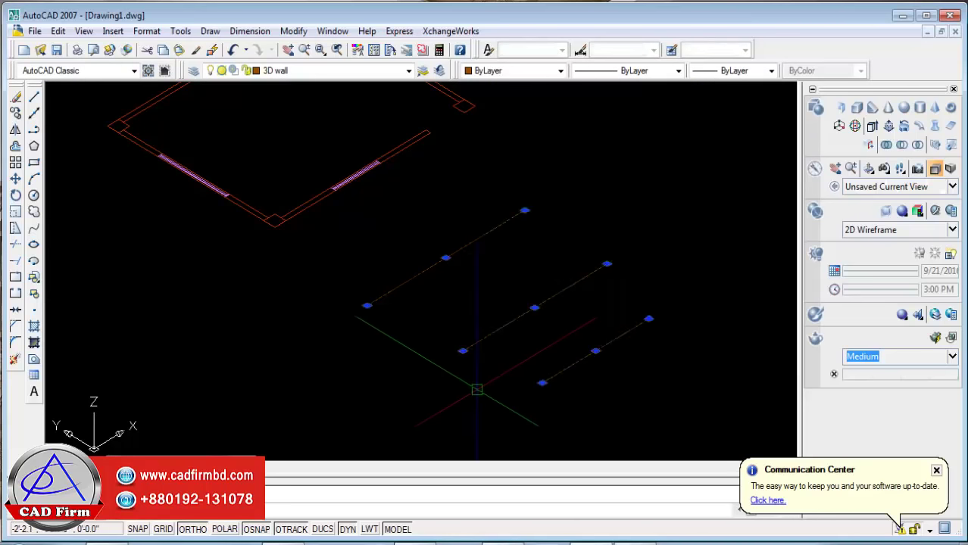
pyautogui.press('Delete')
# Start a new polysolid with Left justification, framing the room's wall corner.
pyautogui.click(846, 109)
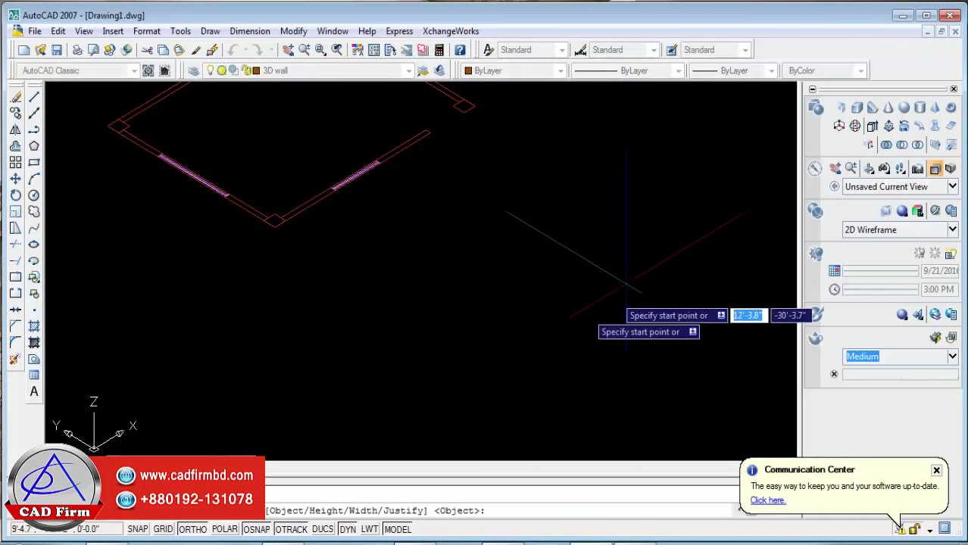
pyautogui.rightClick(538, 212)
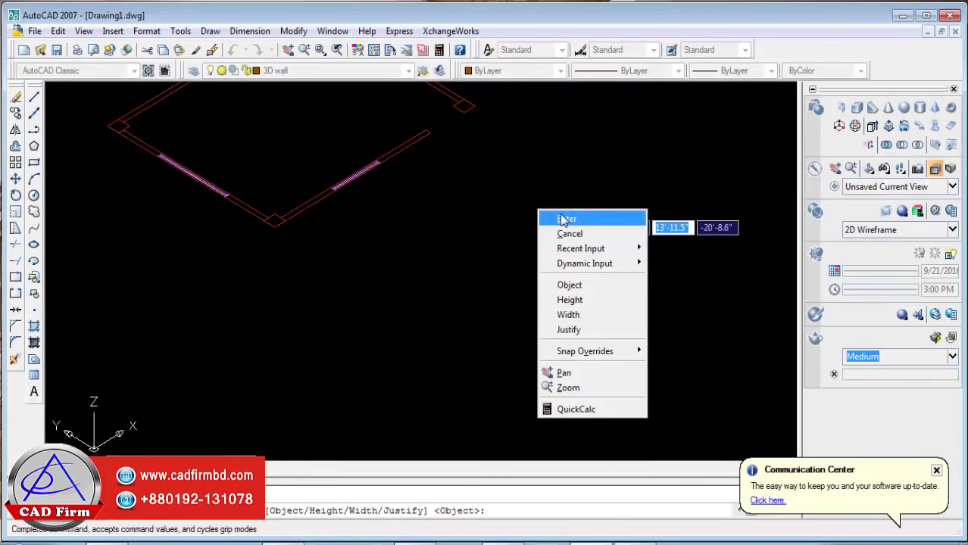
pyautogui.click(579, 330)
pyautogui.click(634, 365)
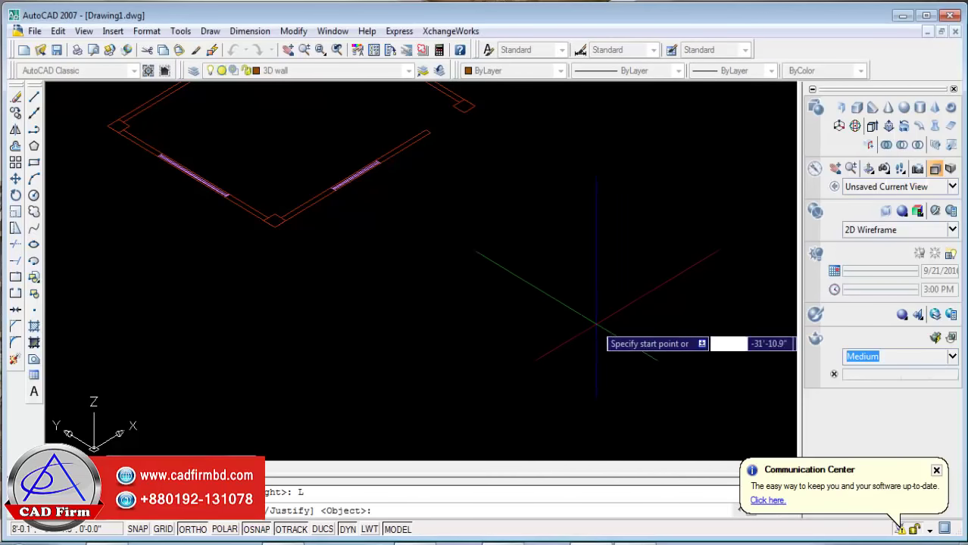
pyautogui.scroll(-2, 700, 409)
pyautogui.scroll(3, 383, 288)
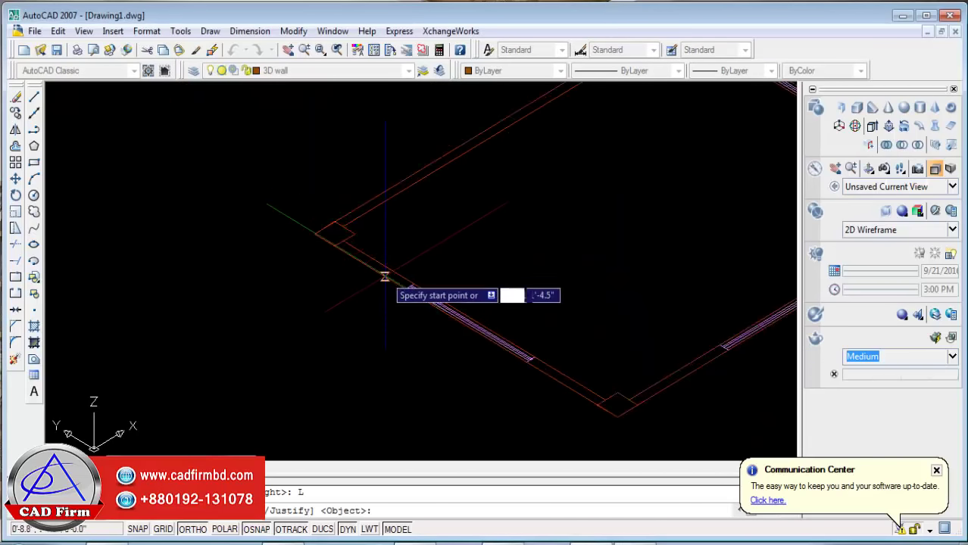
pyautogui.scroll(2, 479, 281)
pyautogui.scroll(2, 250, 295)
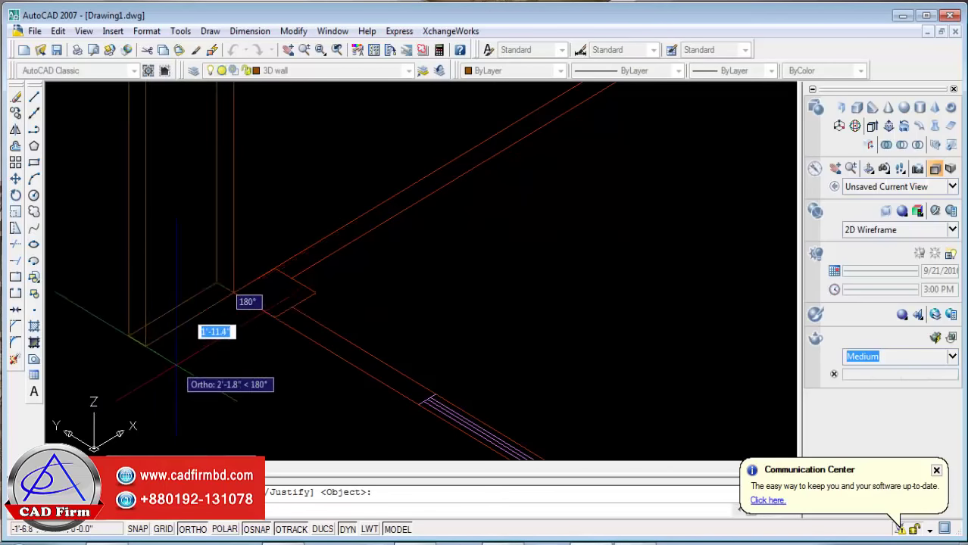
pyautogui.moveTo(233, 293)
pyautogui.mouseDown(button='middle')
pyautogui.moveTo(357, 365)
pyautogui.moveTo(327, 398)
pyautogui.mouseUp(button='middle')
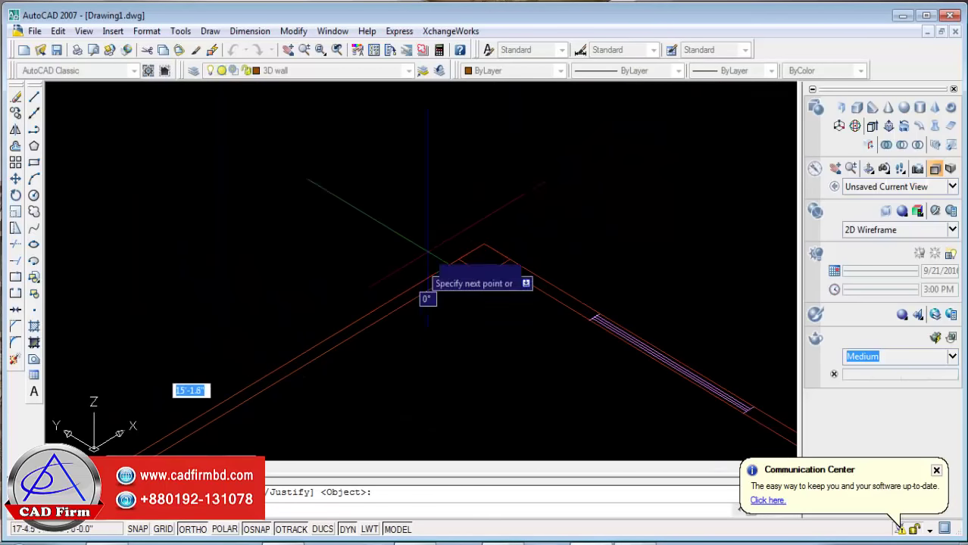
# Switch to Conceptual style and trace polysolid walls along the plan corners.
pyautogui.click(871, 230)
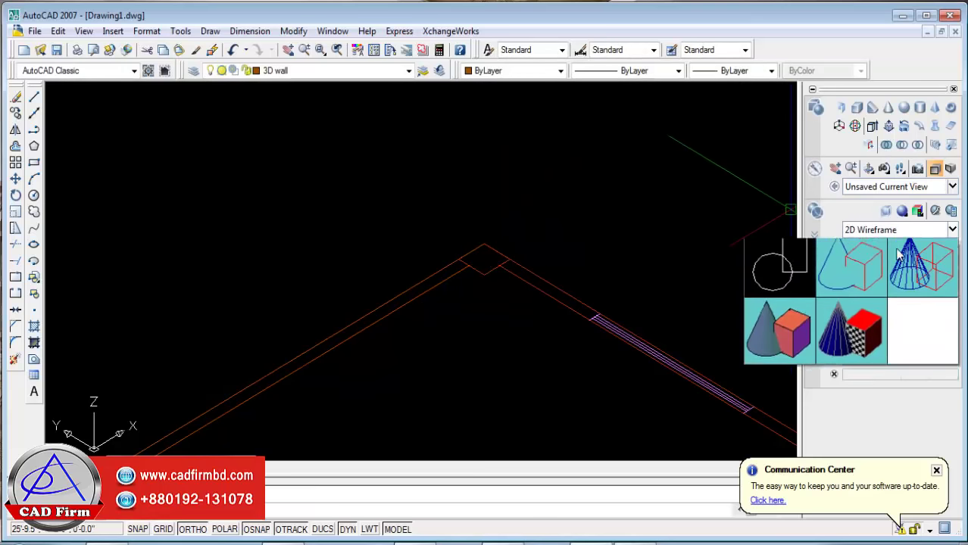
pyautogui.click(848, 329)
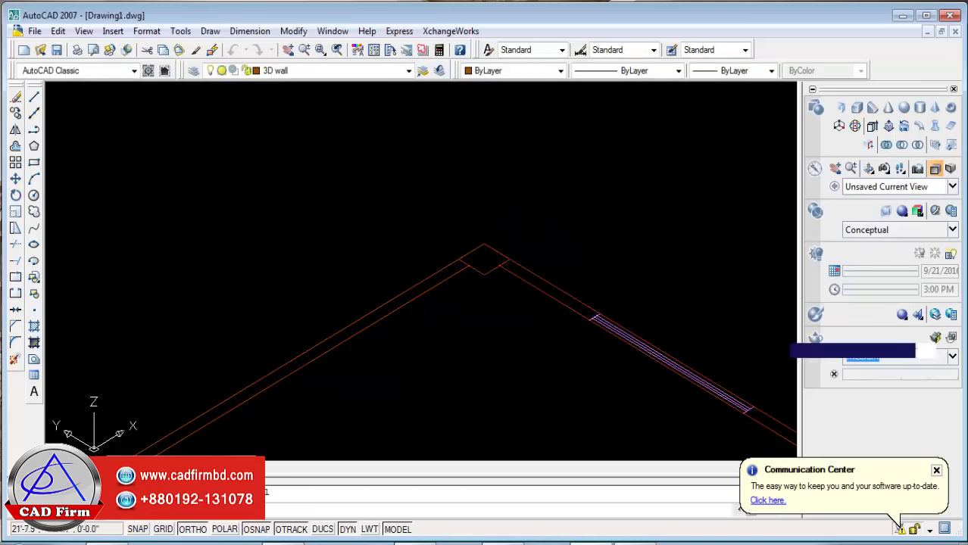
pyautogui.click(847, 110)
pyautogui.scroll(3, 333, 356)
pyautogui.moveTo(334, 356)
pyautogui.mouseDown(button='middle')
pyautogui.moveTo(237, 321)
pyautogui.moveTo(148, 318)
pyautogui.mouseUp(button='middle')
pyautogui.click(136, 299)
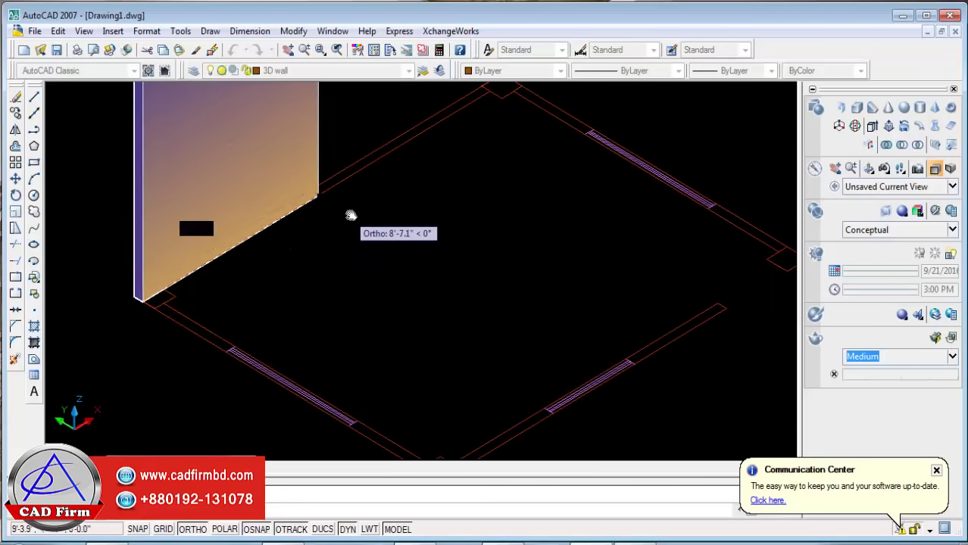
pyautogui.moveTo(350, 215); pyautogui.dragTo(313, 356, button='middle')
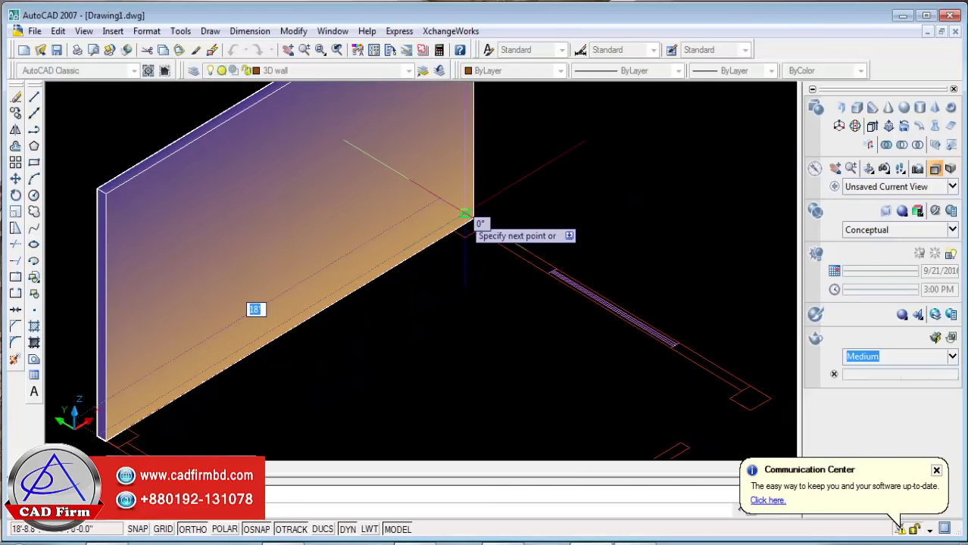
pyautogui.click(464, 213)
pyautogui.moveTo(464, 213); pyautogui.dragTo(674, 322, button='middle')
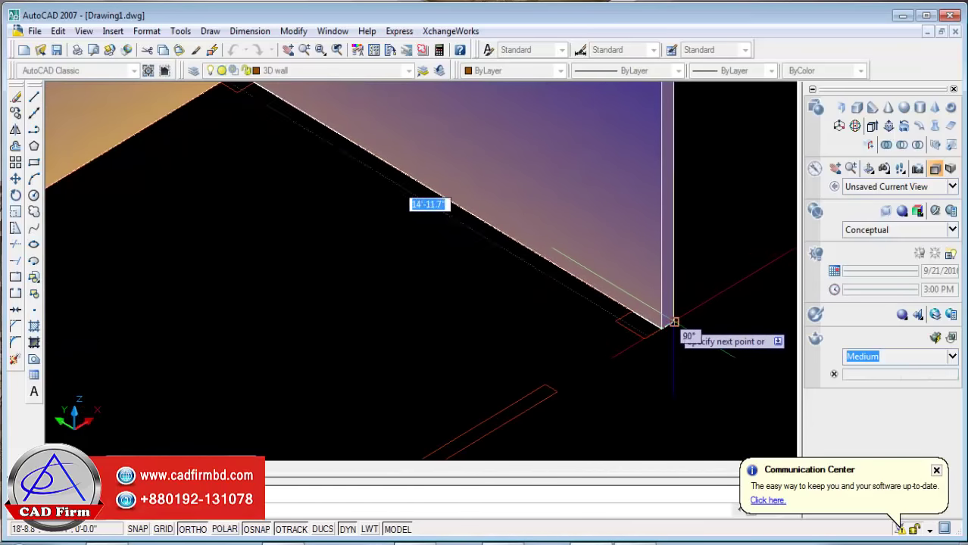
pyautogui.click(674, 322)
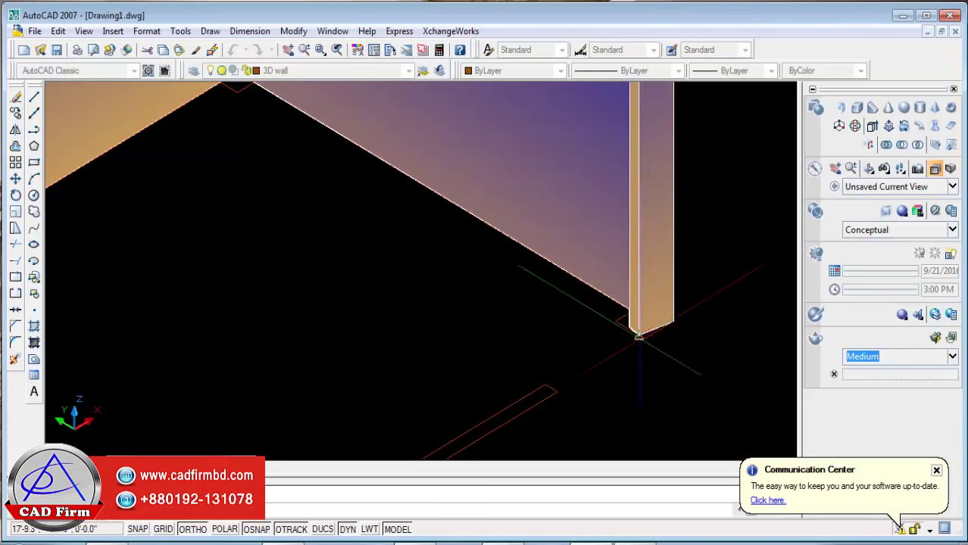
pyautogui.click(638, 335)
pyautogui.press('Return')
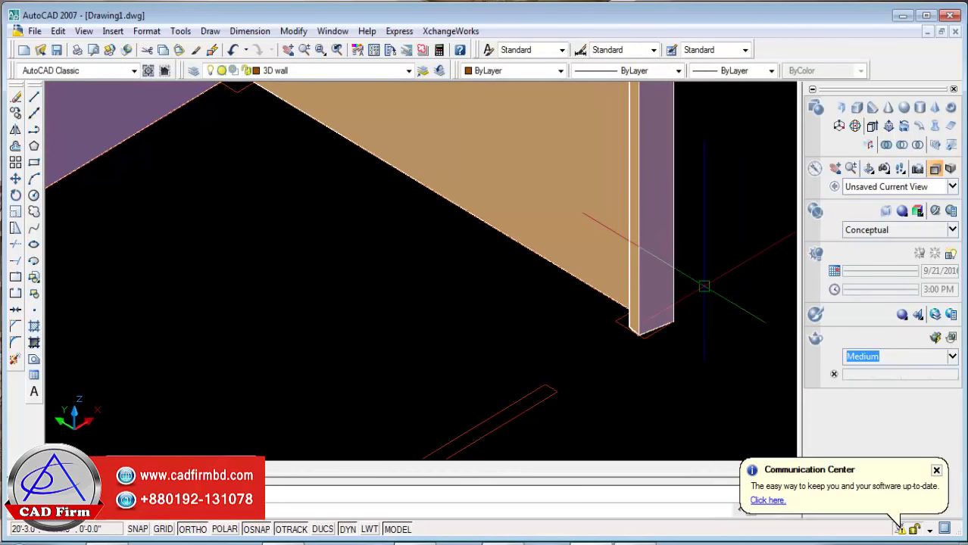
# Delete the traced trial walls, leaving only the plan outline.
pyautogui.scroll(-2, 712, 288)
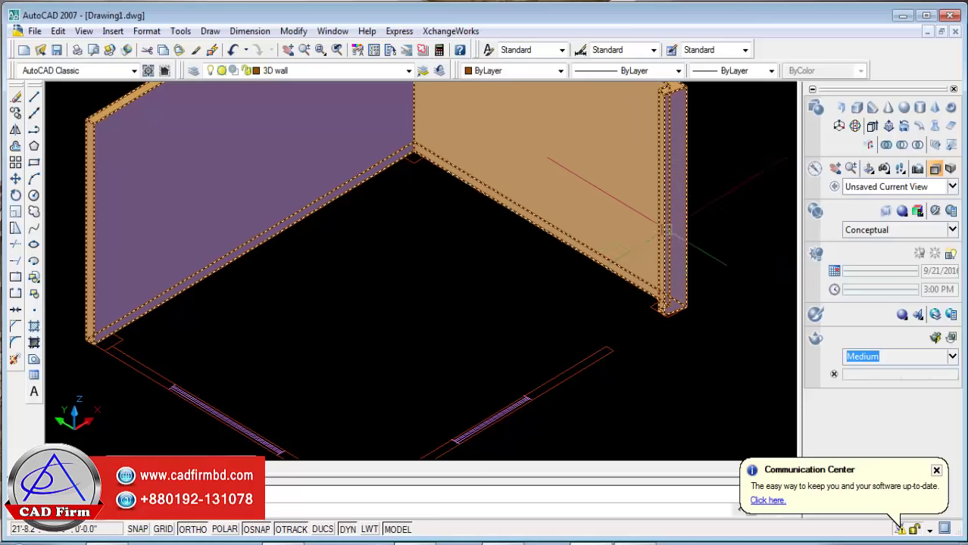
pyautogui.click(658, 213)
pyautogui.press('Delete')
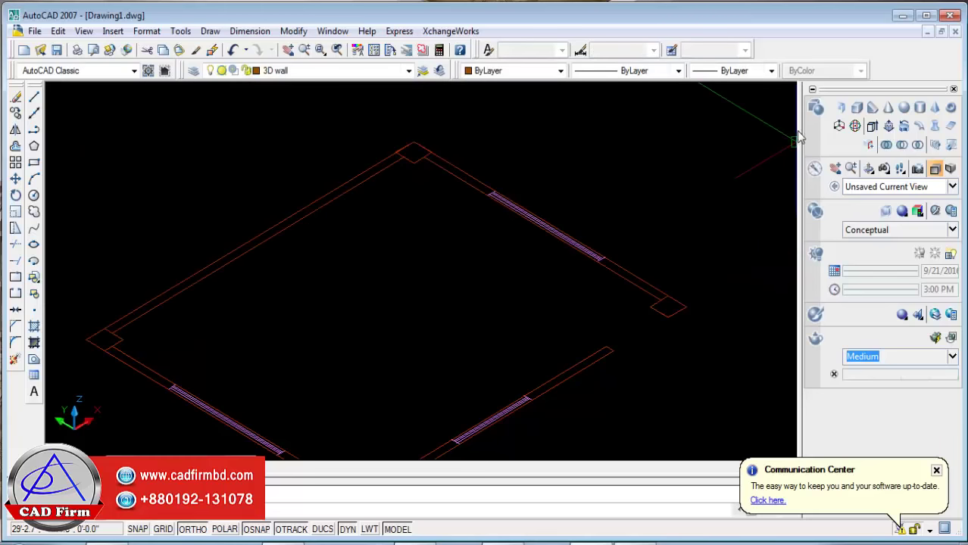
# Switch the viewport to the Realistic visual style.
pyautogui.click(841, 111)
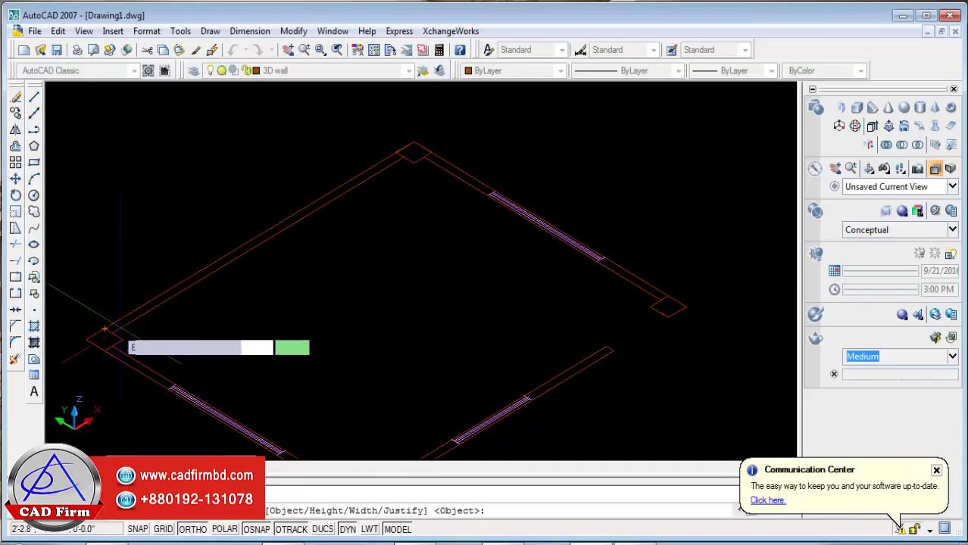
pyautogui.click(860, 229)
pyautogui.click(859, 352)
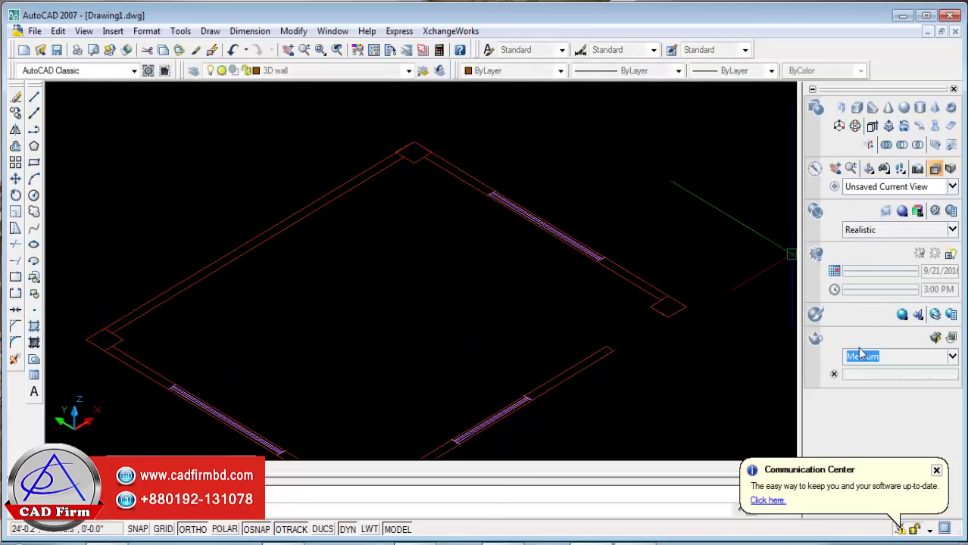
# Draw polysolid walls from the plan's left corner via the top corner to the right corner.
pyautogui.click(842, 108)
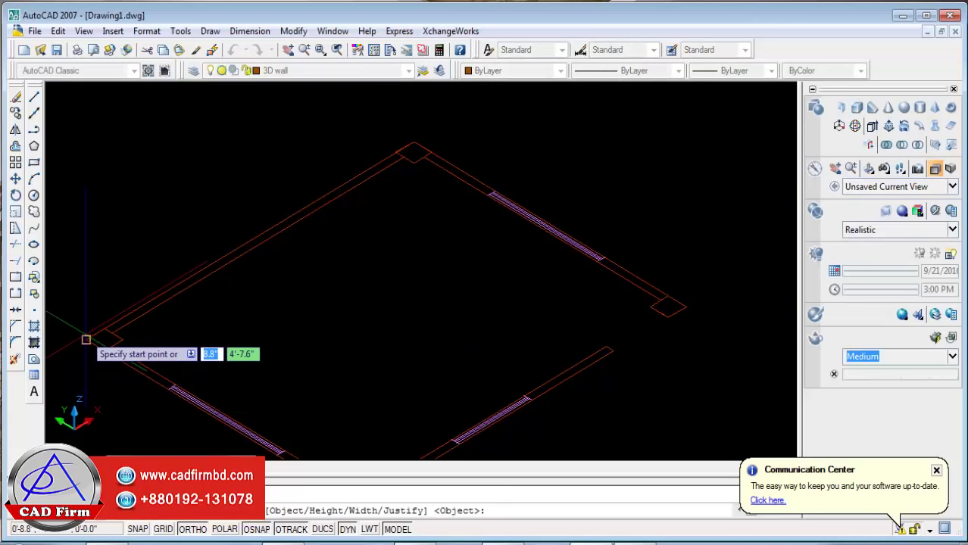
pyautogui.click(88, 340)
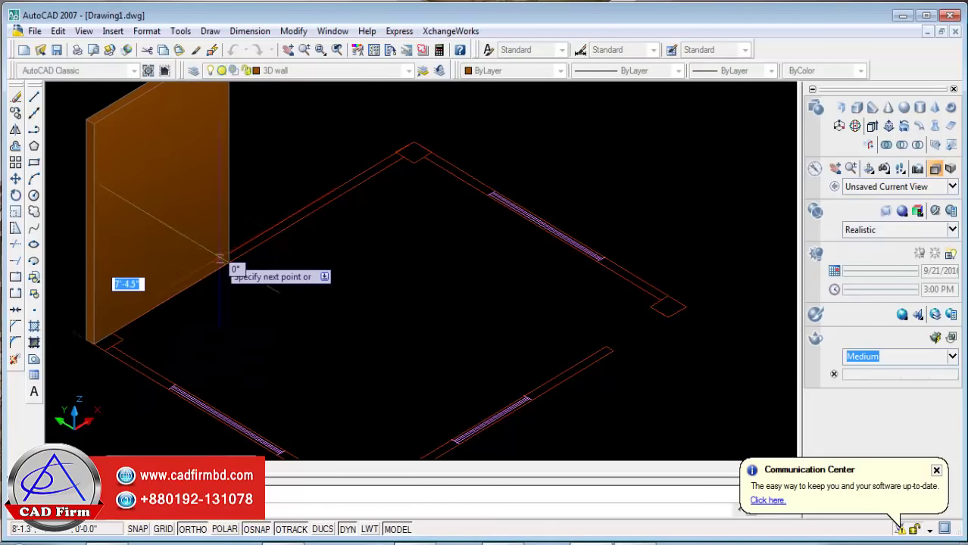
pyautogui.click(417, 154)
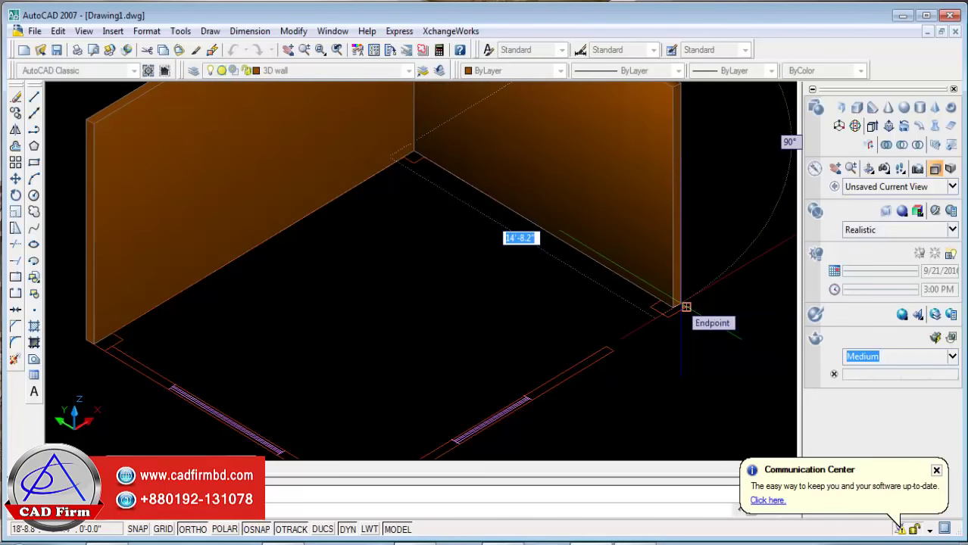
pyautogui.click(686, 307)
pyautogui.scroll(2, 685, 307)
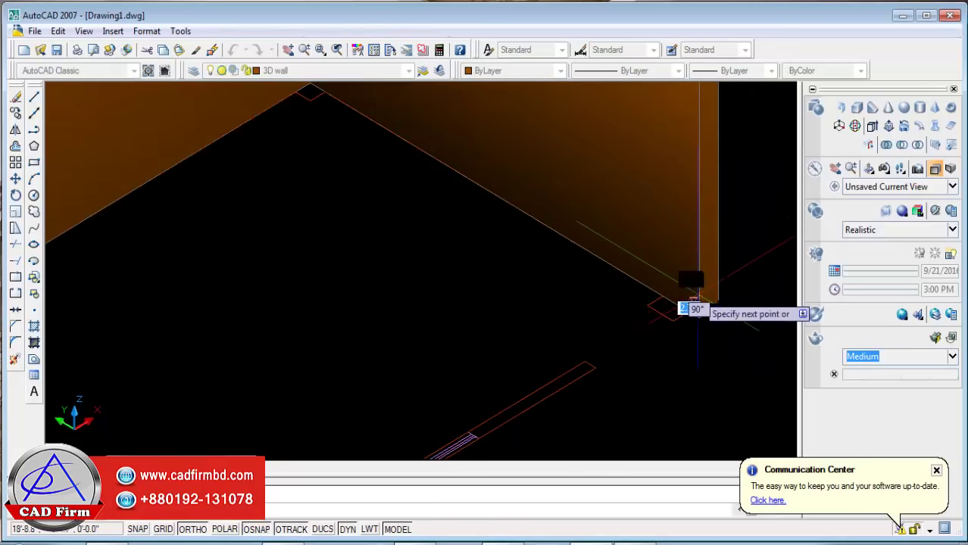
pyautogui.scroll(1, 693, 307)
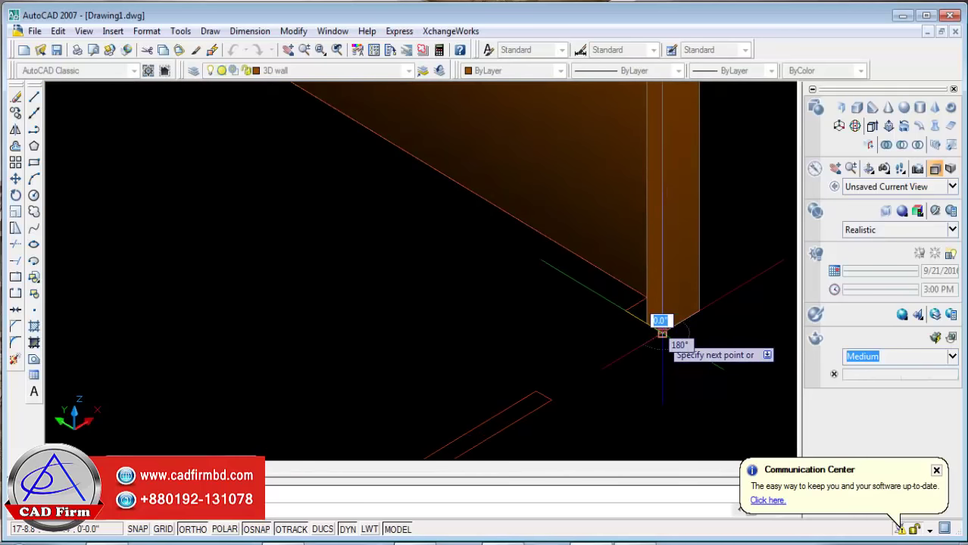
pyautogui.rightClick(661, 334)
pyautogui.click(682, 343)
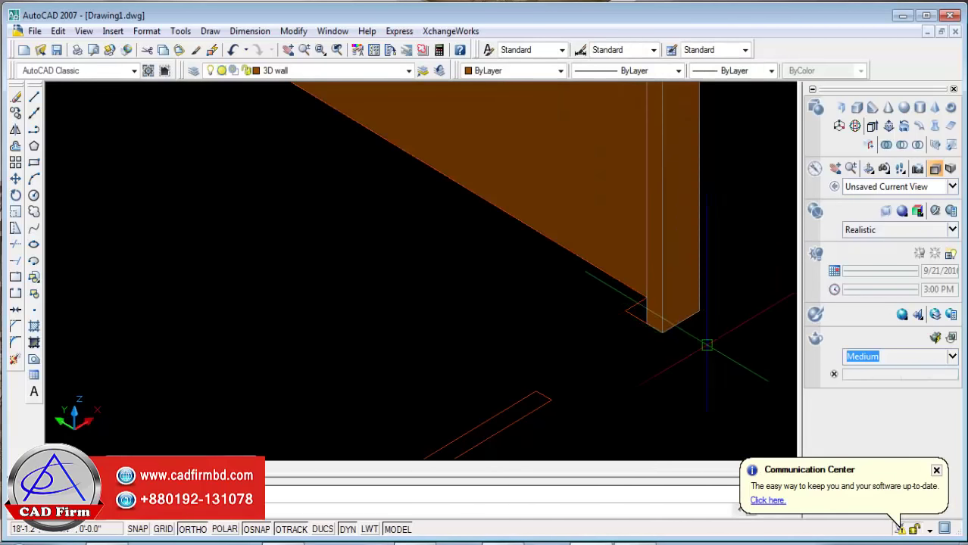
pyautogui.scroll(-3, 686, 244)
pyautogui.scroll(2, 636, 354)
# Add the remaining wall from the room corner, leaving a gap for the opening.
pyautogui.press('Return')
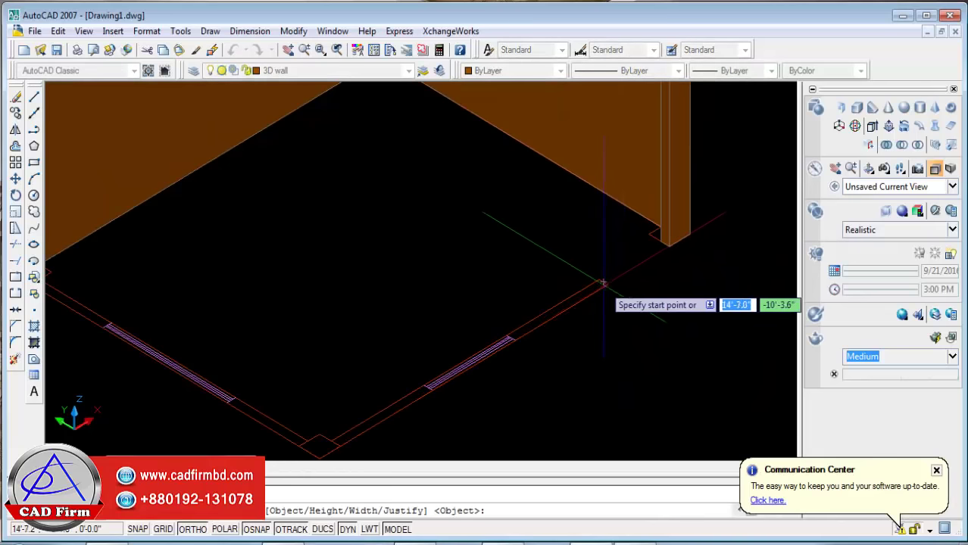
pyautogui.click(607, 284)
pyautogui.scroll(-3, 628, 282)
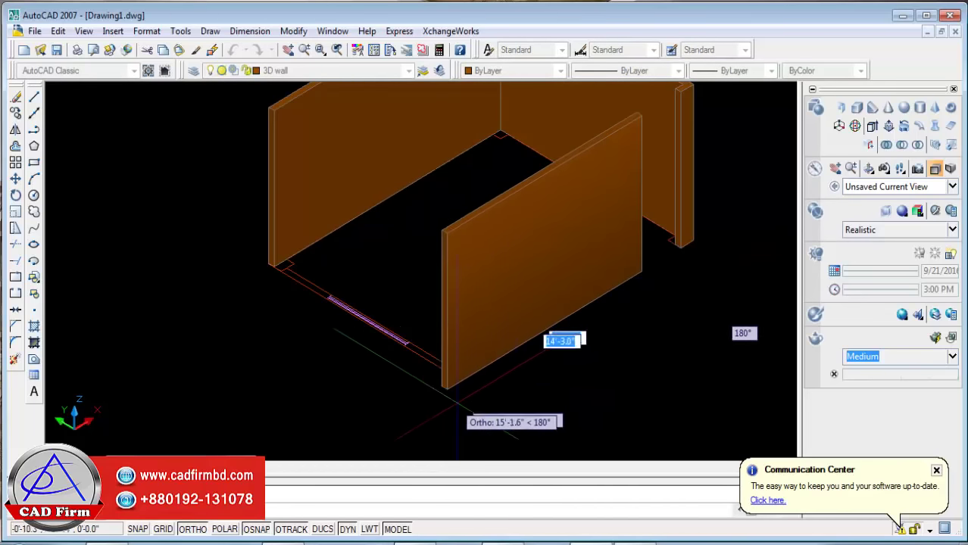
pyautogui.scroll(3, 530, 363)
pyautogui.scroll(1, 484, 360)
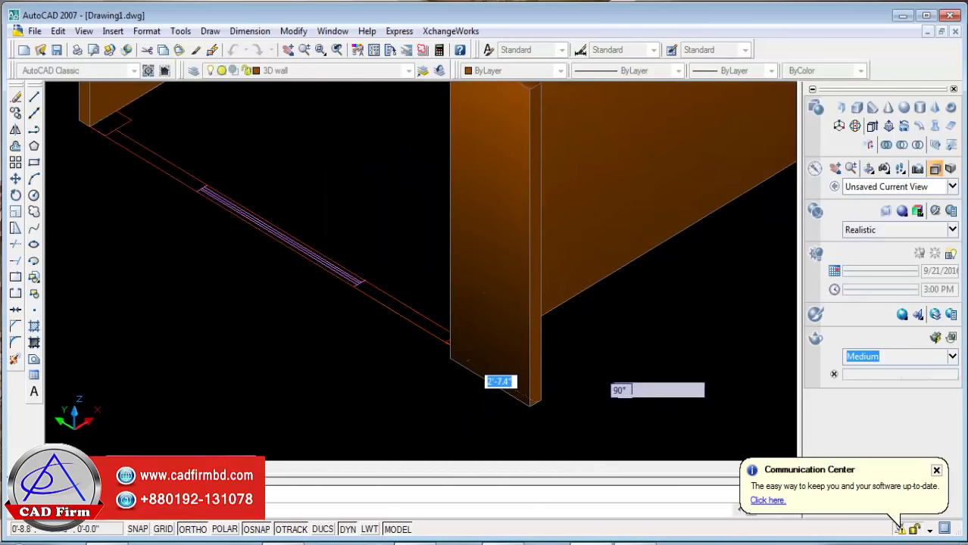
pyautogui.click(594, 374)
pyautogui.scroll(-3, 595, 374)
pyautogui.scroll(3, 427, 290)
pyautogui.scroll(3, 427, 290)
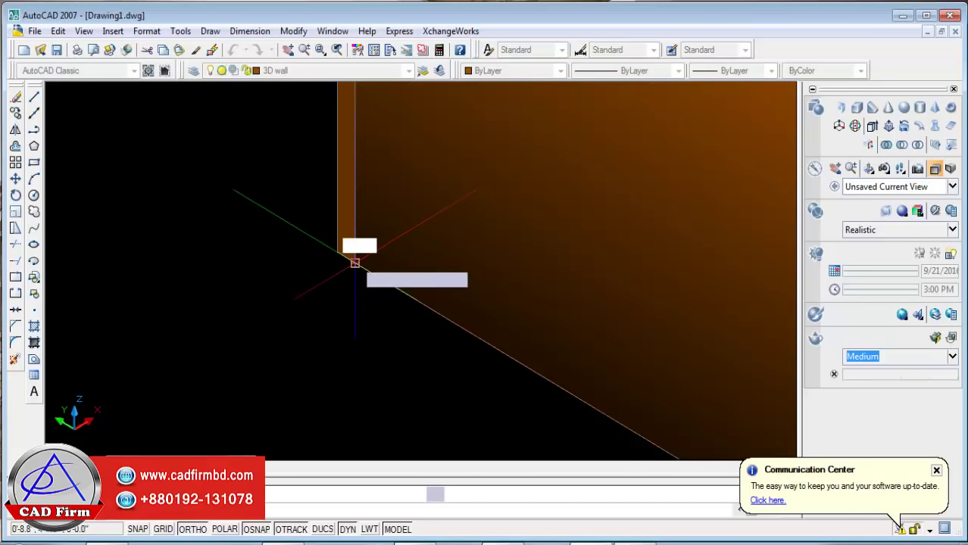
pyautogui.scroll(-2, 355, 262)
pyautogui.press('Return')
pyautogui.scroll(-2, 172, 331)
pyautogui.scroll(-2, 216, 372)
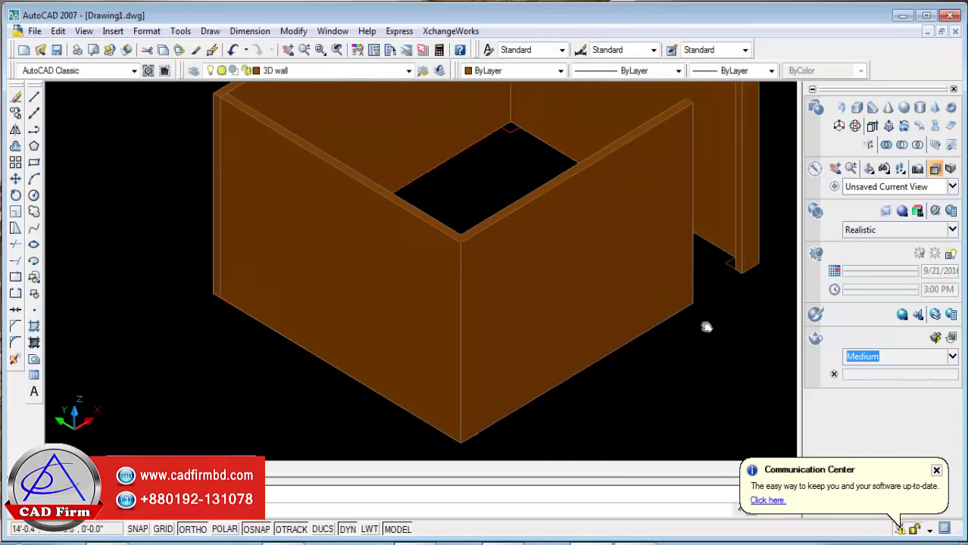
pyautogui.moveTo(706, 327); pyautogui.dragTo(514, 357, button='middle')
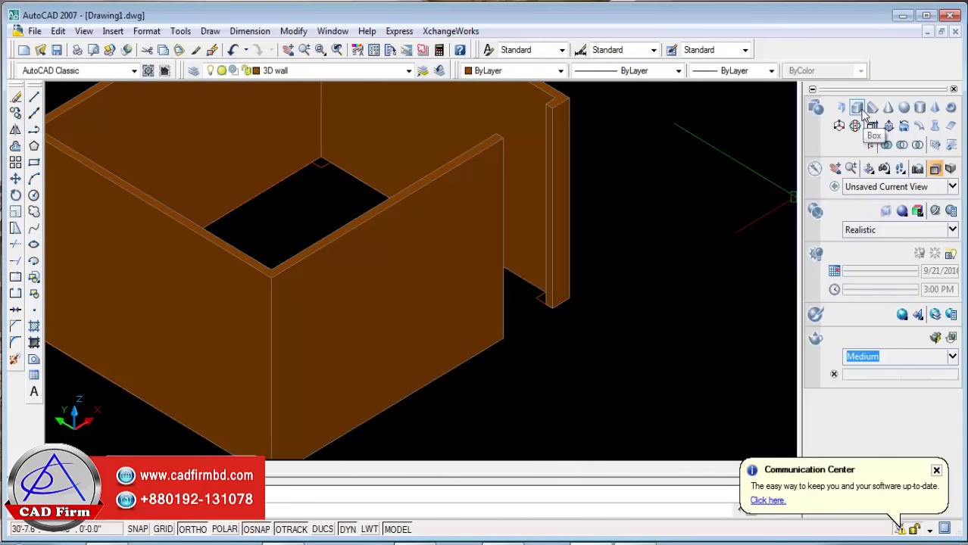
pyautogui.moveTo(661, 233); pyautogui.dragTo(583, 302, button='middle')
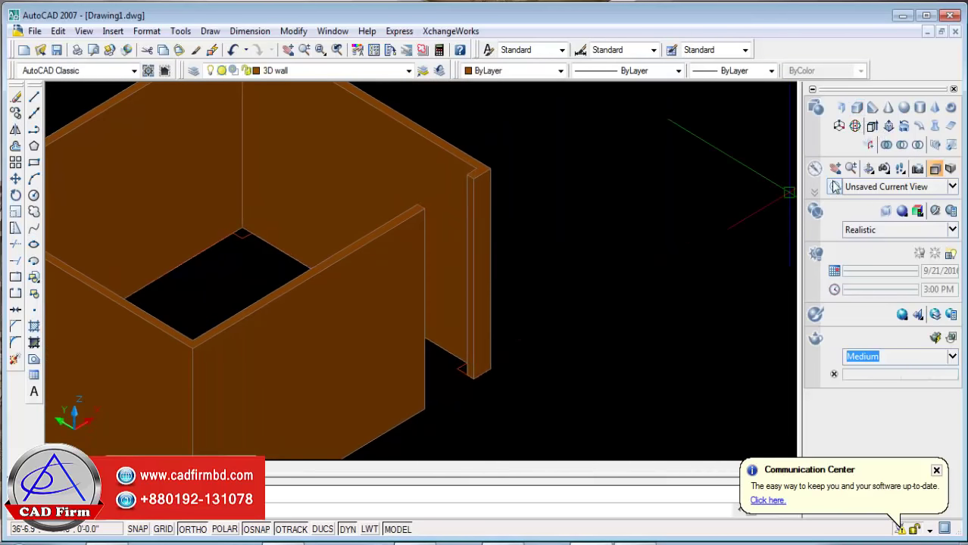
# Draw a short polysolid piece of height 3 along the wall at the corner.
pyautogui.click(841, 108)
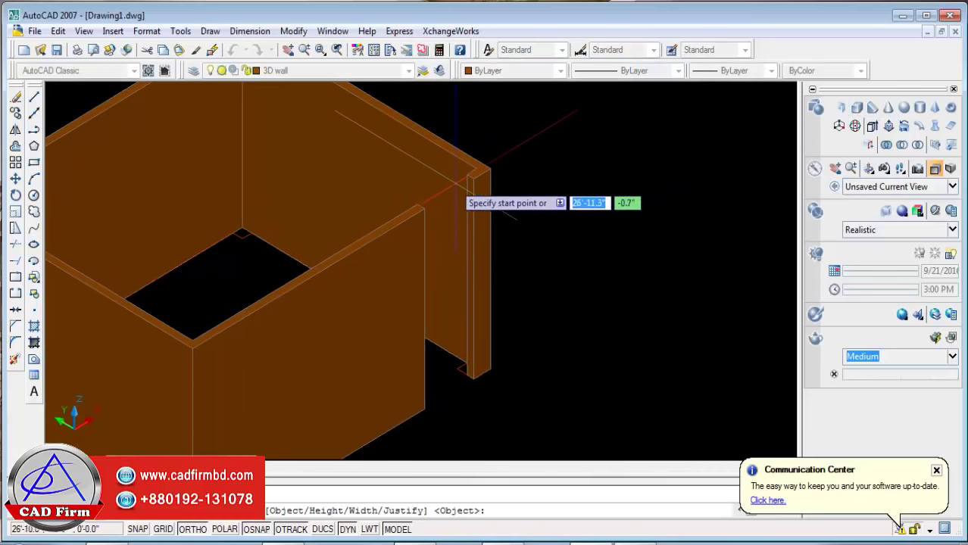
pyautogui.moveTo(496, 362); pyautogui.dragTo(430, 303, button='middle')
pyautogui.rightClick(558, 241)
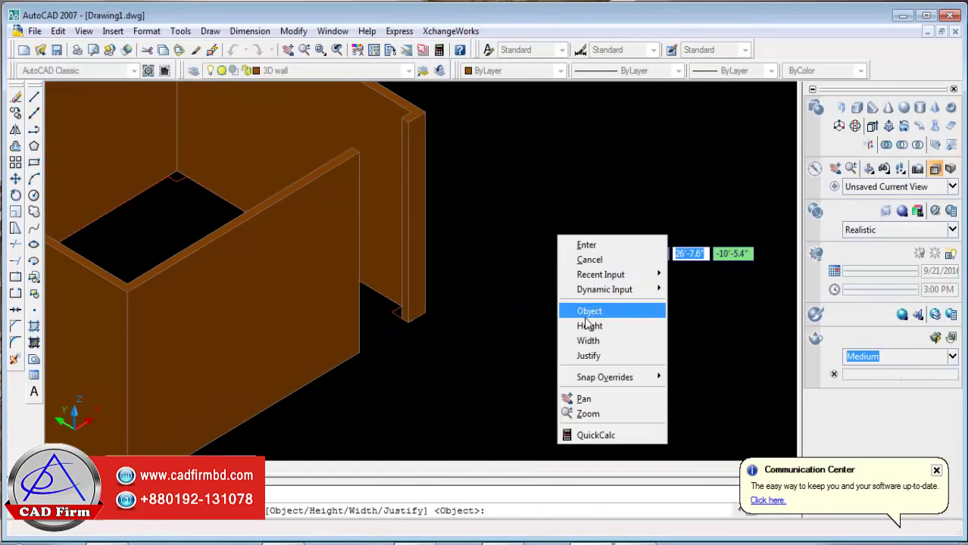
pyautogui.click(592, 326)
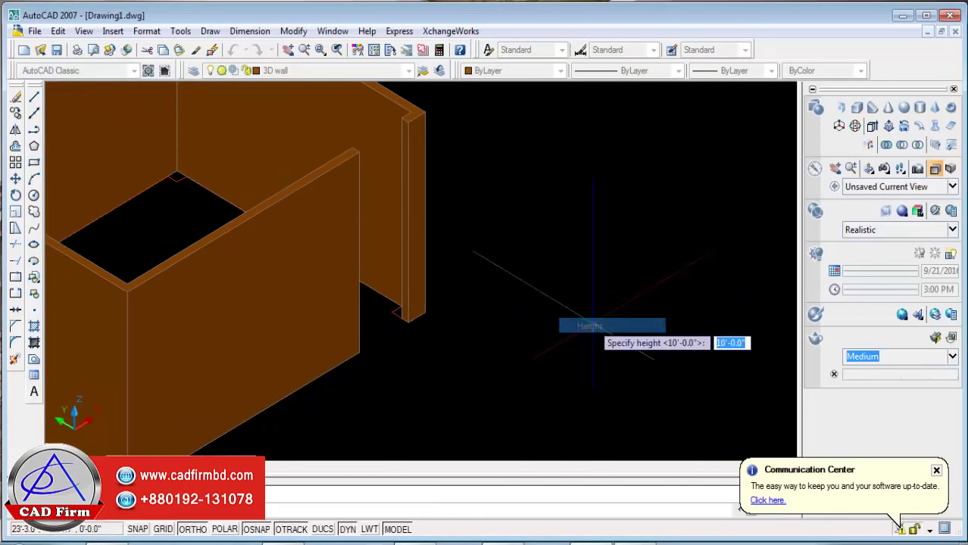
pyautogui.write('3')
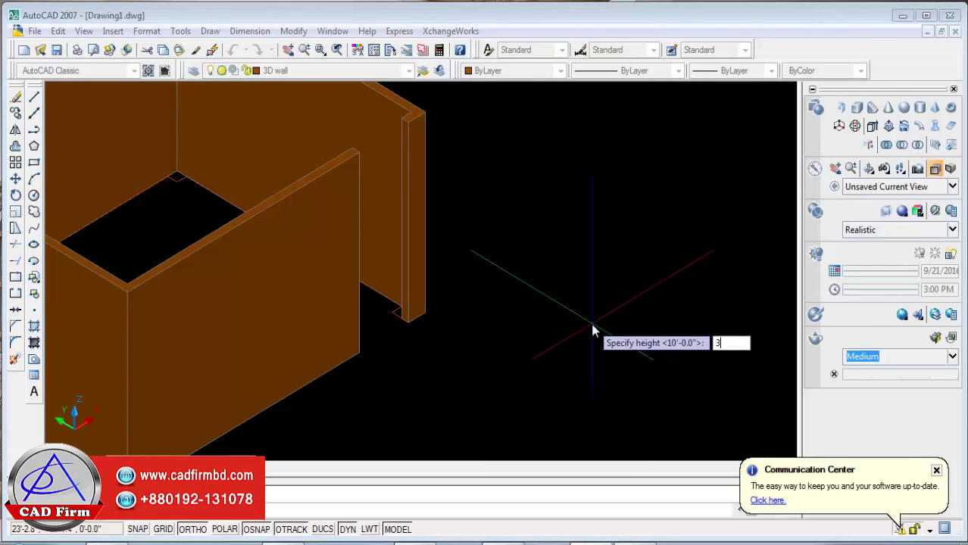
pyautogui.press('Return')
pyautogui.scroll(2, 670, 397)
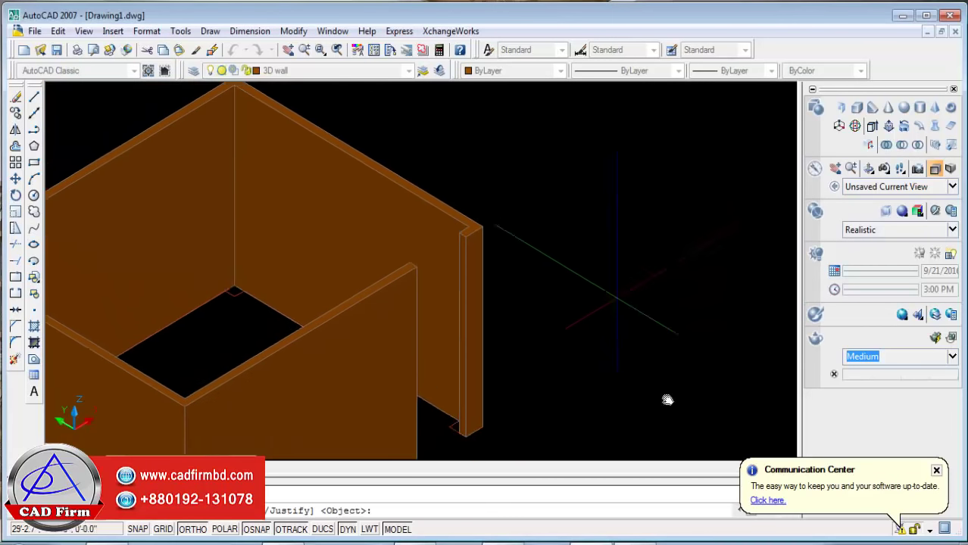
pyautogui.scroll(2, 476, 238)
pyautogui.scroll(2, 493, 257)
pyautogui.click(492, 257)
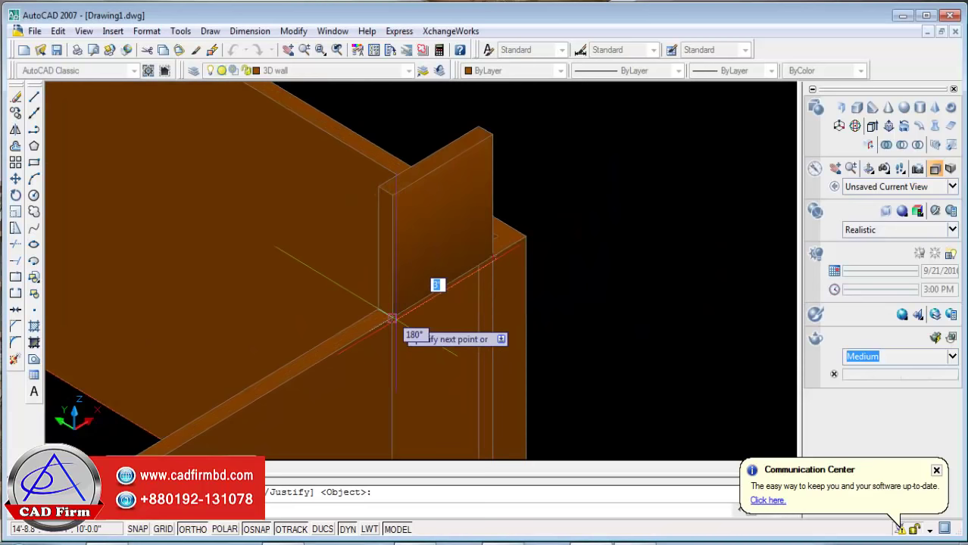
pyautogui.click(392, 318)
pyautogui.press('Return')
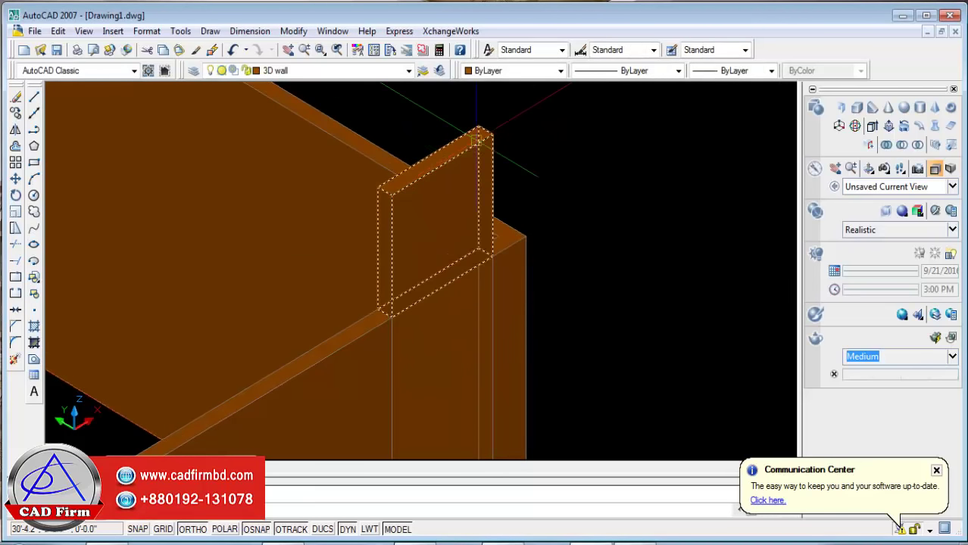
# Move the short piece from its corner into the gap at the wall corner.
pyautogui.click(477, 140)
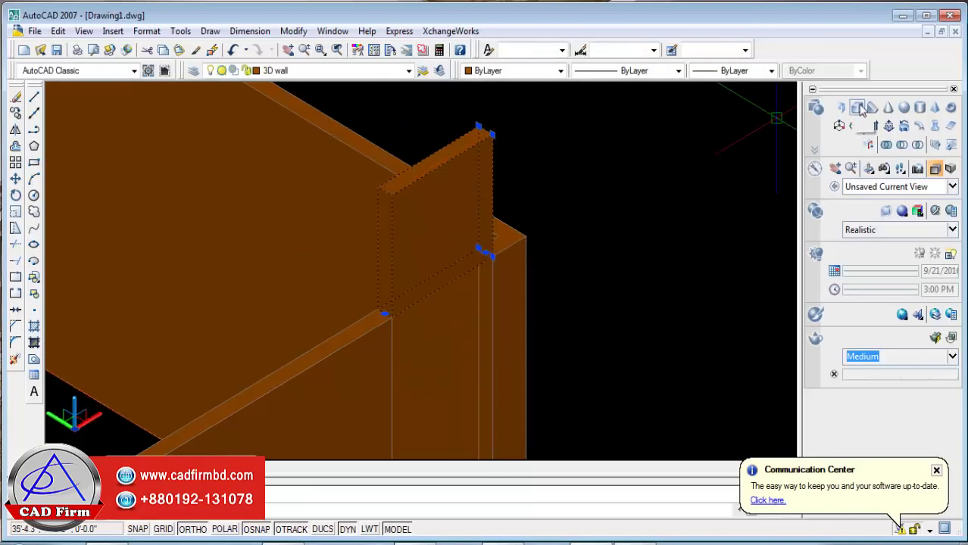
pyautogui.click(15, 179)
pyautogui.scroll(1, 492, 133)
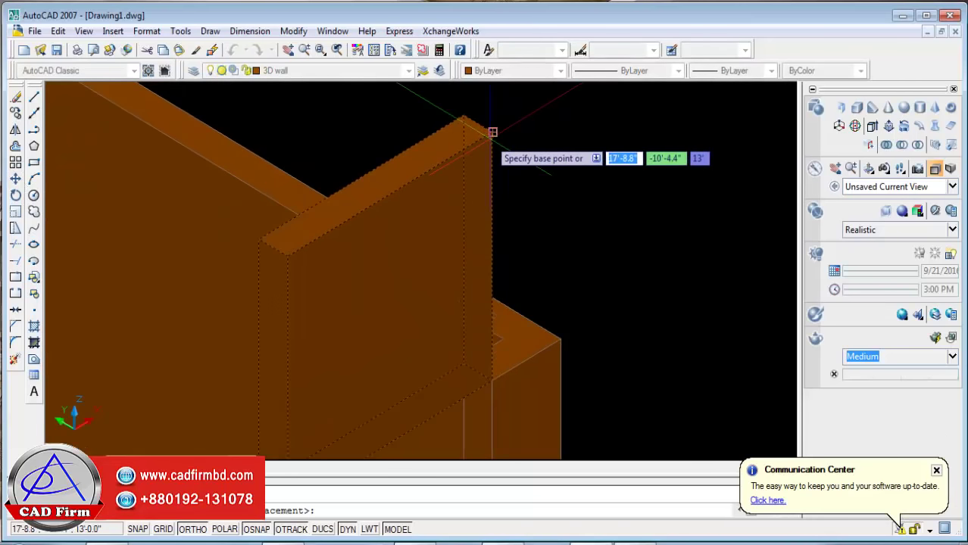
pyautogui.scroll(1, 493, 132)
pyautogui.click(492, 133)
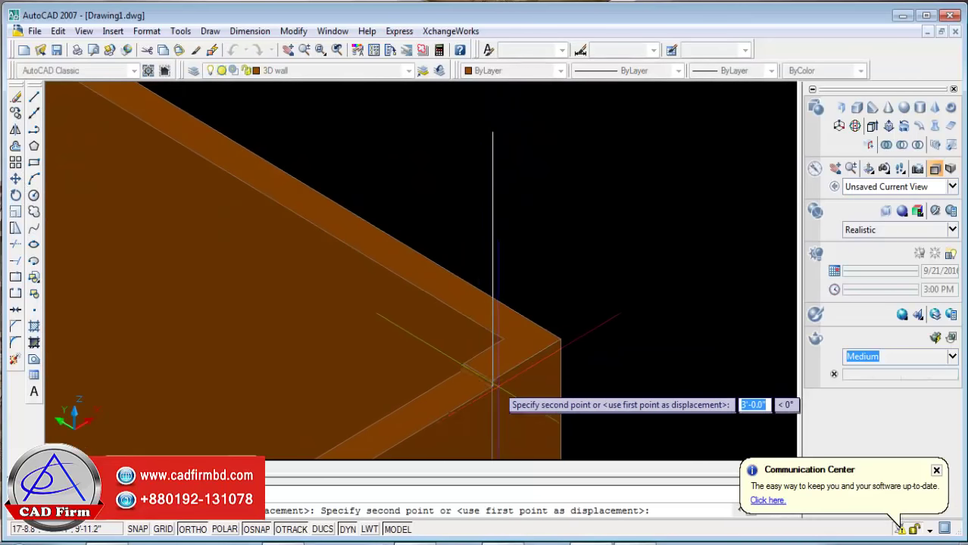
pyautogui.click(492, 381)
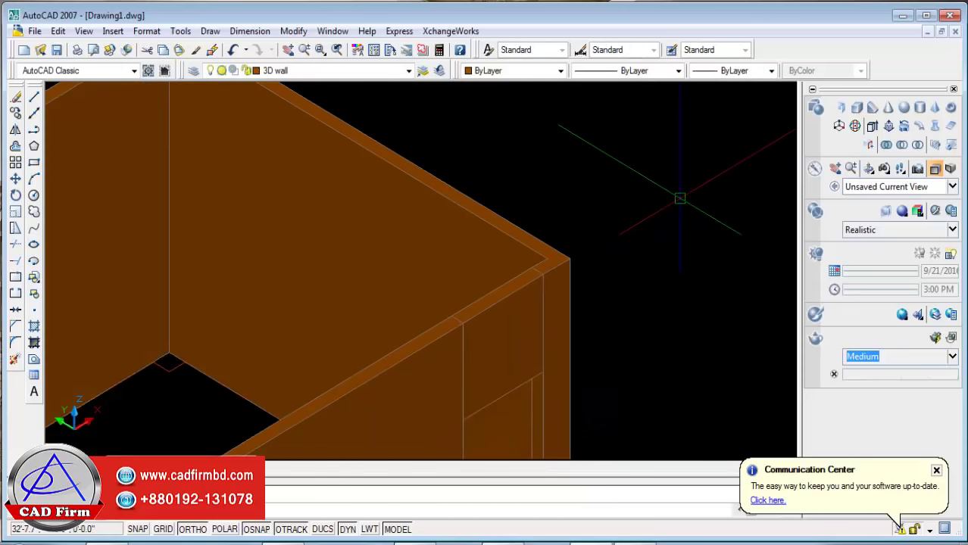
# Check the right-hand wall and the long front wall, then clear the selection.
pyautogui.scroll(-3, 680, 198)
pyautogui.click(551, 356)
pyautogui.scroll(3, 551, 356)
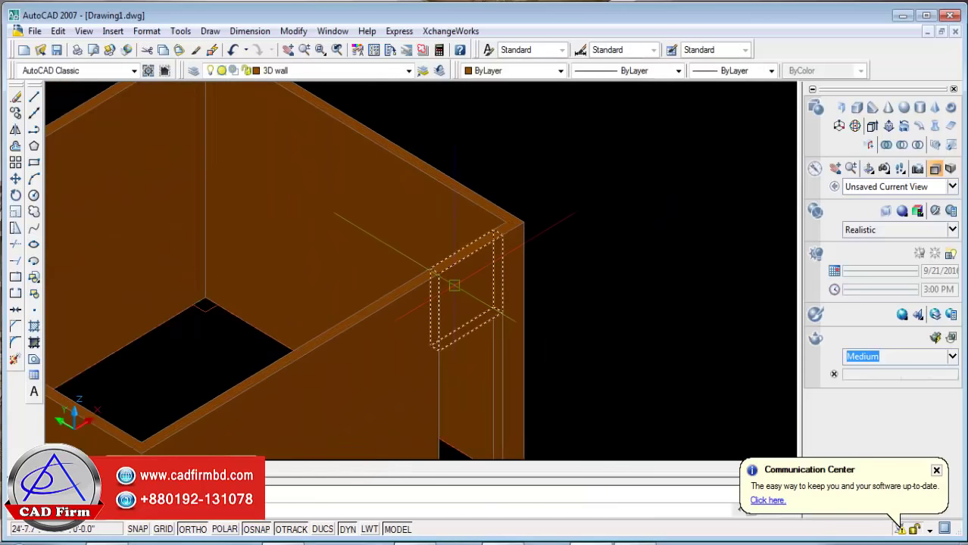
pyautogui.press('Escape')
pyautogui.click(189, 447)
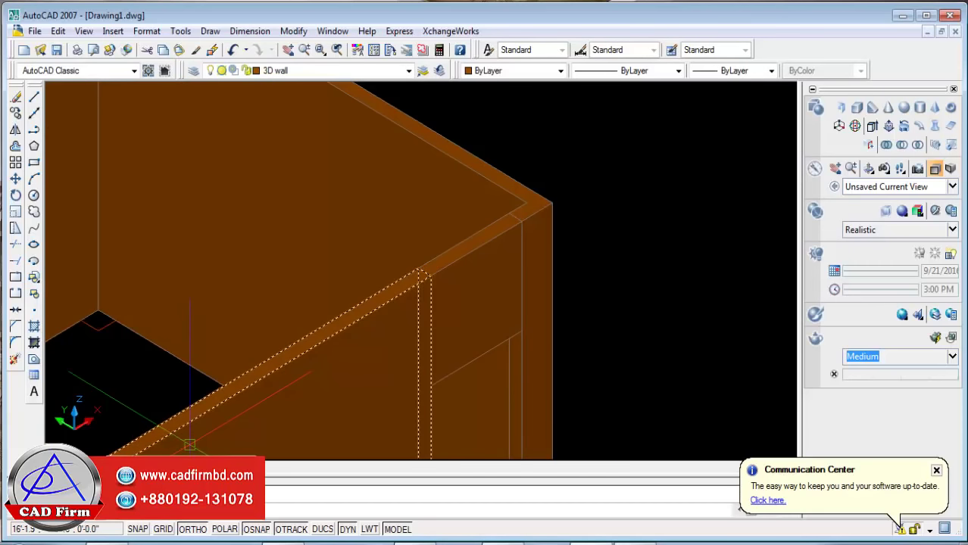
pyautogui.scroll(-2, 204, 408)
pyautogui.scroll(1, 383, 327)
pyautogui.press('Escape')
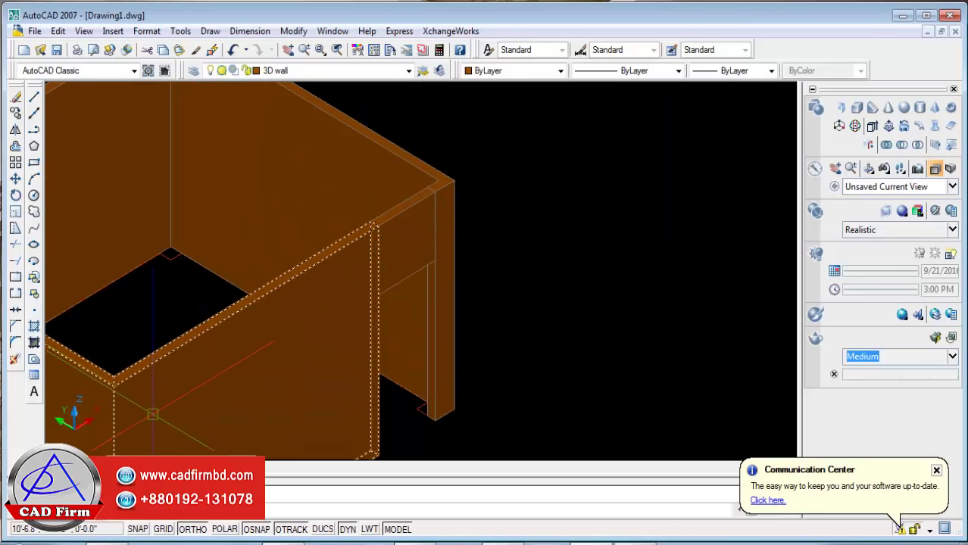
# Union all the wall solids and corner filler pieces into a single solid.
pyautogui.click(891, 147)
pyautogui.press('Return')
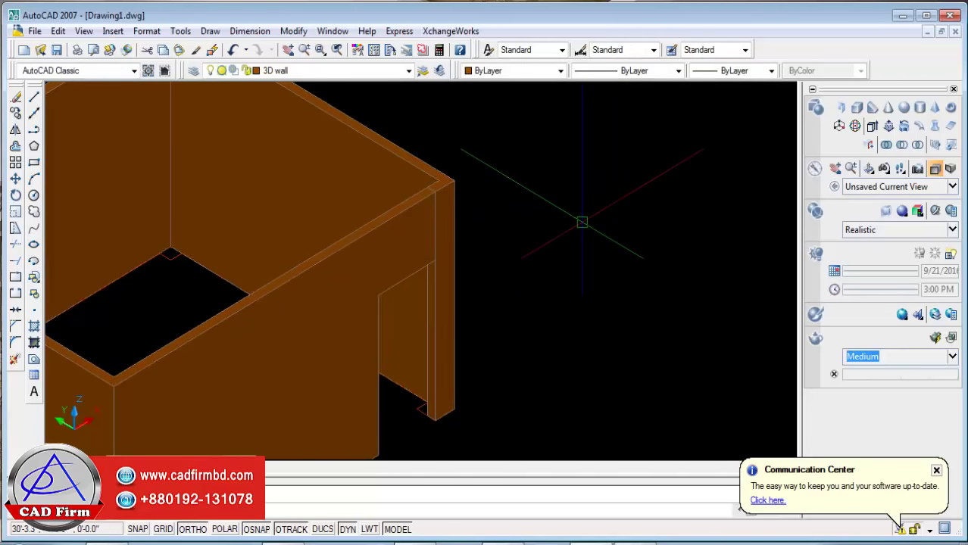
pyautogui.press('Return')
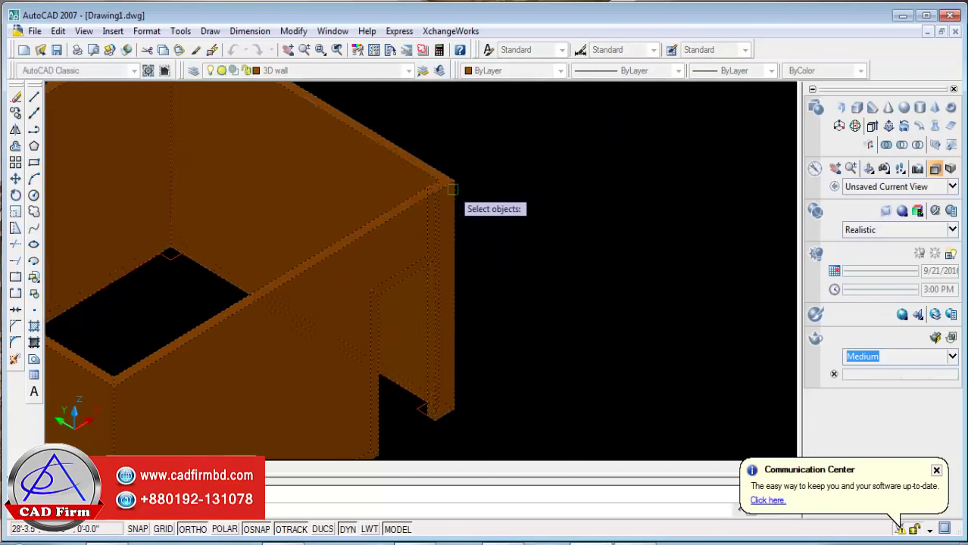
pyautogui.scroll(-3, 571, 212)
pyautogui.scroll(3, 367, 224)
pyautogui.press('Return')
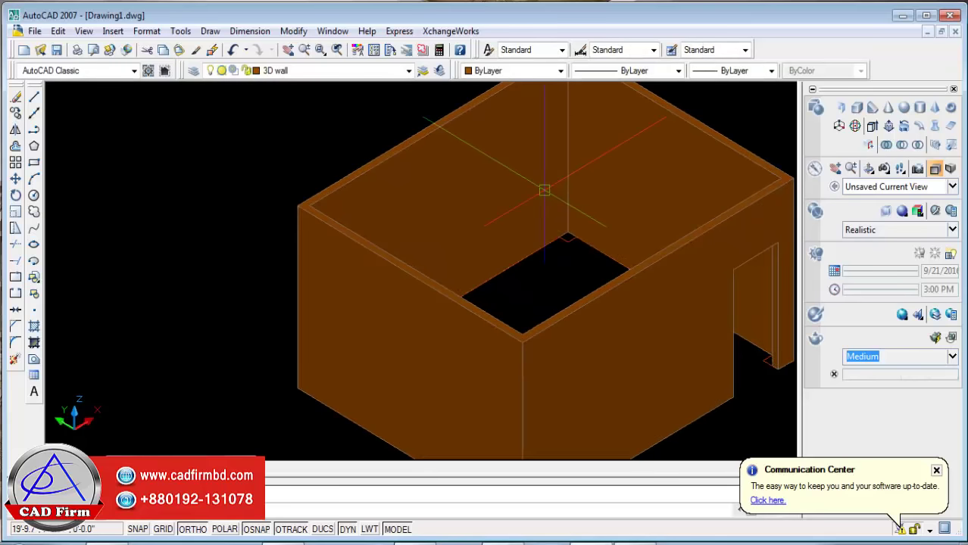
pyautogui.scroll(-3, 544, 189)
pyautogui.moveTo(678, 294); pyautogui.dragTo(504, 324, button='middle')
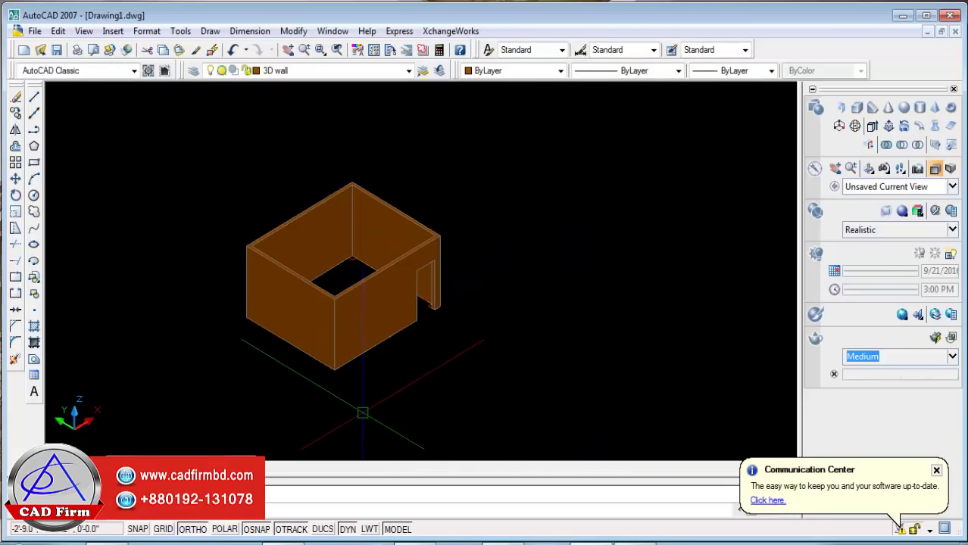
# Preview the Conceptual visual style, then set the display to 2D Wireframe.
pyautogui.click(882, 186)
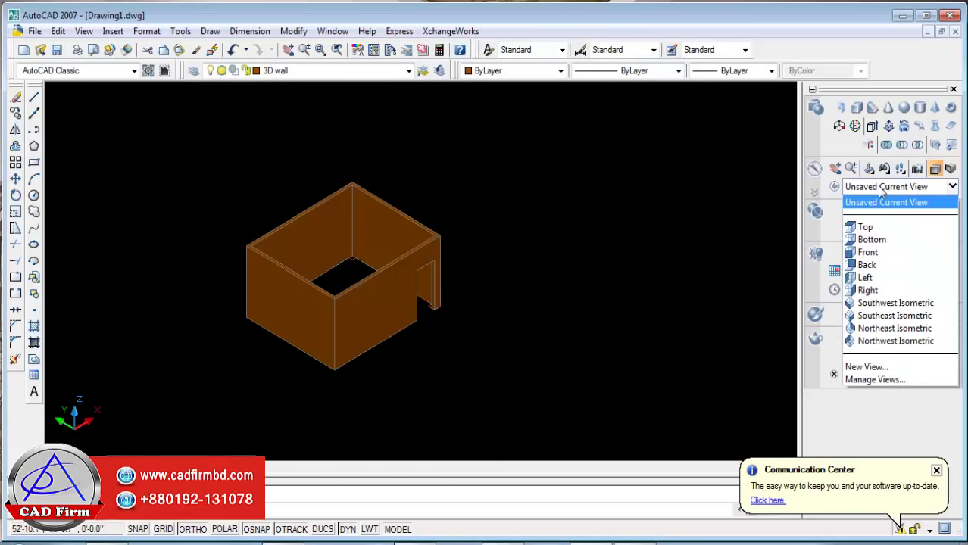
pyautogui.click(697, 307)
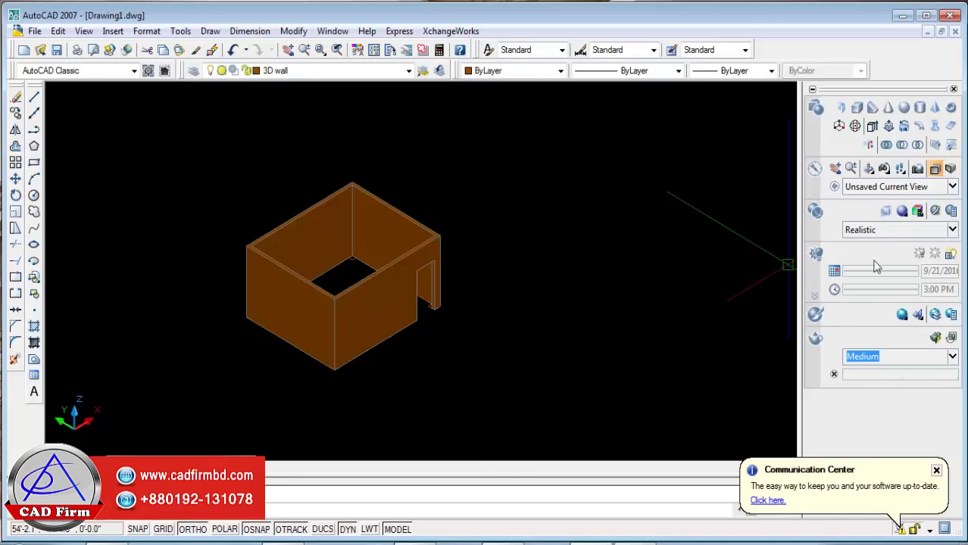
pyautogui.click(880, 235)
pyautogui.click(847, 339)
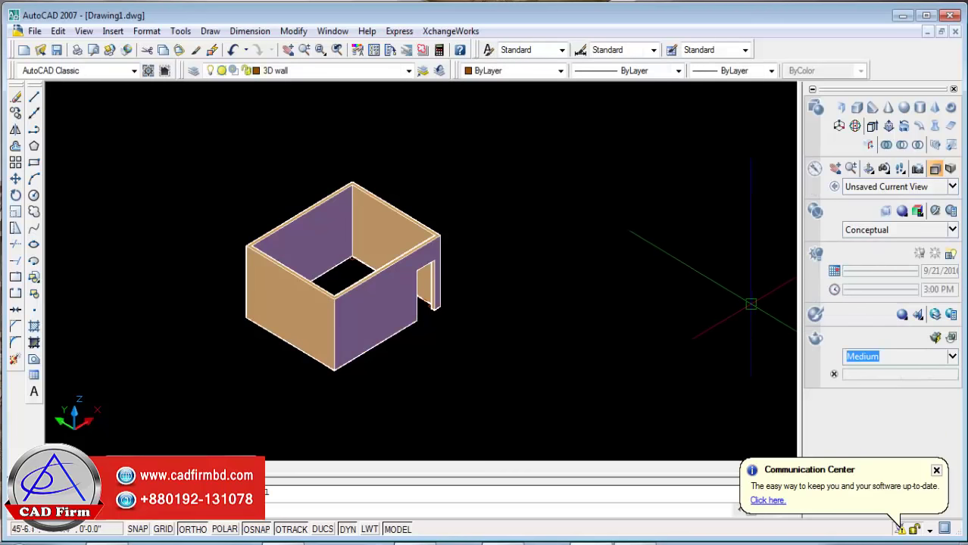
pyautogui.click(879, 231)
pyautogui.click(779, 292)
pyautogui.scroll(5, 261, 311)
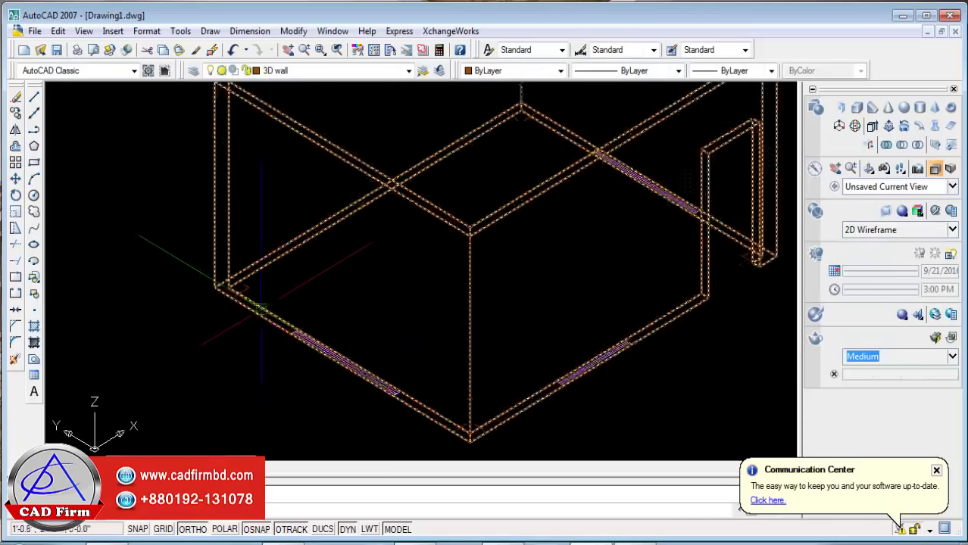
pyautogui.scroll(2, 262, 311)
pyautogui.scroll(2, 287, 330)
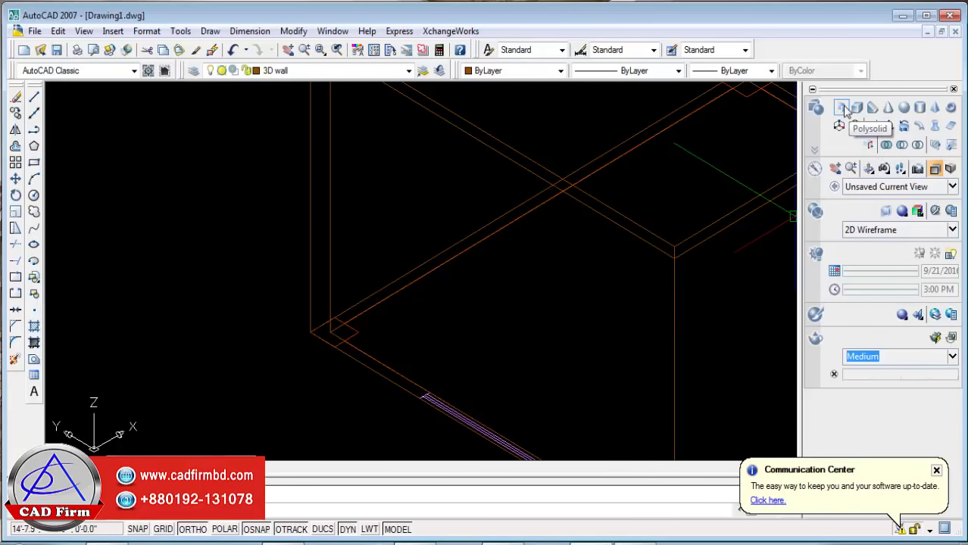
# Extrude the small corner square profile to a height of 10'.
pyautogui.scroll(2, 350, 335)
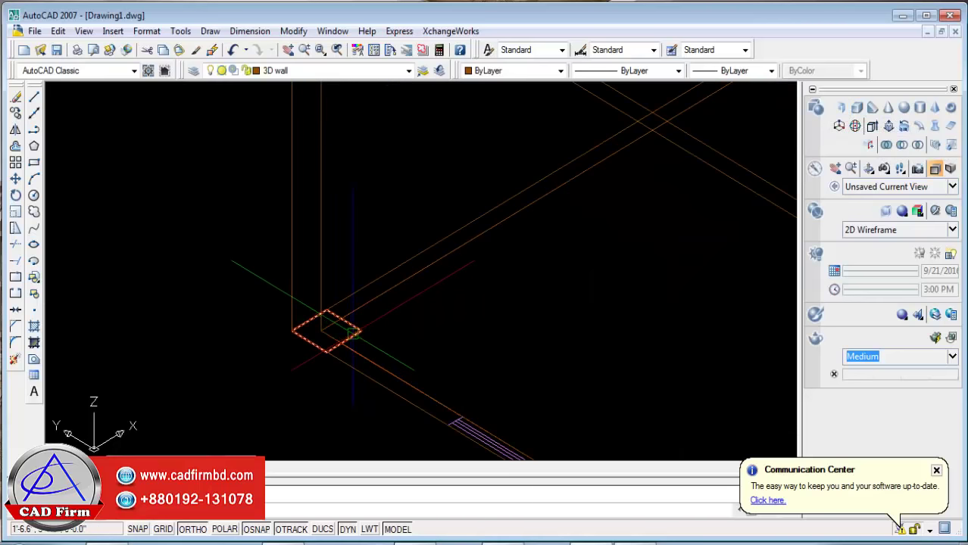
pyautogui.click(350, 333)
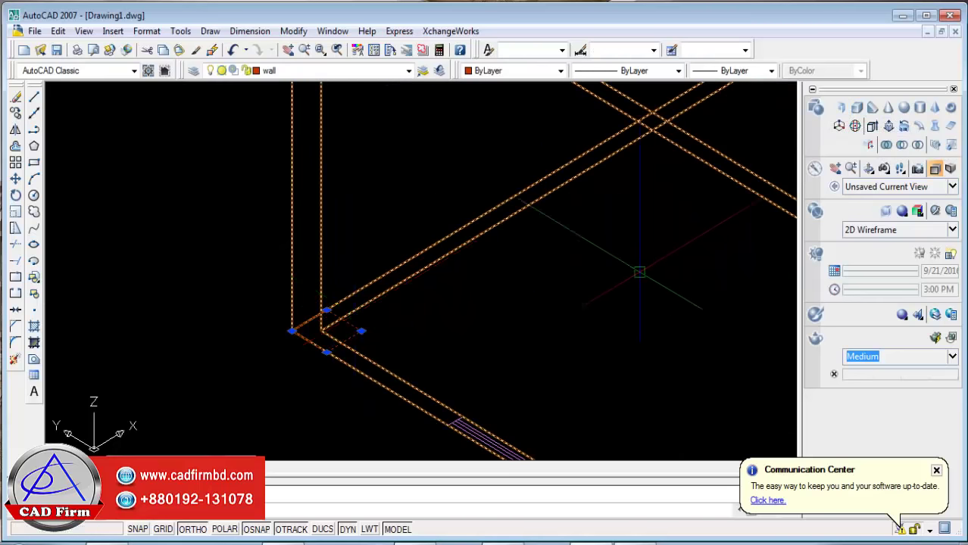
pyautogui.press('Escape')
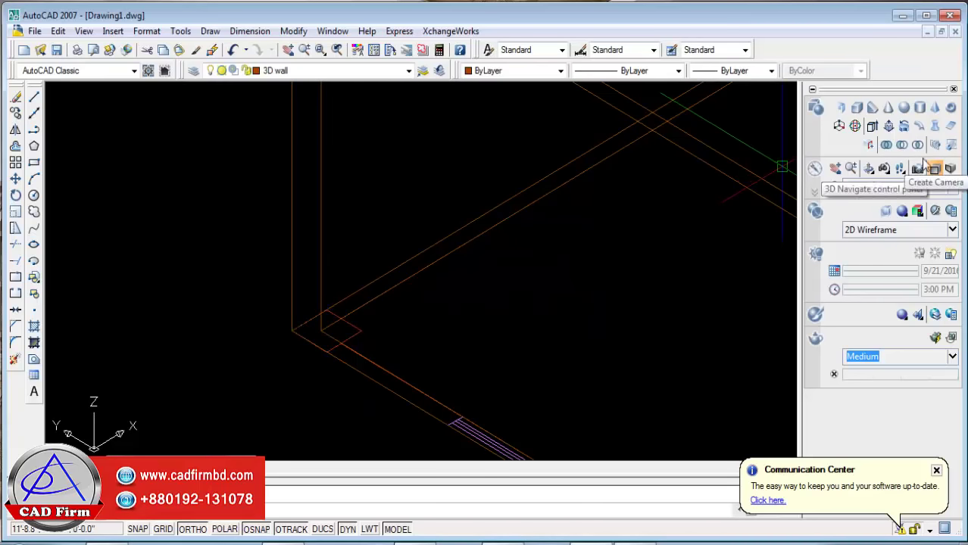
pyautogui.click(872, 126)
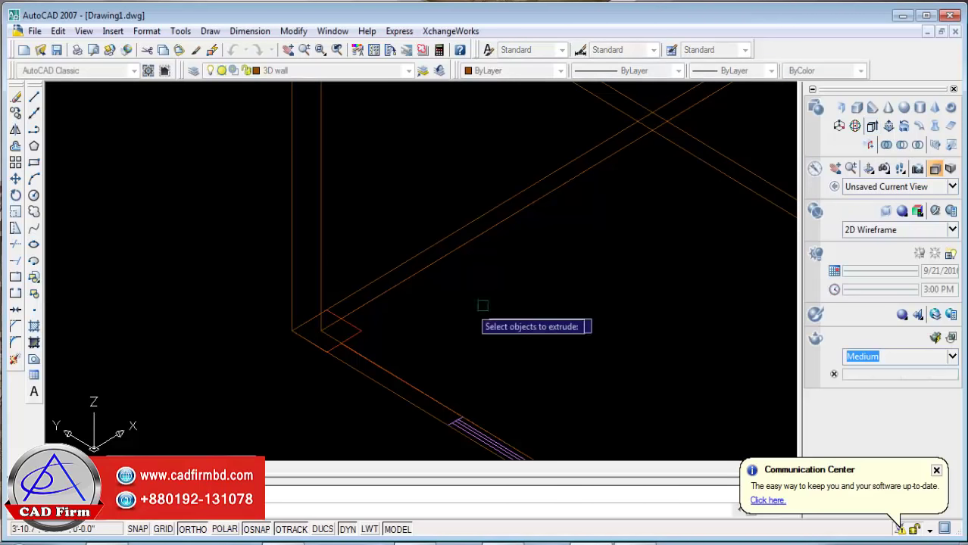
pyautogui.click(352, 333)
pyautogui.scroll(-2, 311, 363)
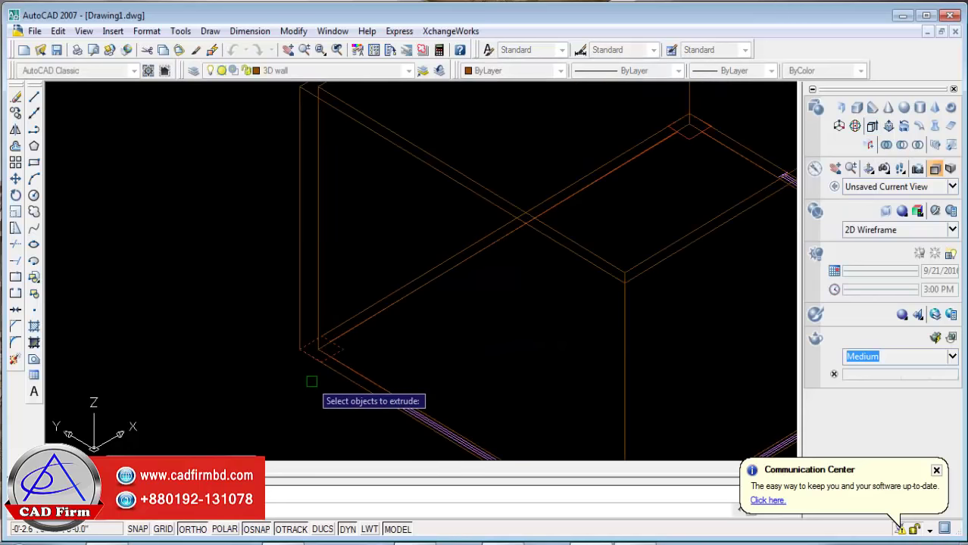
pyautogui.press('Return')
pyautogui.scroll(-3, 319, 340)
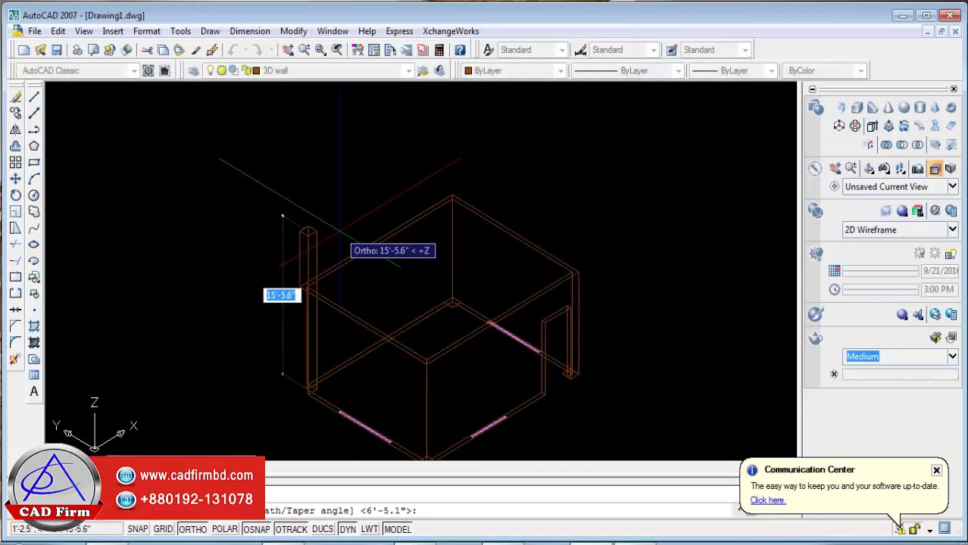
pyautogui.write('10')
pyautogui.press('Return')
pyautogui.scroll(2, 341, 231)
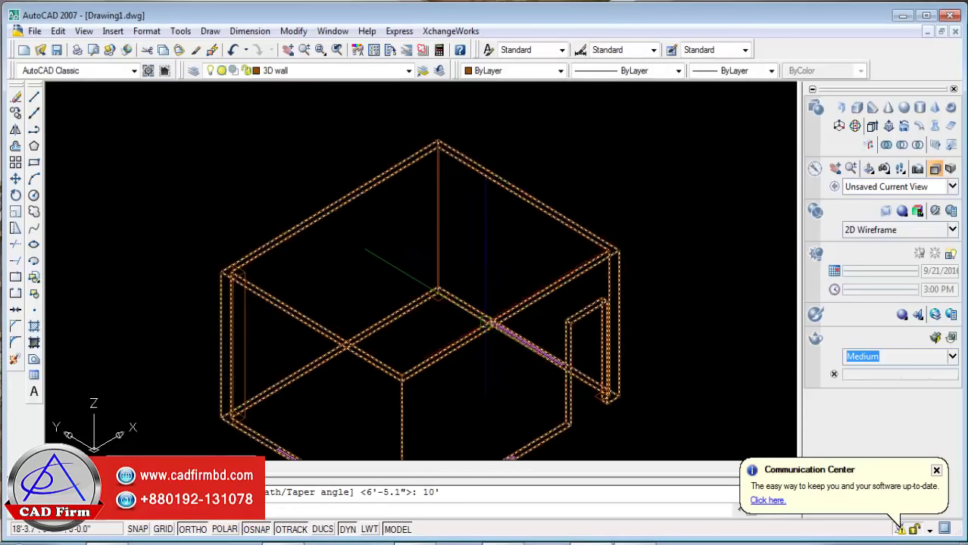
pyautogui.scroll(3, 436, 311)
pyautogui.scroll(2, 436, 295)
# Extrude the next corner square profile to 10' as well.
pyautogui.press('Return')
pyautogui.click(433, 286)
pyautogui.press('Return')
pyautogui.scroll(-3, 382, 341)
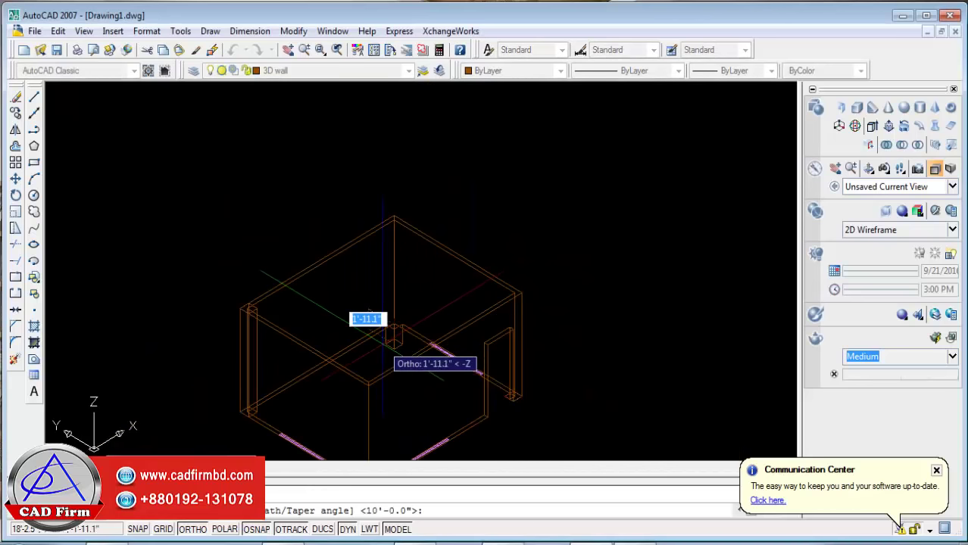
pyautogui.write('10')
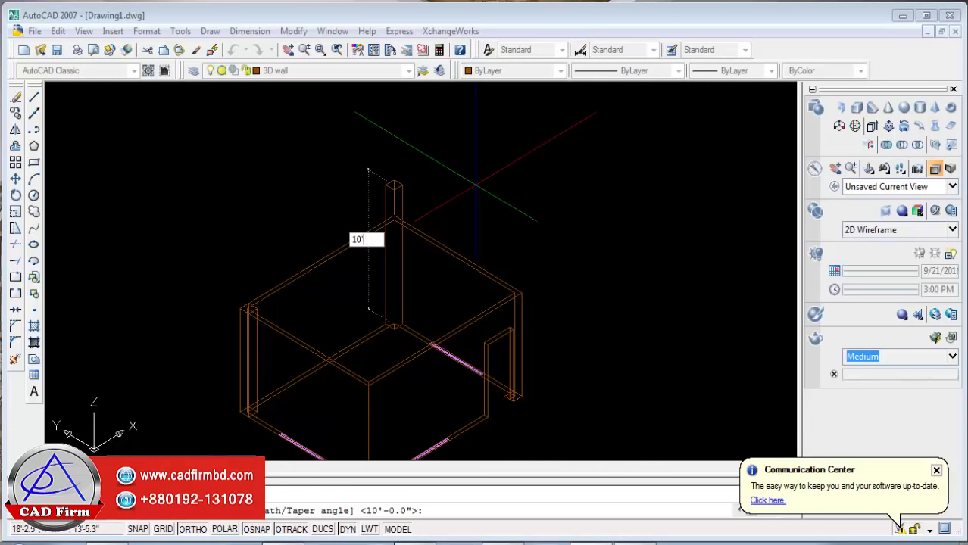
pyautogui.press('Return')
pyautogui.click(859, 227)
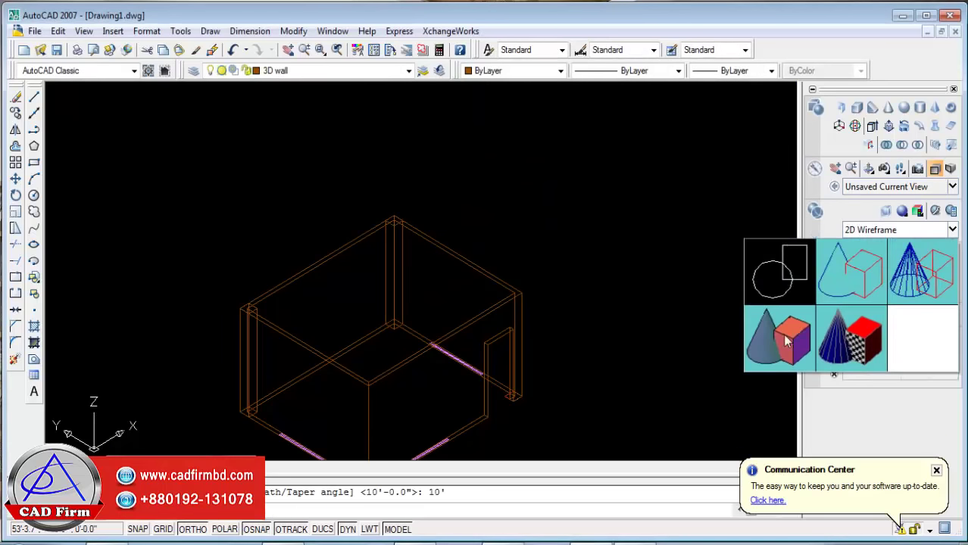
# Switch the viewport to the Conceptual visual style.
pyautogui.click(859, 335)
pyautogui.scroll(5, 397, 195)
pyautogui.scroll(4, 397, 196)
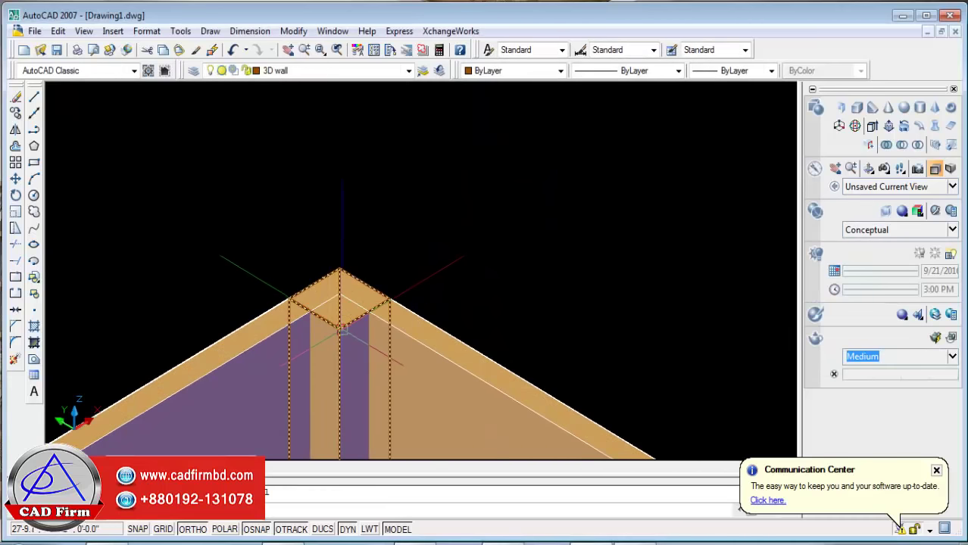
pyautogui.scroll(2, 295, 333)
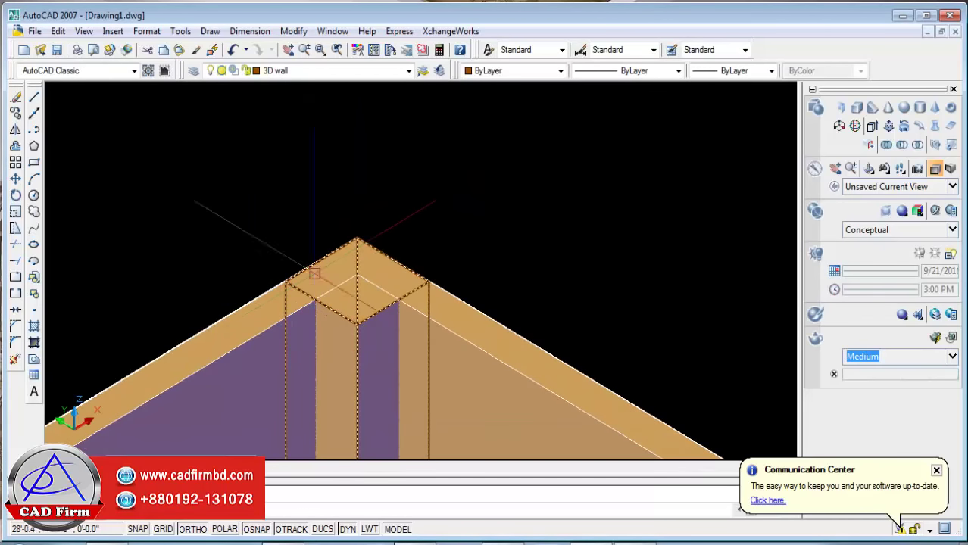
pyautogui.scroll(-4, 492, 229)
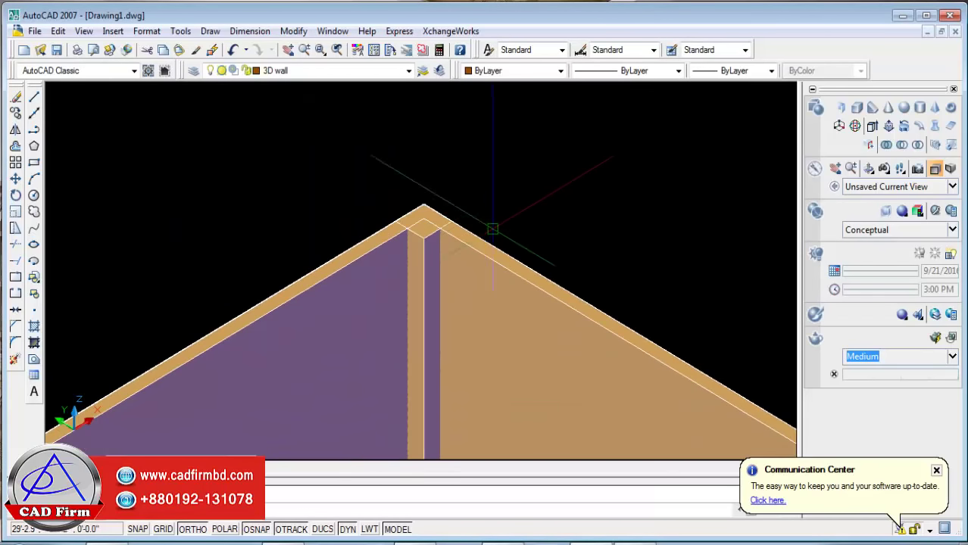
# Union the first 10' corner column with its adjoining wall.
pyautogui.click(886, 146)
pyautogui.click(433, 252)
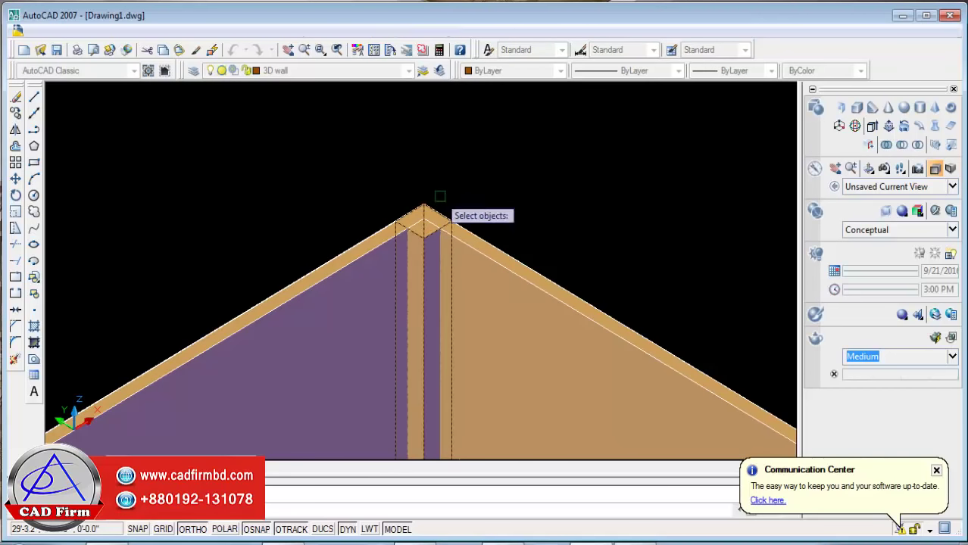
pyautogui.click(535, 291)
pyautogui.press('Return')
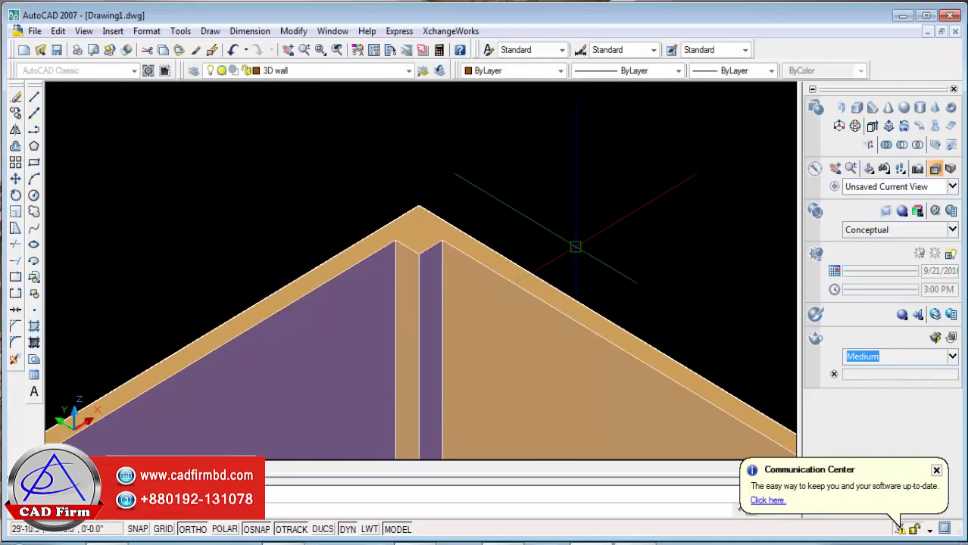
pyautogui.scroll(2, 560, 189)
pyautogui.scroll(1, 547, 110)
pyautogui.scroll(-4, 547, 111)
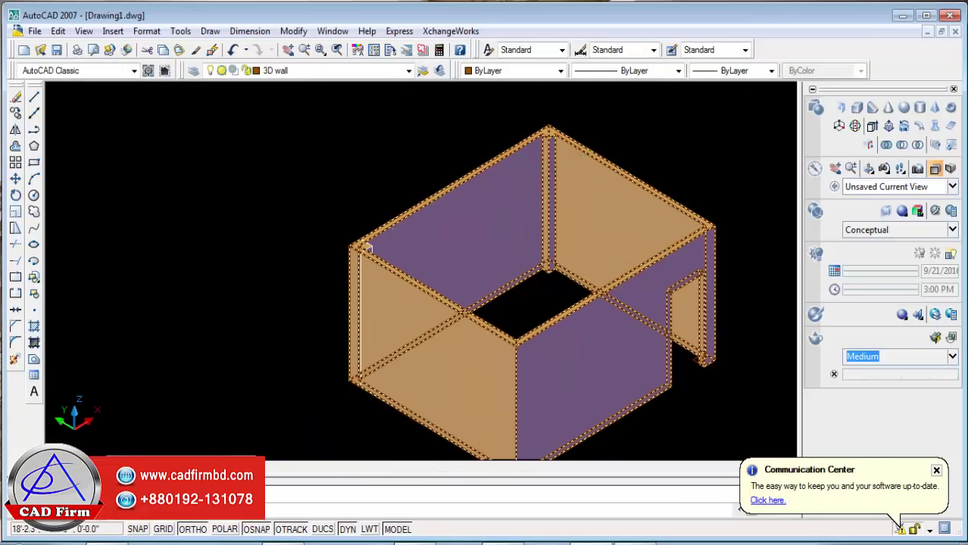
pyautogui.scroll(4, 356, 229)
# Union the second corner fill solid with its adjoining wall.
pyautogui.press('Return')
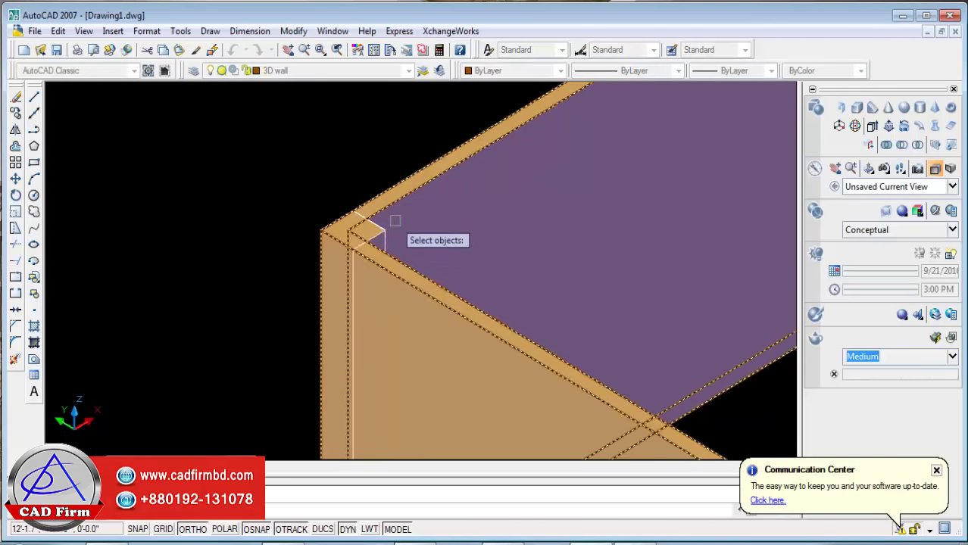
pyautogui.click(376, 233)
pyautogui.click(390, 196)
pyautogui.scroll(-4, 390, 196)
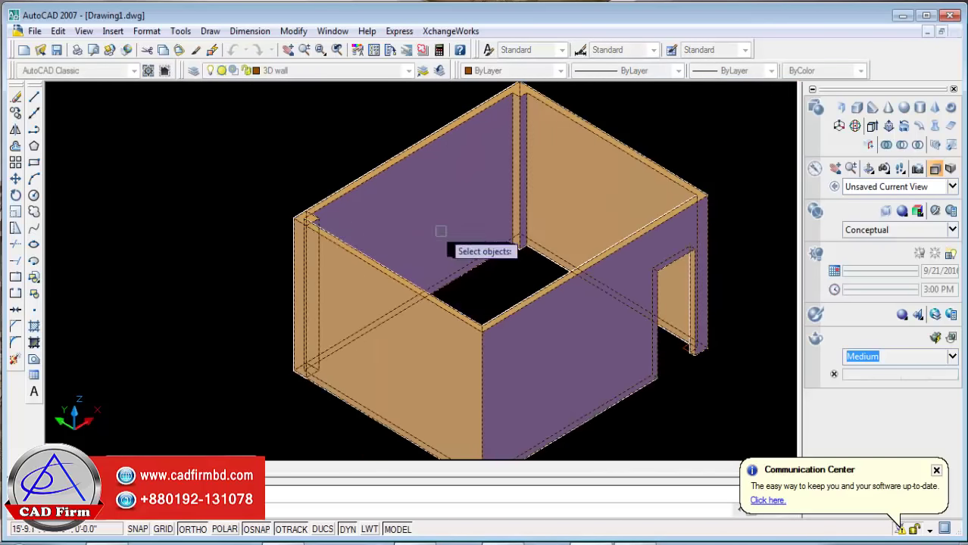
pyautogui.press('Return')
pyautogui.scroll(-3, 454, 265)
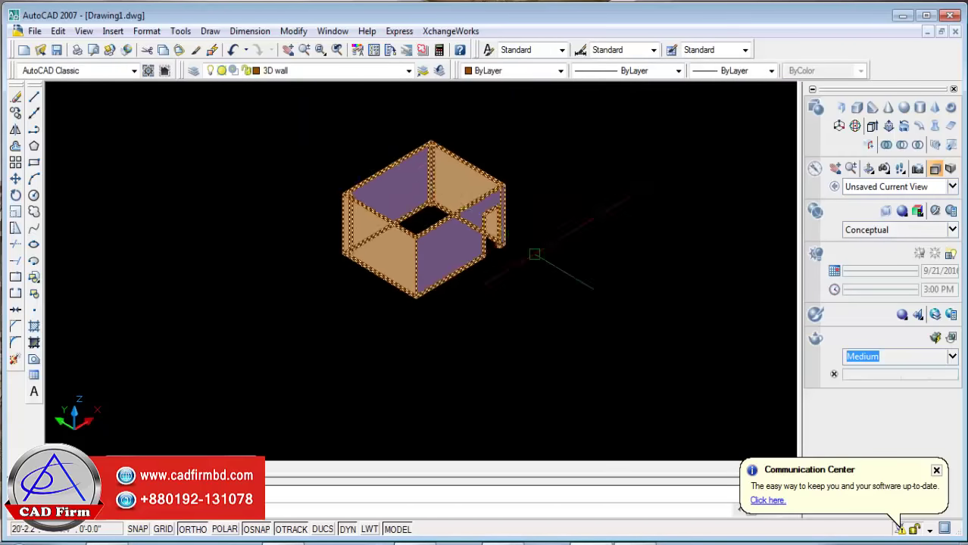
pyautogui.moveTo(498, 303); pyautogui.dragTo(536, 402, button='middle')
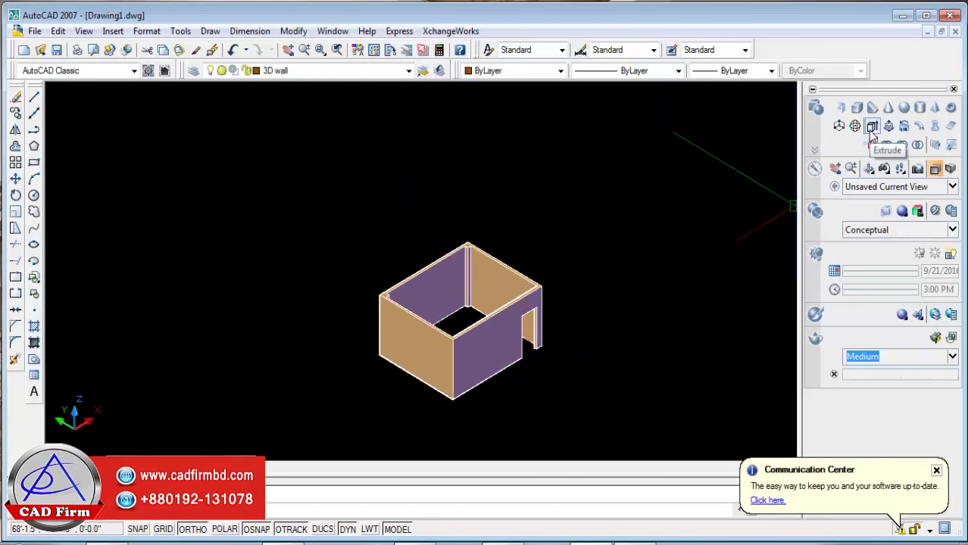
pyautogui.scroll(1, 590, 358)
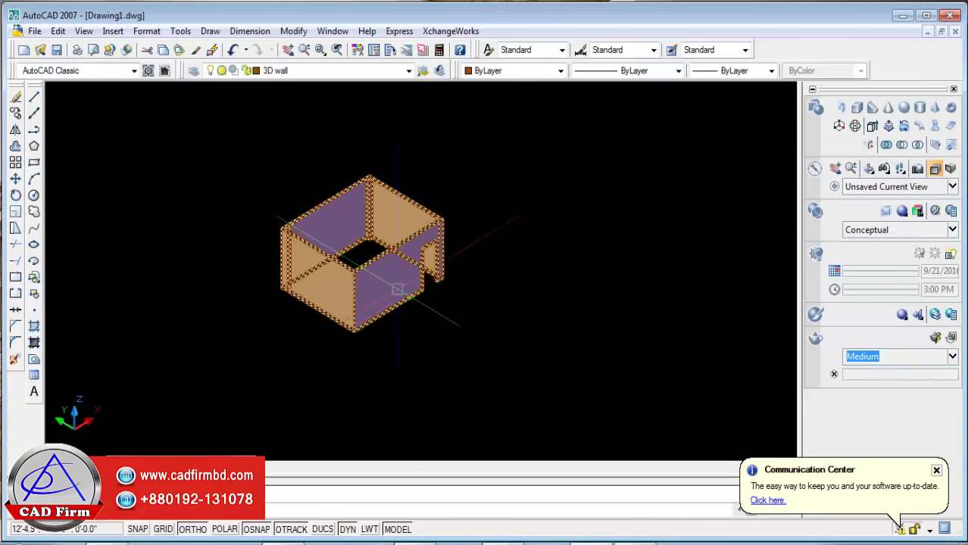
pyautogui.scroll(2, 591, 357)
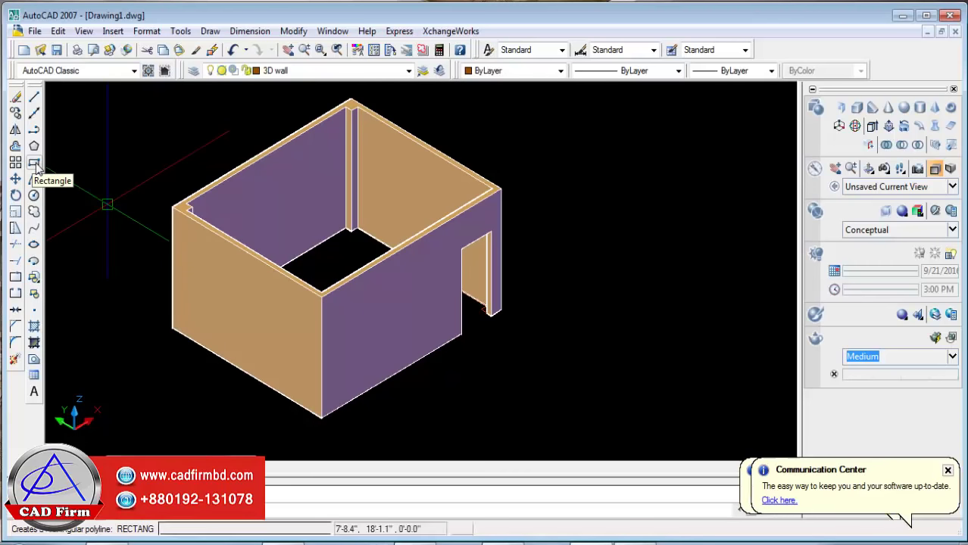
# Draw a small rectangle beside the room and a circle on one of its corners.
pyautogui.click(36, 165)
pyautogui.click(566, 376)
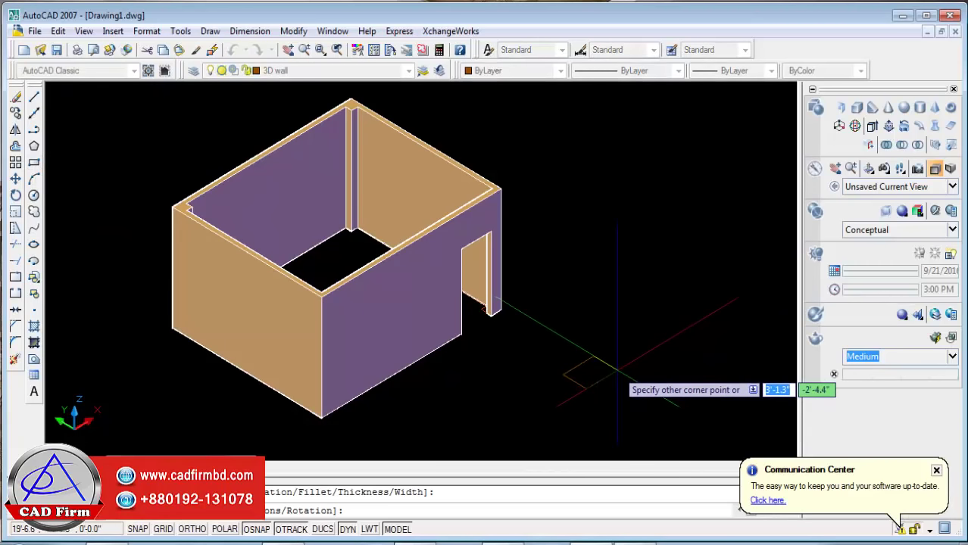
pyautogui.click(598, 365)
pyautogui.scroll(1, 682, 369)
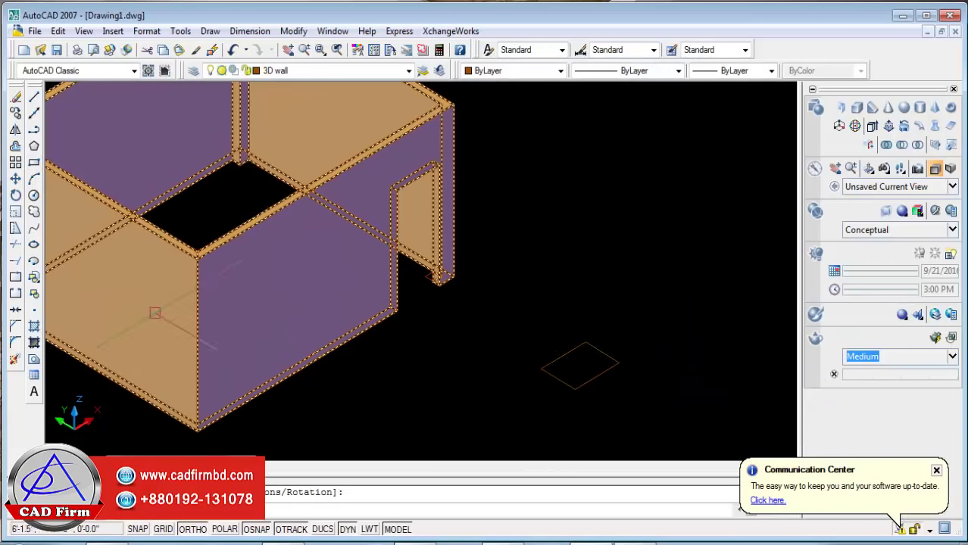
pyautogui.click(34, 195)
pyautogui.scroll(2, 599, 375)
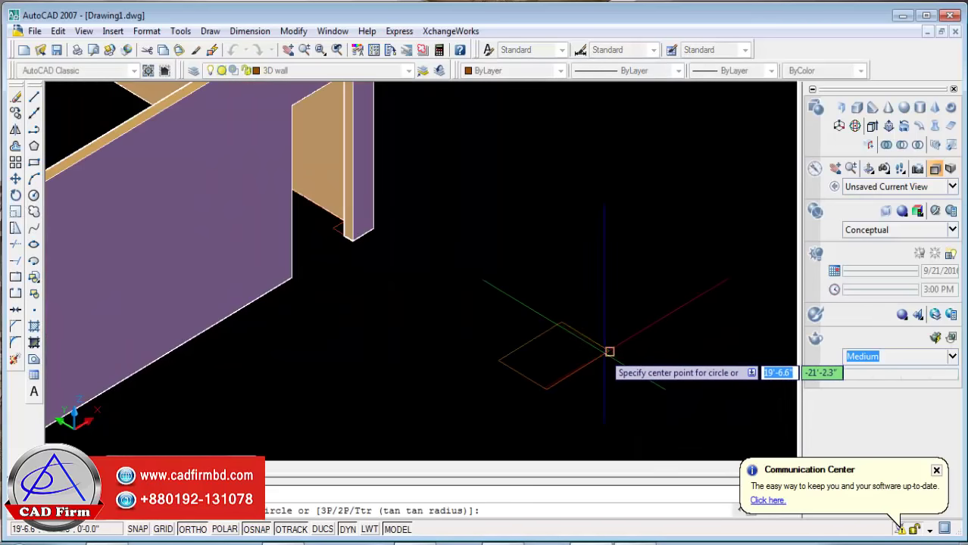
pyautogui.click(643, 340)
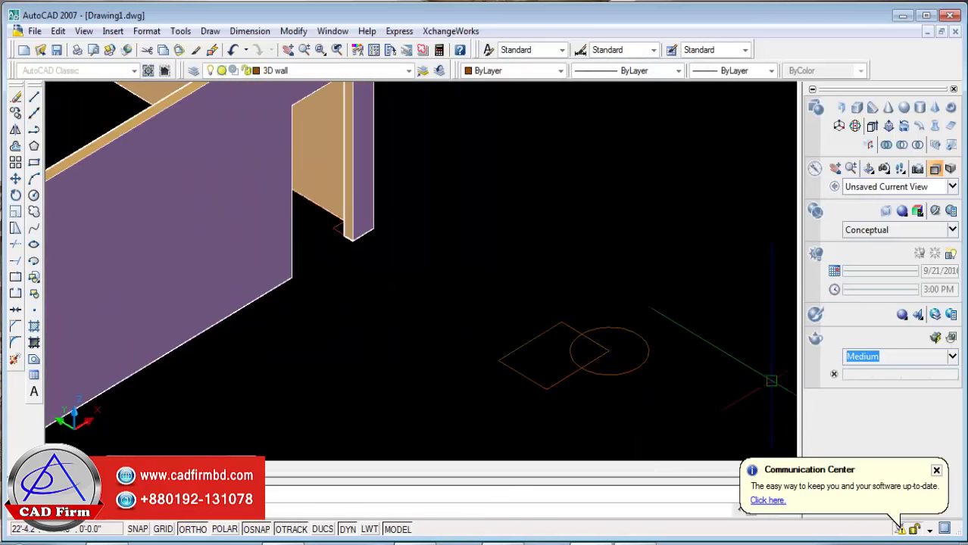
# Trim the circle outside the rectangle and the corner inside the arc, leaving a notch.
pyautogui.click(16, 246)
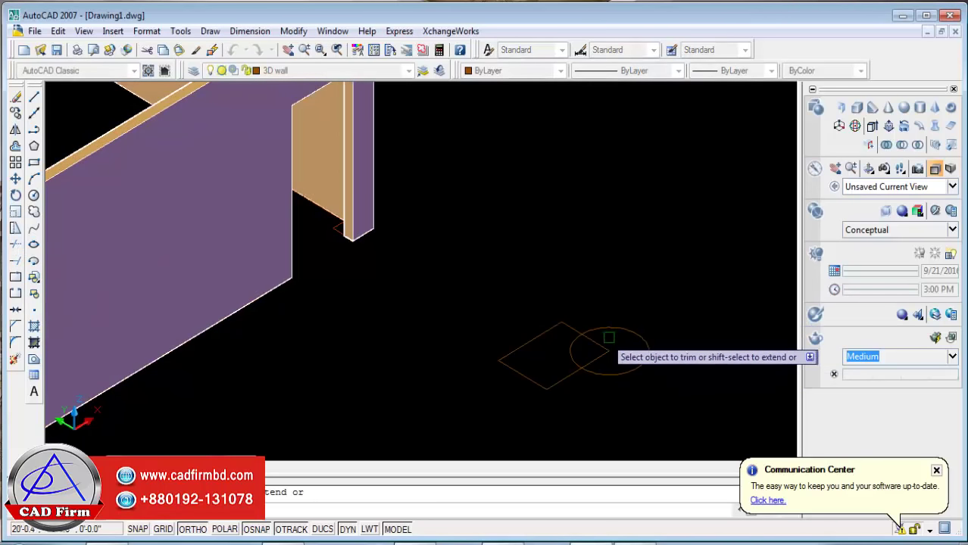
pyautogui.click(598, 340)
pyautogui.click(599, 342)
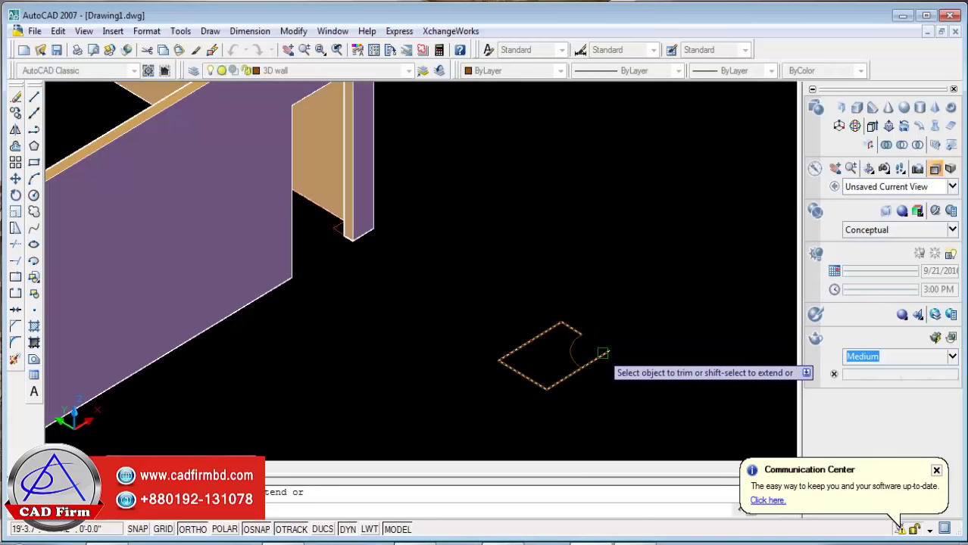
pyautogui.press('Escape')
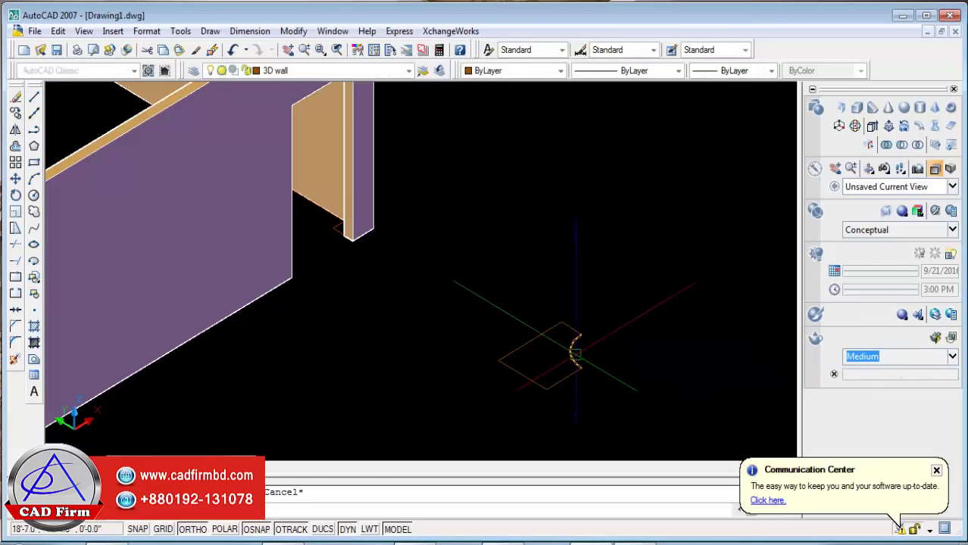
# Join the notched outline's pieces into one polyline with PEDIT.
pyautogui.write('pe')
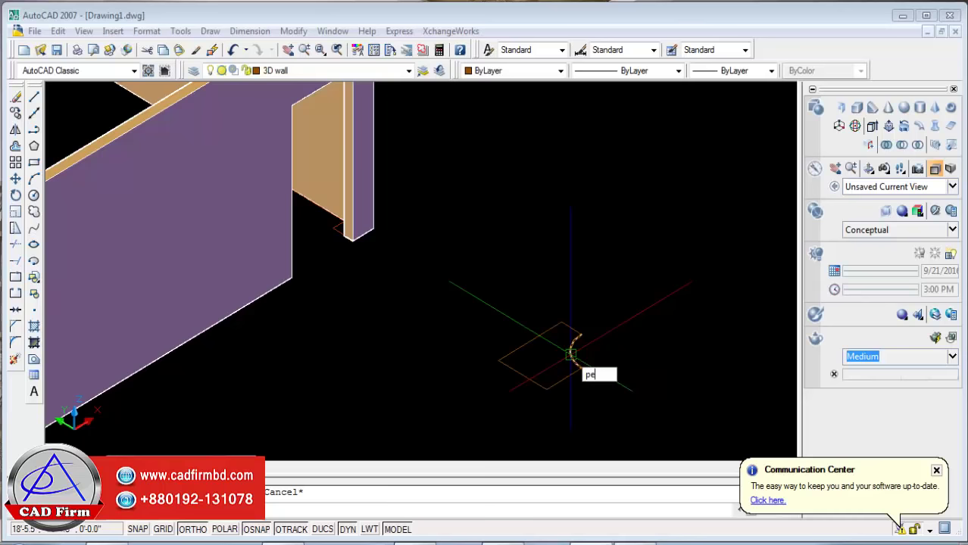
pyautogui.press('Return')
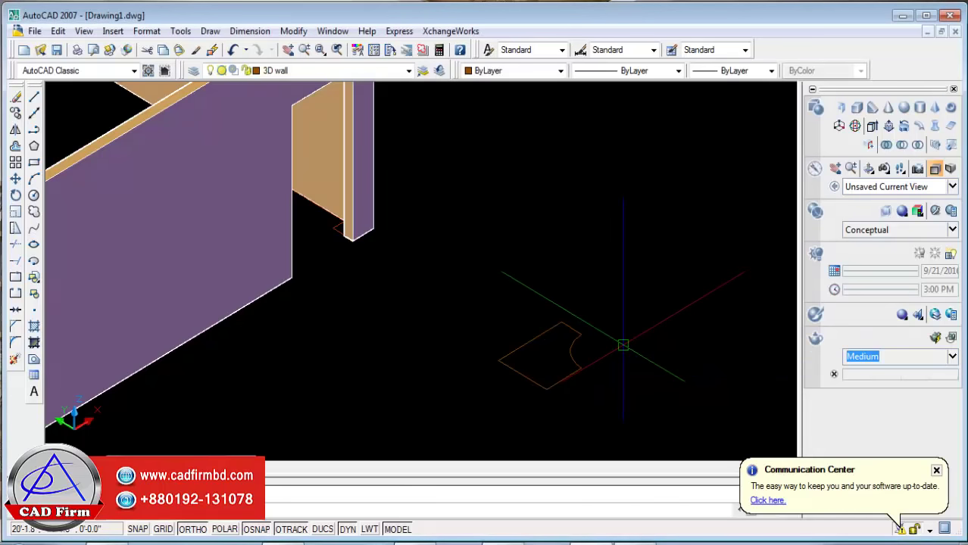
pyautogui.write('pe')
pyautogui.press('Return')
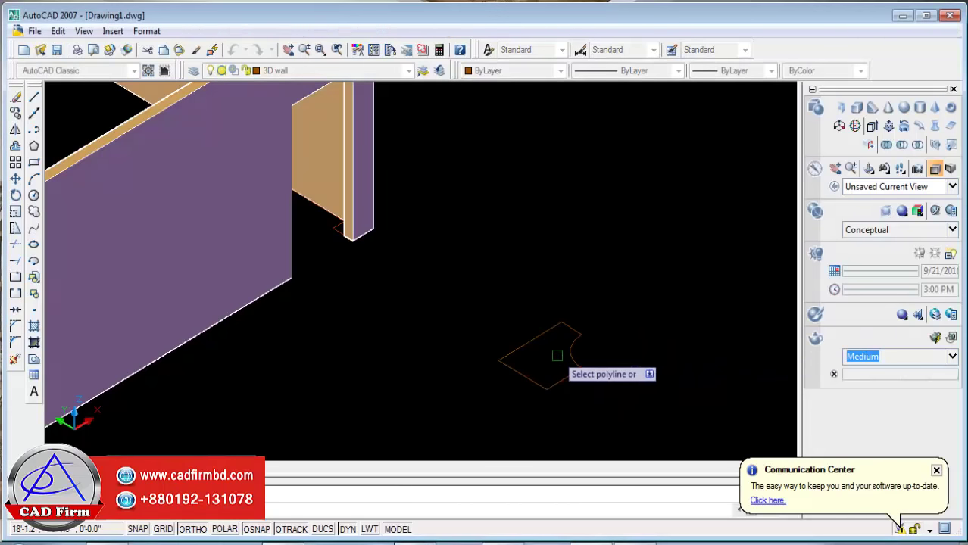
pyautogui.click(532, 340)
pyautogui.click(564, 392)
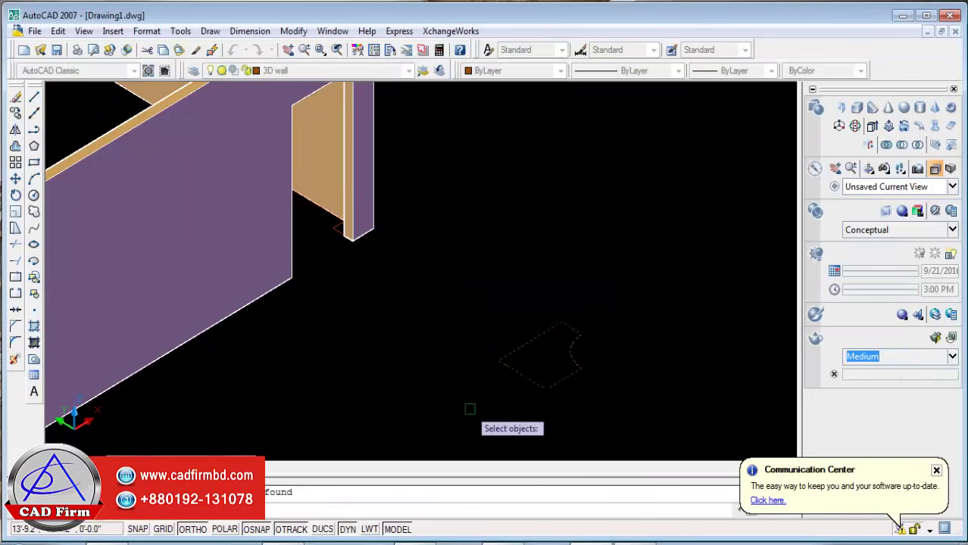
pyautogui.press('Return')
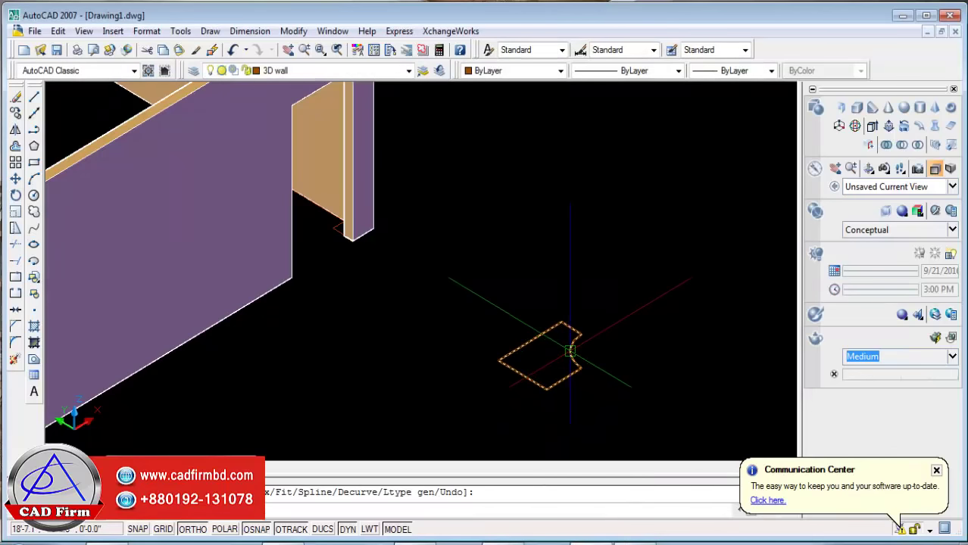
pyautogui.press('Return')
# Copy the notched outline up and to the right of the original.
pyautogui.click(534, 339)
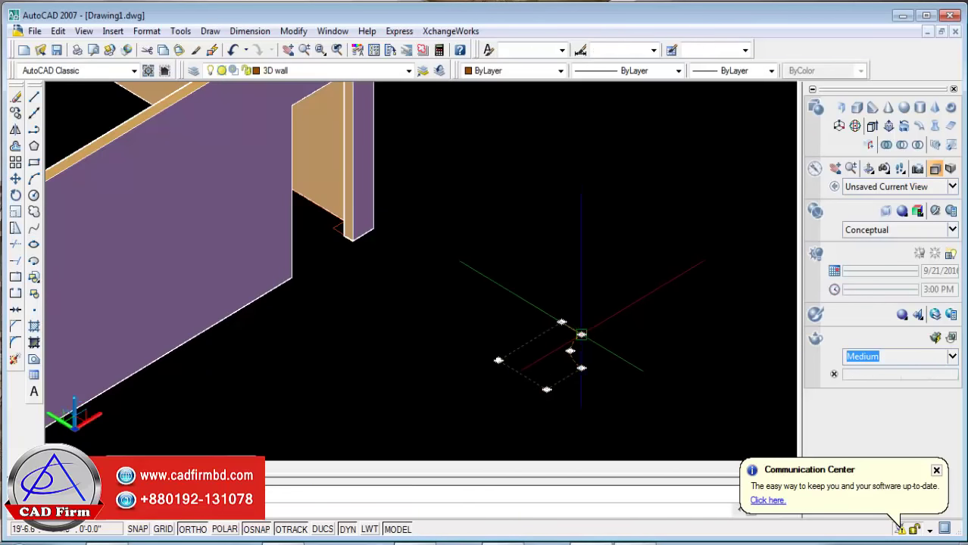
pyautogui.click(16, 113)
pyautogui.click(523, 417)
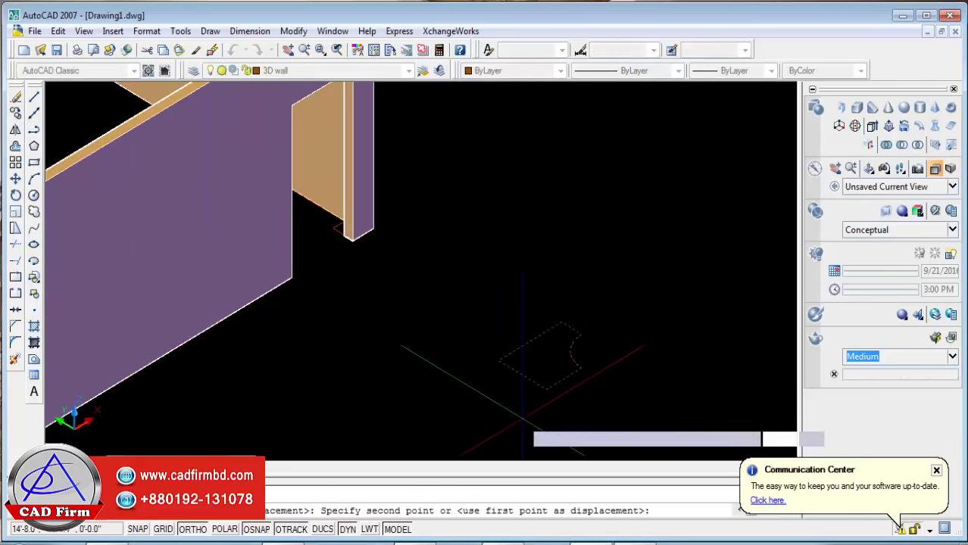
pyautogui.click(695, 356)
pyautogui.press('Return')
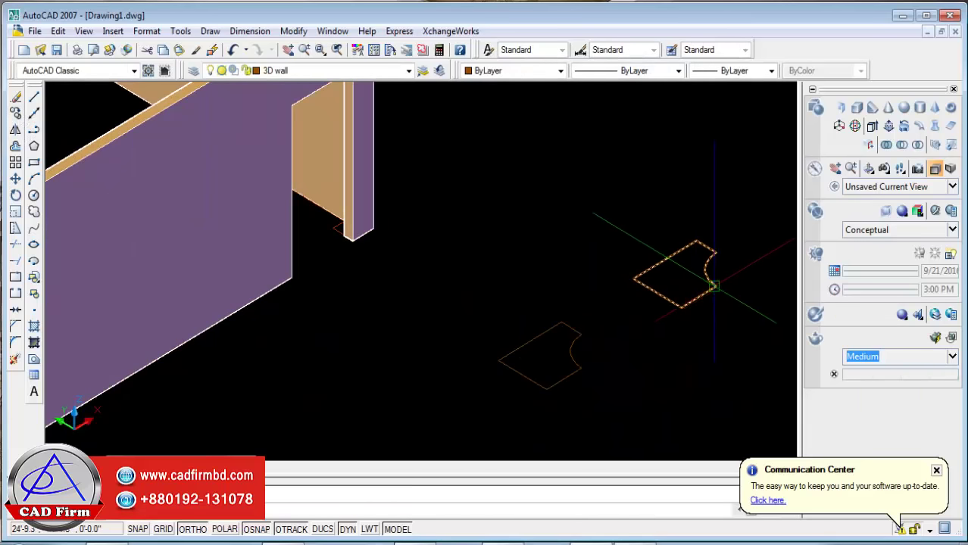
pyautogui.click(713, 286)
pyautogui.click(14, 360)
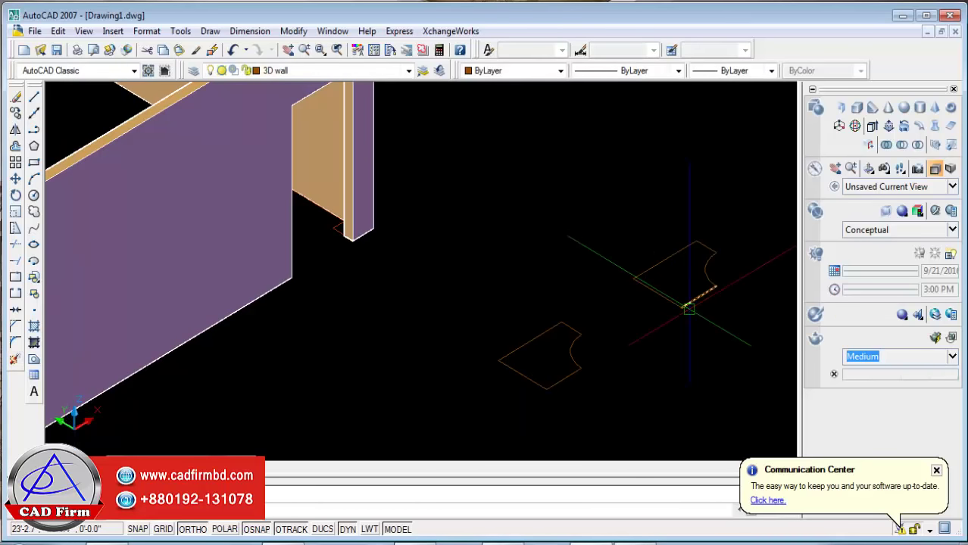
# Extrude the upper-right notched outline into a tall column solid.
pyautogui.click(871, 127)
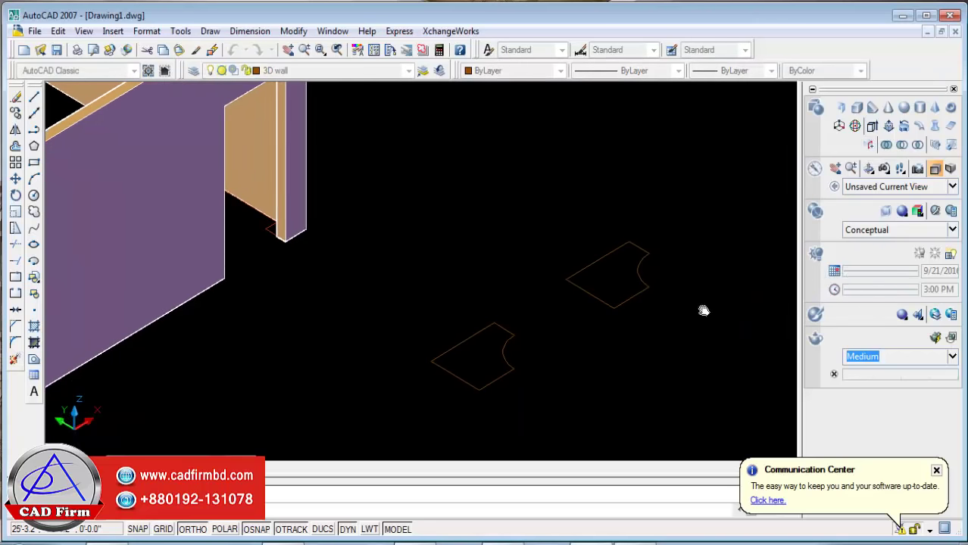
pyautogui.click(698, 214)
pyautogui.click(551, 349)
pyautogui.press('Return')
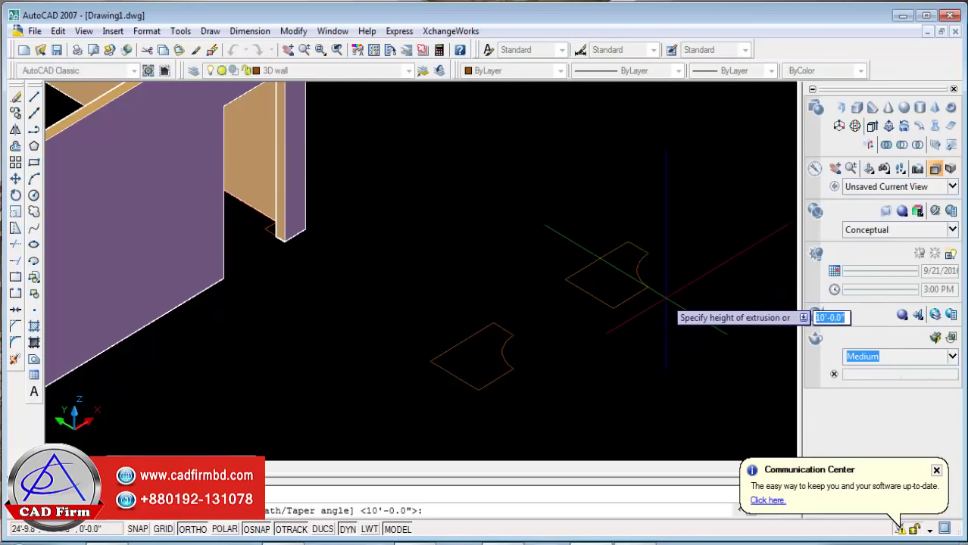
pyautogui.click(649, 286)
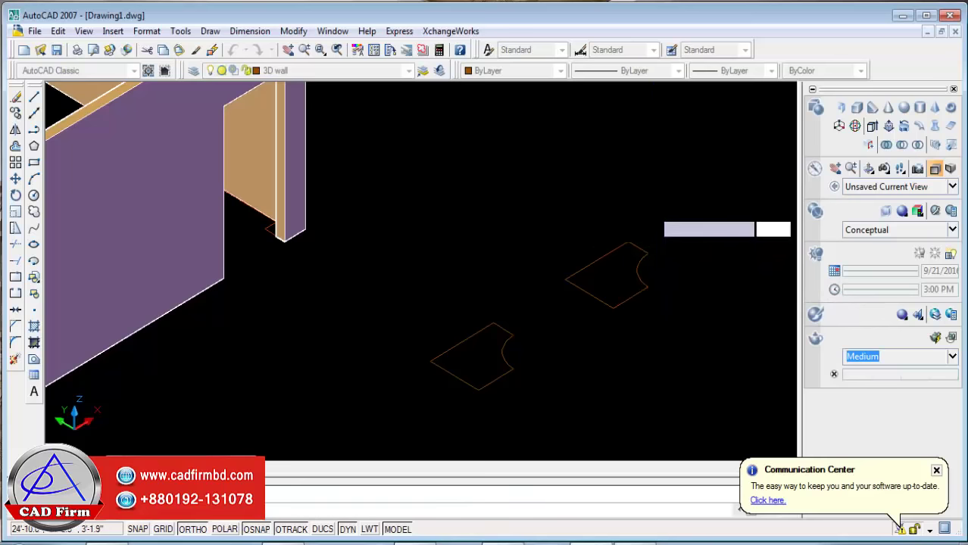
pyautogui.click(676, 229)
pyautogui.scroll(3, 751, 315)
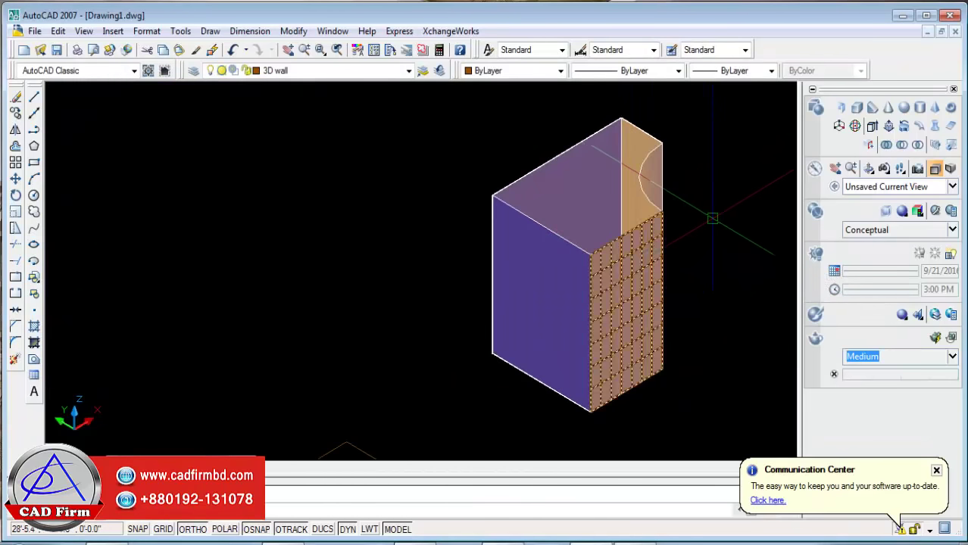
pyautogui.scroll(3, 705, 197)
pyautogui.scroll(-4, 664, 150)
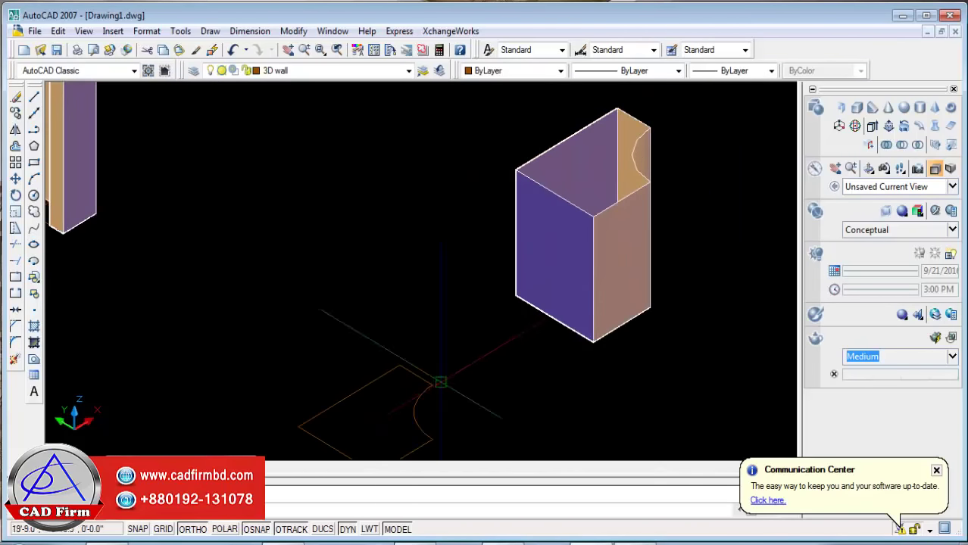
pyautogui.moveTo(440, 382)
pyautogui.mouseDown(button='middle')
pyautogui.moveTo(624, 309)
pyautogui.moveTo(623, 320)
pyautogui.moveTo(618, 256)
pyautogui.mouseUp(button='middle')
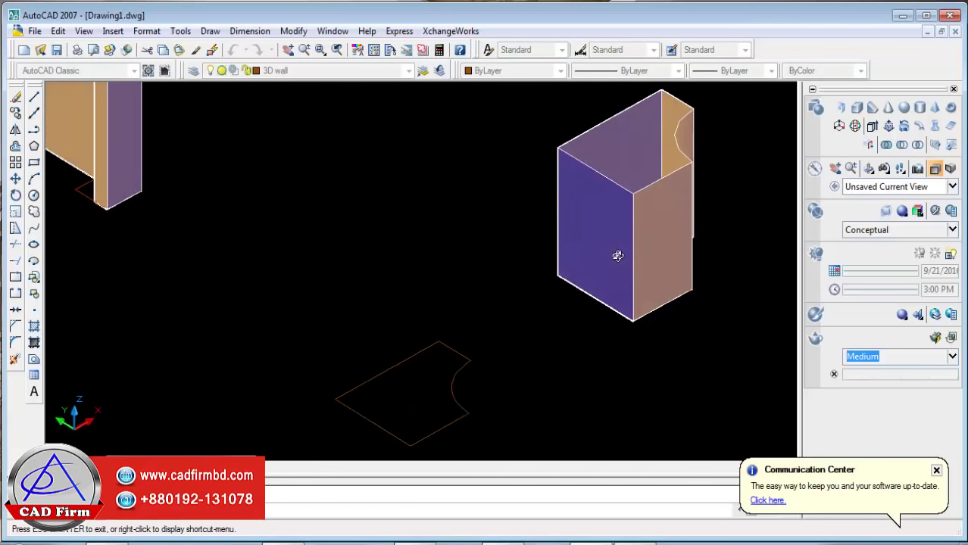
# Extrude the lower notched outline into a matching column solid.
pyautogui.click(873, 126)
pyautogui.click(439, 422)
pyautogui.press('Return')
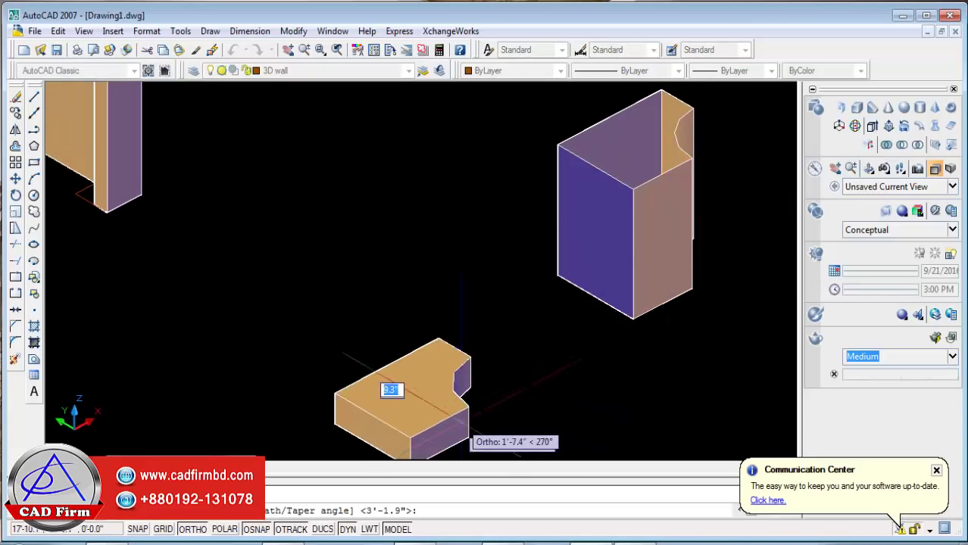
pyautogui.click(467, 238)
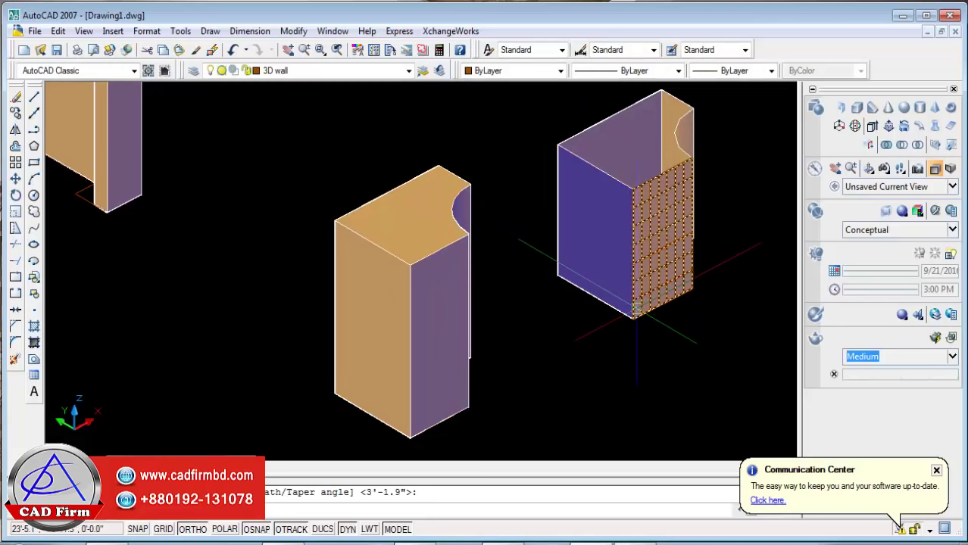
pyautogui.moveTo(636, 309)
pyautogui.mouseDown(button='middle')
pyautogui.moveTo(595, 331)
pyautogui.moveTo(528, 251)
pyautogui.moveTo(548, 173)
pyautogui.mouseUp(button='middle')
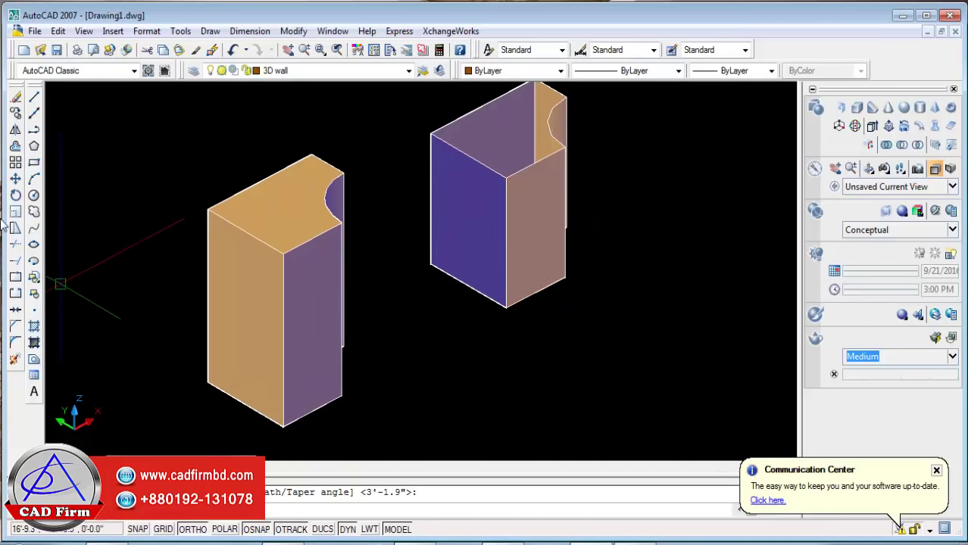
# Draw an L-shaped outline beside the notched columns.
pyautogui.click(35, 97)
pyautogui.click(530, 396)
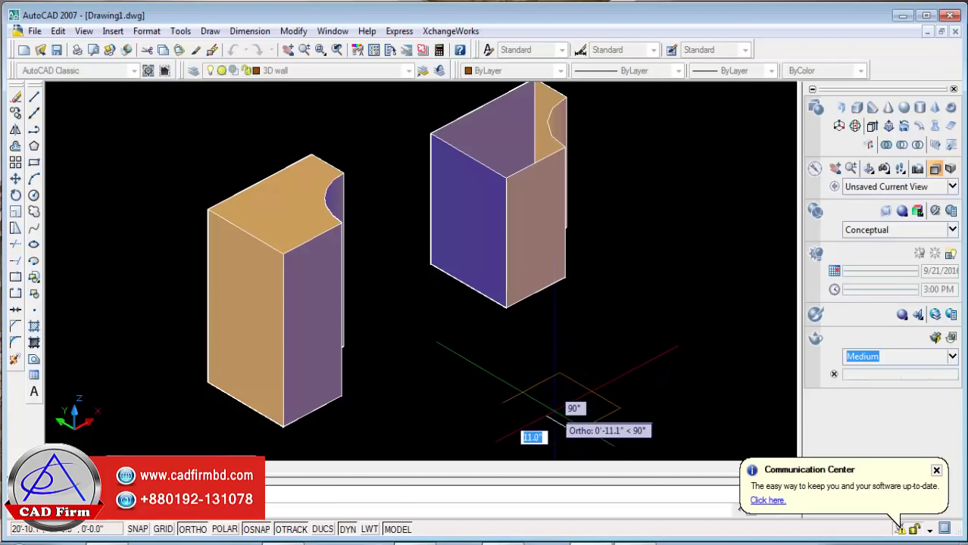
pyautogui.click(574, 420)
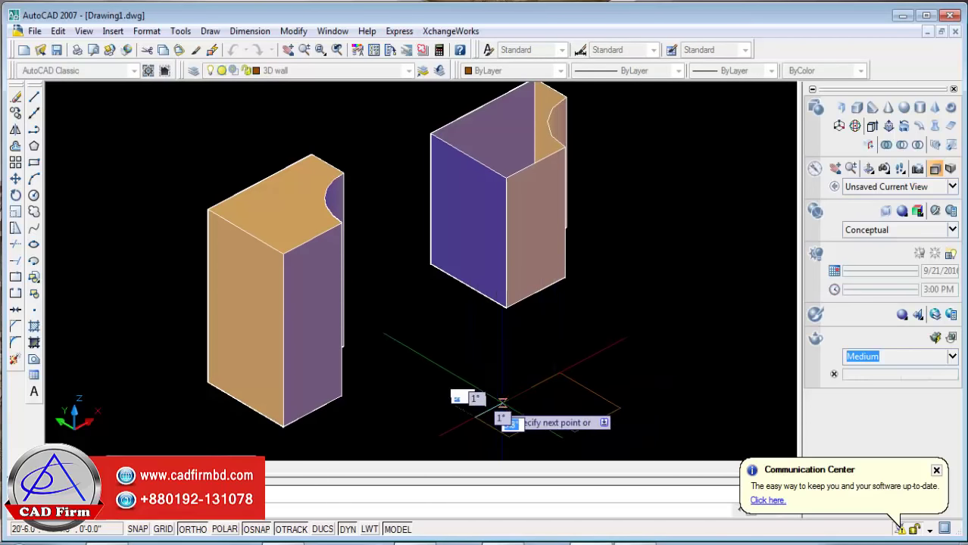
pyautogui.moveTo(529, 412); pyautogui.dragTo(454, 369, button='middle')
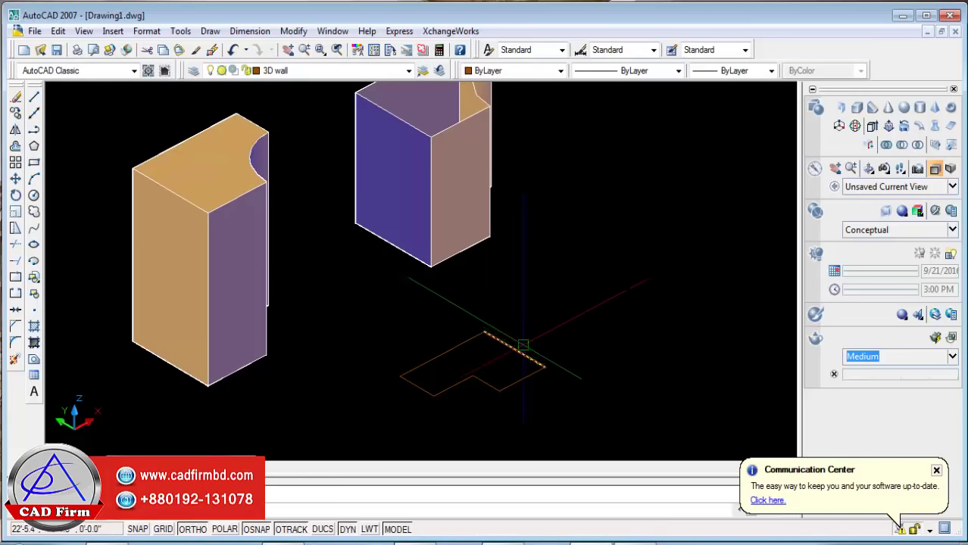
# Copy the L-shaped outline to the upper right.
pyautogui.click(16, 113)
pyautogui.click(580, 303)
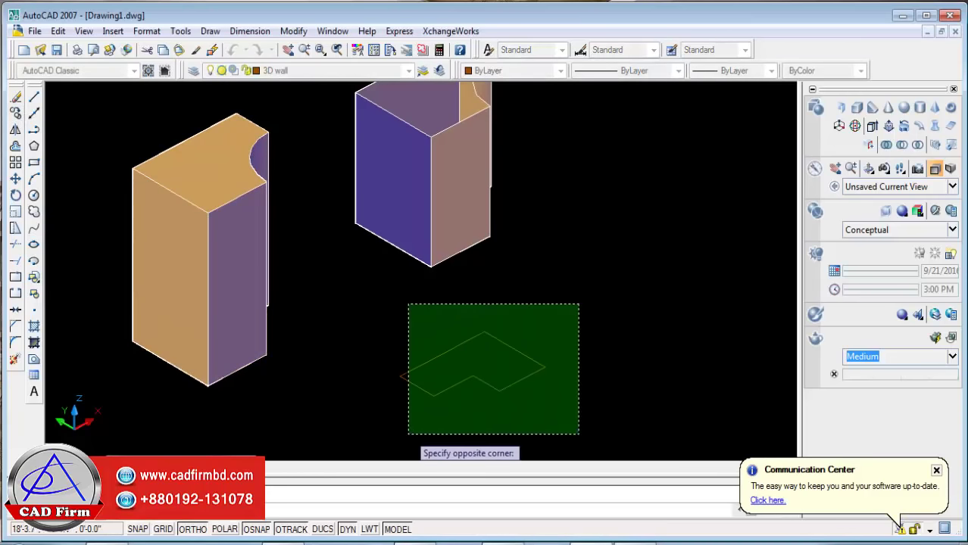
pyautogui.click(406, 437)
pyautogui.press('Return')
pyautogui.click(595, 415)
pyautogui.click(750, 334)
pyautogui.press('Return')
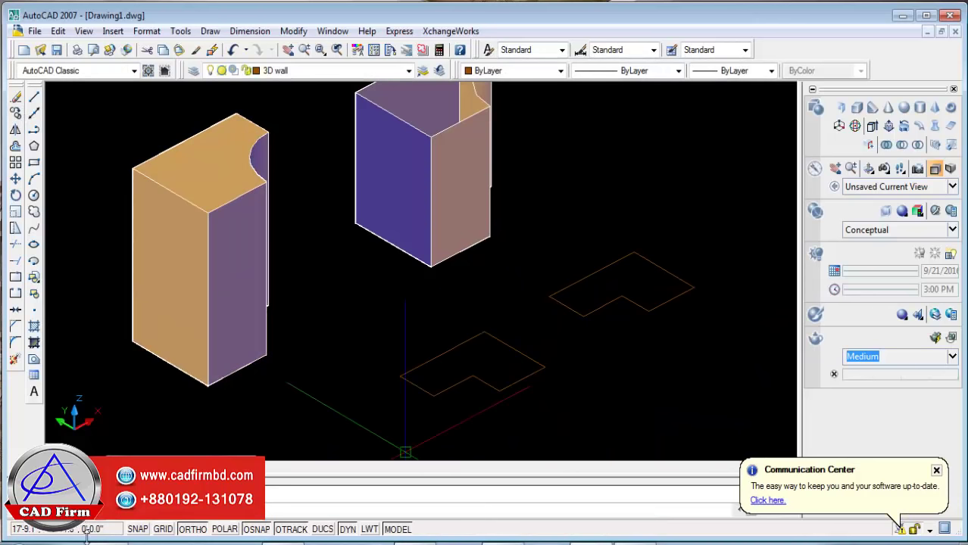
# Extrude the copied L-outline into a tall L-shaped solid.
pyautogui.click(871, 127)
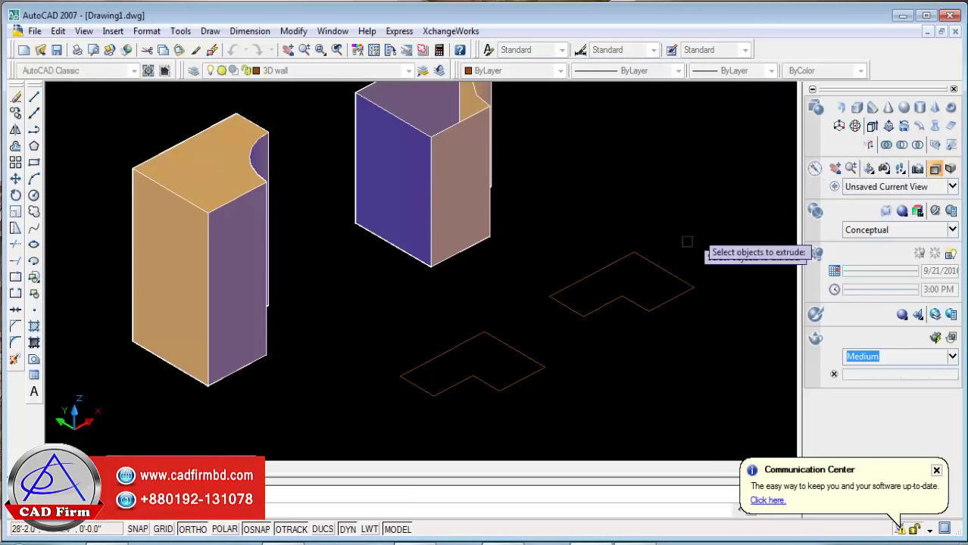
pyautogui.click(707, 212)
pyautogui.click(550, 331)
pyautogui.press('Return')
pyautogui.click(583, 316)
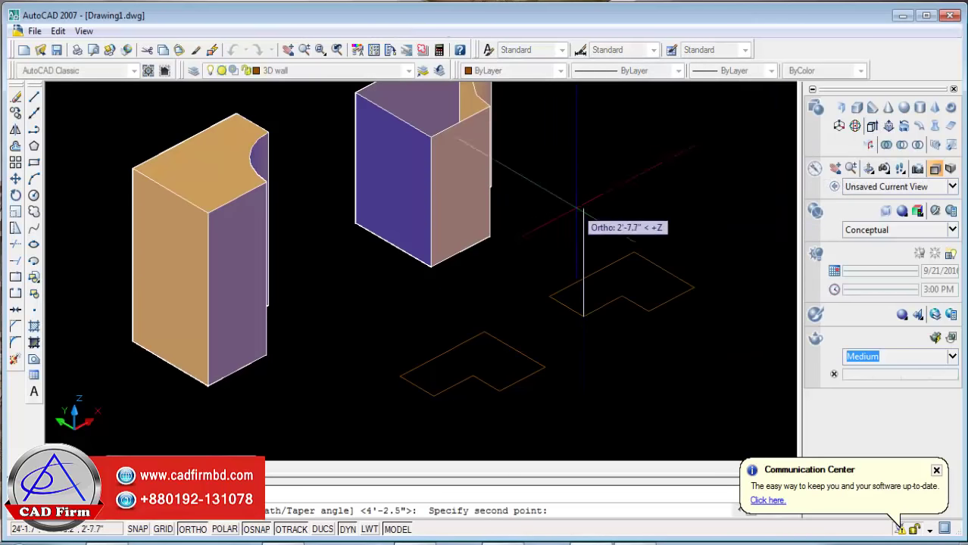
pyautogui.click(580, 204)
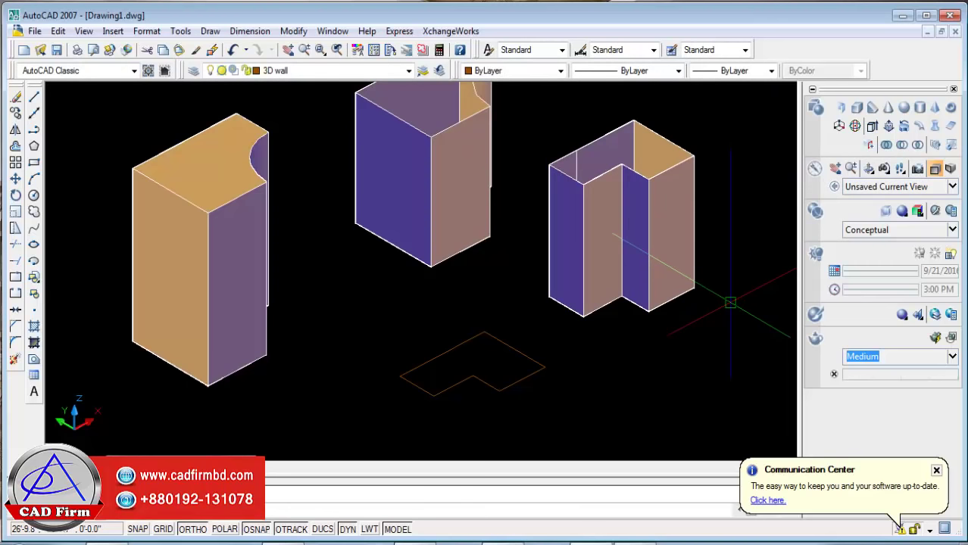
pyautogui.scroll(5, 627, 90)
pyautogui.scroll(-4, 525, 373)
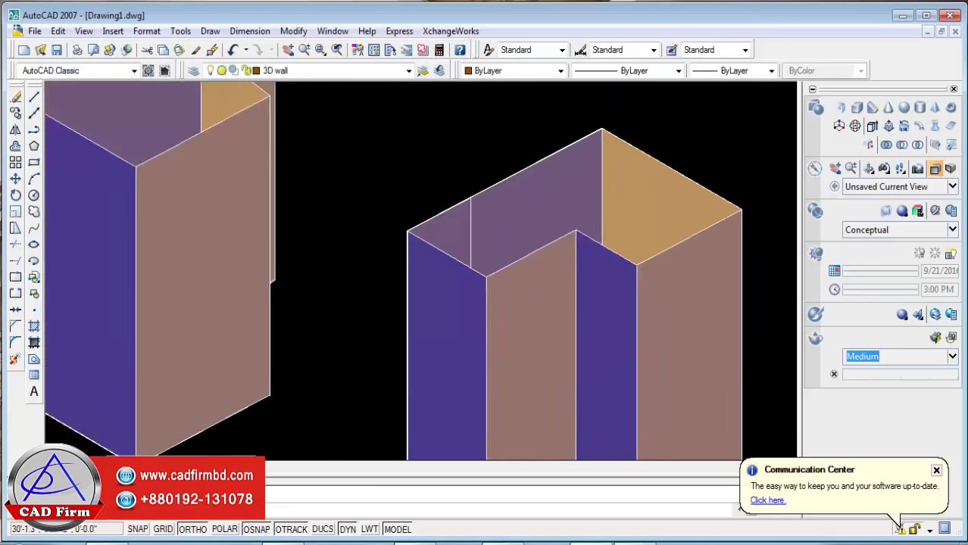
# Convert the original L-outline to a polyline and join its segments with PEDIT.
pyautogui.write('pe')
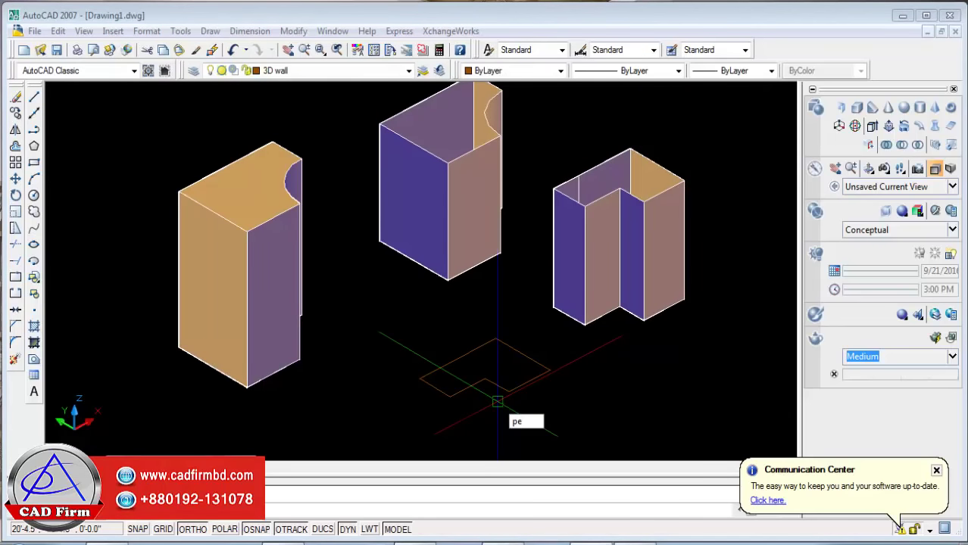
pyautogui.press('Return')
pyautogui.click(531, 380)
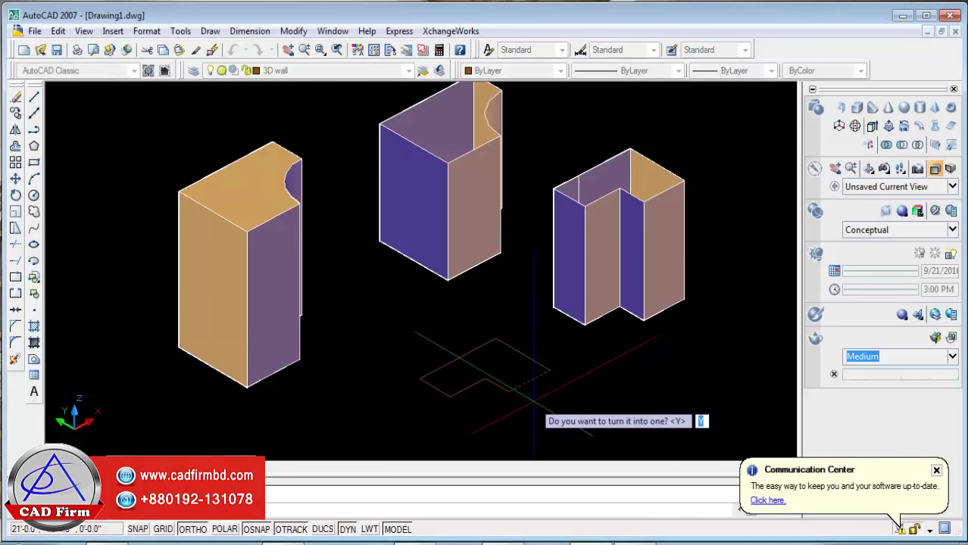
pyautogui.press('Return')
pyautogui.click(581, 454)
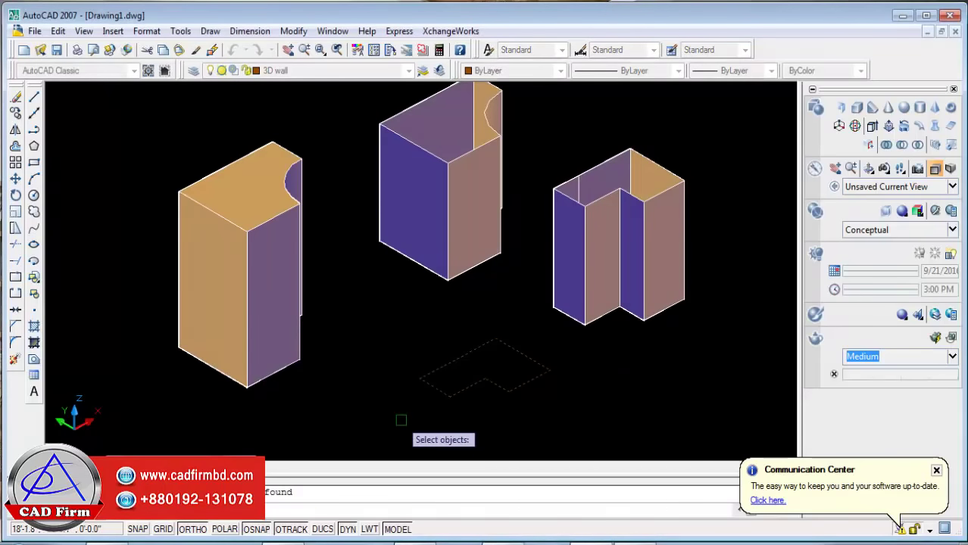
pyautogui.press('Return')
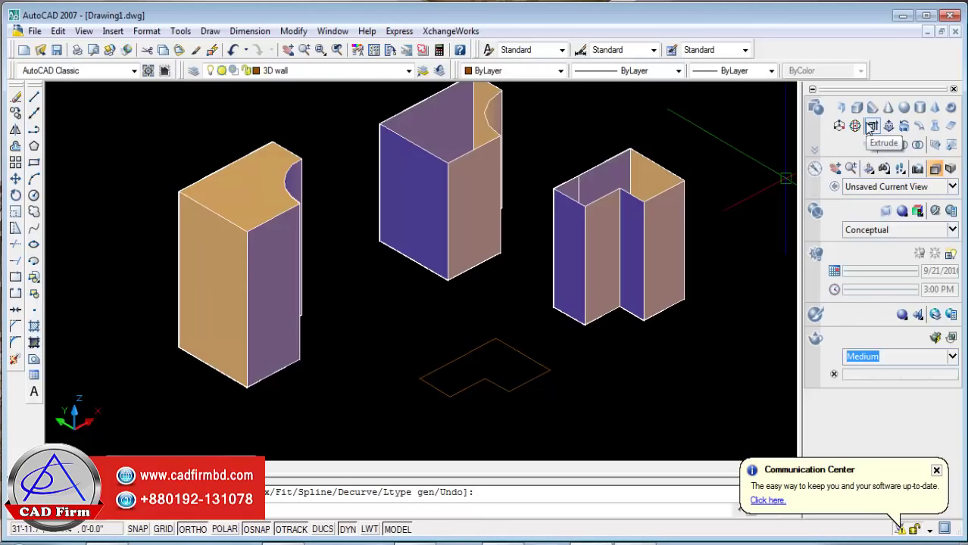
# Extrude the joined L-outline into a second tall L-shaped solid.
pyautogui.click(873, 126)
pyautogui.click(451, 392)
pyautogui.press('Return')
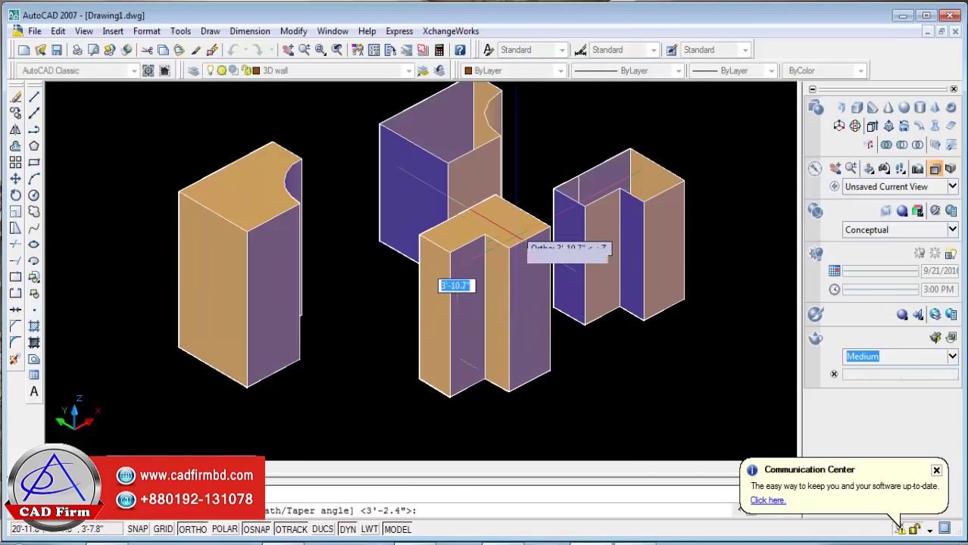
pyautogui.click(695, 212)
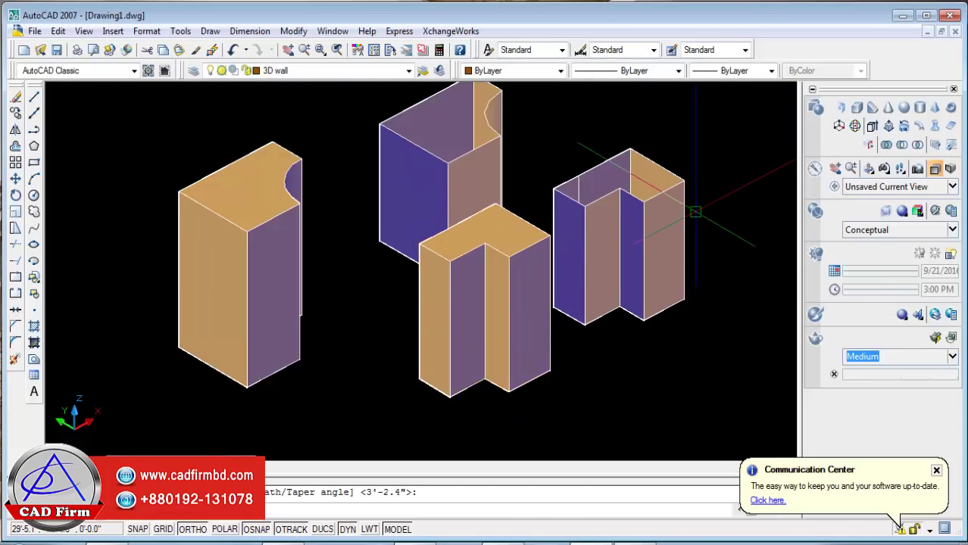
pyautogui.scroll(-2, 605, 227)
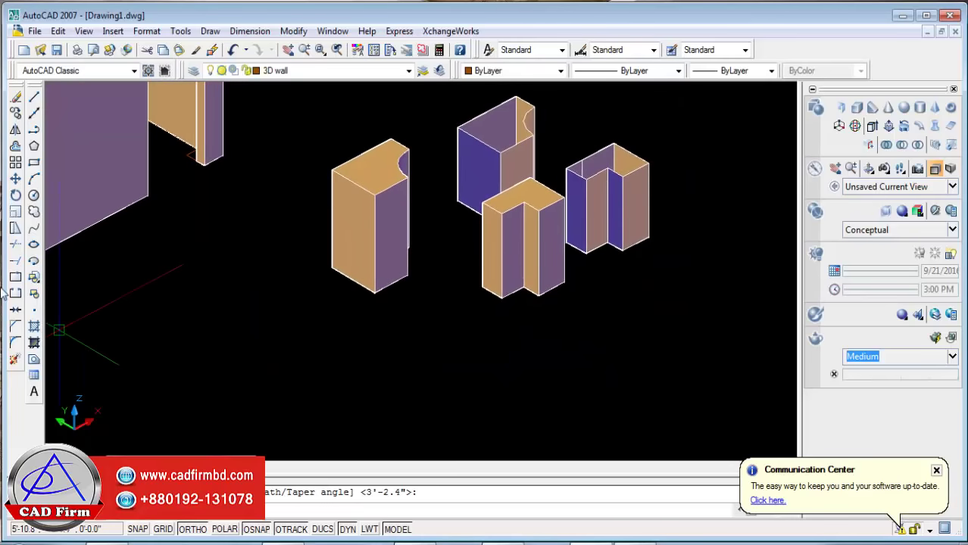
# Draw an arc polysolid wall in front of the test solids.
pyautogui.click(34, 179)
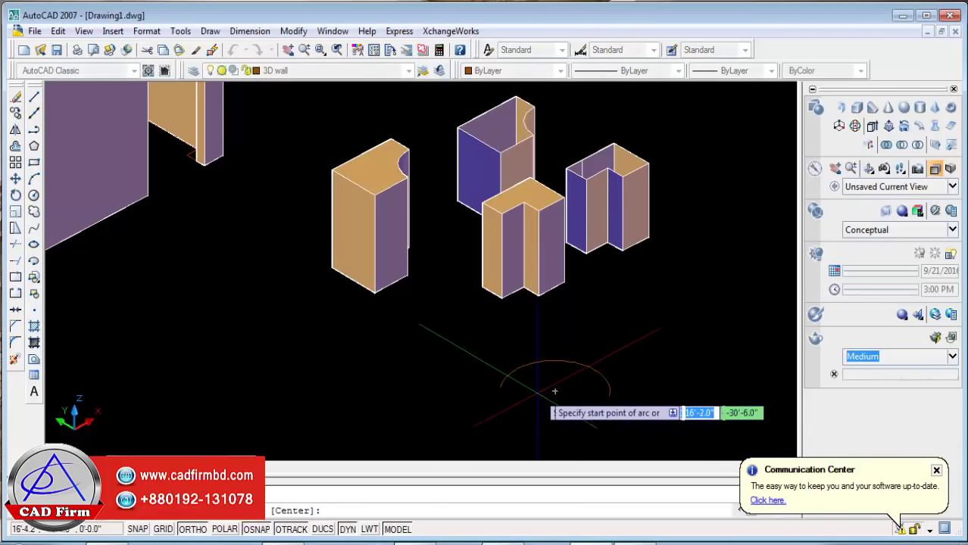
pyautogui.click(610, 395)
pyautogui.click(610, 395)
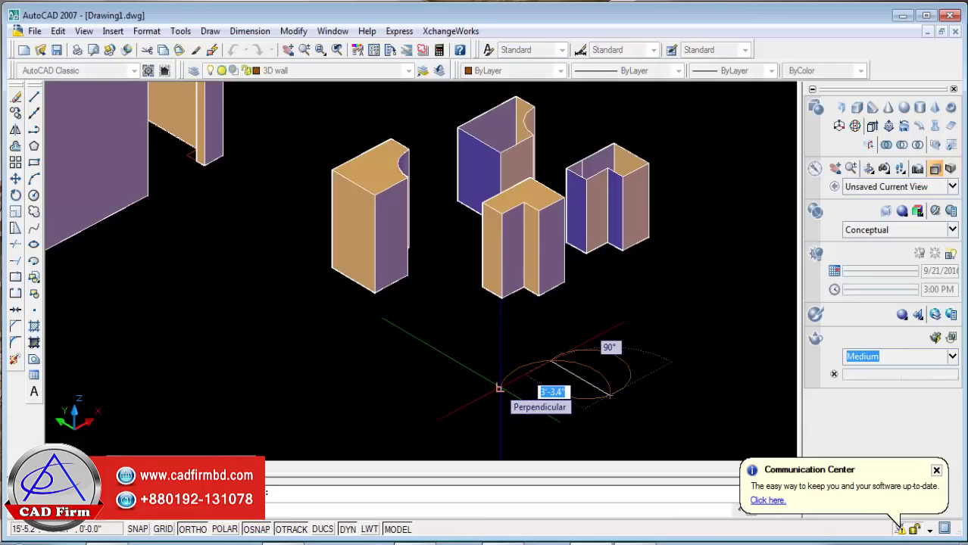
pyautogui.click(499, 389)
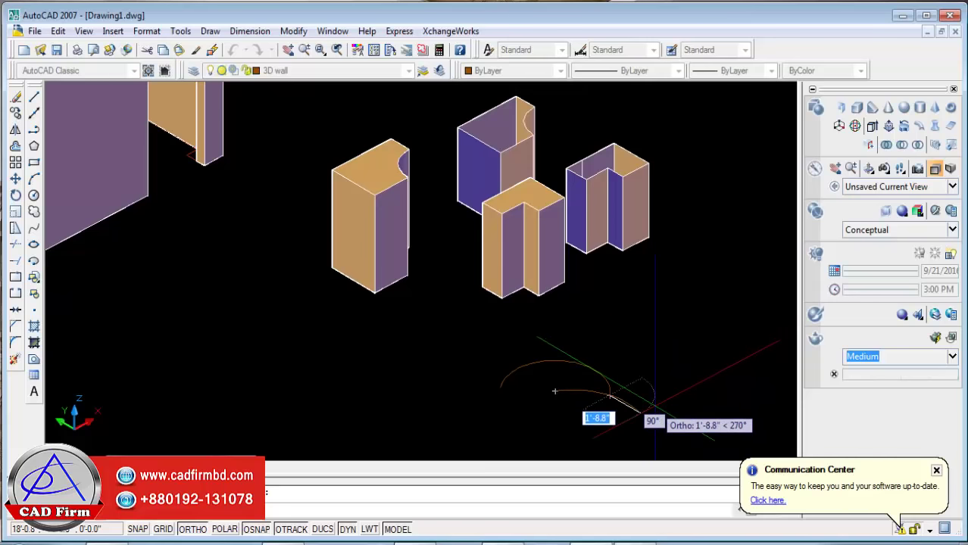
pyautogui.write('0')
pyautogui.press('Return')
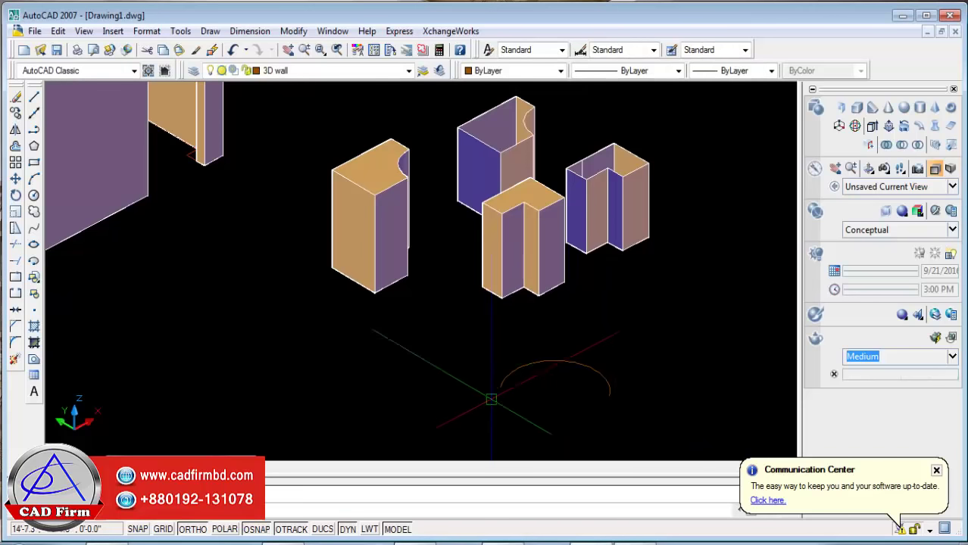
# Draw a wall from the arc's left end with a straight segment then an arc, completing the curved outline.
pyautogui.press('Return')
pyautogui.click(502, 385)
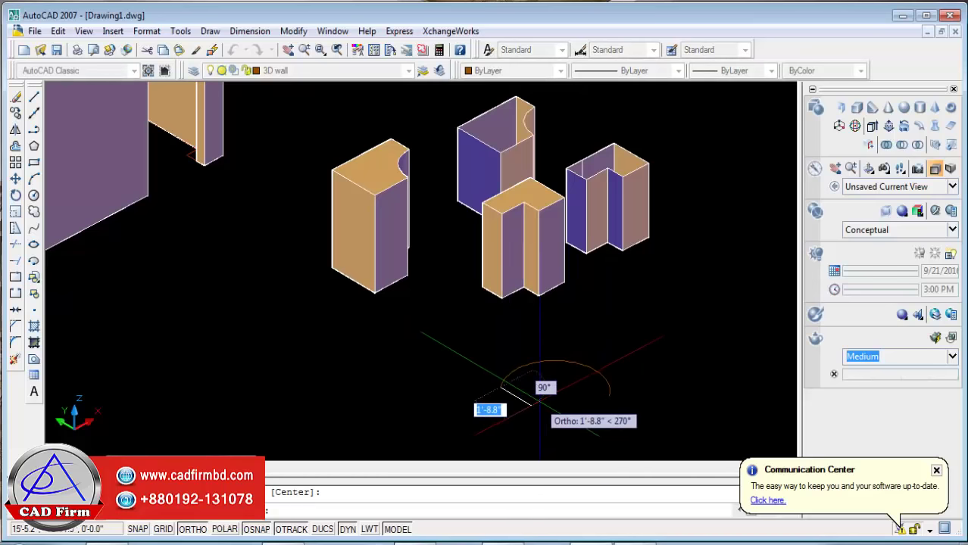
pyautogui.click(530, 405)
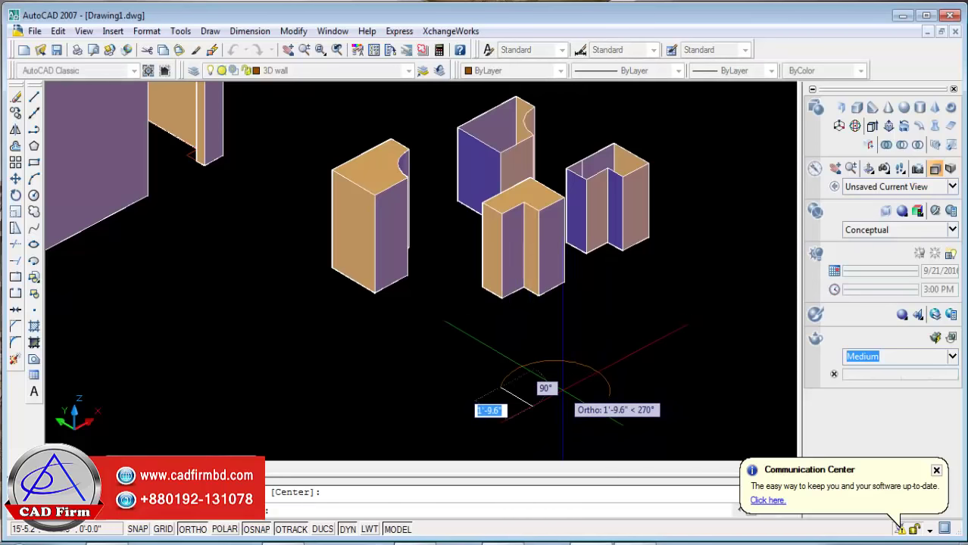
pyautogui.write('a')
pyautogui.press('Return')
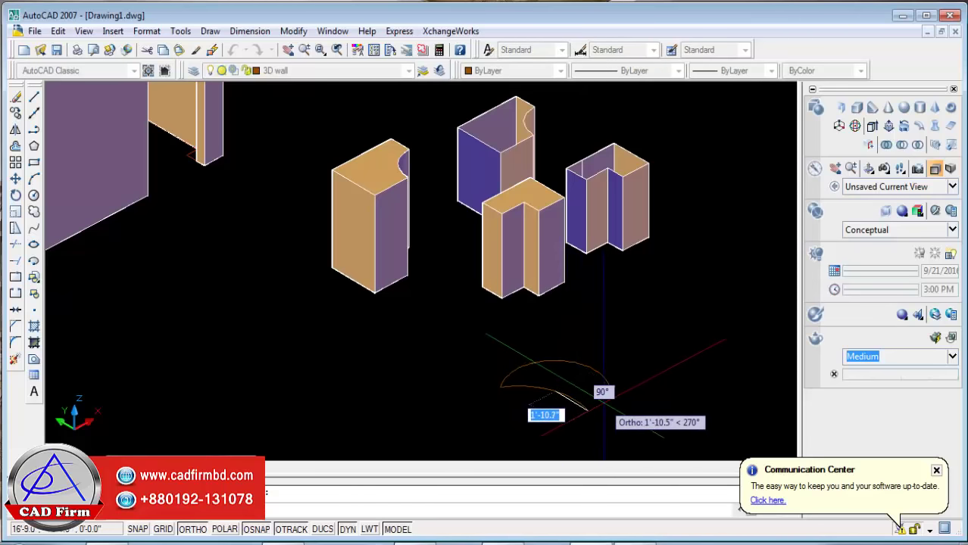
pyautogui.click(606, 403)
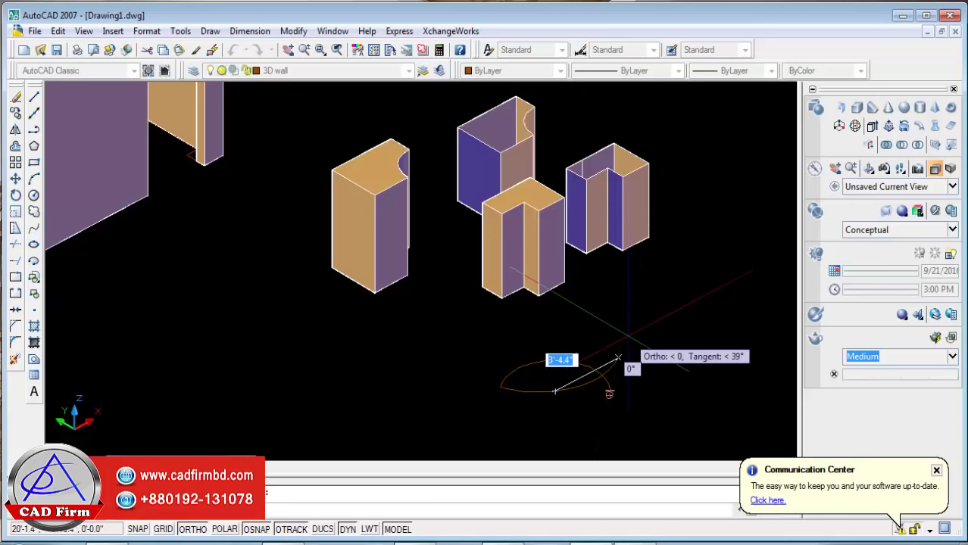
pyautogui.press('Return')
# Draw a line closing the base between the two arc ends.
pyautogui.scroll(2, 510, 398)
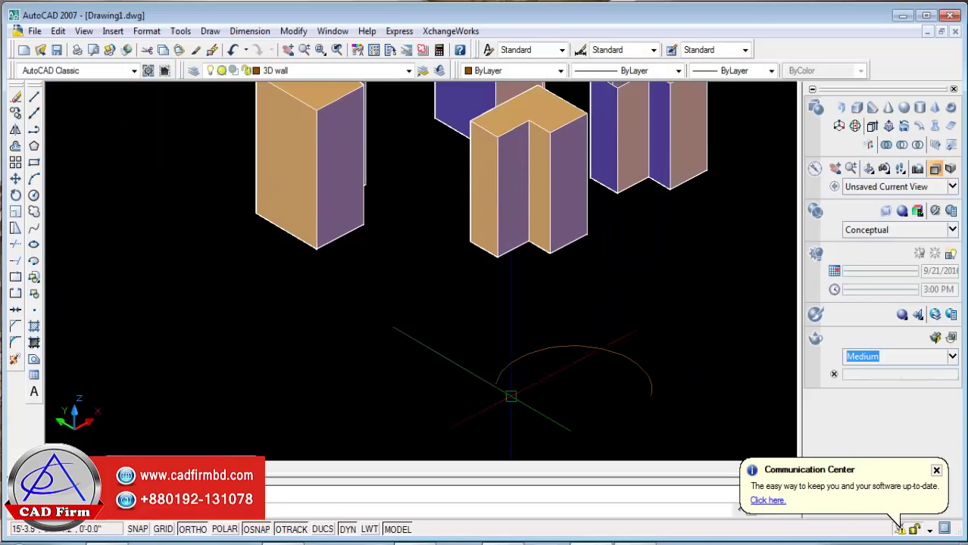
pyautogui.click(34, 98)
pyautogui.click(496, 383)
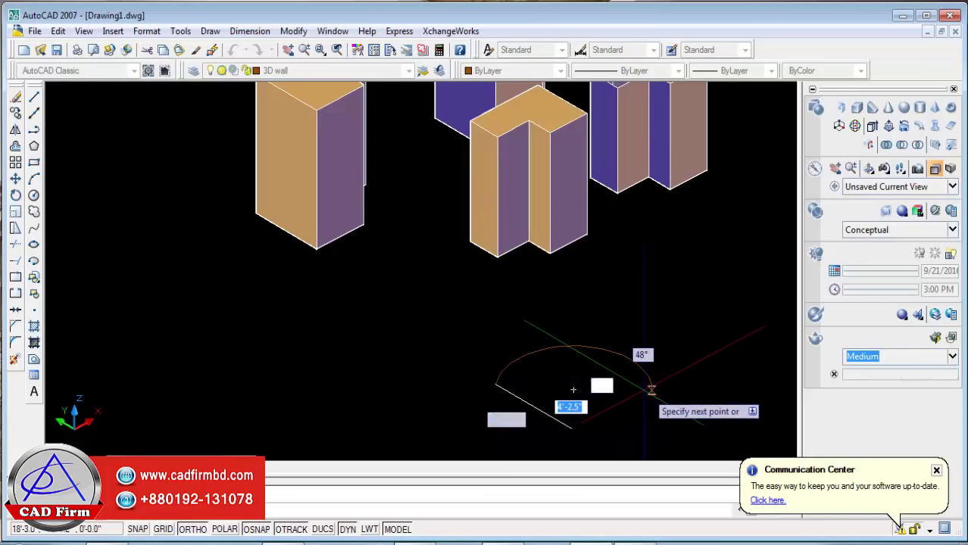
pyautogui.click(651, 394)
pyautogui.press('Return')
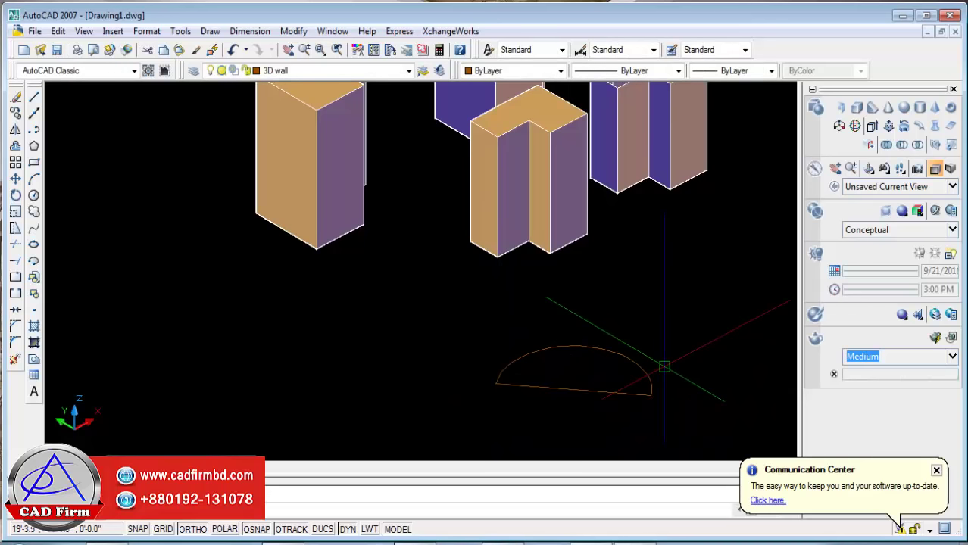
# Use PEDIT to join the arc and base line into one closed polyline.
pyautogui.write('p')
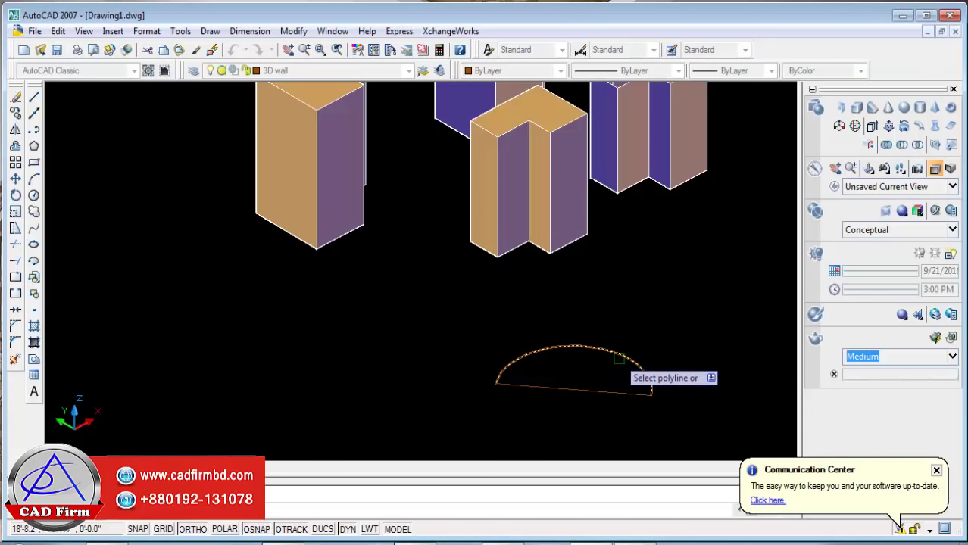
pyautogui.press('Return')
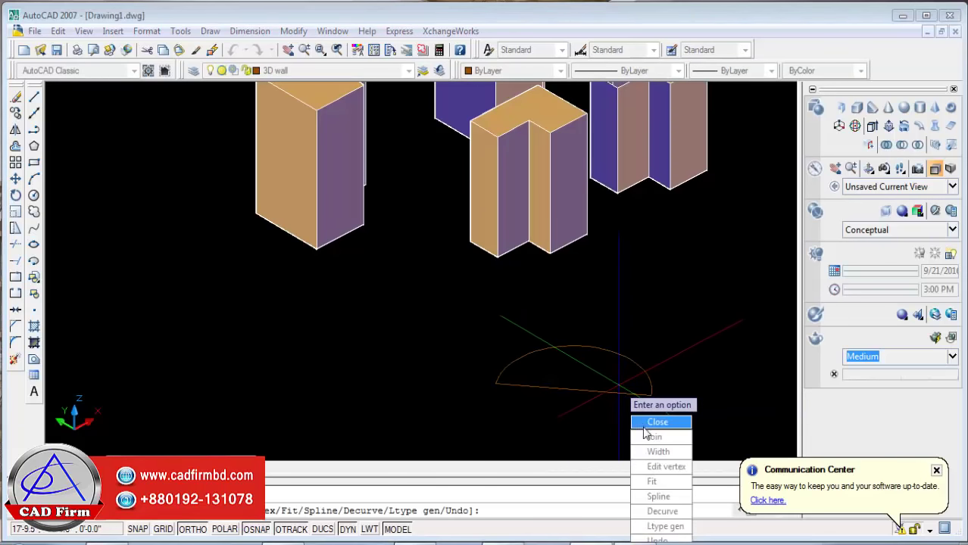
pyautogui.press('Down')
pyautogui.press('Return')
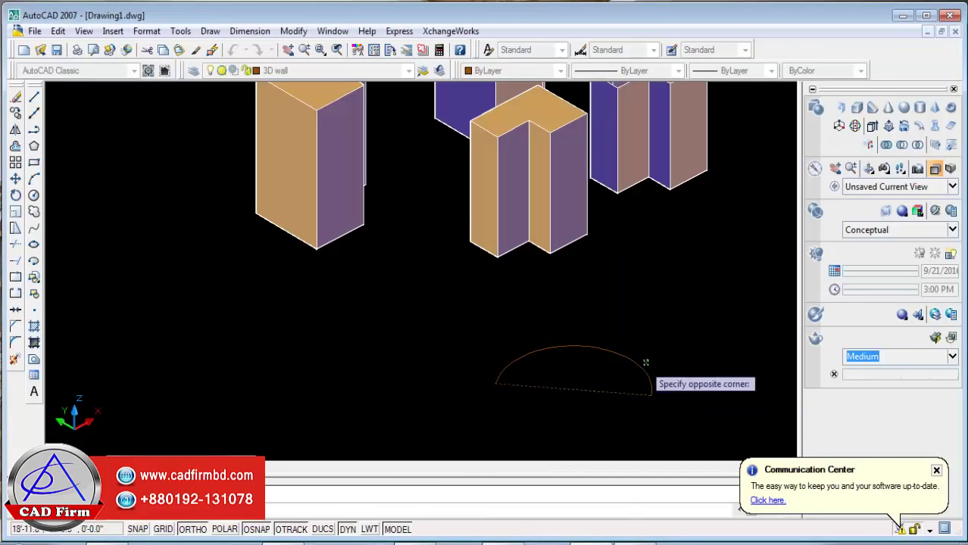
pyautogui.click(609, 389)
pyautogui.press('Return')
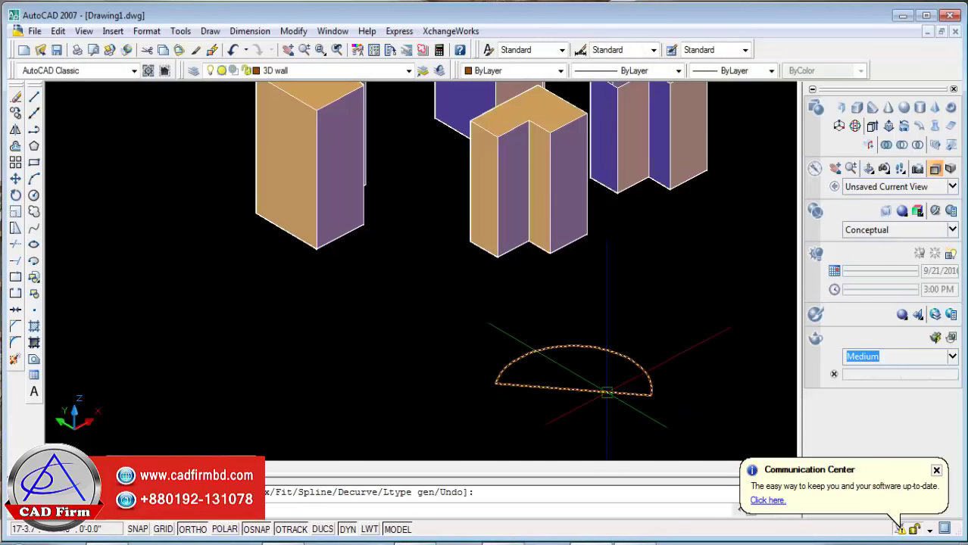
# Extrude the half-round outline into a D-shaped solid, then select all the test solids.
pyautogui.click(872, 126)
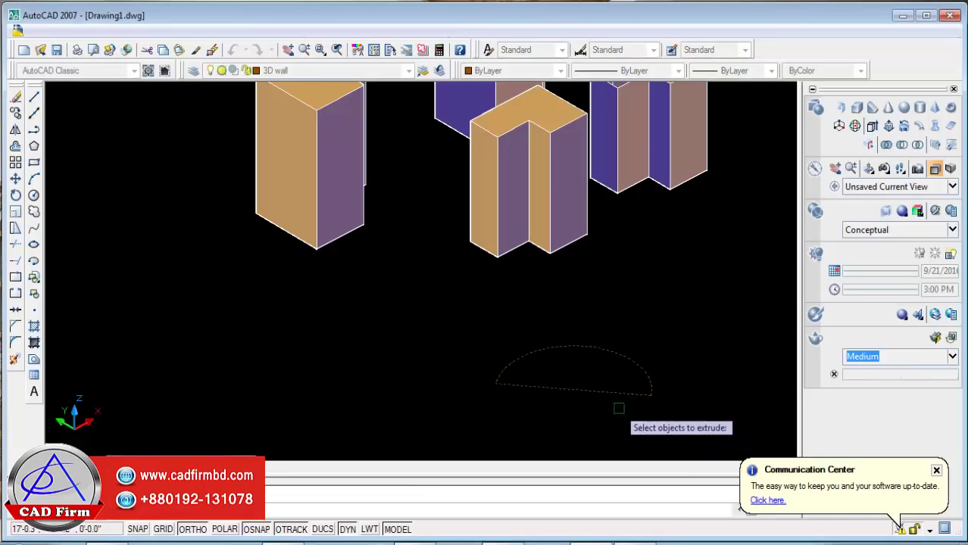
pyautogui.click(615, 392)
pyautogui.press('Return')
pyautogui.click(719, 305)
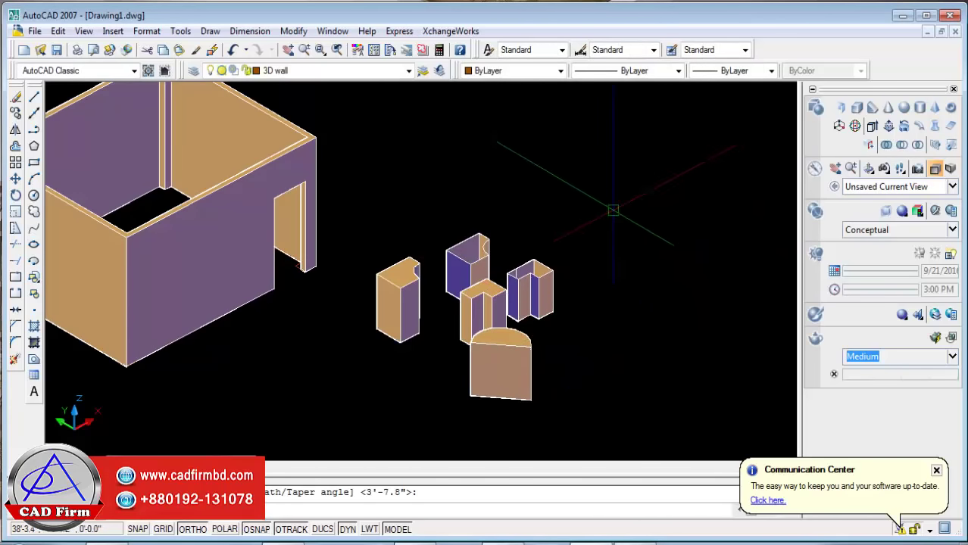
pyautogui.click(583, 183)
pyautogui.click(385, 407)
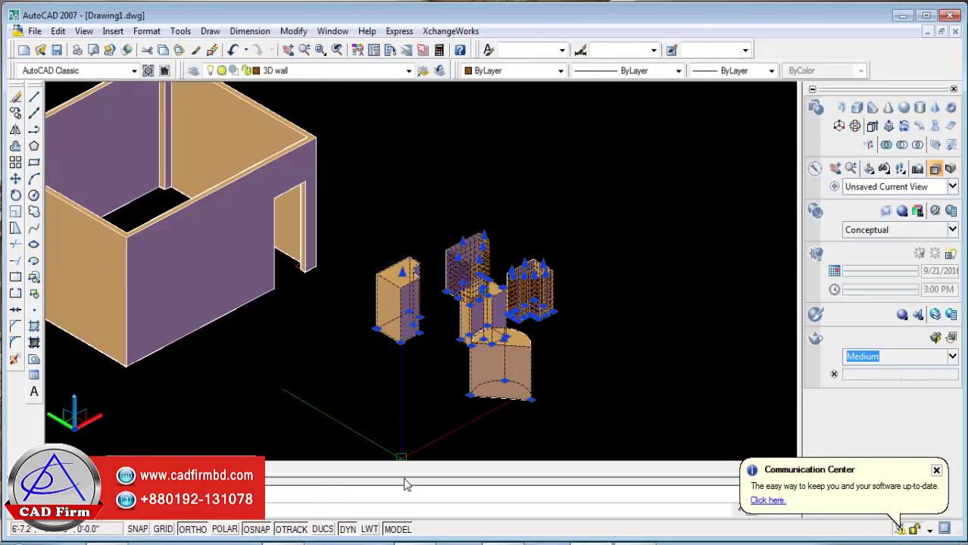
# Delete the test solids, recentre the room, and draw a small square beside it.
pyautogui.press('Delete')
pyautogui.moveTo(453, 402); pyautogui.dragTo(676, 424, button='middle')
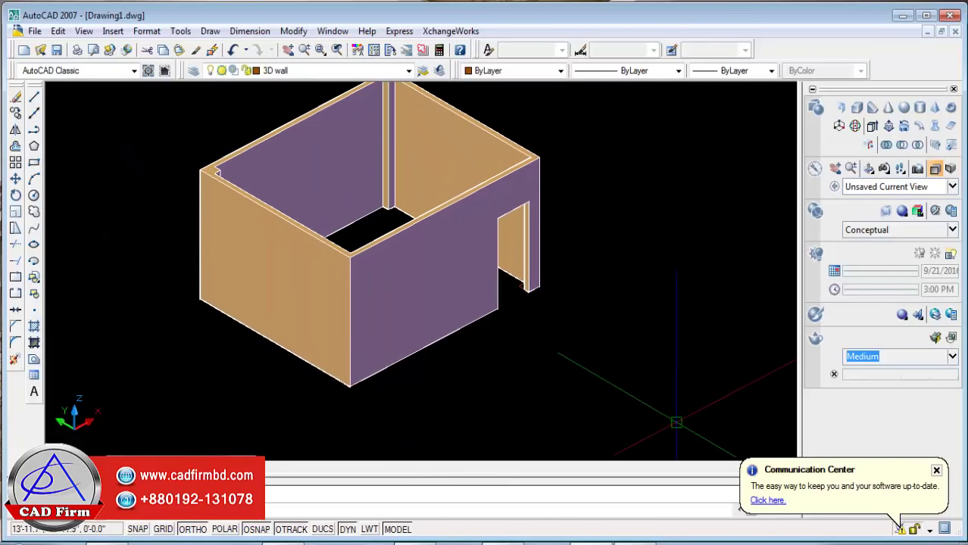
pyautogui.moveTo(571, 346); pyautogui.dragTo(530, 340, button='middle')
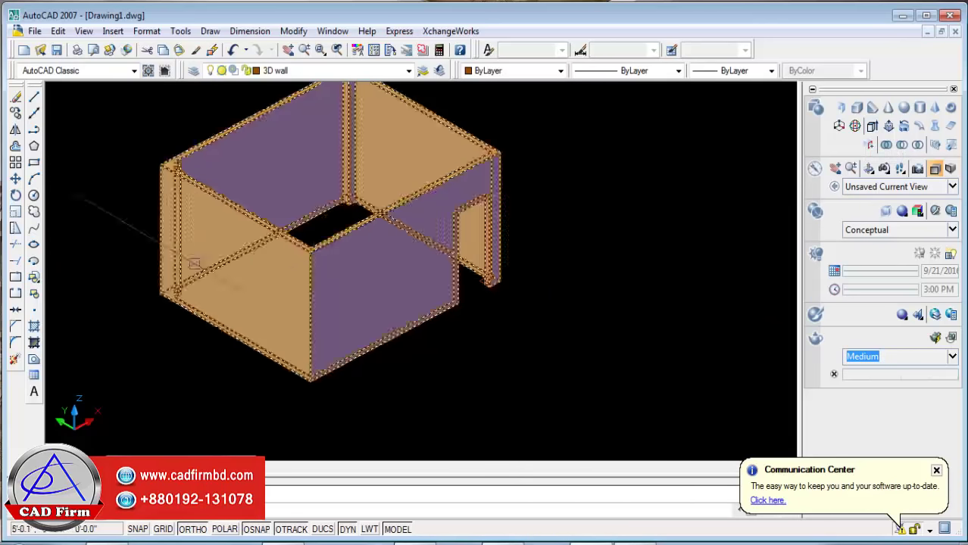
pyautogui.click(33, 162)
pyautogui.click(621, 348)
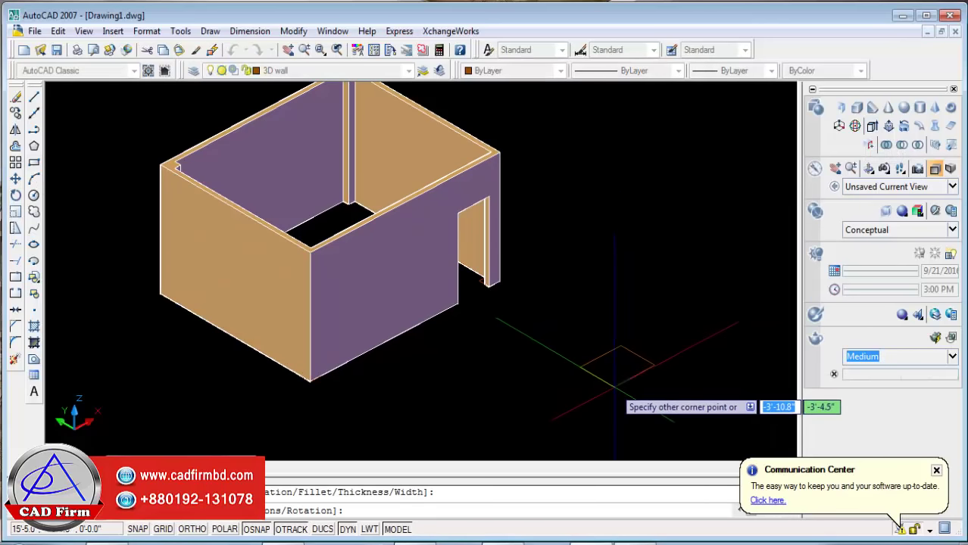
pyautogui.click(612, 387)
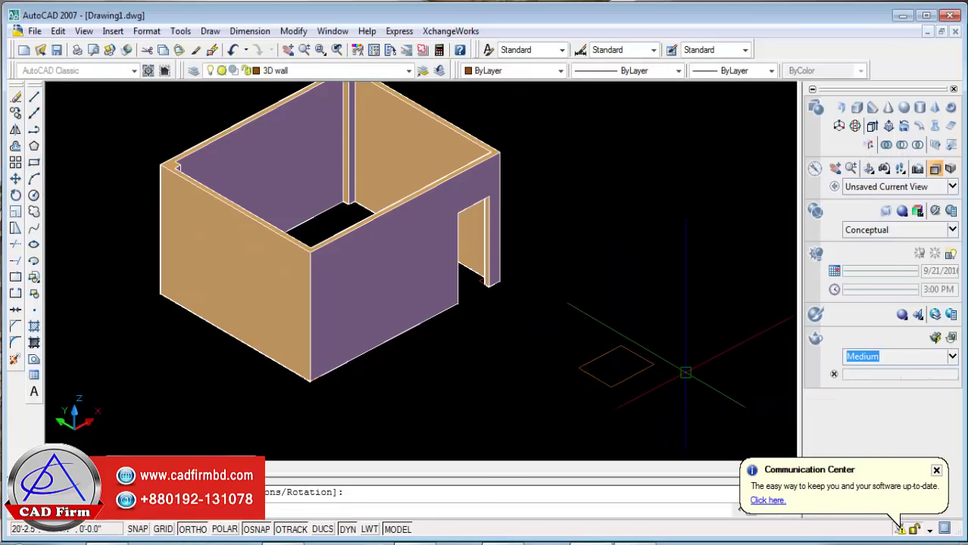
# Draw a circle centred on the square's corner.
pyautogui.click(34, 195)
pyautogui.scroll(3, 640, 377)
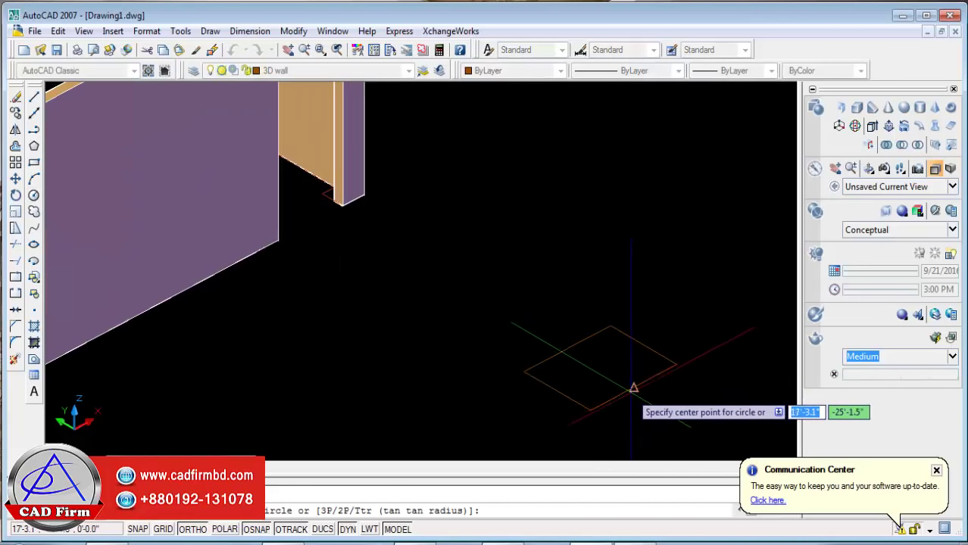
pyautogui.click(634, 388)
pyautogui.click(672, 382)
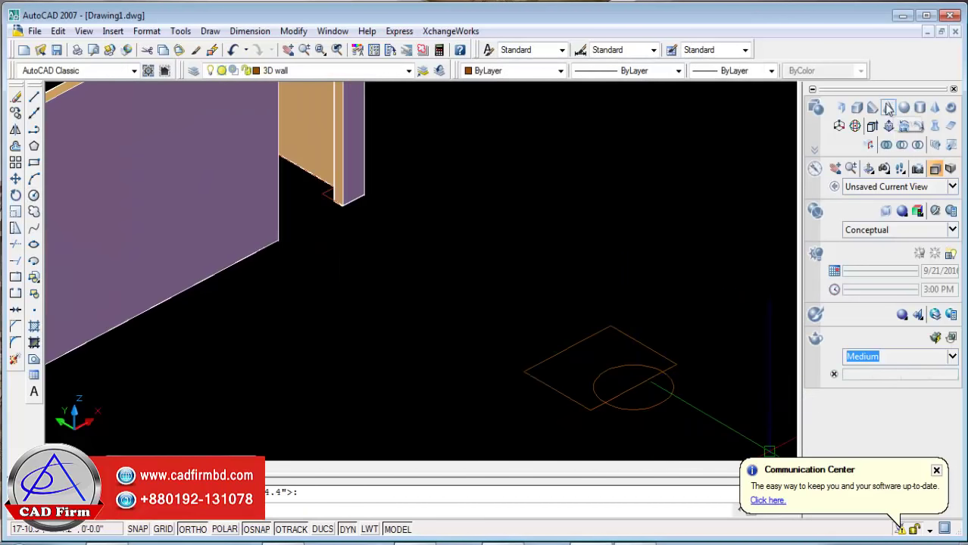
# Extrude the circle into a cylinder and the square into a box overlapping it.
pyautogui.click(871, 134)
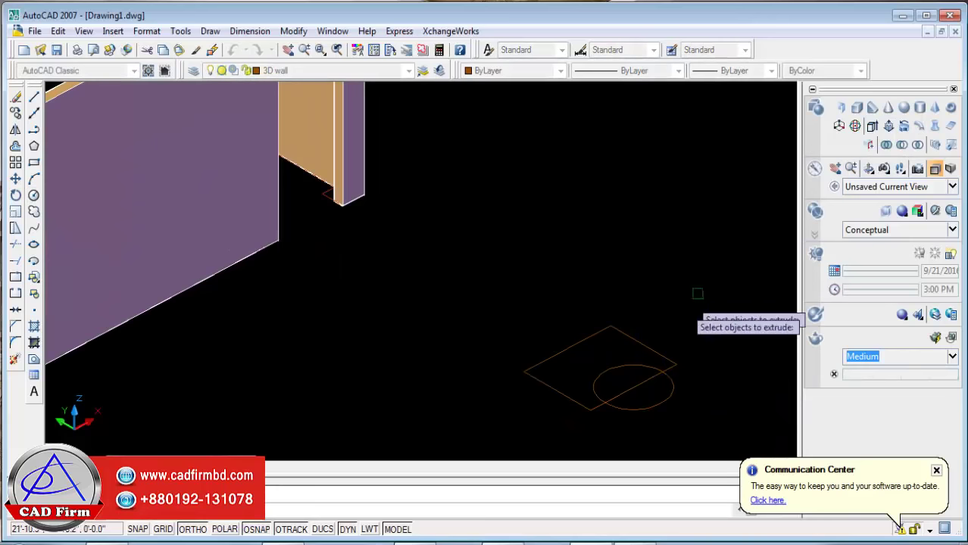
pyautogui.click(642, 407)
pyautogui.press('Return')
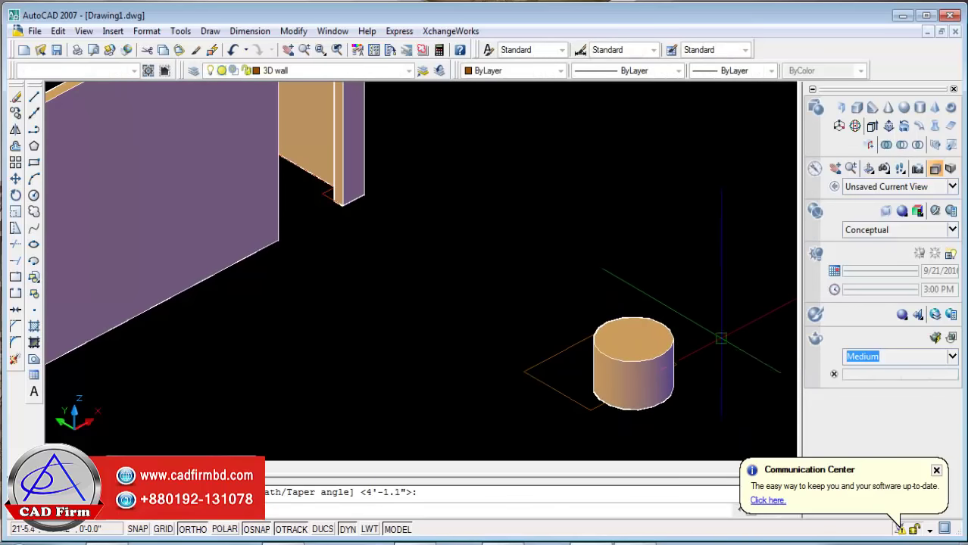
pyautogui.click(720, 339)
pyautogui.press('Return')
pyautogui.click(573, 400)
pyautogui.press('Return')
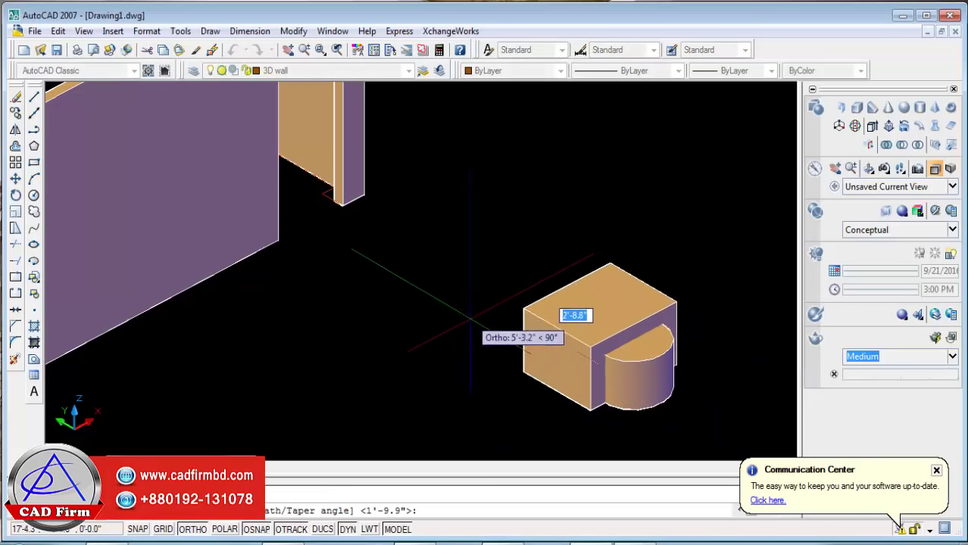
pyautogui.click(471, 322)
pyautogui.scroll(2, 523, 383)
# Union the box solid with the cylinder.
pyautogui.scroll(1, 525, 386)
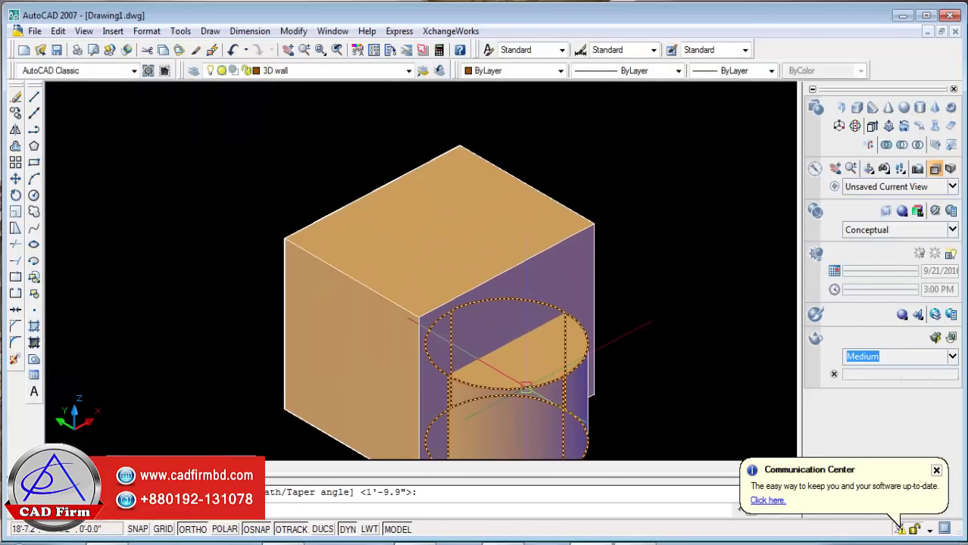
pyautogui.moveTo(604, 336); pyautogui.dragTo(611, 281, button='middle')
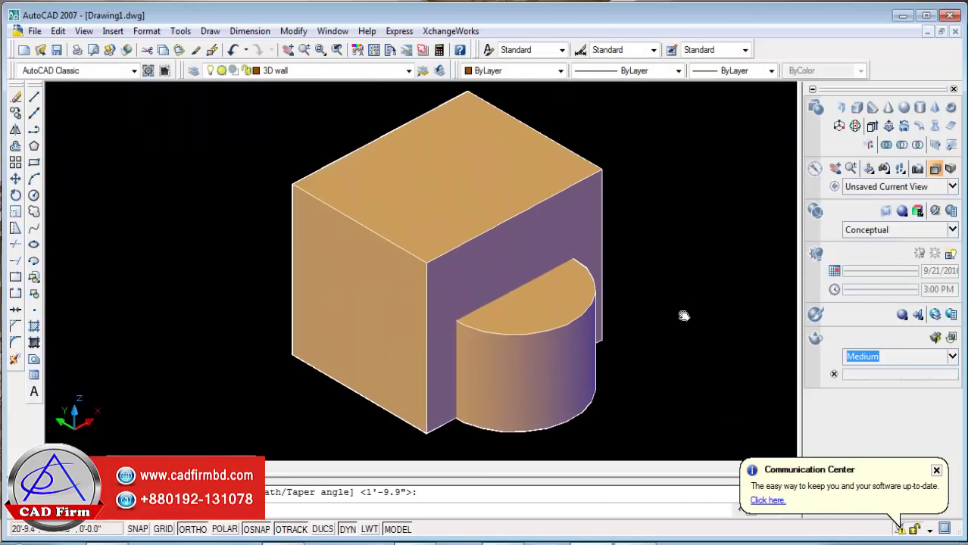
pyautogui.click(887, 148)
pyautogui.press('Return')
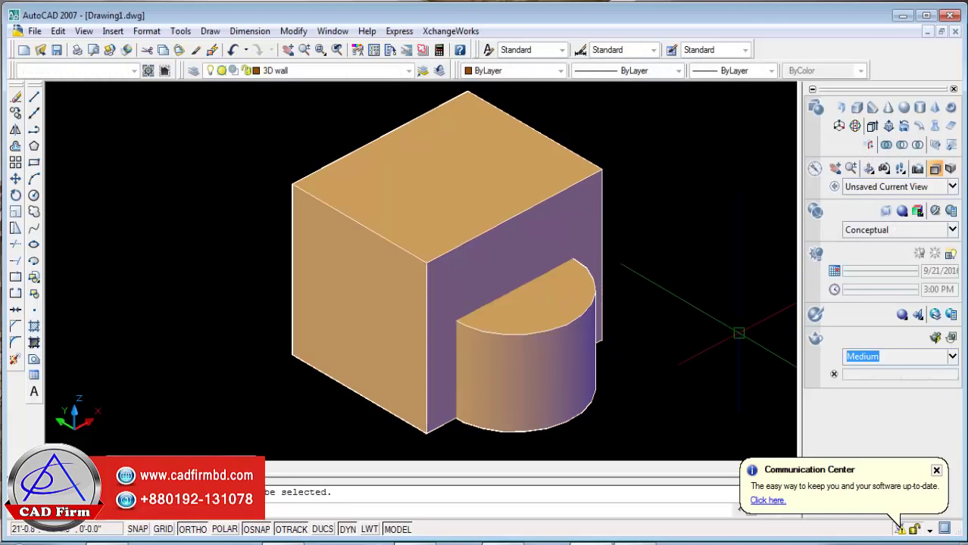
pyautogui.click(596, 335)
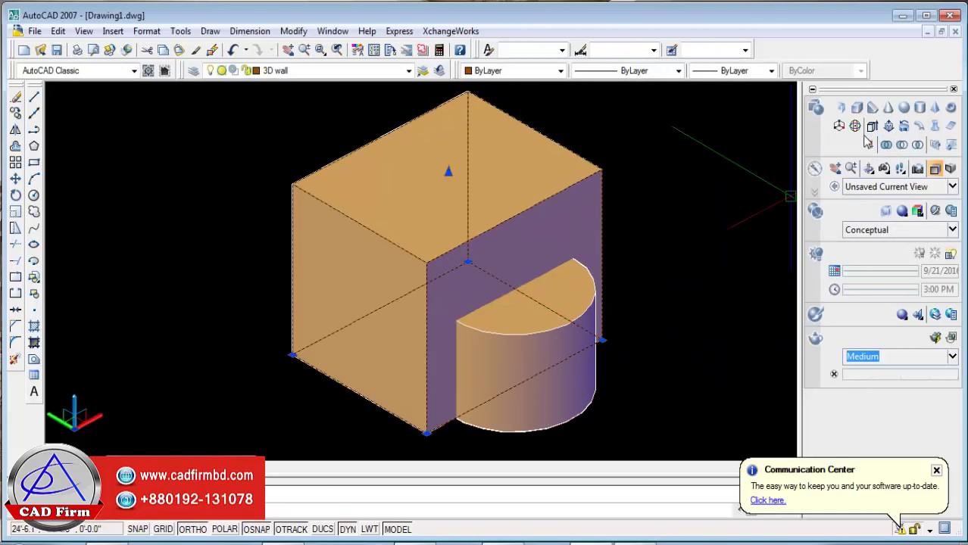
pyautogui.click(888, 146)
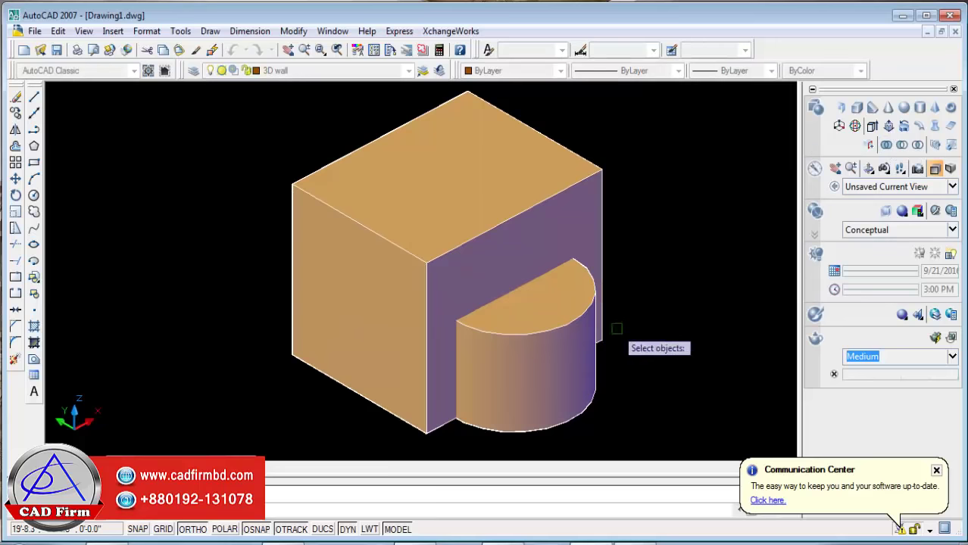
pyautogui.click(563, 405)
pyautogui.press('Return')
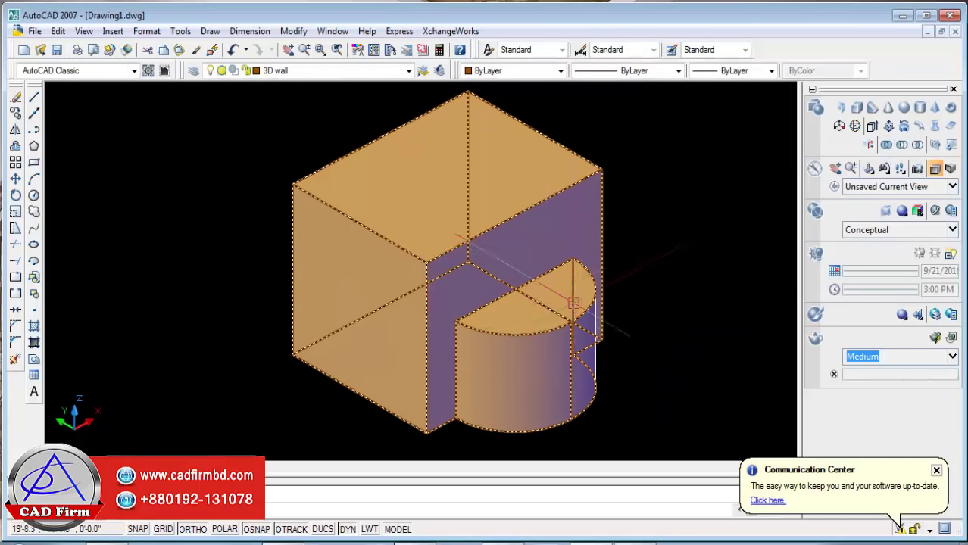
# Switch the visual style to 2D Wireframe.
pyautogui.scroll(-2, 574, 303)
pyautogui.click(888, 235)
pyautogui.click(788, 266)
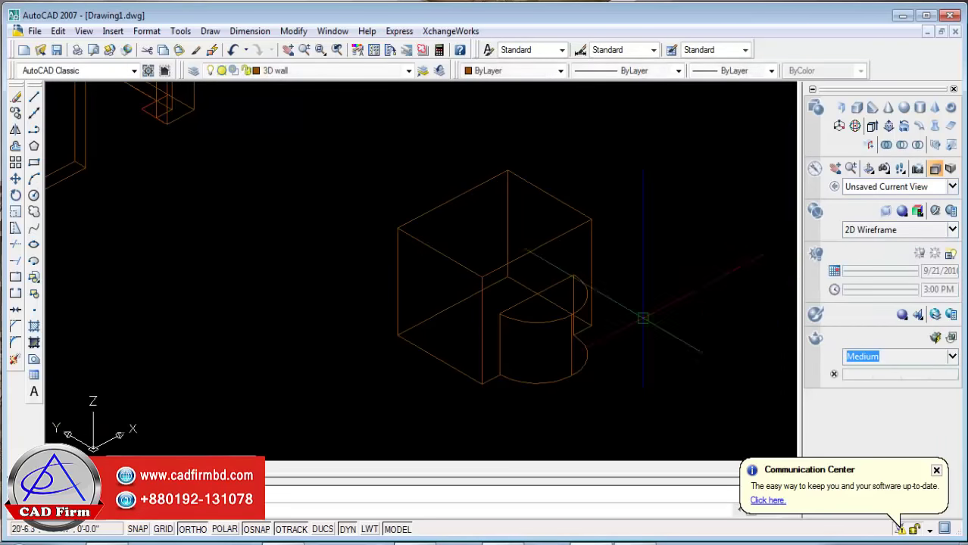
pyautogui.click(950, 211)
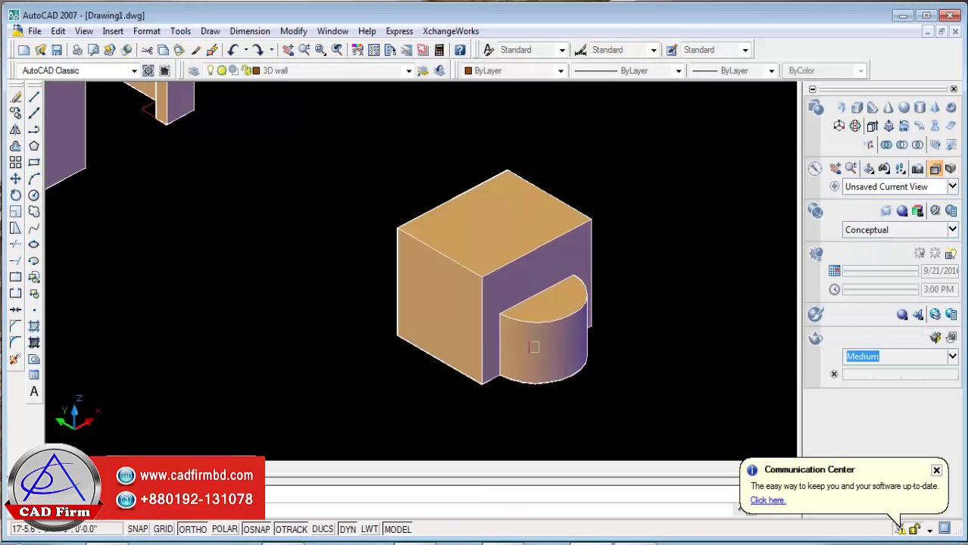
pyautogui.scroll(2, 574, 303)
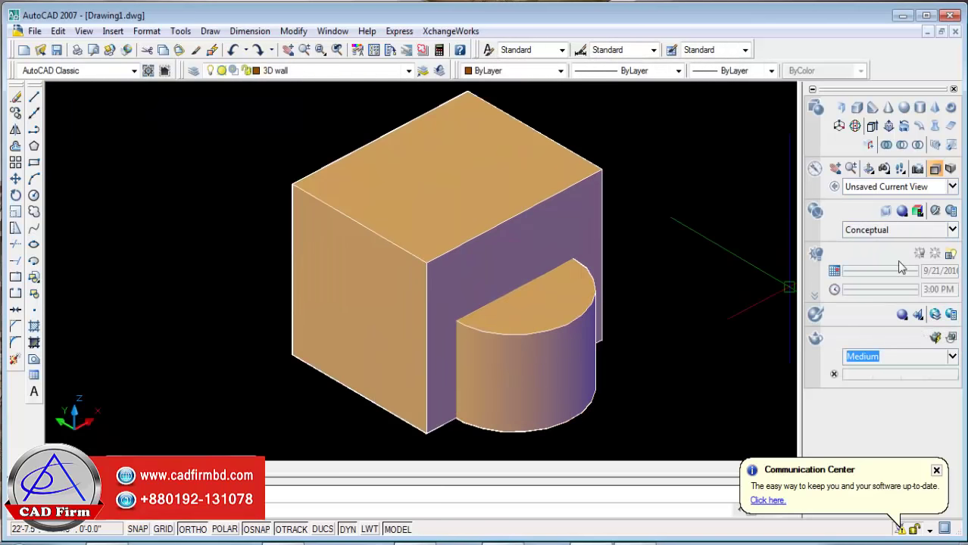
pyautogui.click(894, 232)
pyautogui.click(784, 283)
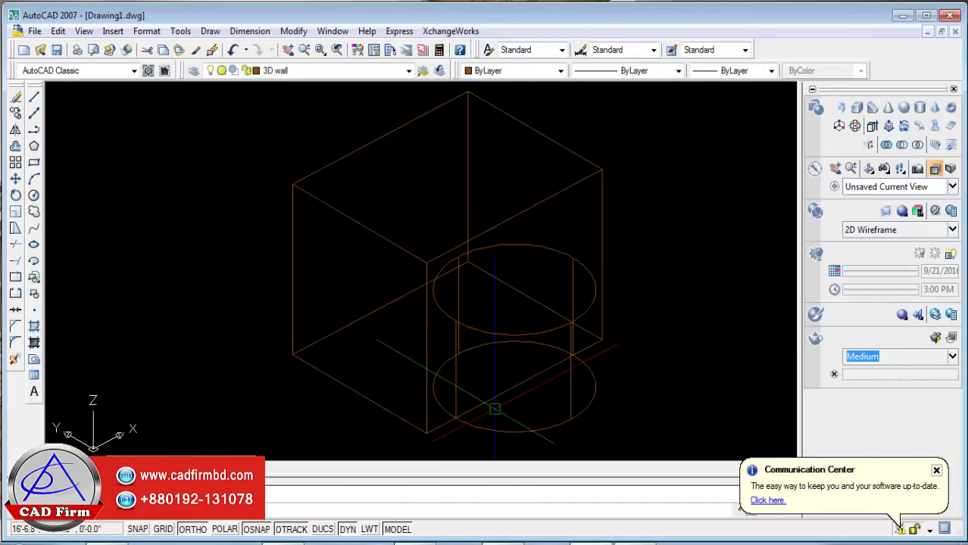
# Union the box and cylinder into one solid with a rounded corner bulge.
pyautogui.click(892, 148)
pyautogui.click(600, 182)
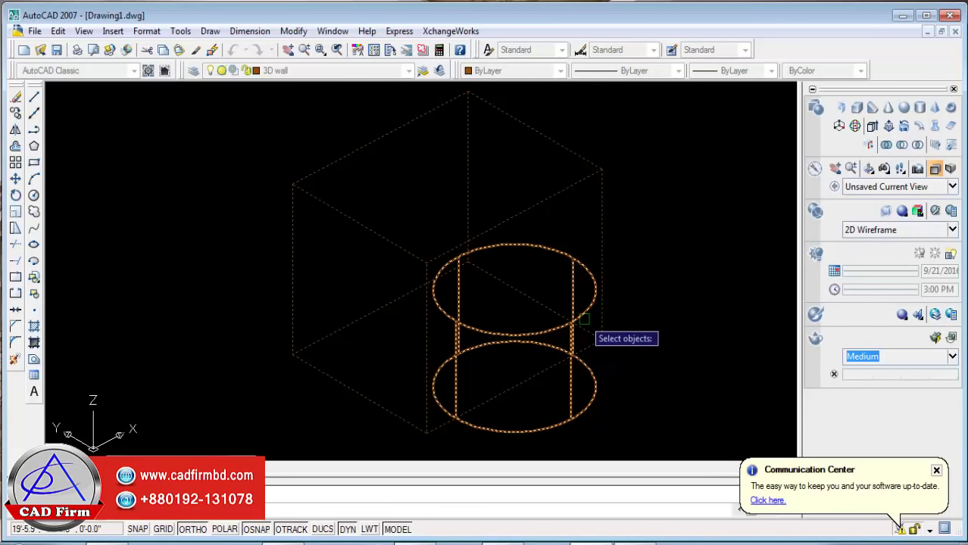
pyautogui.click(584, 320)
pyautogui.press('Return')
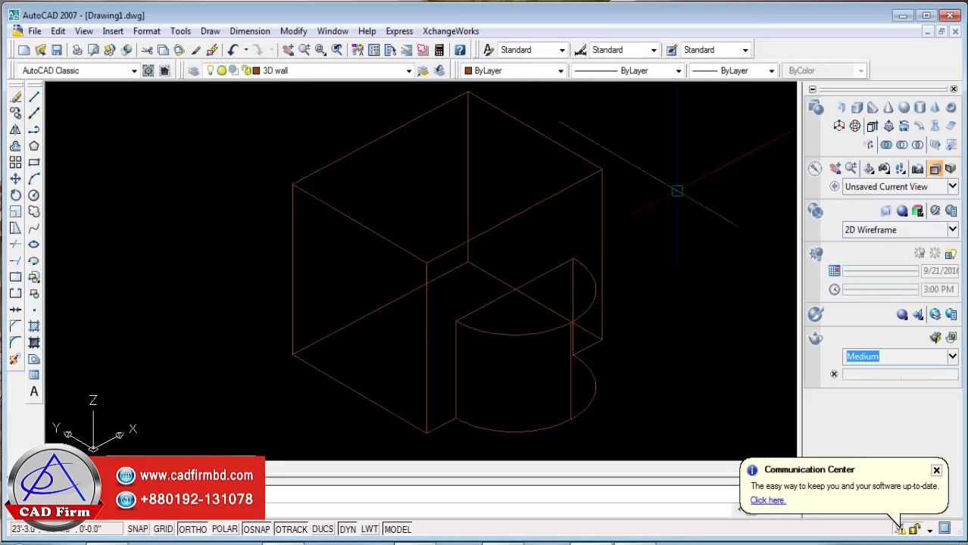
pyautogui.scroll(-2, 708, 209)
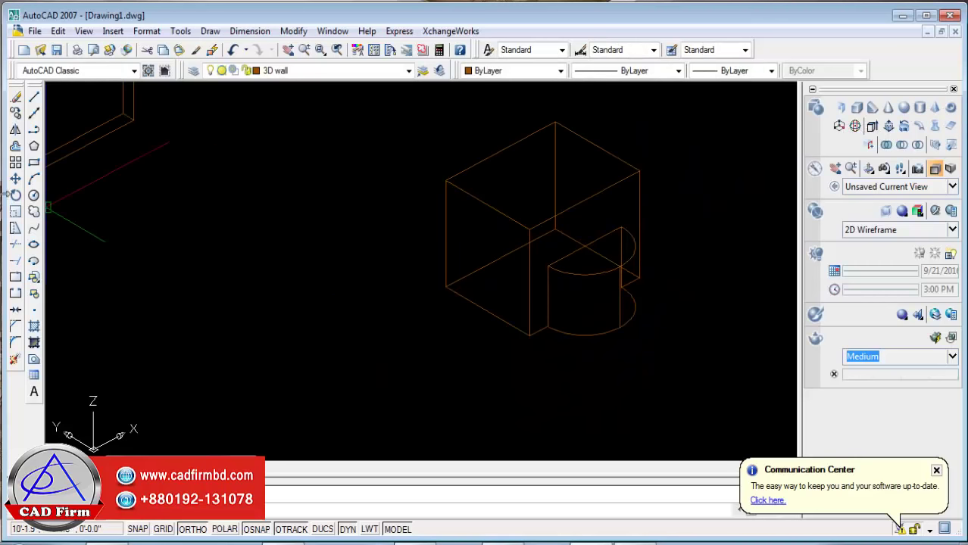
# Draw a rectangle beside the solid and extrude it into a box.
pyautogui.click(34, 163)
pyautogui.scroll(2, 432, 326)
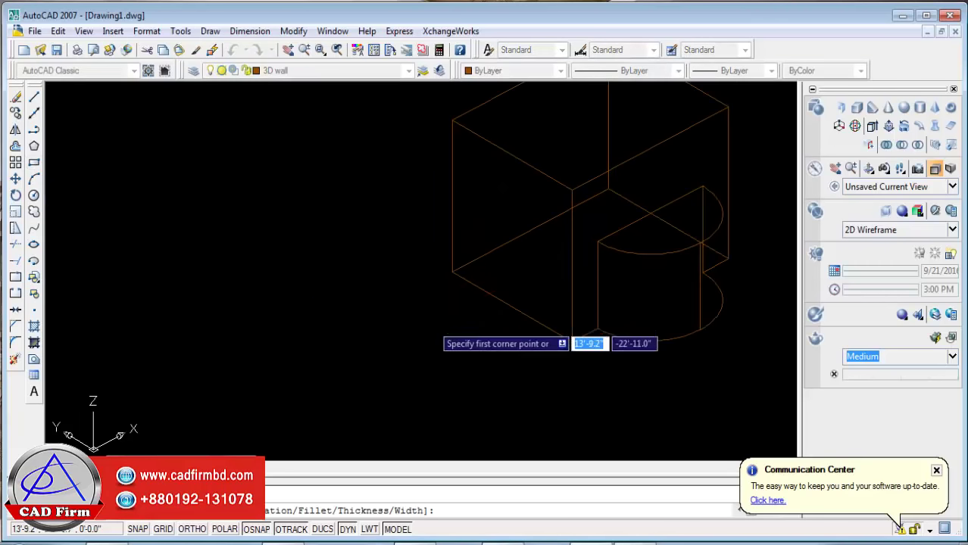
pyautogui.click(453, 272)
pyautogui.click(422, 377)
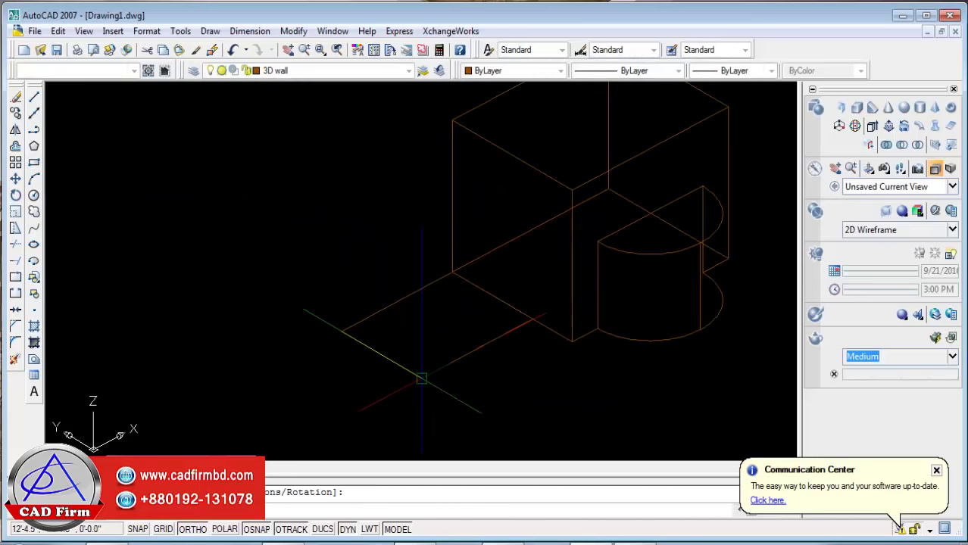
pyautogui.click(871, 127)
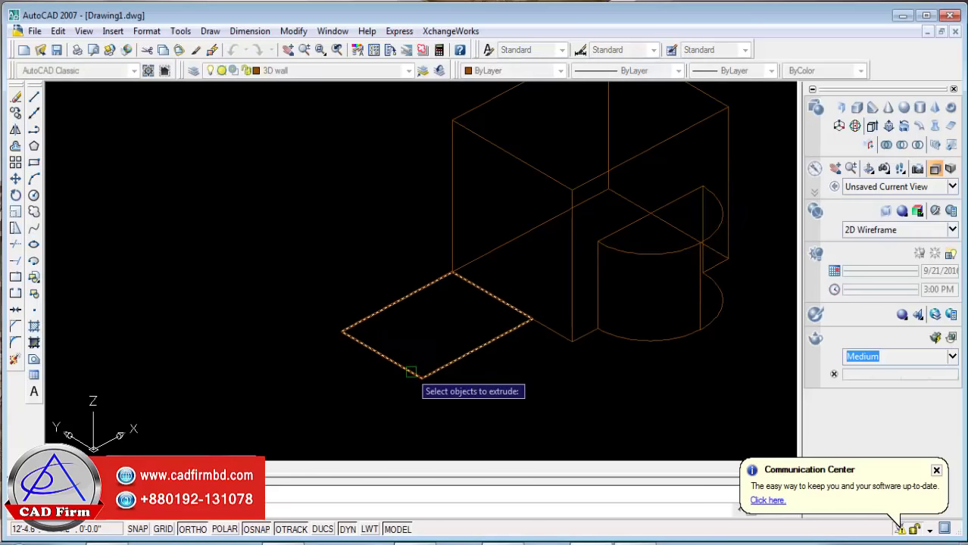
pyautogui.click(359, 369)
pyautogui.click(367, 397)
pyautogui.press('Return')
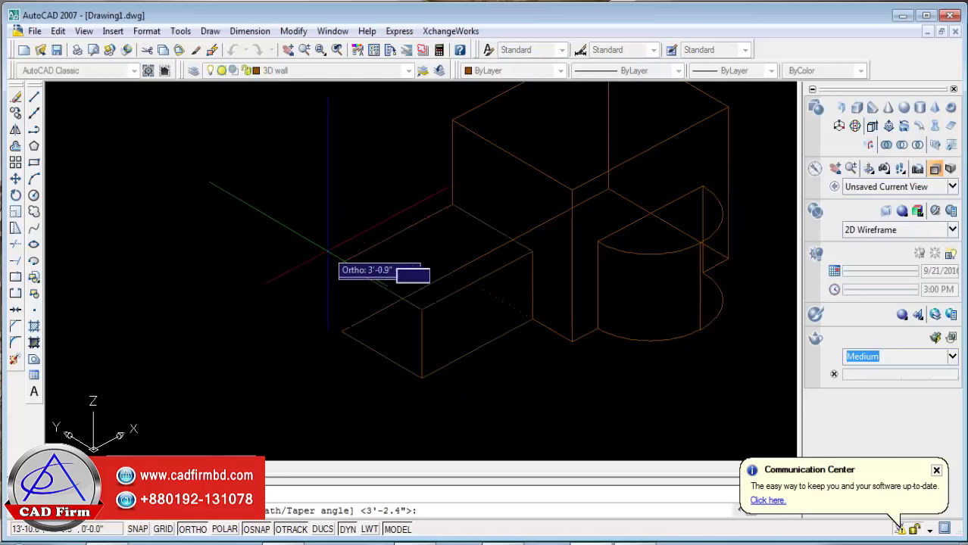
pyautogui.click(337, 250)
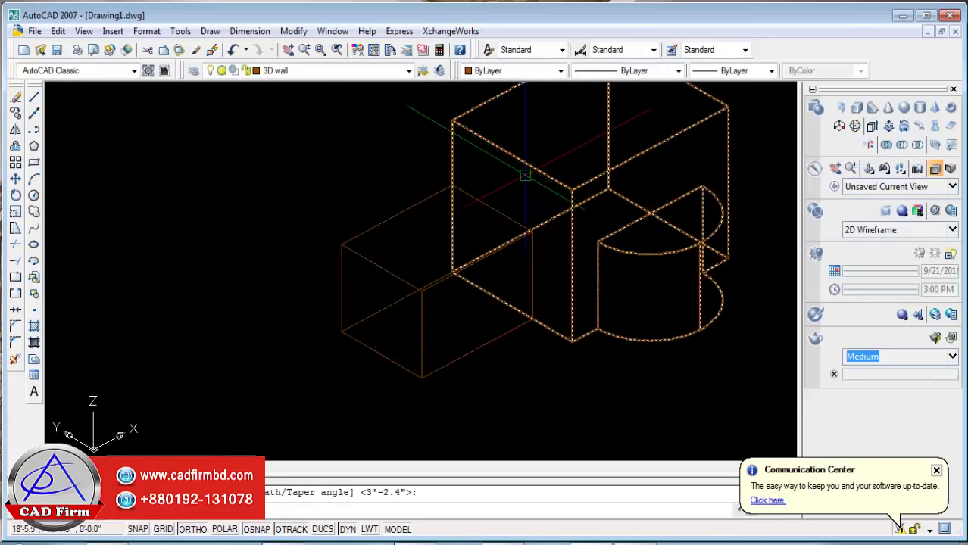
# Switch to Conceptual shading and union the new box with the rounded-corner solid.
pyautogui.click(868, 231)
pyautogui.click(847, 270)
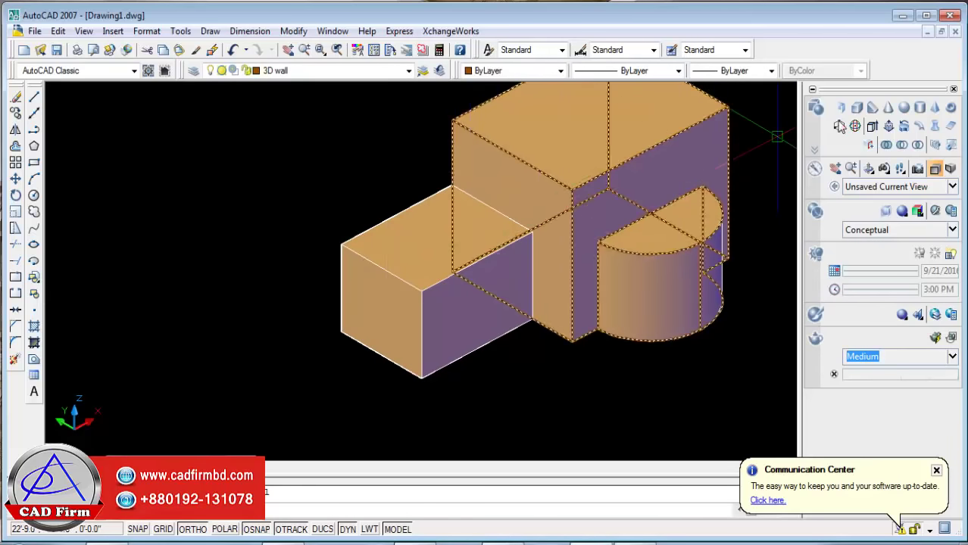
pyautogui.click(888, 146)
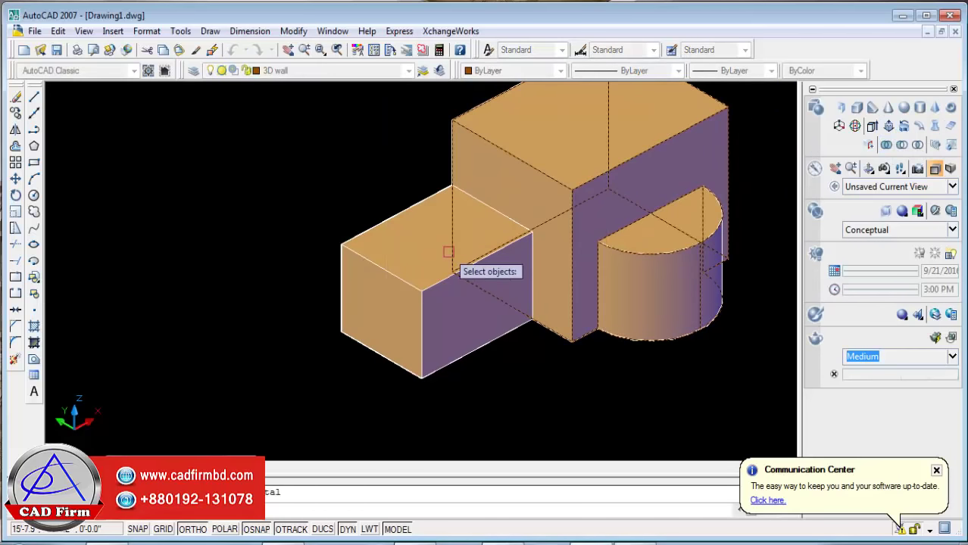
pyautogui.click(577, 215)
pyautogui.click(425, 282)
pyautogui.press('Return')
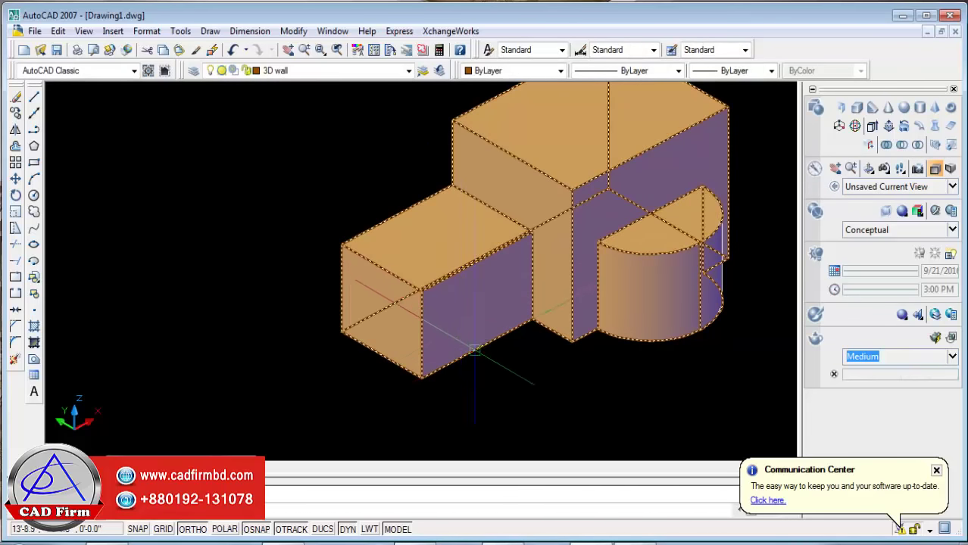
pyautogui.scroll(-4, 687, 309)
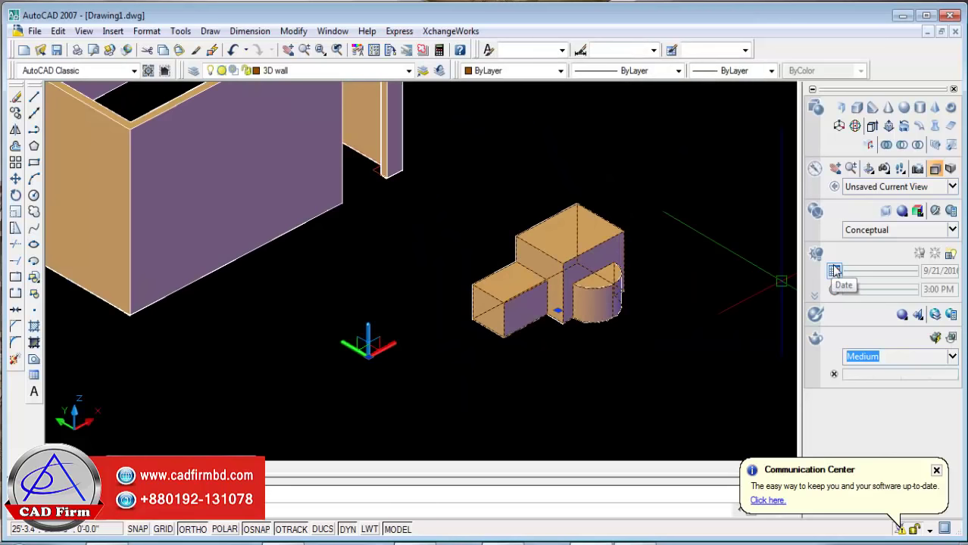
pyautogui.scroll(3, 594, 320)
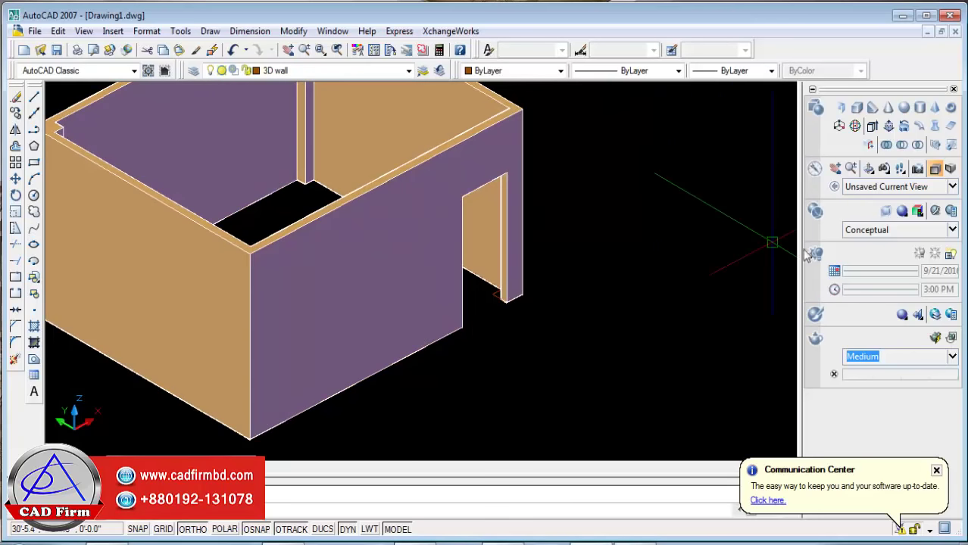
# Switch to 2D Wireframe and extrude the doorway column profile to full height.
pyautogui.click(929, 236)
pyautogui.click(782, 270)
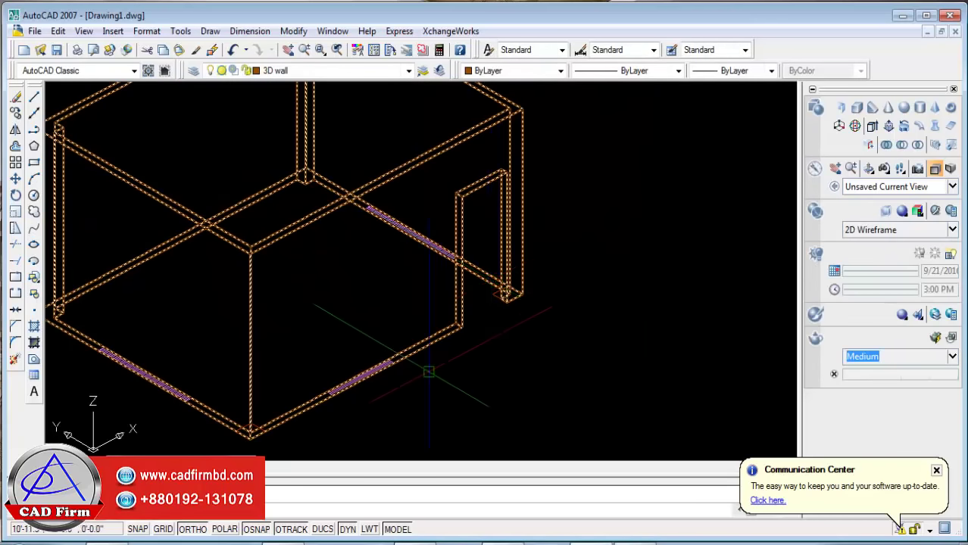
pyautogui.scroll(2, 419, 390)
pyautogui.scroll(3, 300, 381)
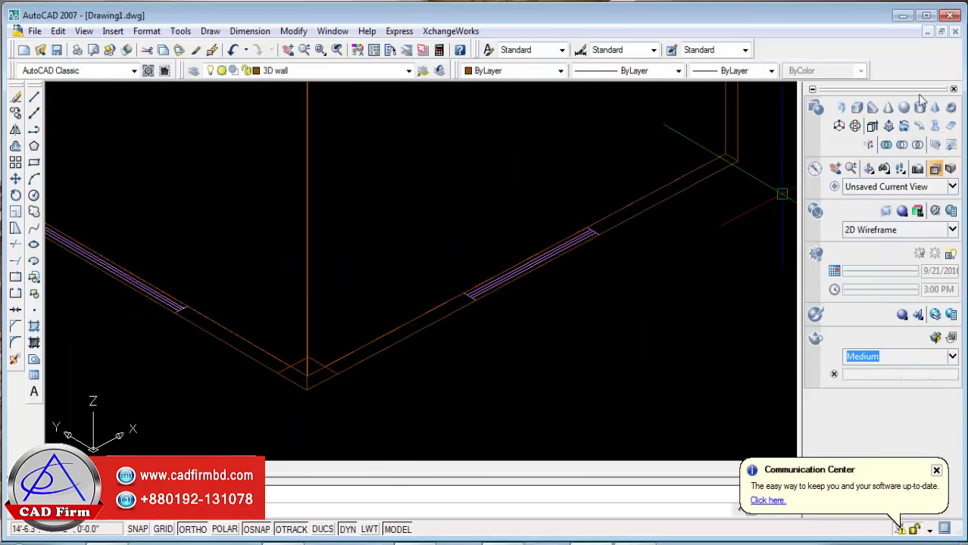
pyautogui.click(875, 129)
pyautogui.scroll(-2, 557, 261)
pyautogui.scroll(3, 697, 158)
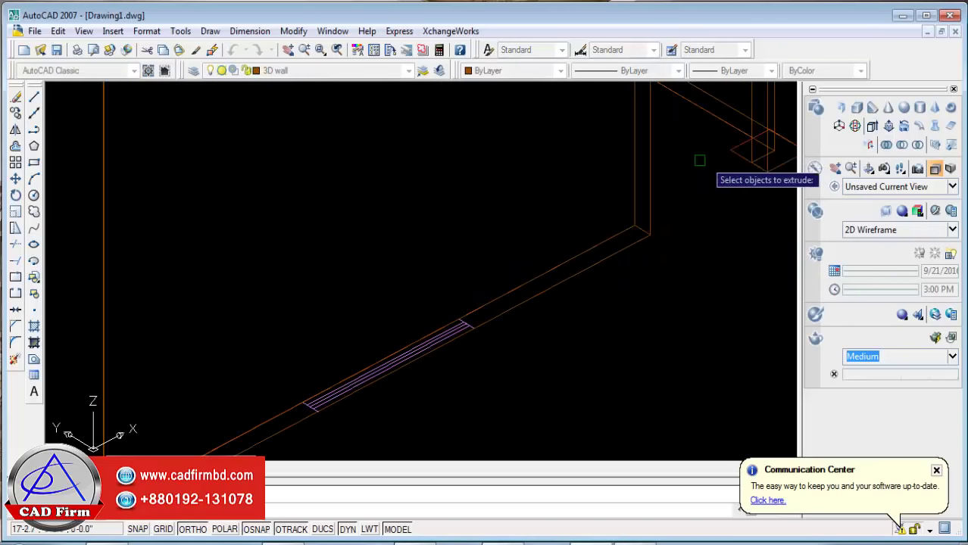
pyautogui.scroll(-3, 424, 242)
pyautogui.scroll(2, 235, 409)
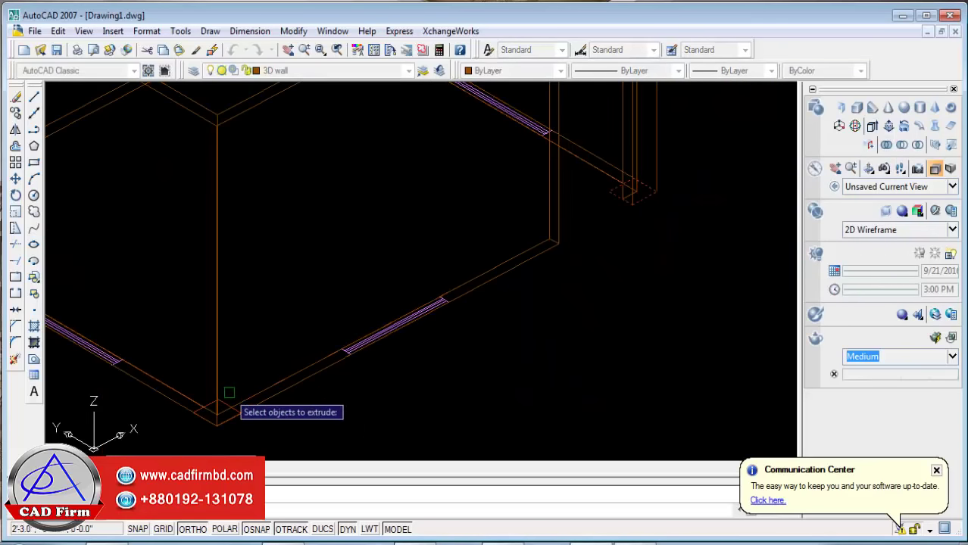
pyautogui.scroll(-3, 219, 399)
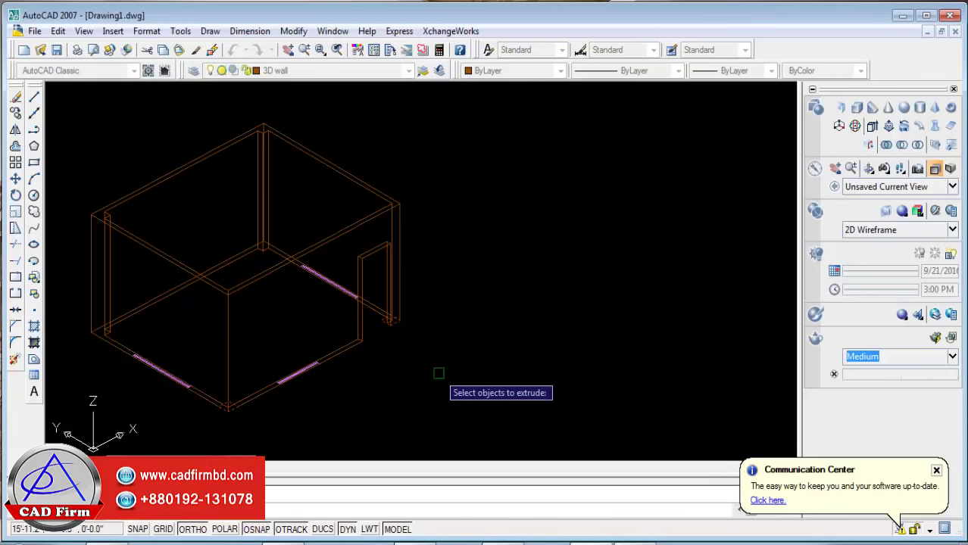
pyautogui.press('Return')
pyautogui.scroll(4, 394, 284)
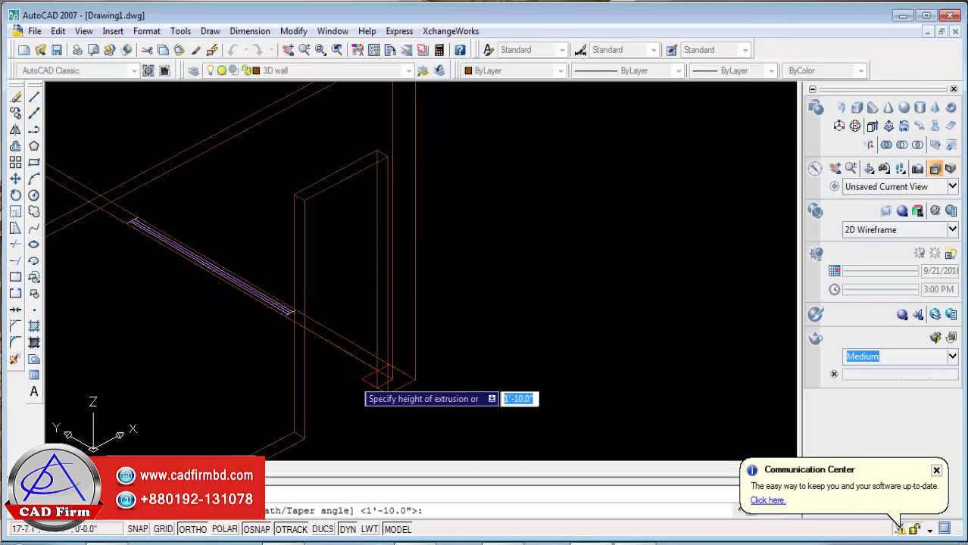
pyautogui.click(436, 156)
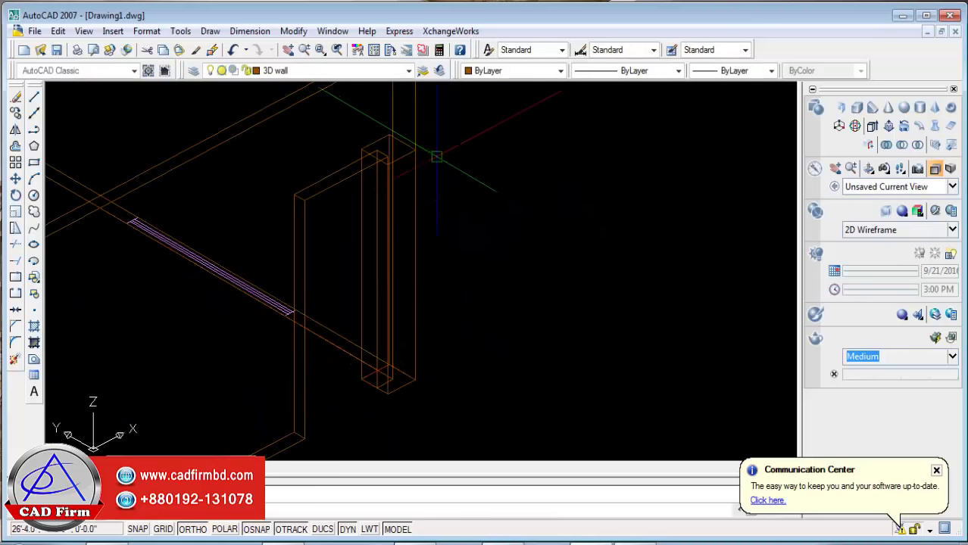
pyautogui.scroll(-3, 502, 163)
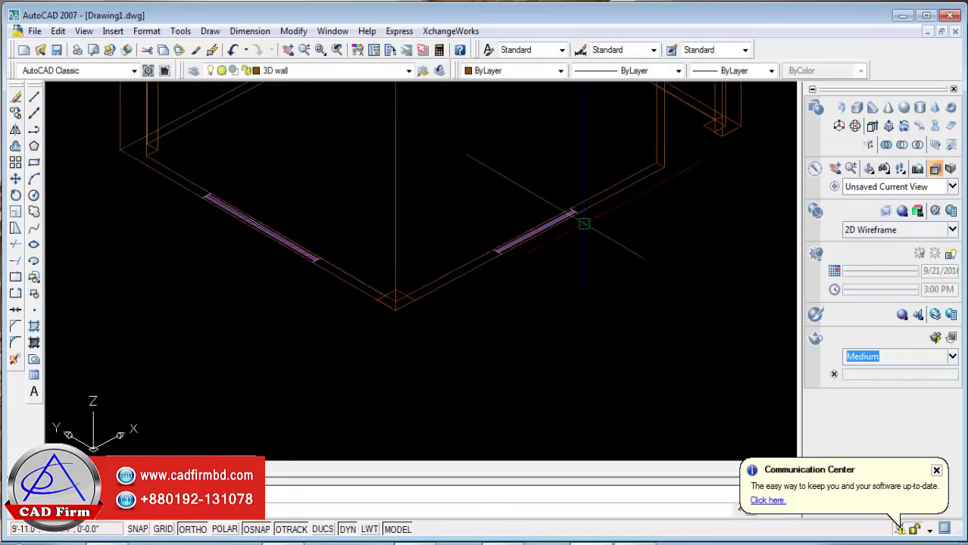
pyautogui.moveTo(583, 220)
pyautogui.mouseDown(button='middle')
pyautogui.moveTo(690, 243)
pyautogui.moveTo(623, 280)
pyautogui.mouseUp(button='middle')
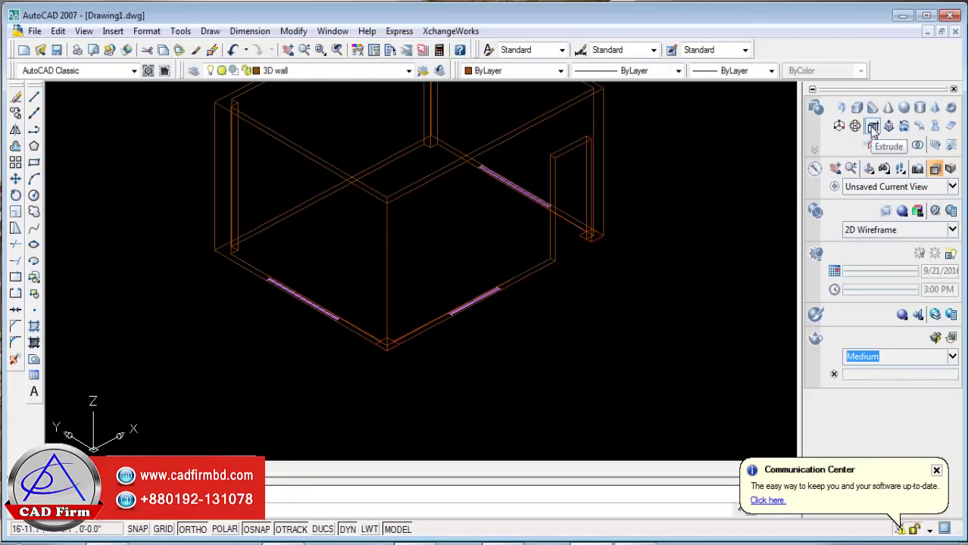
# Extrude another square column profile 10' high.
pyautogui.click(873, 127)
pyautogui.scroll(3, 612, 235)
pyautogui.scroll(2, 568, 257)
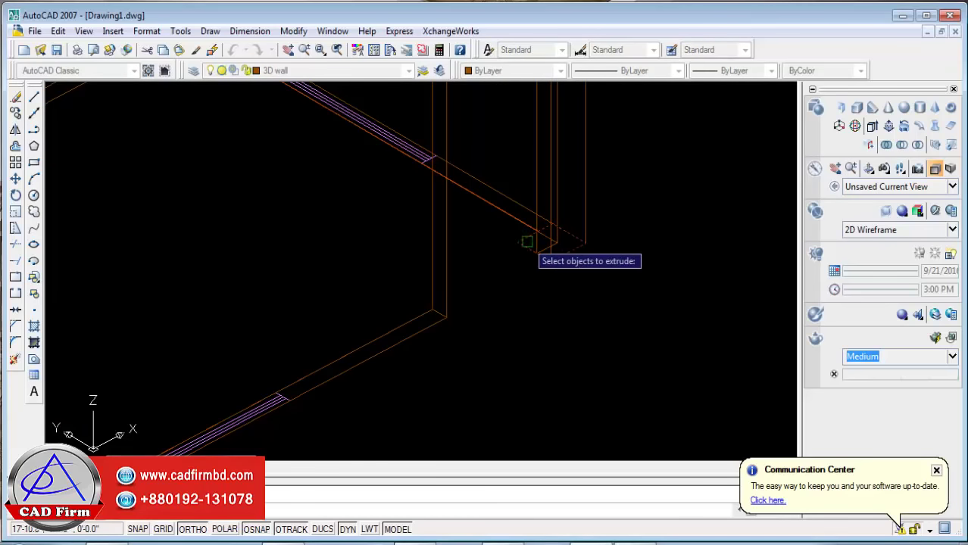
pyautogui.press('Return')
pyautogui.scroll(-2, 519, 259)
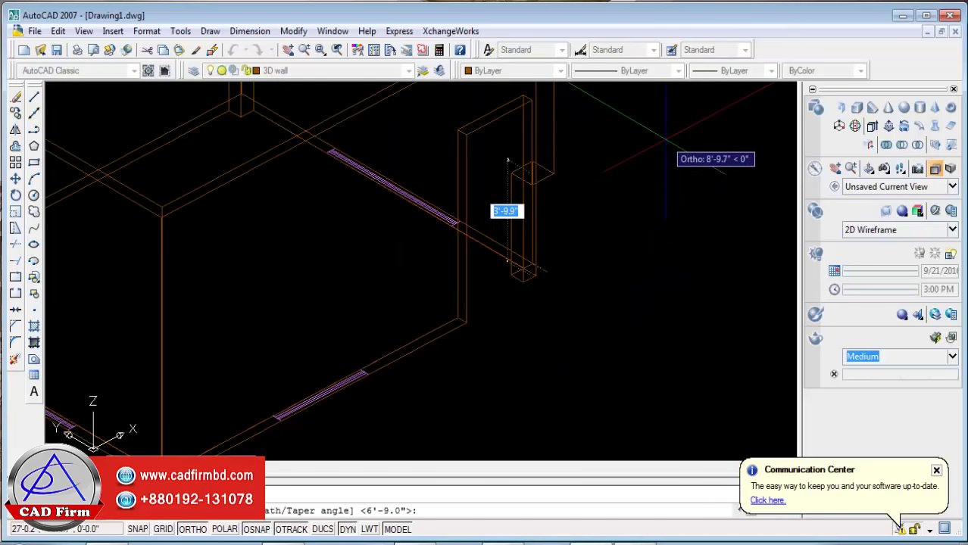
pyautogui.write("10'")
pyautogui.press('Return')
pyautogui.scroll(-3, 695, 199)
pyautogui.moveTo(575, 272); pyautogui.dragTo(574, 307, button='middle')
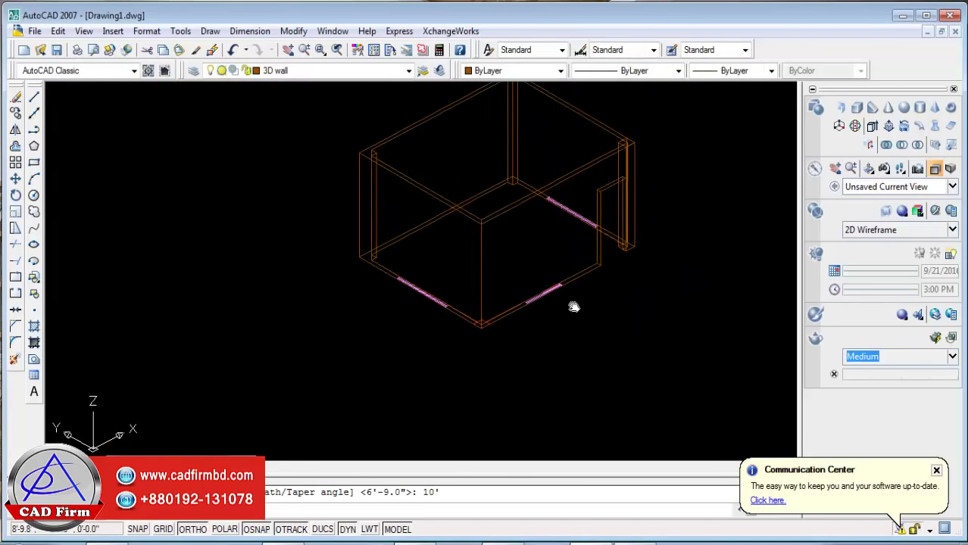
# Extrude the room-corner column profile to the same height.
pyautogui.scroll(3, 530, 326)
pyautogui.scroll(3, 477, 349)
pyautogui.press('Return')
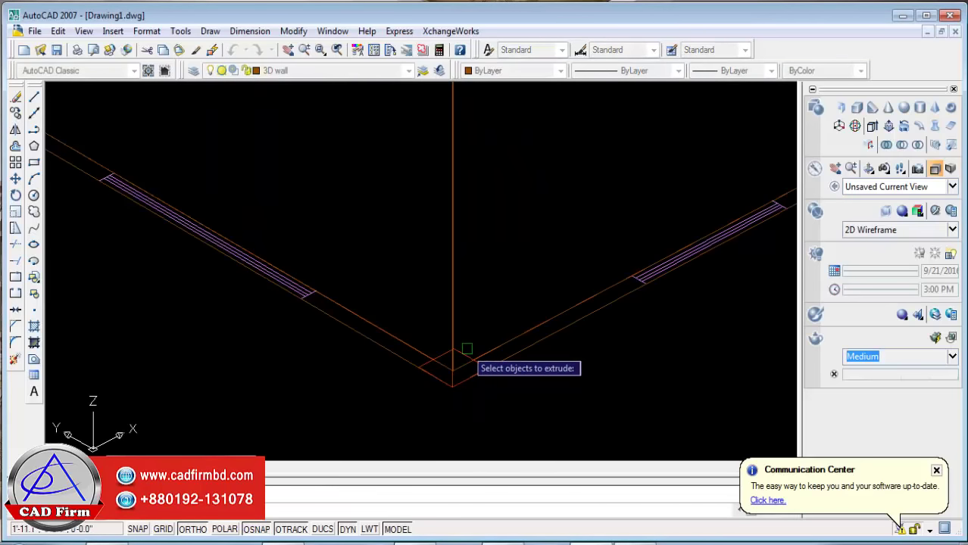
pyautogui.press('Return')
pyautogui.scroll(-2, 423, 329)
pyautogui.scroll(3, 471, 190)
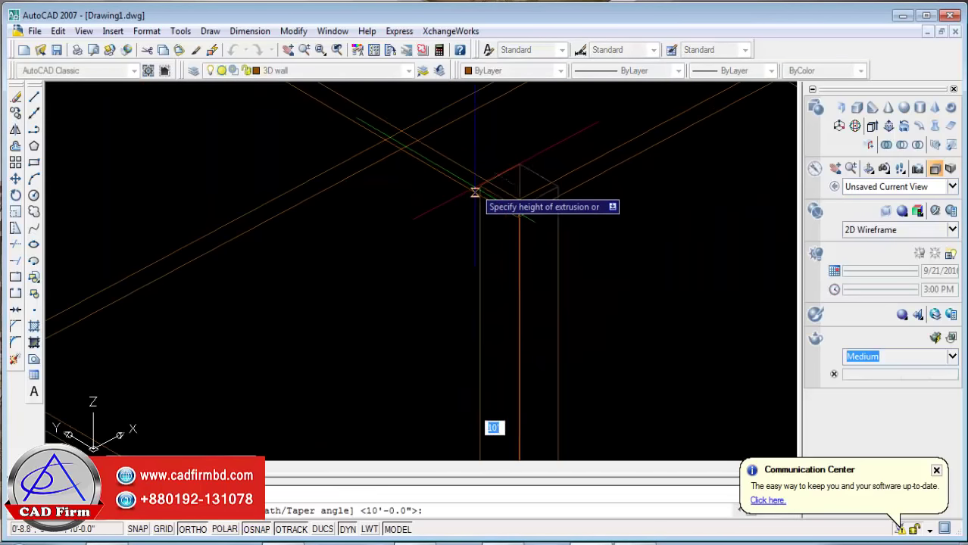
pyautogui.click(515, 199)
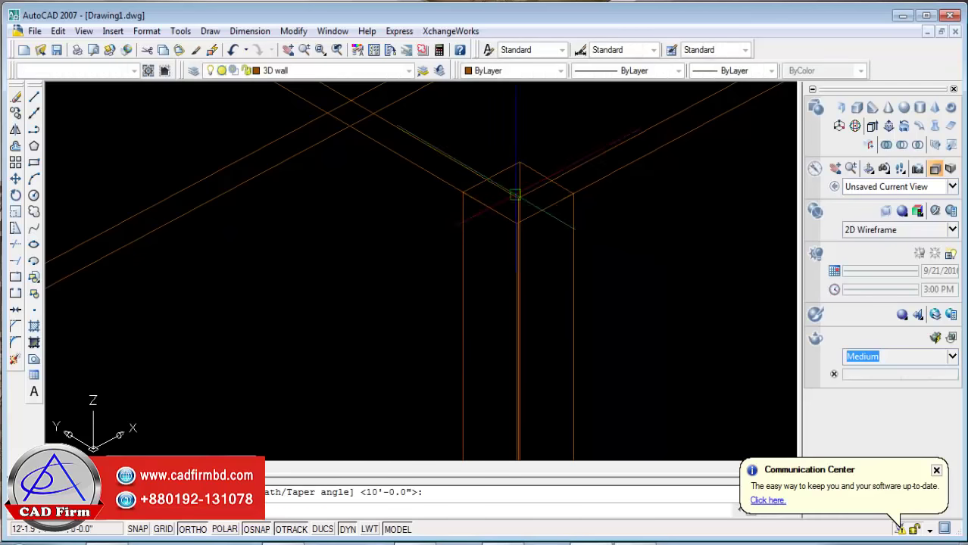
pyautogui.scroll(1, 518, 197)
pyautogui.click(874, 239)
# Apply Conceptual shading to the room model and reframe the walls.
pyautogui.click(764, 333)
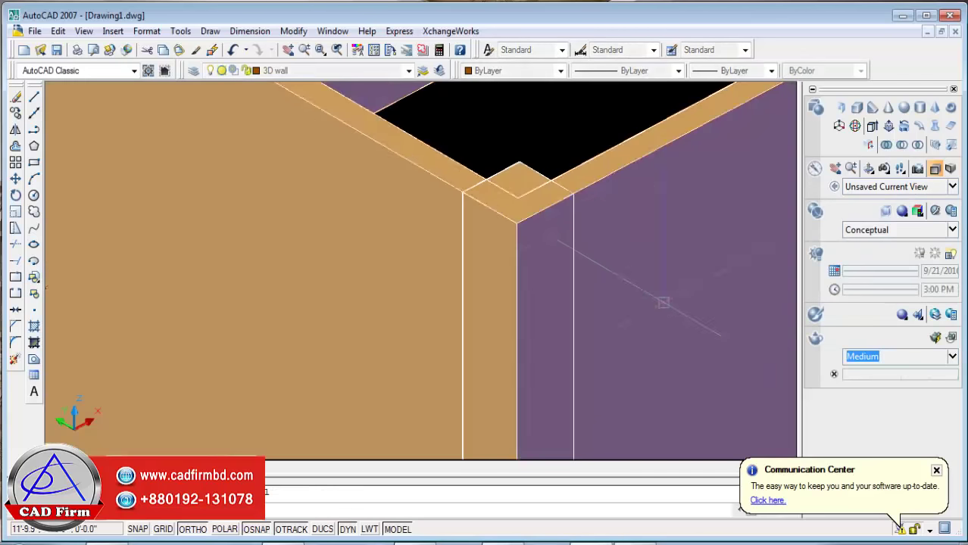
pyautogui.scroll(-2, 356, 182)
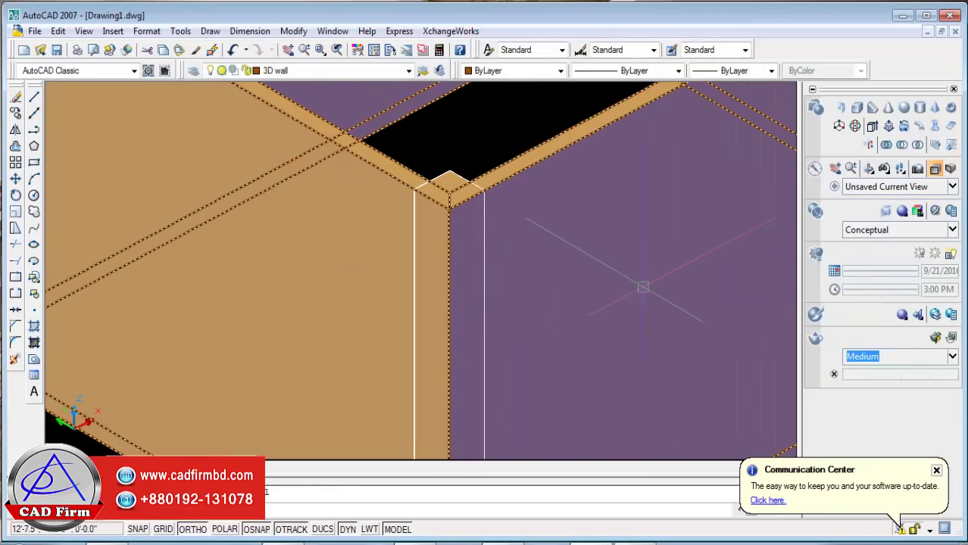
pyautogui.scroll(-2, 642, 286)
pyautogui.scroll(-2, 629, 301)
pyautogui.scroll(-2, 598, 307)
pyautogui.scroll(-2, 588, 299)
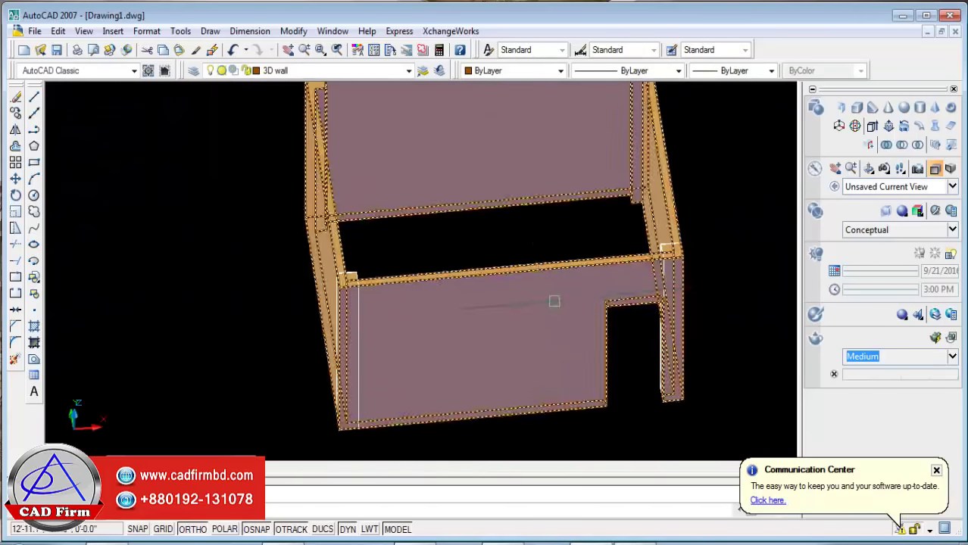
pyautogui.scroll(3, 709, 203)
pyautogui.moveTo(709, 203); pyautogui.dragTo(704, 268, button='middle')
pyautogui.scroll(-3, 704, 269)
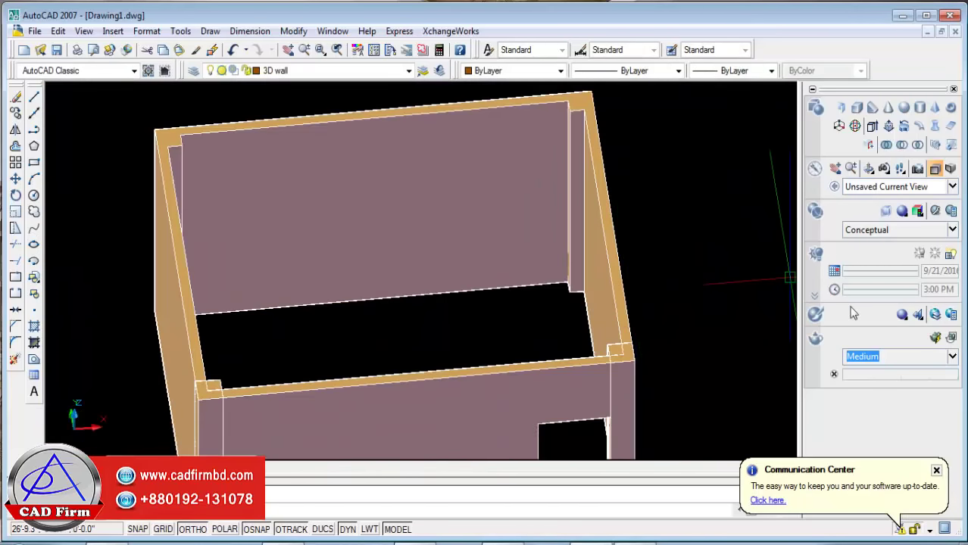
# Union the polysolid walls and corner fills, then orbit to inspect the room.
pyautogui.click(889, 146)
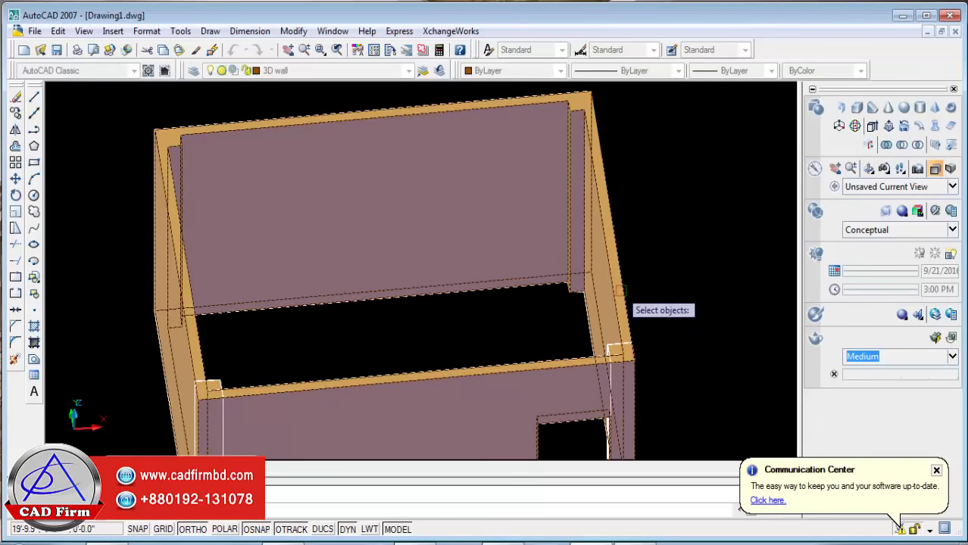
pyautogui.scroll(4, 618, 333)
pyautogui.scroll(-3, 598, 341)
pyautogui.scroll(3, 273, 364)
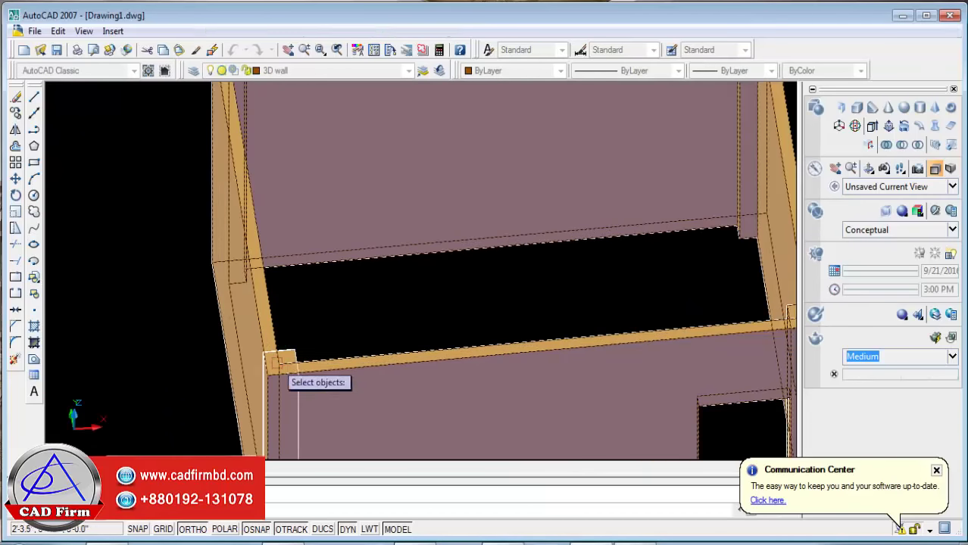
pyautogui.scroll(1, 278, 345)
pyautogui.scroll(-1, 302, 287)
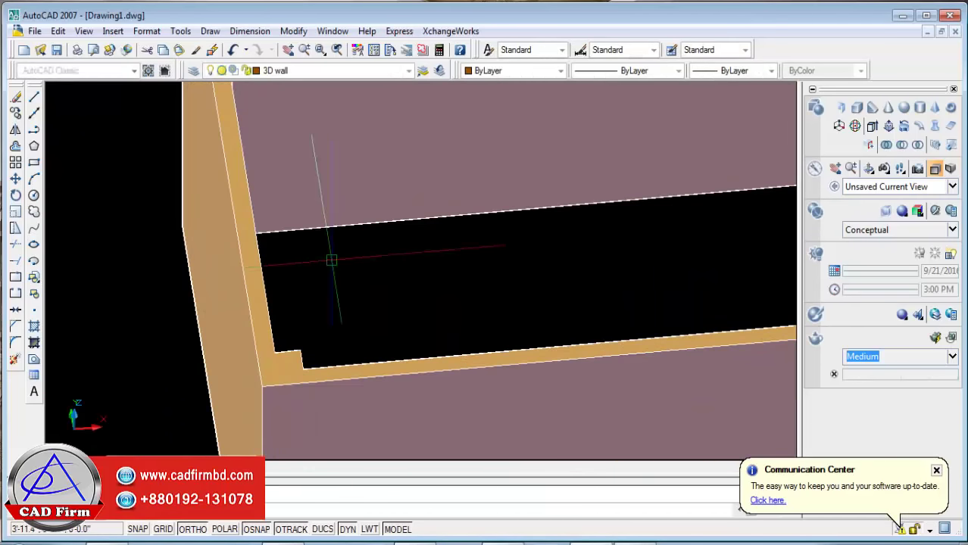
pyautogui.scroll(-4, 331, 259)
pyautogui.press('Escape')
pyautogui.moveTo(609, 347)
pyautogui.keyDown('shift'); pyautogui.mouseDown(button='middle')
pyautogui.moveTo(629, 320)
pyautogui.moveTo(760, 314)
pyautogui.moveTo(648, 300)
pyautogui.moveTo(613, 340)
pyautogui.moveTo(568, 281)
pyautogui.moveTo(598, 303)
pyautogui.mouseUp(button='middle'); pyautogui.keyUp('shift')
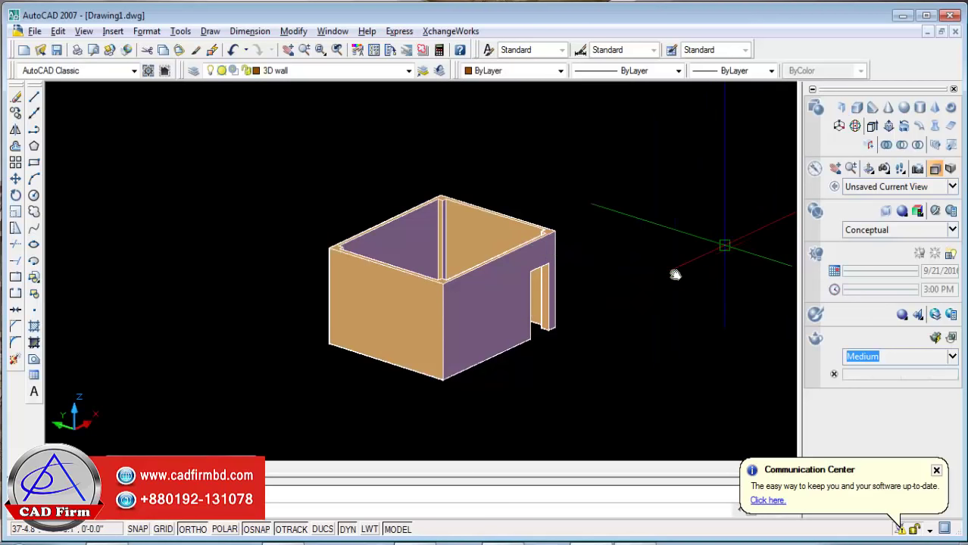
# Start a rectangle on the empty ground beside the room, placing its first corner.
pyautogui.moveTo(675, 275); pyautogui.dragTo(554, 285)
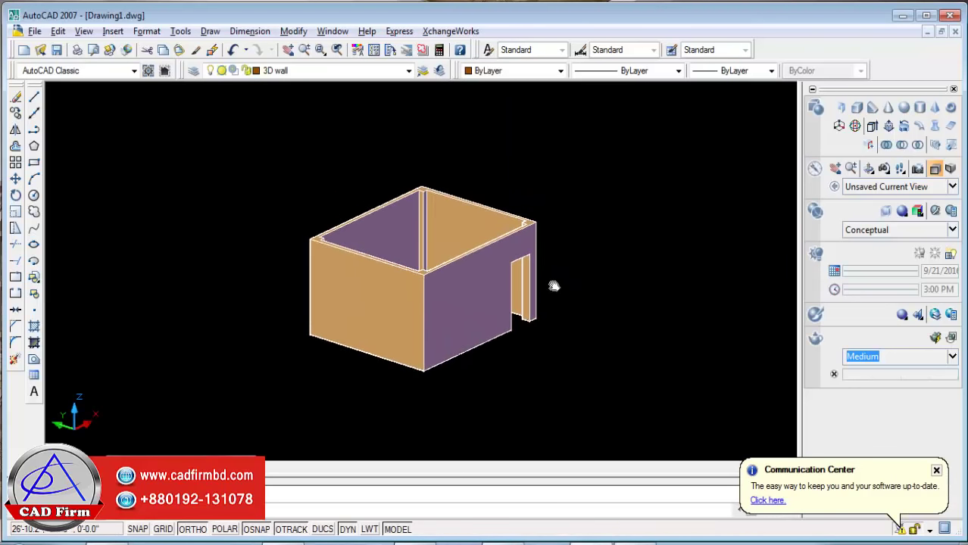
pyautogui.keyDown('shift'); pyautogui.moveTo(553, 286); pyautogui.dragTo(568, 262, button='middle'); pyautogui.keyUp('shift')
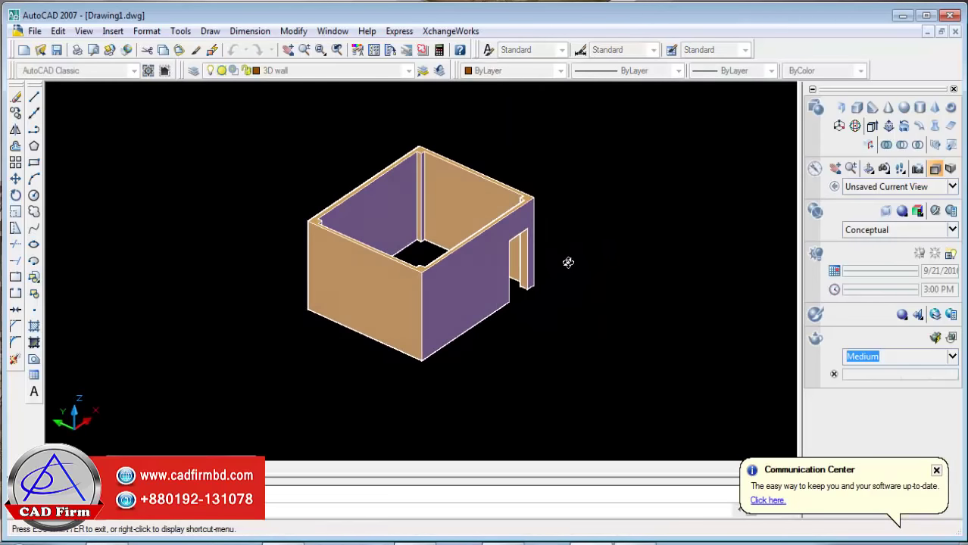
pyautogui.scroll(2, 541, 227)
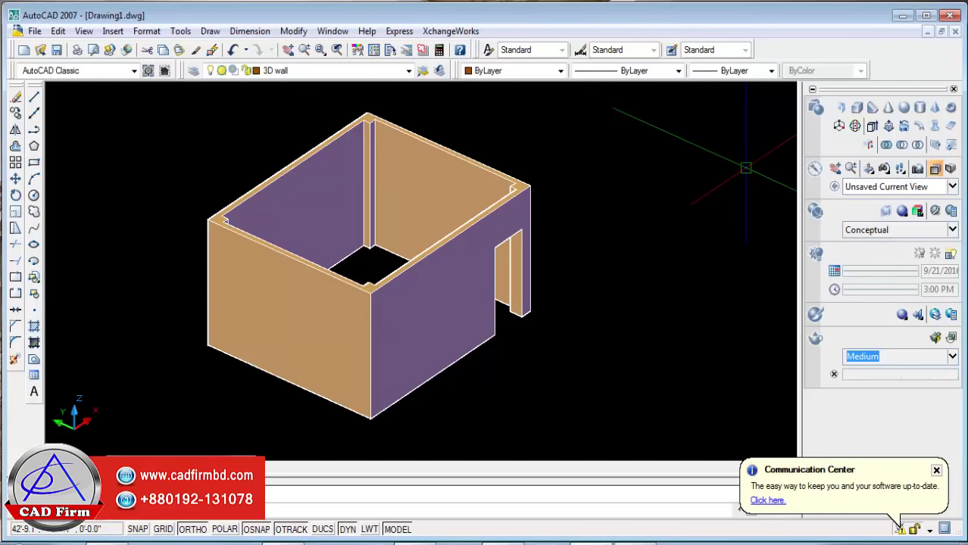
pyautogui.scroll(2, 504, 266)
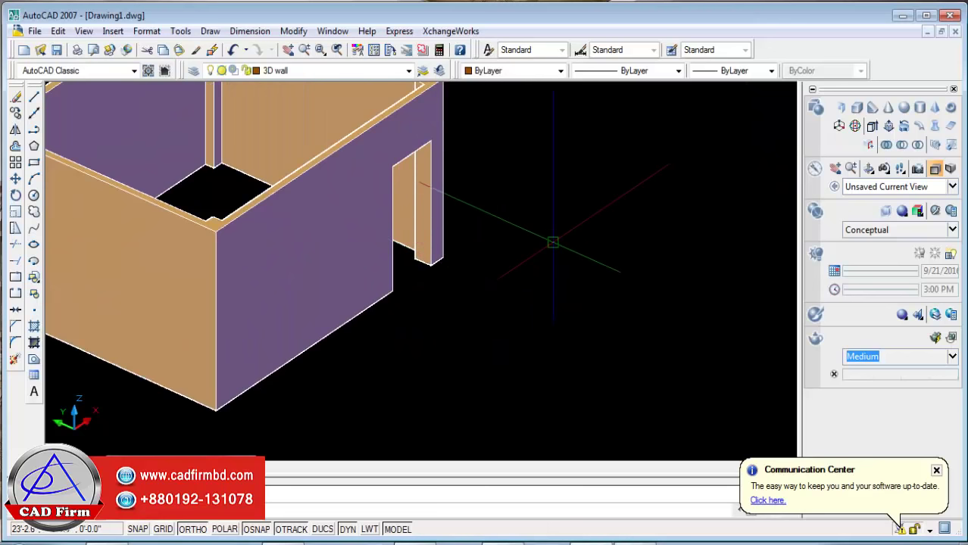
pyautogui.click(33, 162)
pyautogui.click(513, 379)
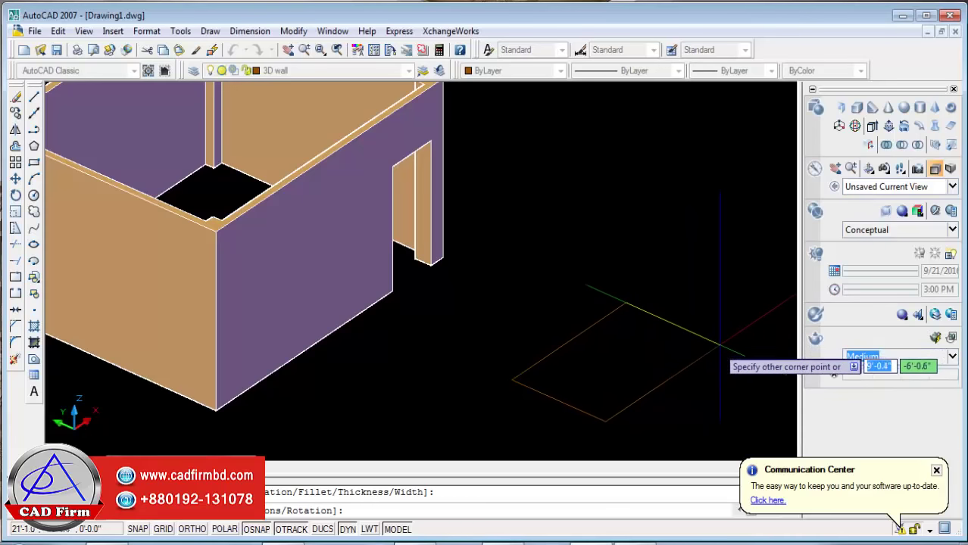
# Finish the free-sized rectangle, then delete it so it can be redrawn.
pyautogui.click(706, 347)
pyautogui.moveTo(706, 346); pyautogui.dragTo(638, 318, button='middle')
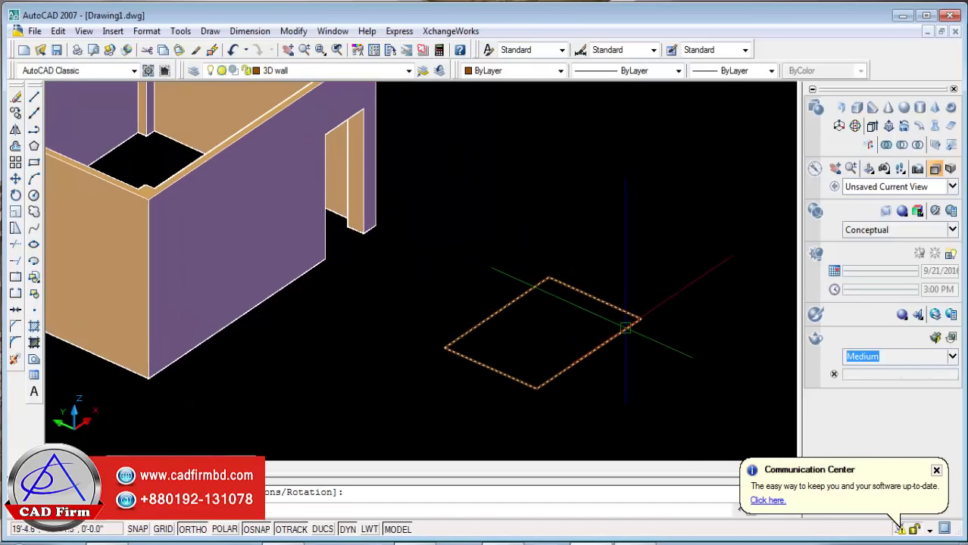
pyautogui.click(622, 328)
pyautogui.press('Delete')
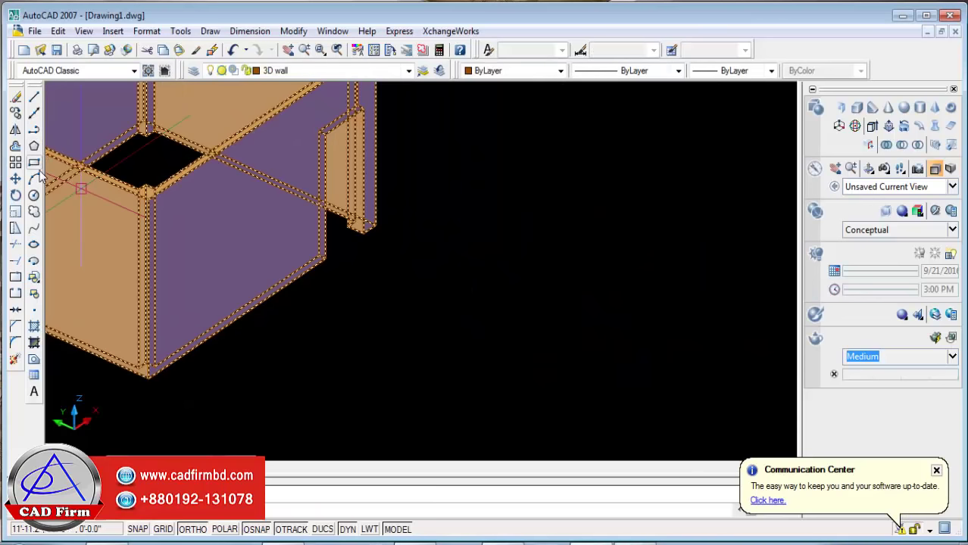
# Redraw the rectangle as a 10 x 10 square using the Dimensions option.
pyautogui.click(33, 162)
pyautogui.click(502, 341)
pyautogui.rightClick(518, 179)
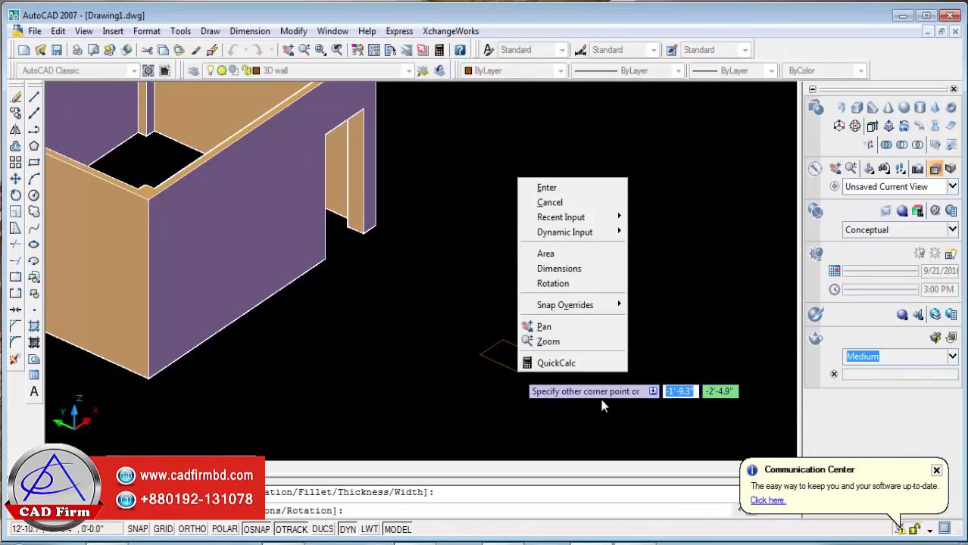
pyautogui.click(564, 270)
pyautogui.write('10')
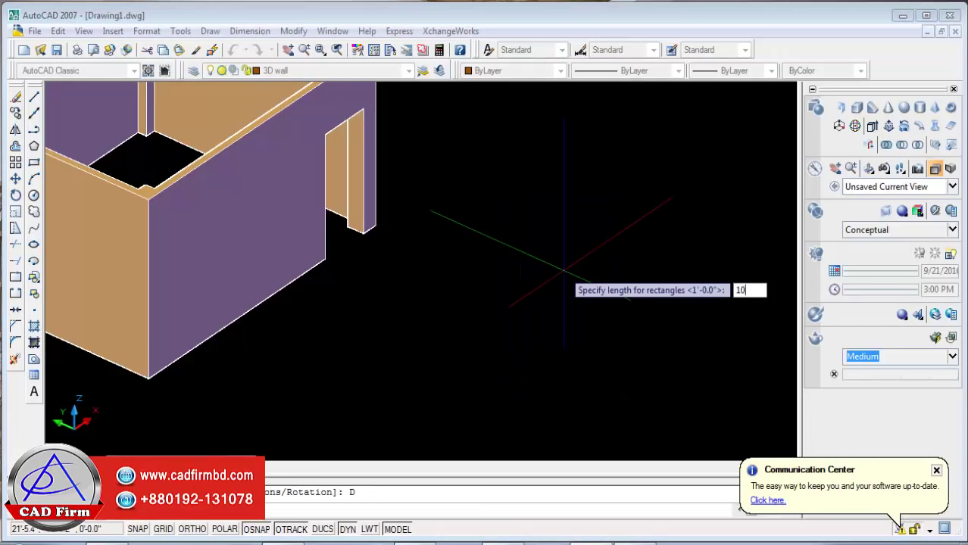
pyautogui.press('Return')
pyautogui.write('10')
pyautogui.press('Return')
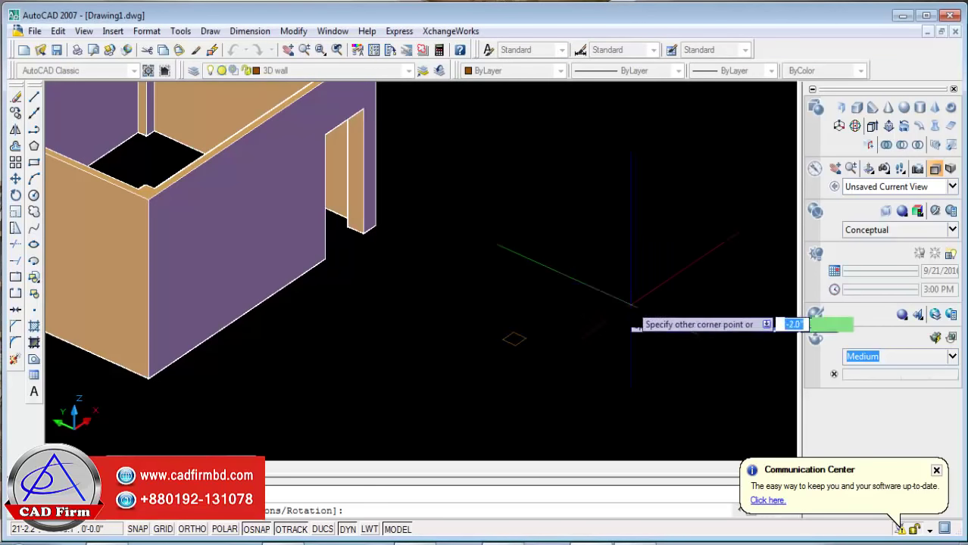
pyautogui.click(681, 300)
# Copy the 10 x 10 square once to make a second square nearby.
pyautogui.hotkey('ctrl', 'a')
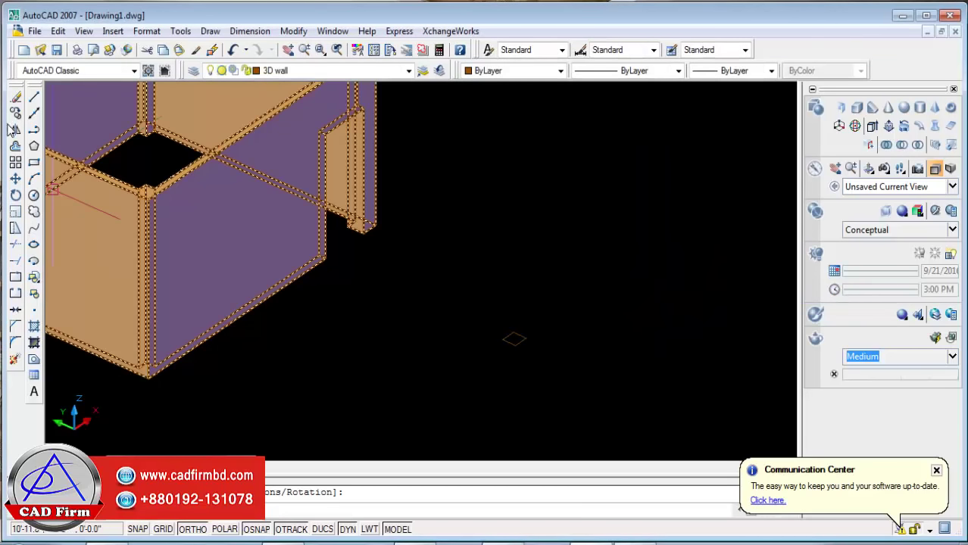
pyautogui.click(15, 112)
pyautogui.press('Return')
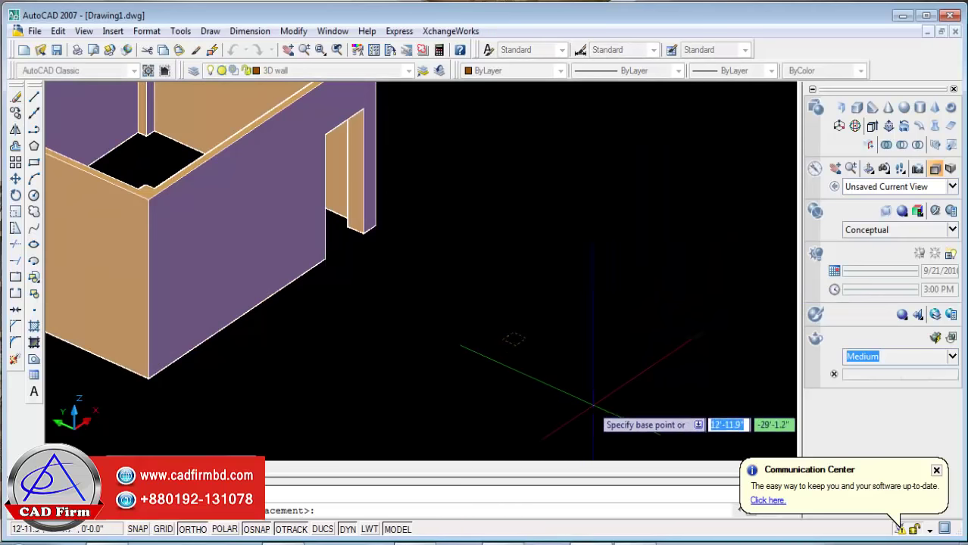
pyautogui.click(575, 402)
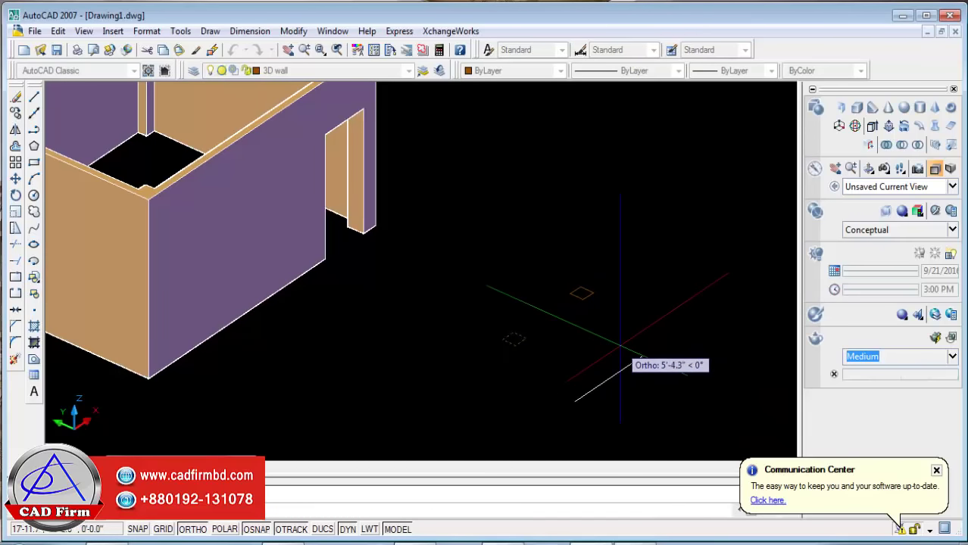
pyautogui.click(621, 347)
# Copy both squares together to form a grid of four squares.
pyautogui.press('Return')
pyautogui.click(642, 266)
pyautogui.click(521, 378)
pyautogui.press('Return')
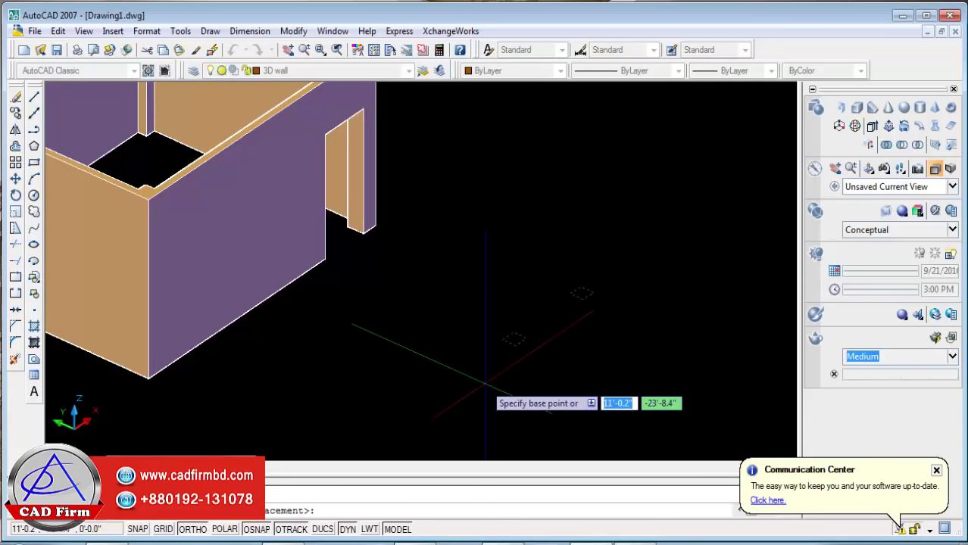
pyautogui.click(485, 385)
pyautogui.click(575, 425)
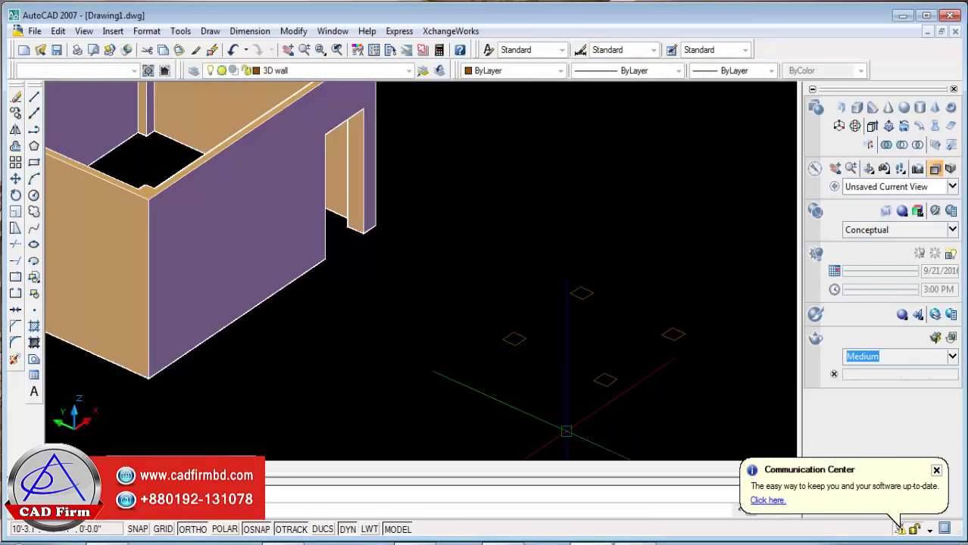
# Extrude all four squares upward by 5 into square columns and zoom in on them.
pyautogui.click(871, 127)
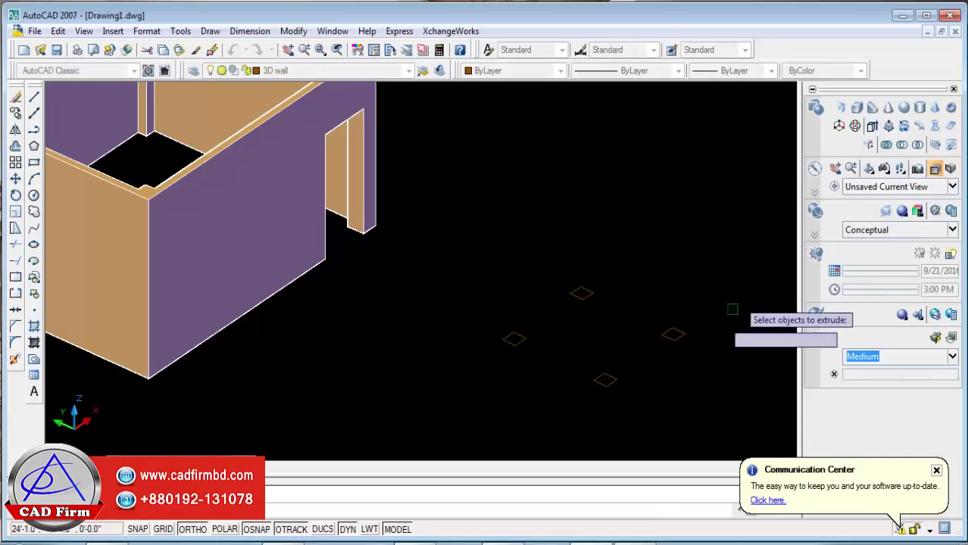
pyautogui.click(611, 383)
pyautogui.click(672, 334)
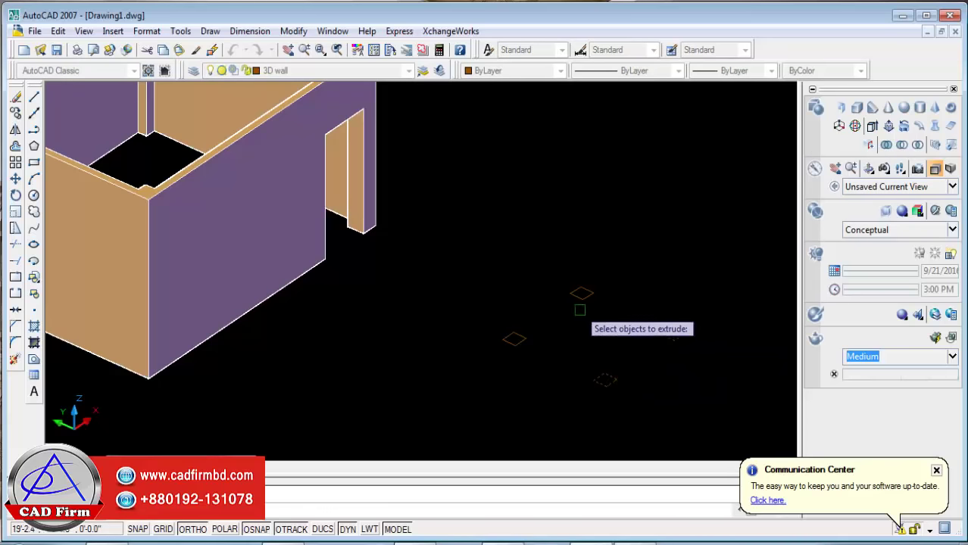
pyautogui.click(581, 295)
pyautogui.click(503, 342)
pyautogui.press('Return')
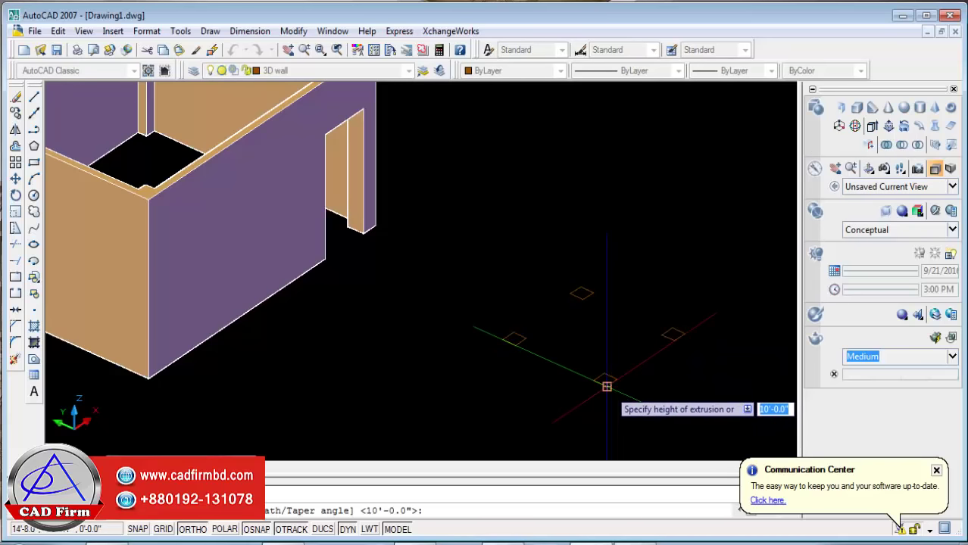
pyautogui.click(607, 386)
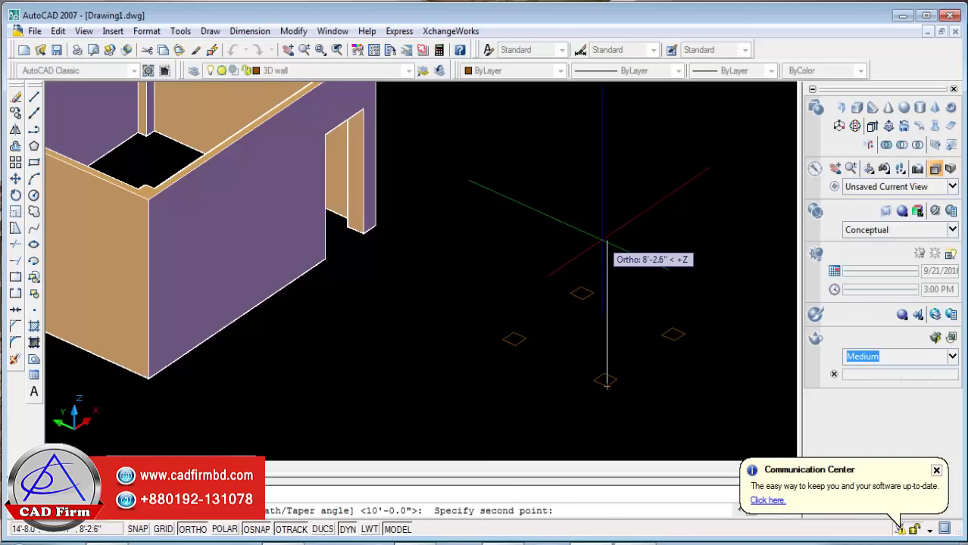
pyautogui.write('5')
pyautogui.press('Return')
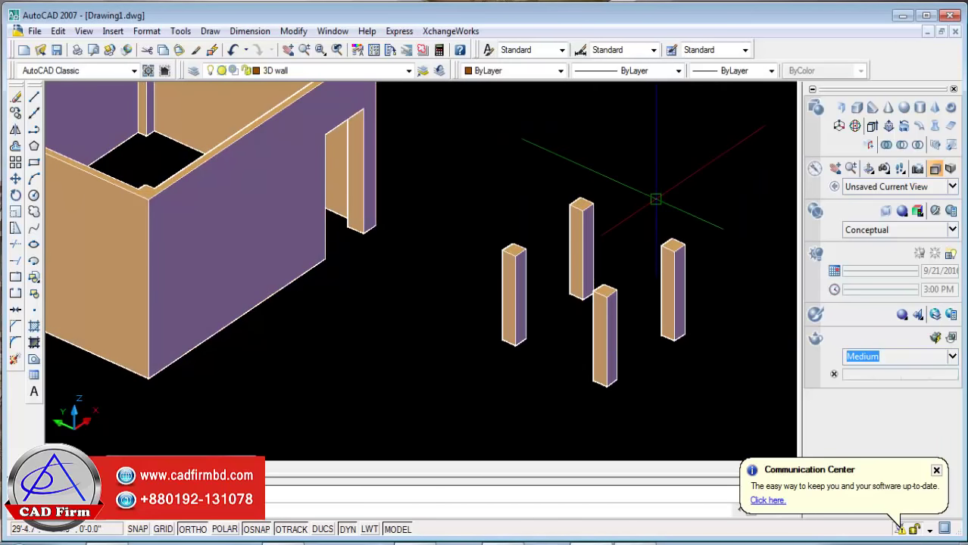
pyautogui.scroll(2, 673, 233)
pyautogui.moveTo(673, 232)
pyautogui.mouseDown(button='middle')
pyautogui.moveTo(518, 274)
pyautogui.moveTo(525, 286)
pyautogui.mouseUp(button='middle')
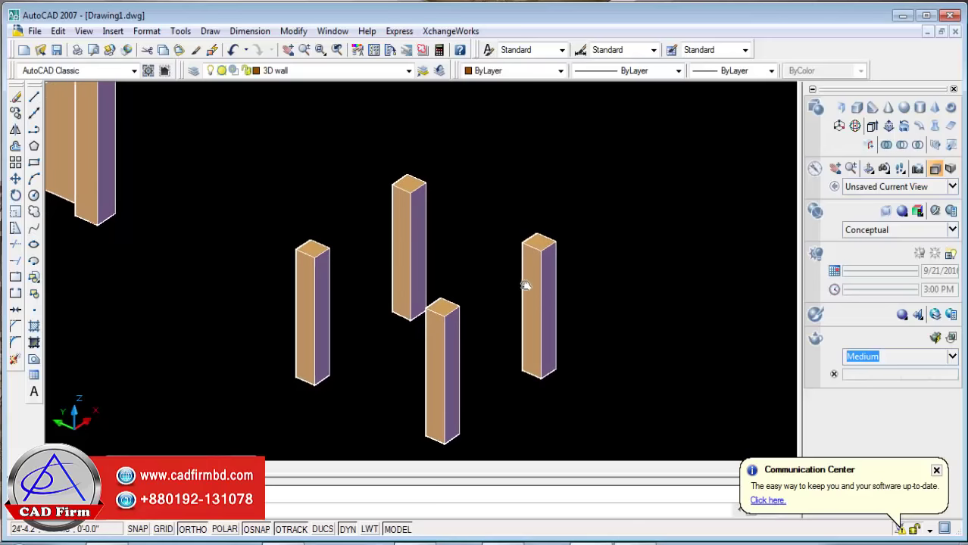
pyautogui.moveTo(547, 223); pyautogui.dragTo(623, 216, button='middle')
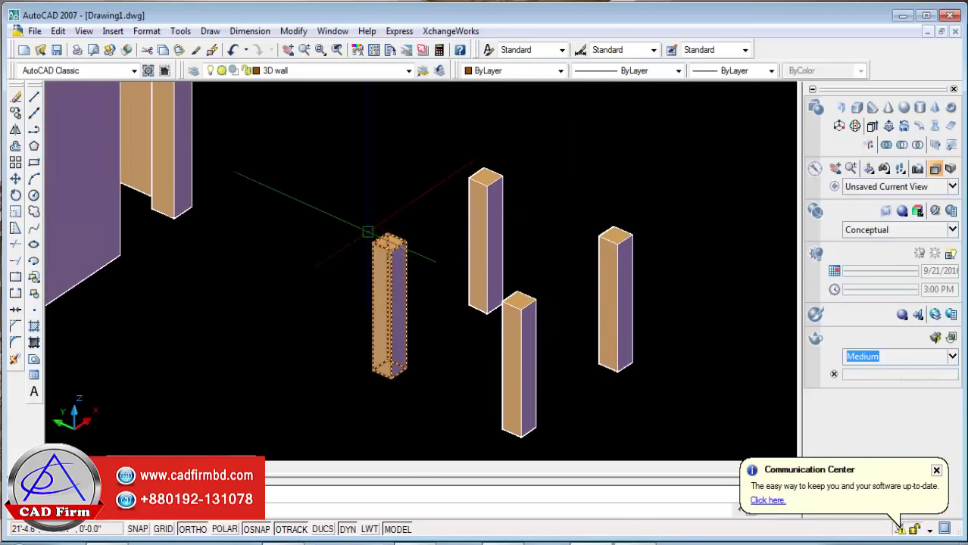
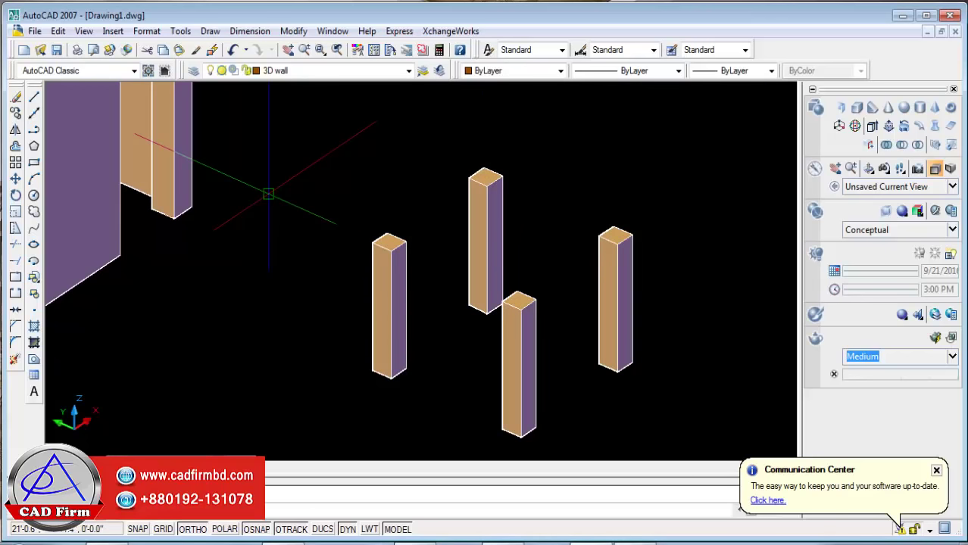
# Draw a small trial rectangle, extrude it into a tall column, then delete it.
pyautogui.click(32, 165)
pyautogui.moveTo(473, 443); pyautogui.dragTo(485, 377, button='middle')
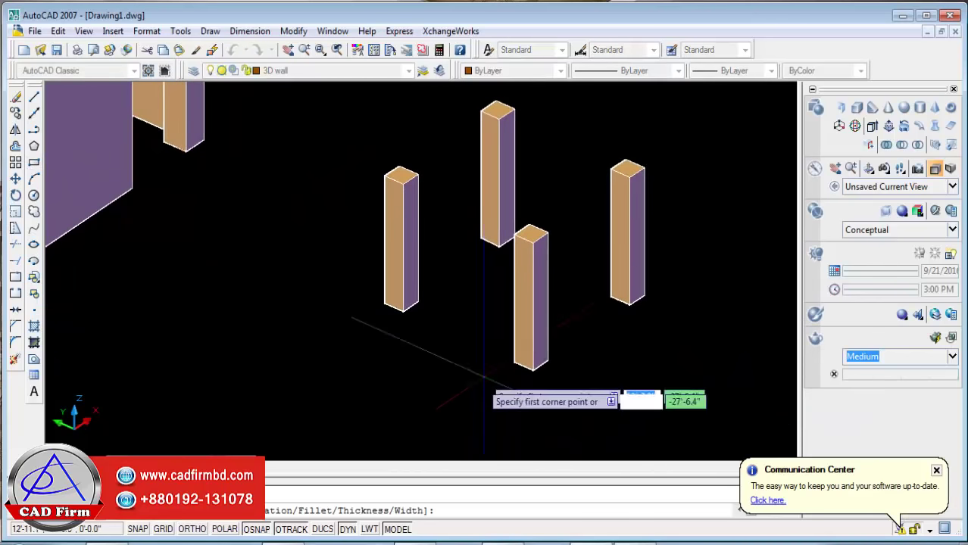
pyautogui.click(471, 404)
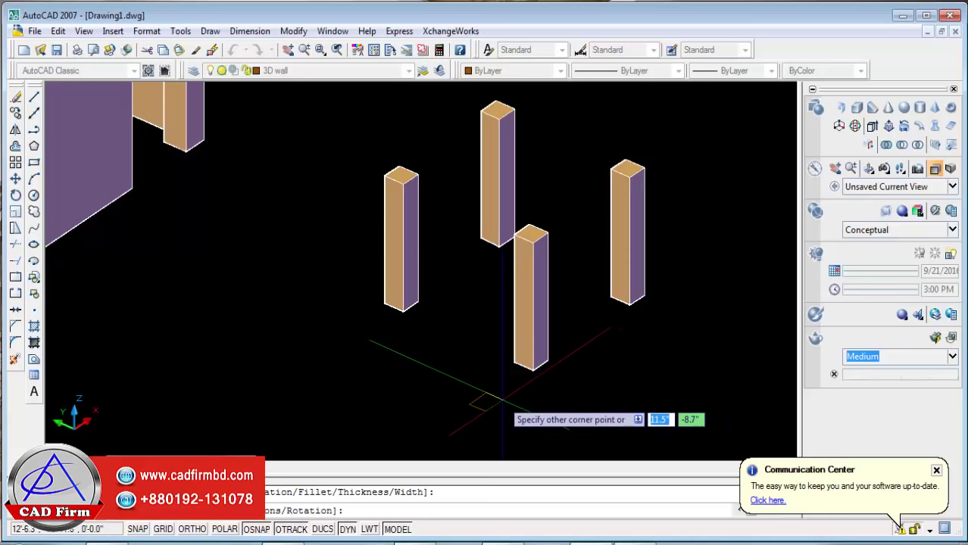
pyautogui.click(501, 400)
pyautogui.click(872, 128)
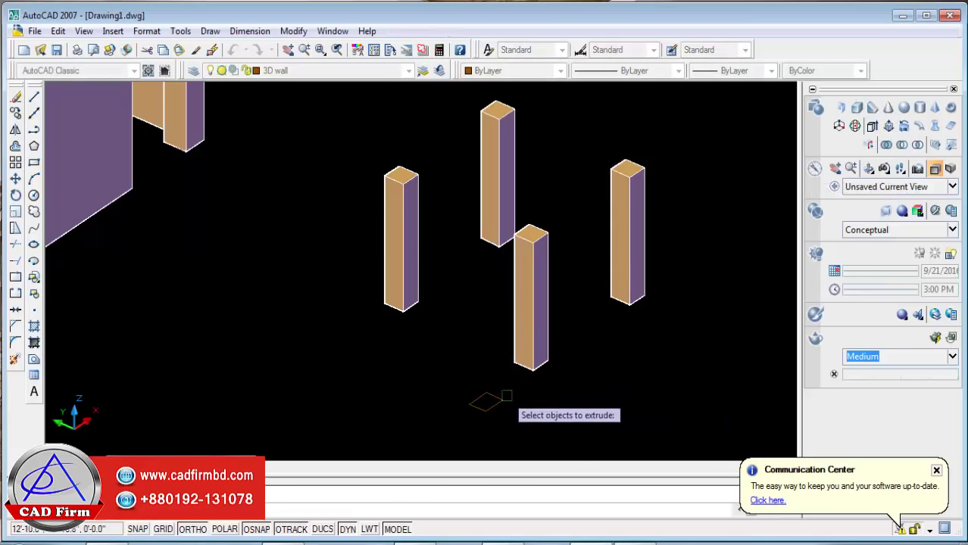
pyautogui.click(486, 399)
pyautogui.press('Return')
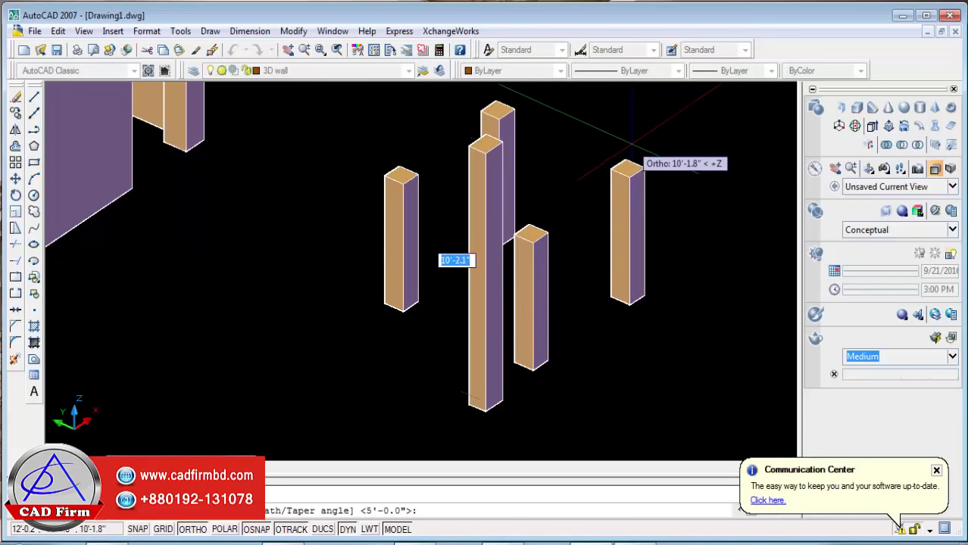
pyautogui.click(636, 139)
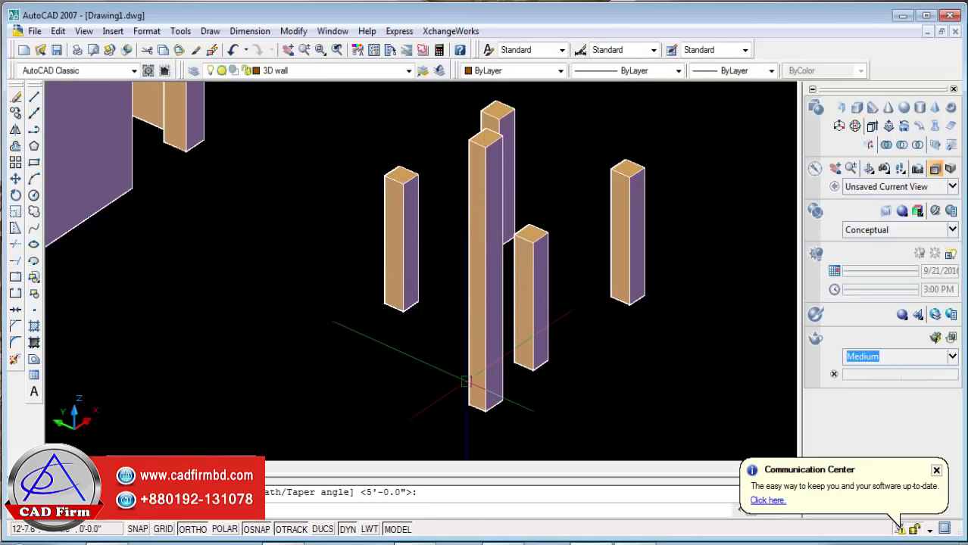
pyautogui.click(467, 381)
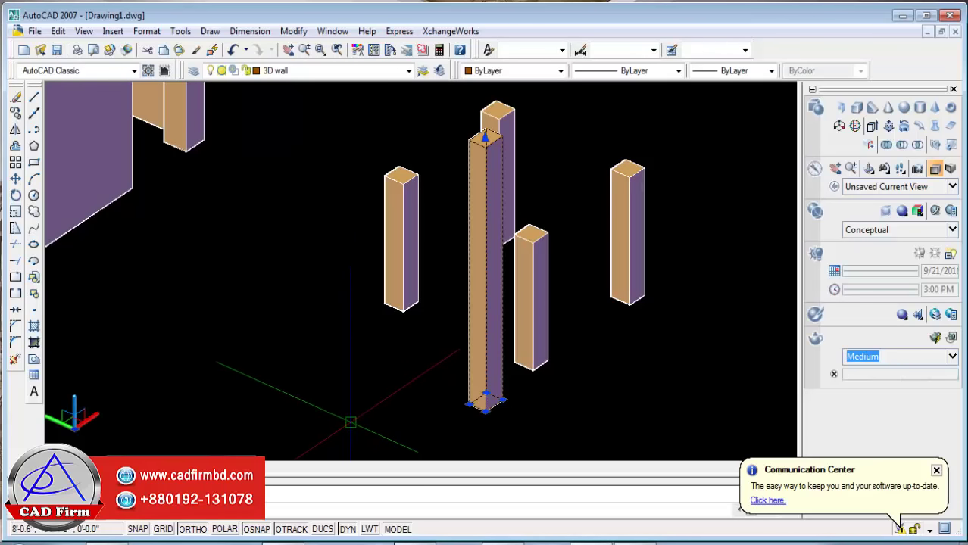
pyautogui.press('Delete')
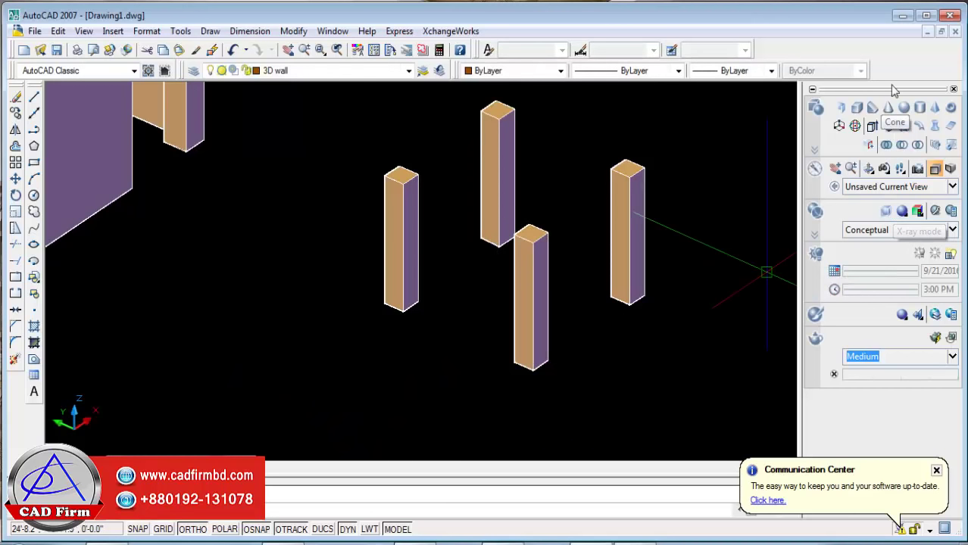
# Show the UCS II toolbar, move it aside, and orbit around the columns.
pyautogui.rightClick(923, 67)
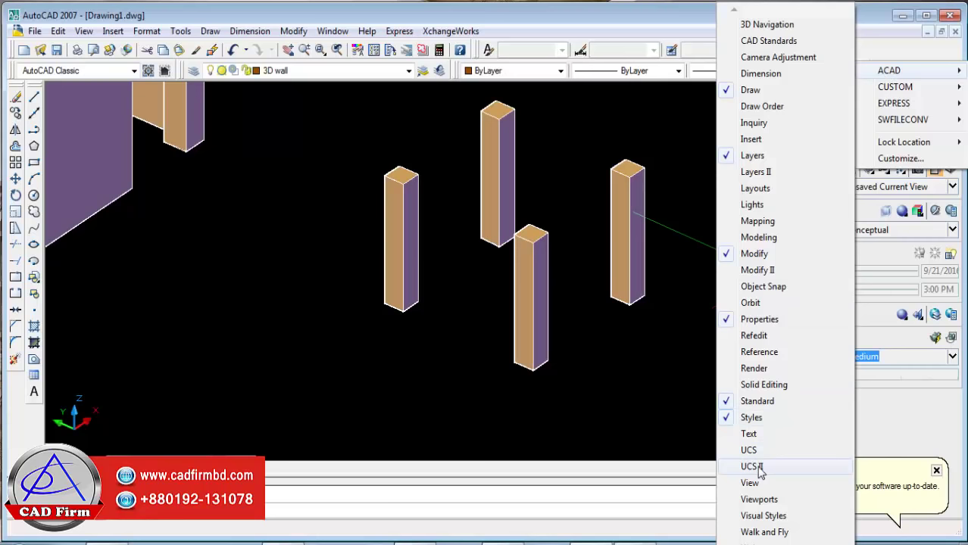
pyautogui.moveTo(902, 70)
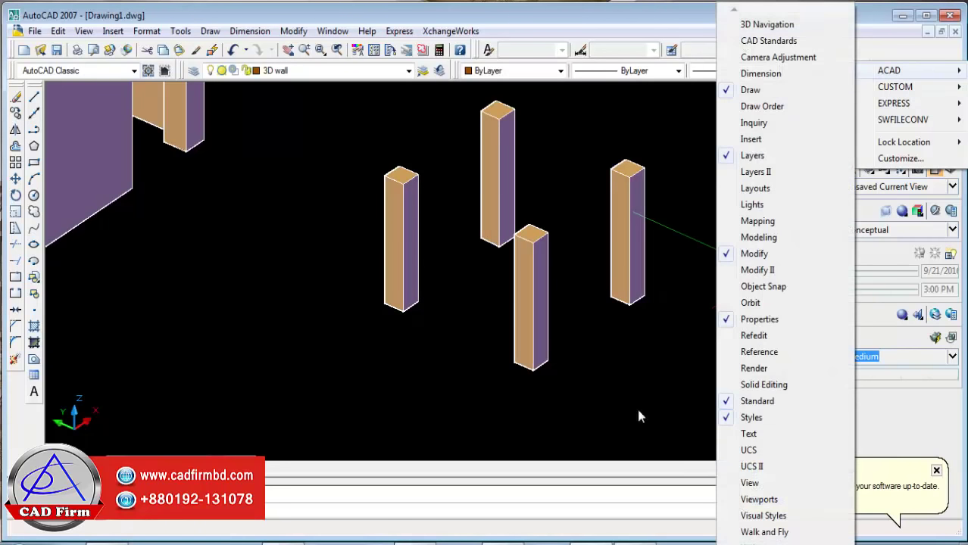
pyautogui.click(769, 473)
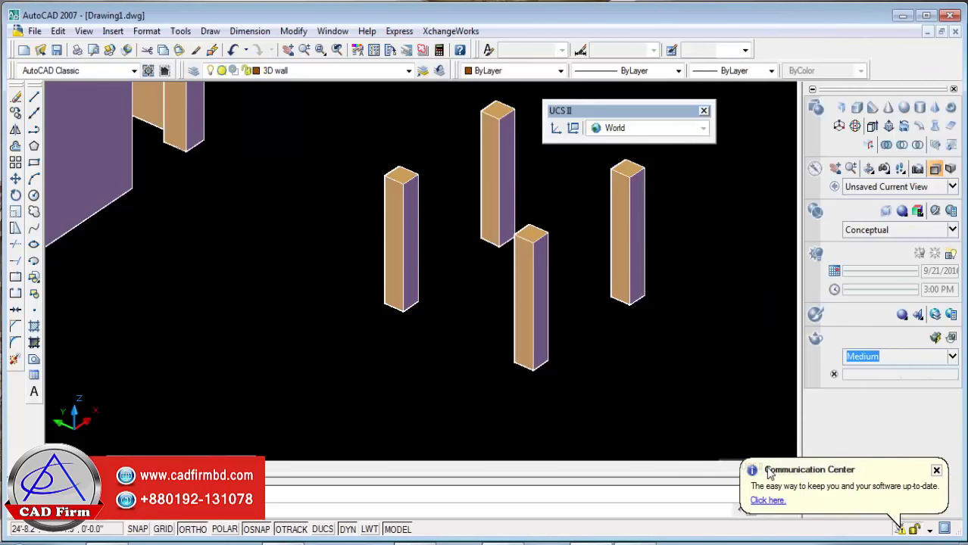
pyautogui.moveTo(636, 118); pyautogui.dragTo(687, 107)
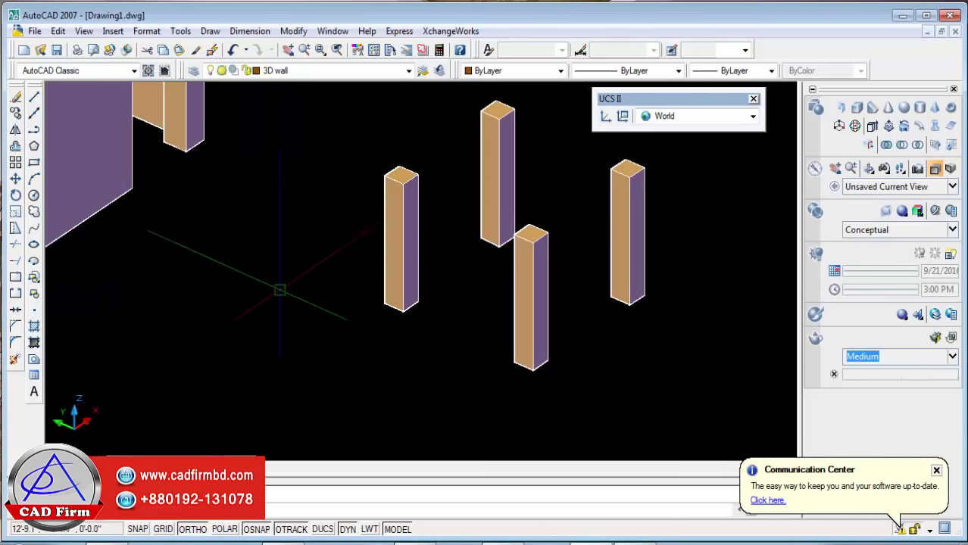
pyautogui.keyDown('shift'); pyautogui.moveTo(280, 290); pyautogui.dragTo(558, 293, button='middle'); pyautogui.keyUp('shift')
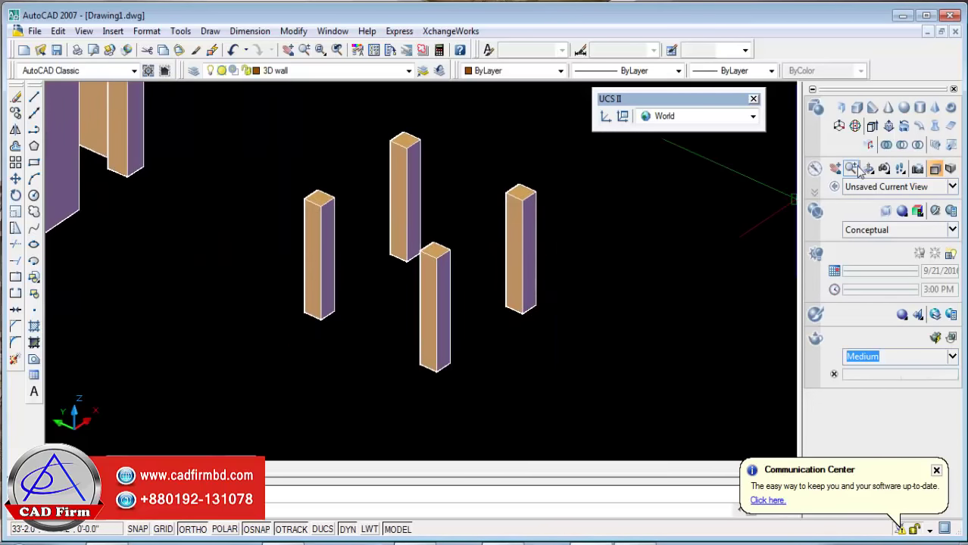
# Draw a 12,12 rectangle at a column base, extrude it, then erase it.
pyautogui.click(35, 162)
pyautogui.click(558, 356)
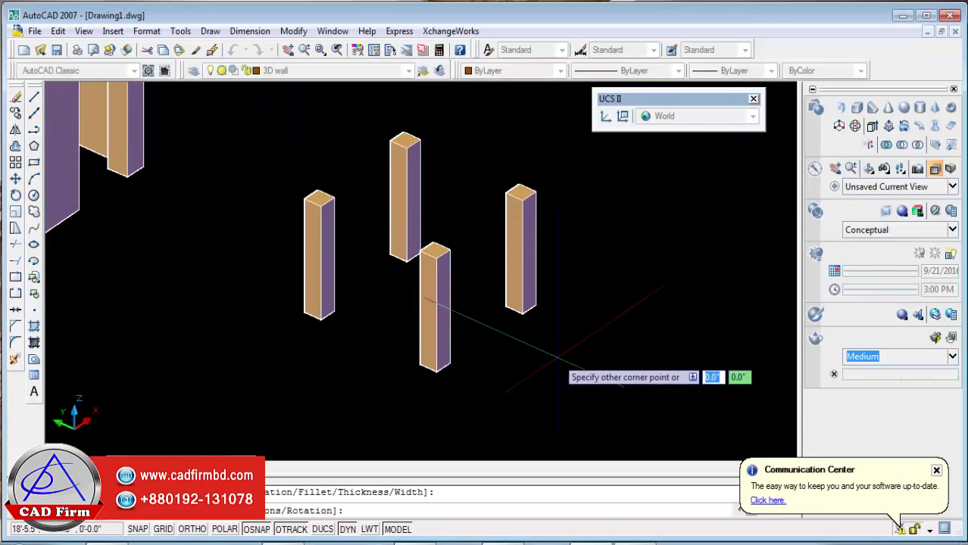
pyautogui.write('12,12')
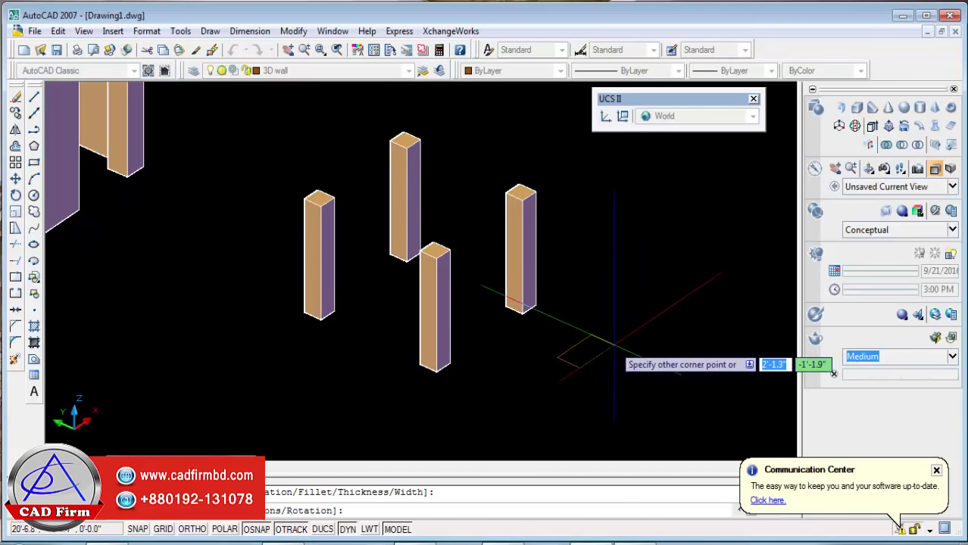
pyautogui.press('Return')
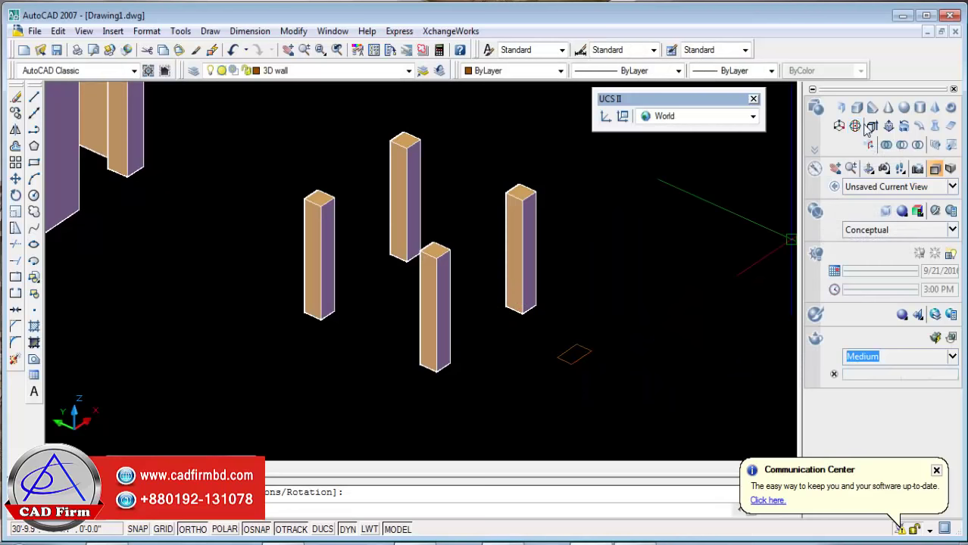
pyautogui.click(871, 126)
pyautogui.click(583, 356)
pyautogui.press('Return')
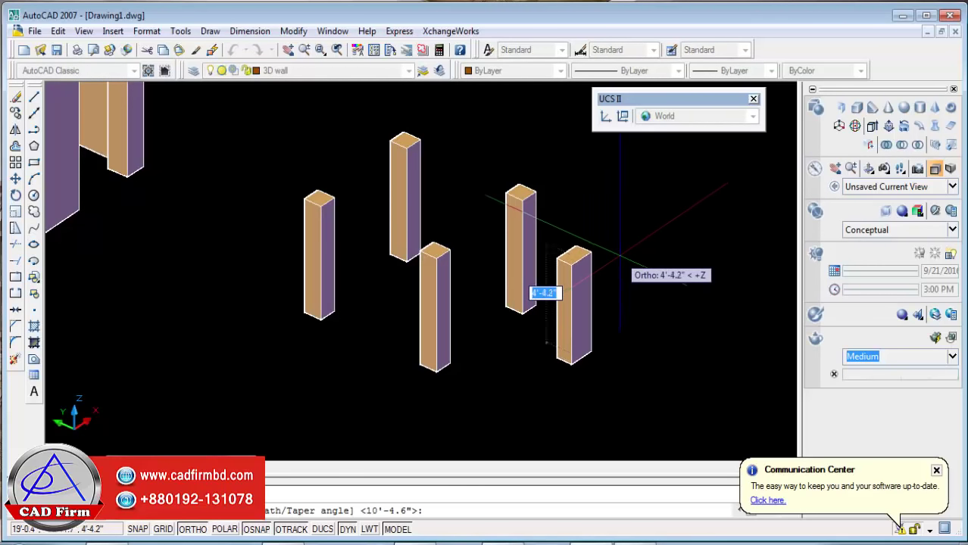
pyautogui.click(603, 261)
pyautogui.click(569, 267)
pyautogui.press('Delete')
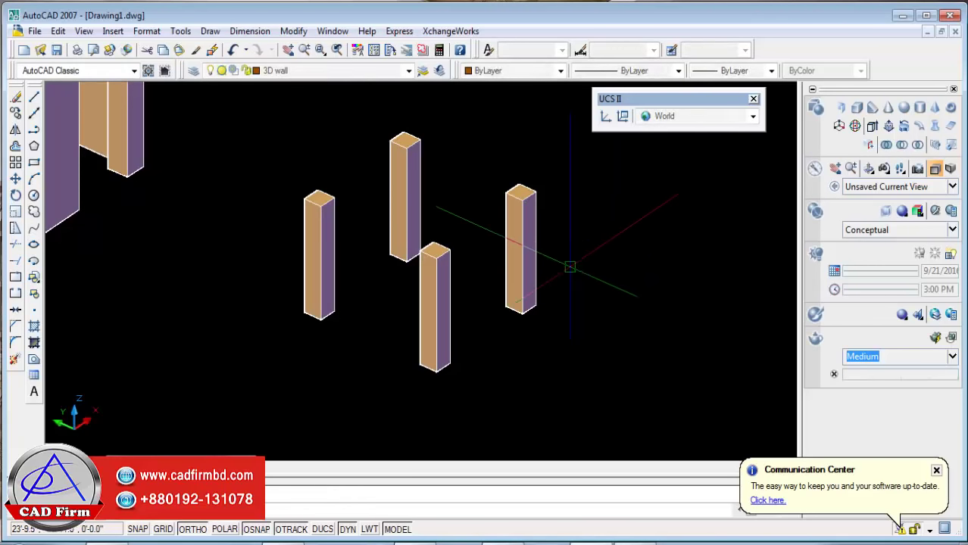
pyautogui.click(685, 118)
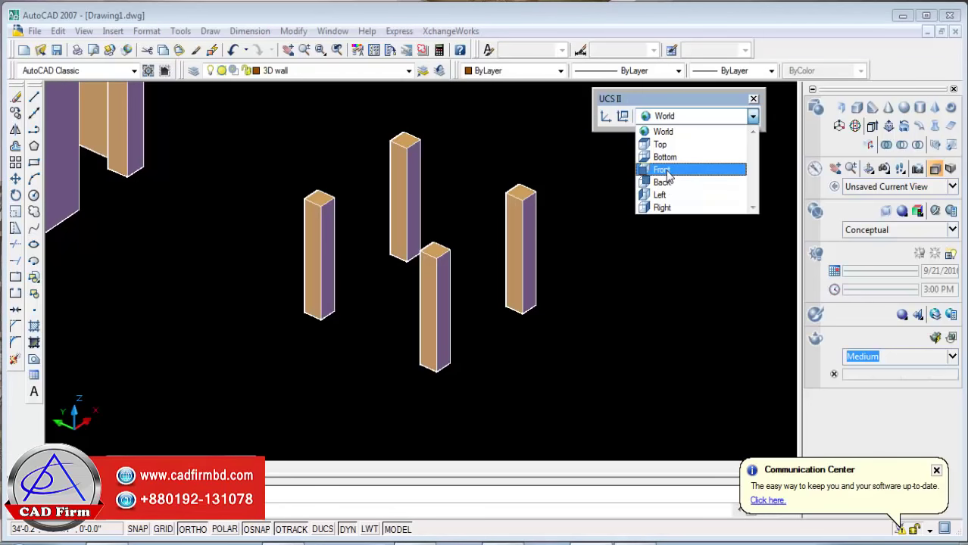
# Switch the UCS to Front and draw an upright 10 by 10 rectangle beside the columns.
pyautogui.click(666, 172)
pyautogui.click(35, 162)
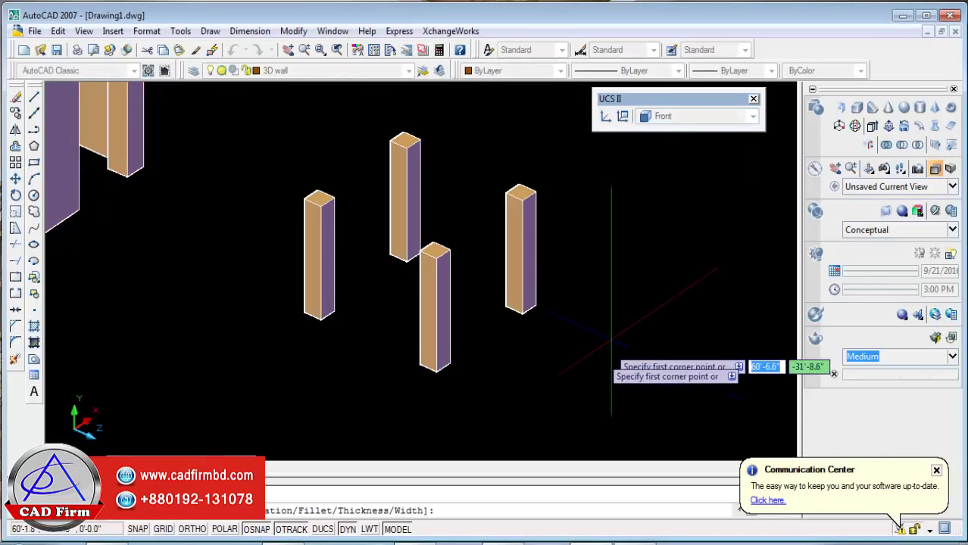
pyautogui.click(565, 369)
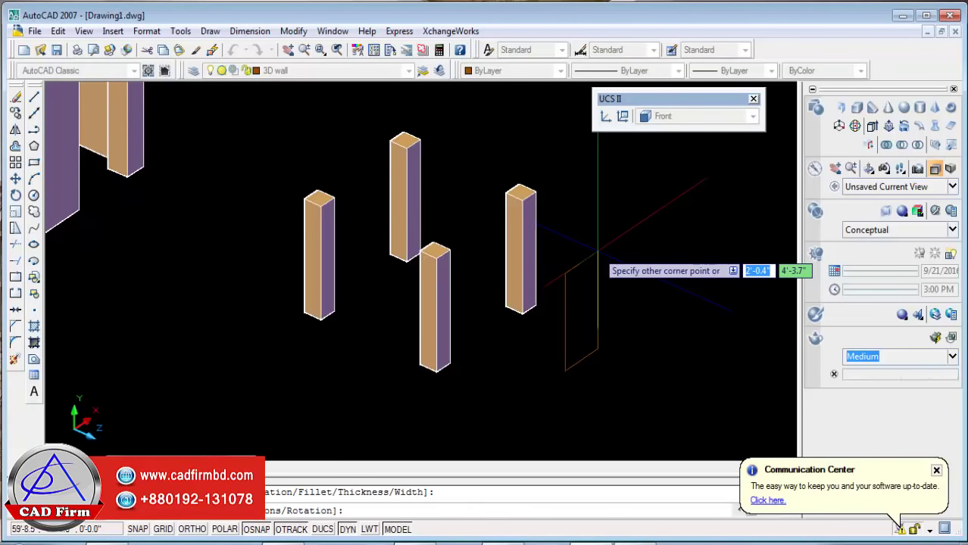
pyautogui.rightClick(600, 263)
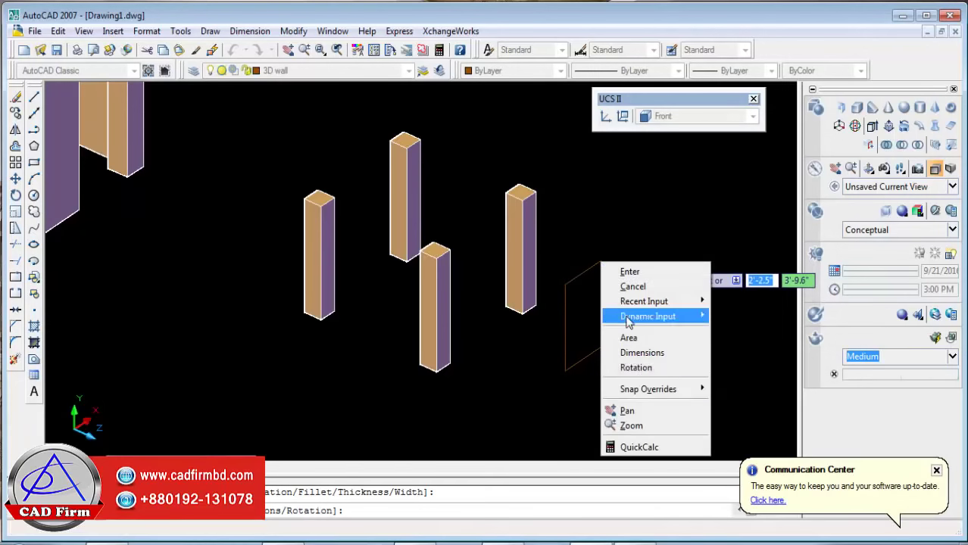
pyautogui.click(657, 353)
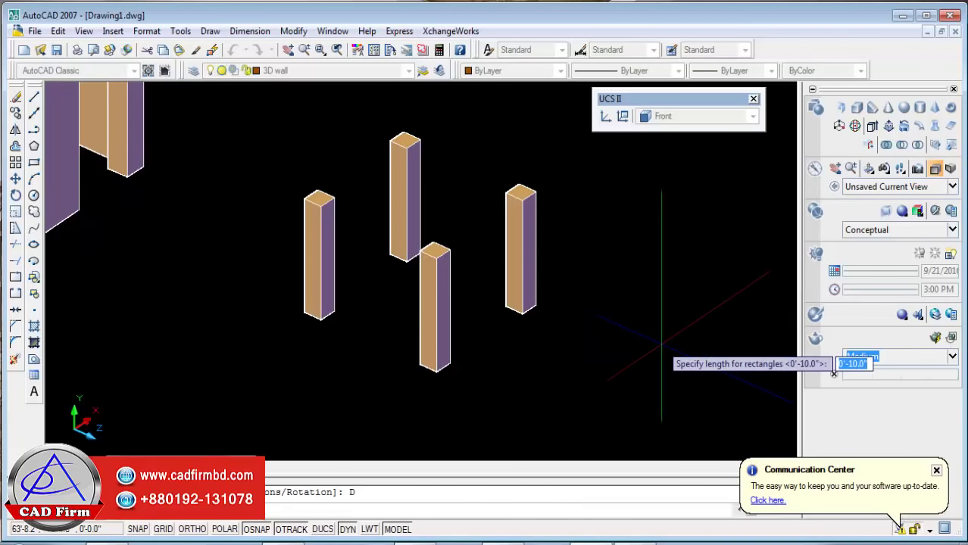
pyautogui.write('10')
pyautogui.press('Return')
pyautogui.write('10')
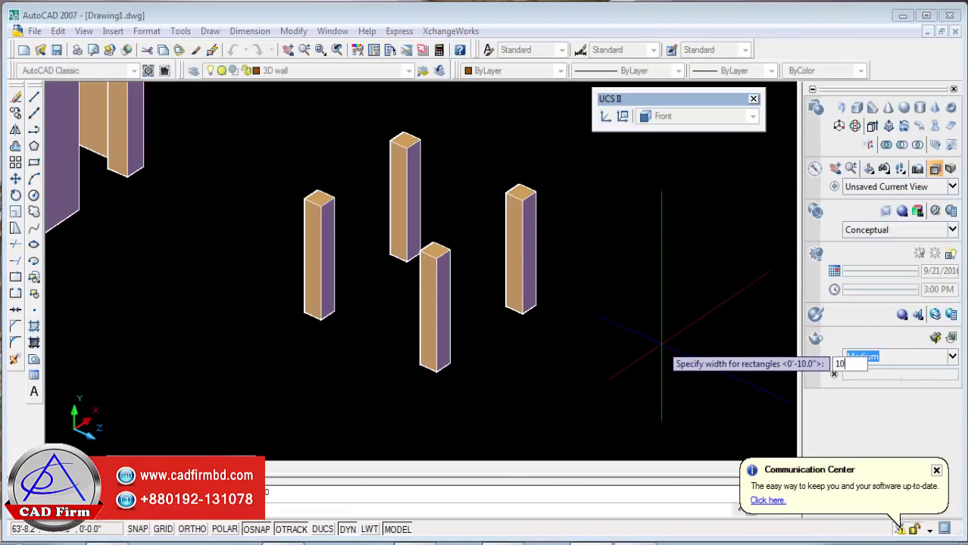
pyautogui.press('Return')
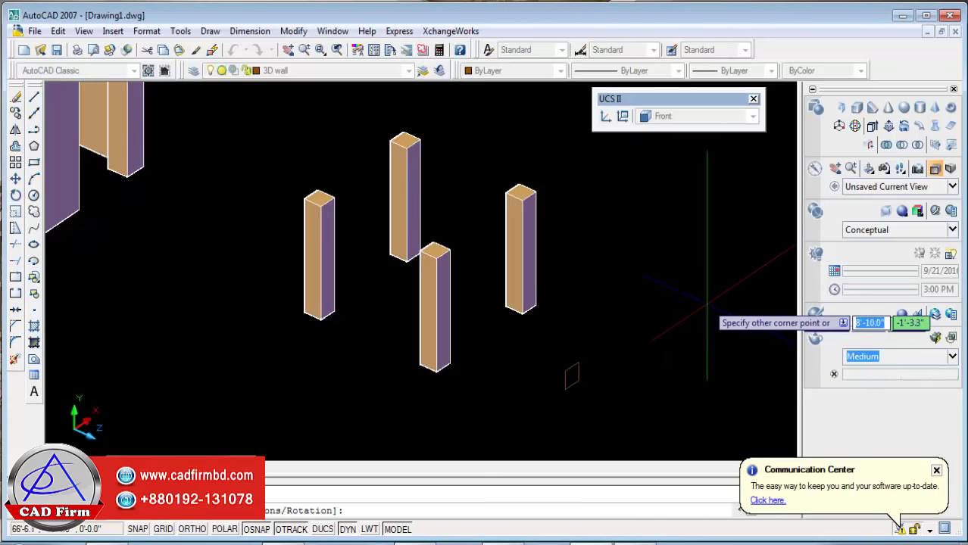
pyautogui.click(709, 306)
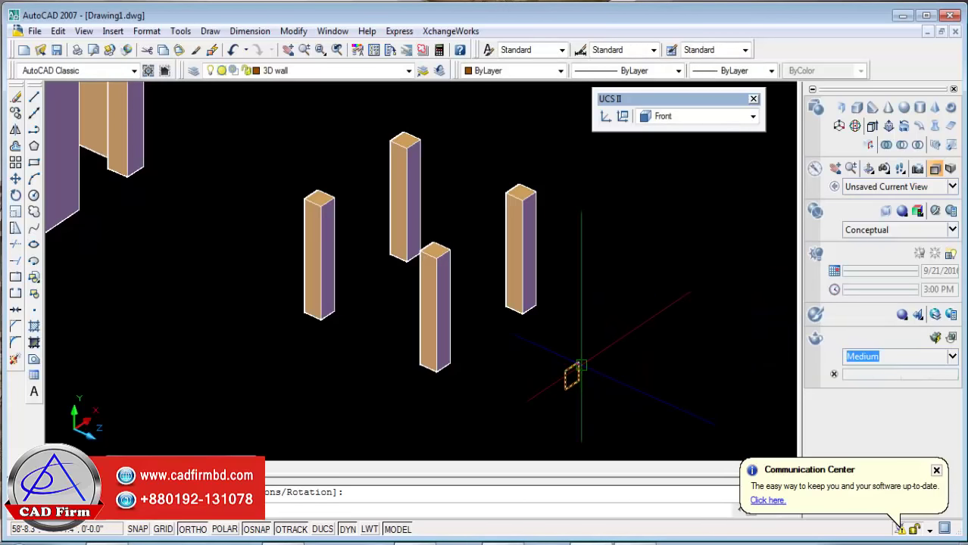
pyautogui.click(572, 375)
pyautogui.click(64, 151)
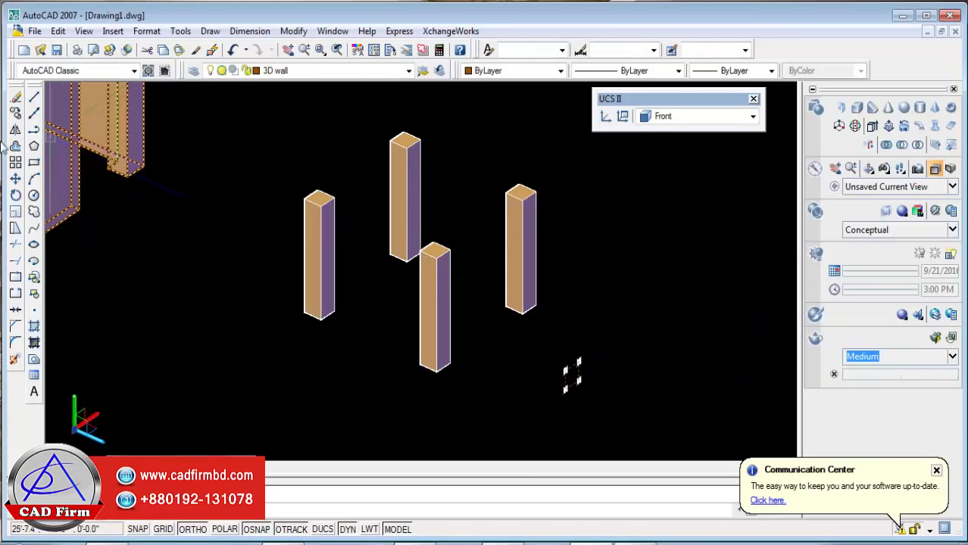
# Move the 10 by 10 square onto the middle column's top.
pyautogui.click(15, 179)
pyautogui.scroll(2, 557, 383)
pyautogui.click(555, 383)
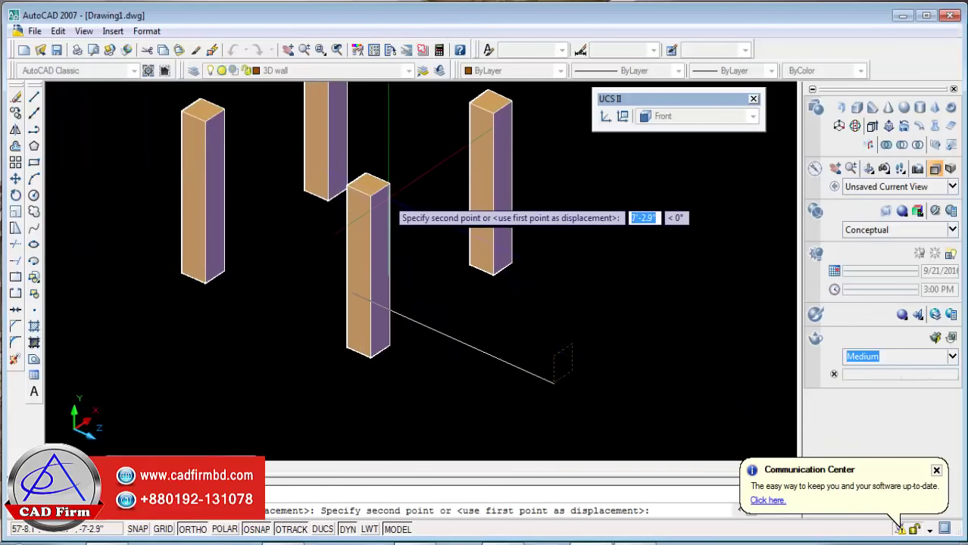
pyautogui.click(369, 183)
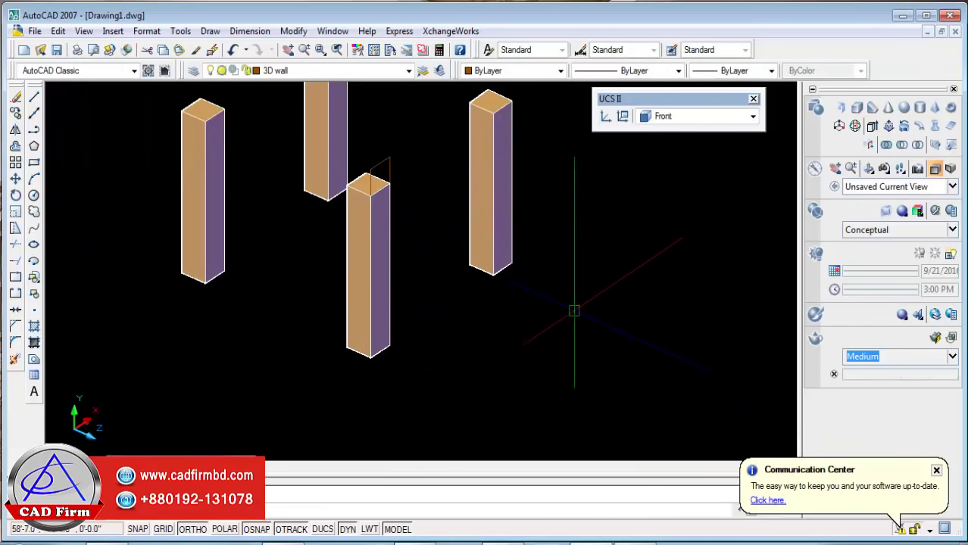
pyautogui.moveTo(573, 310); pyautogui.dragTo(701, 387, button='middle')
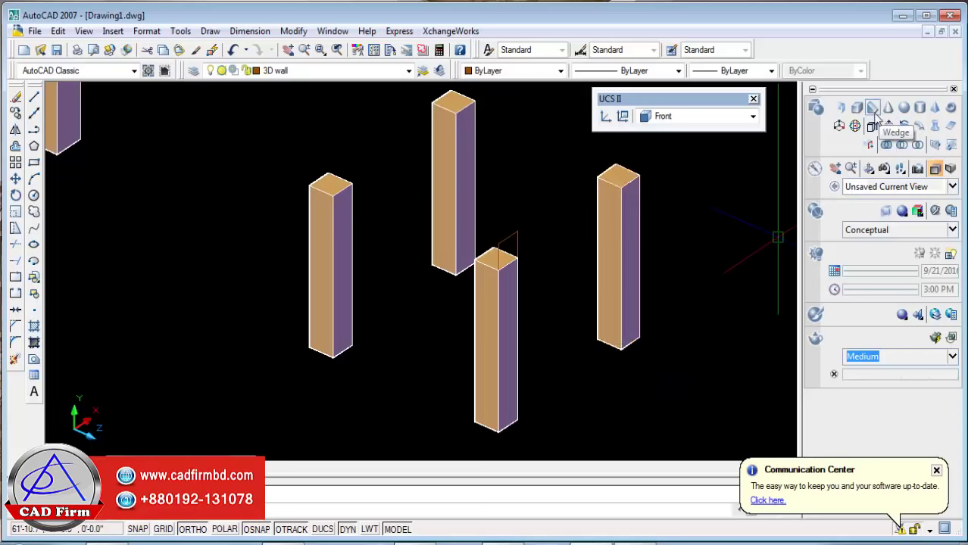
# Extrude the square into a horizontal beam reaching the far column's top.
pyautogui.click(871, 127)
pyautogui.click(505, 250)
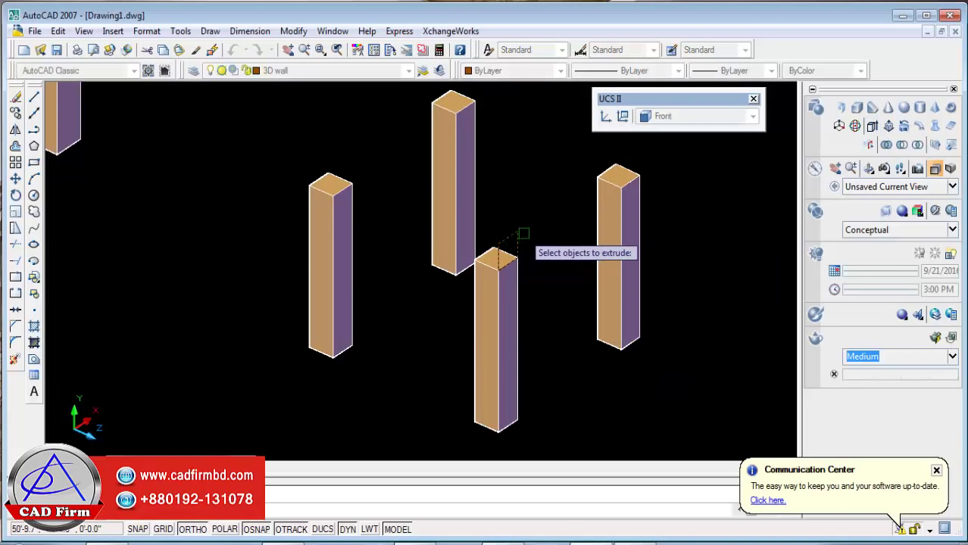
pyautogui.press('Return')
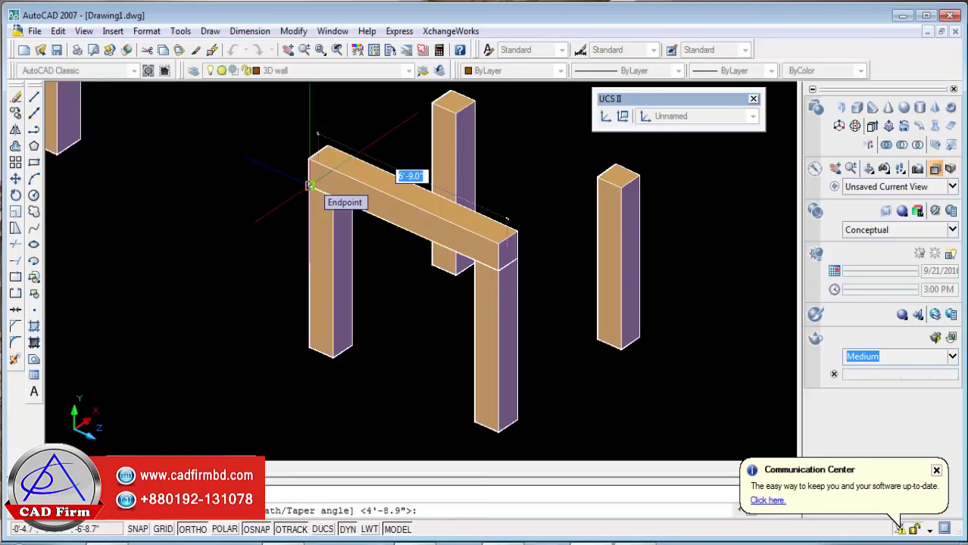
pyautogui.click(310, 186)
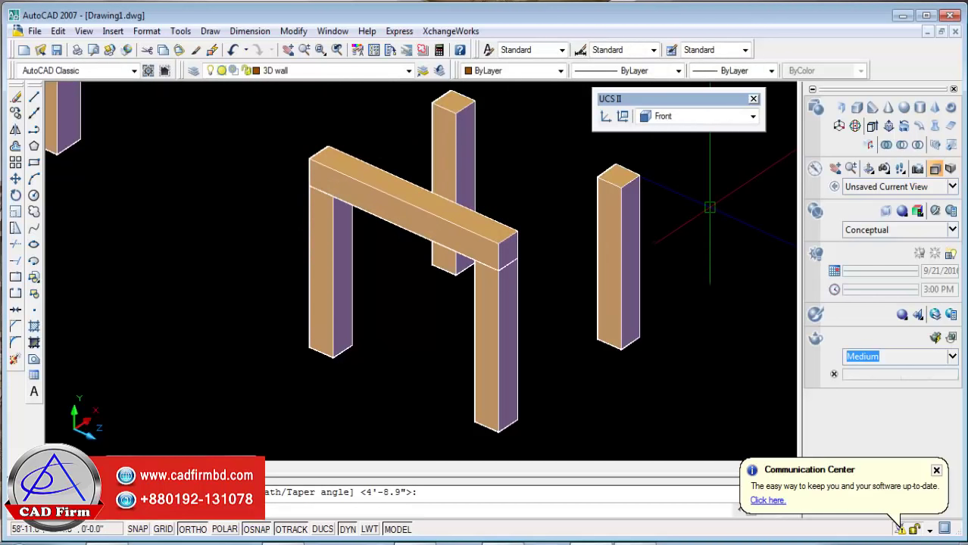
# Copy the beam from the front columns onto the tops of the two back columns.
pyautogui.moveTo(703, 221); pyautogui.dragTo(577, 266, button='middle')
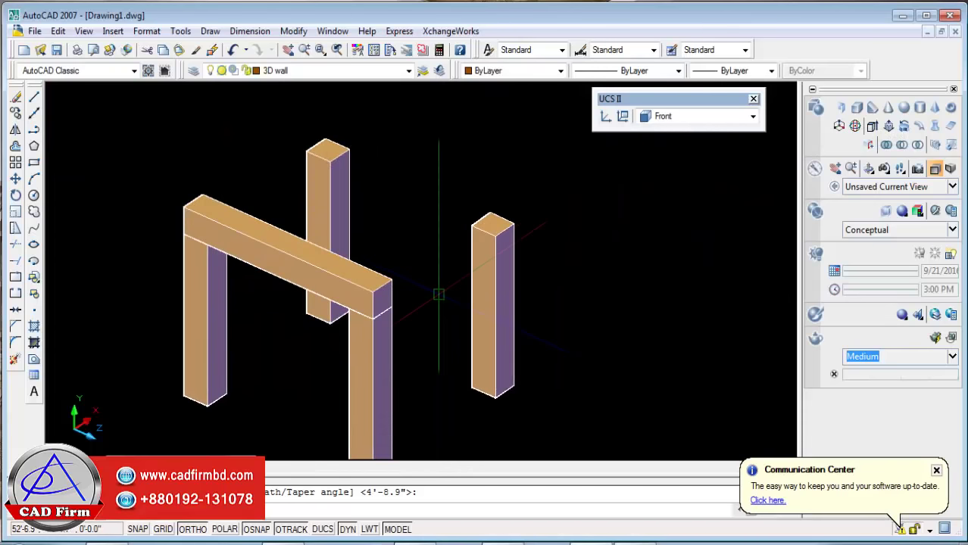
pyautogui.click(374, 279)
pyautogui.press('Escape')
pyautogui.click(373, 279)
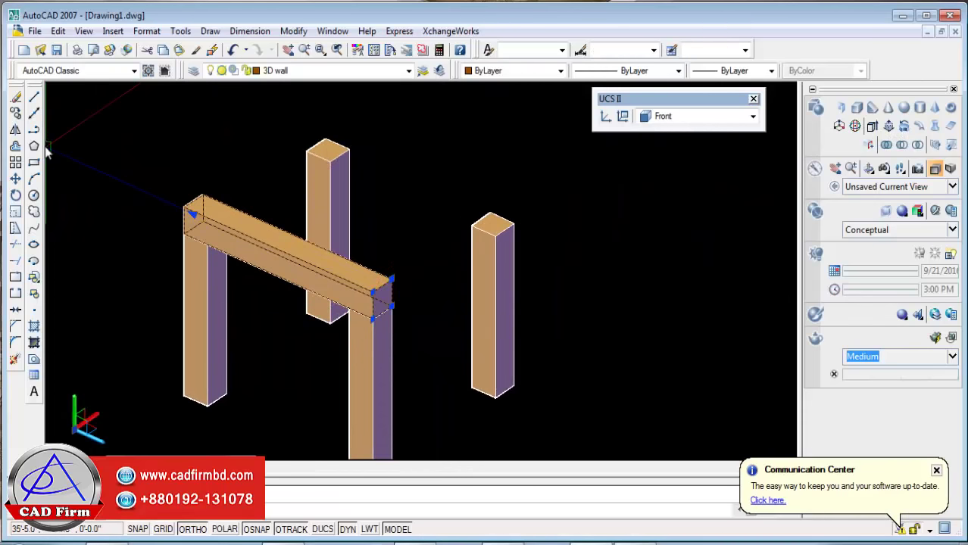
pyautogui.click(15, 112)
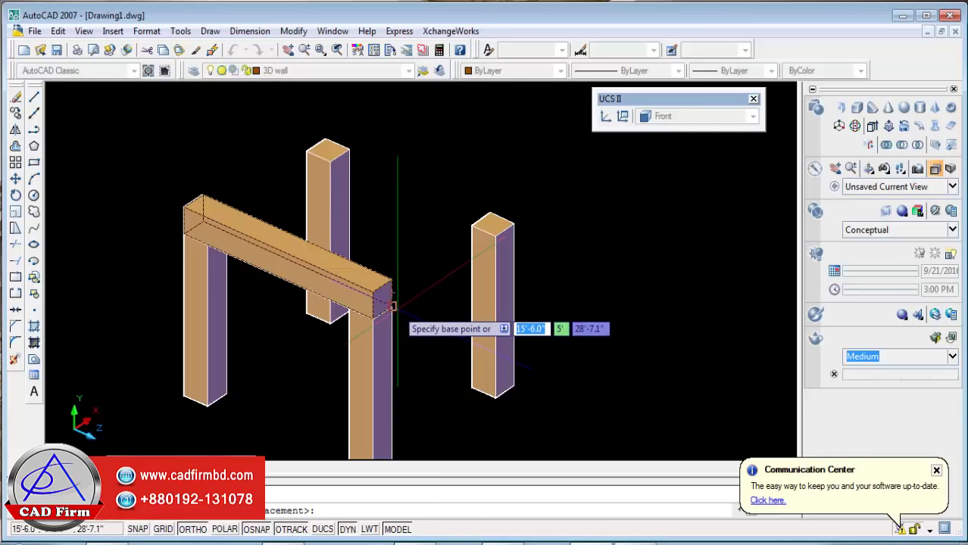
pyautogui.click(393, 306)
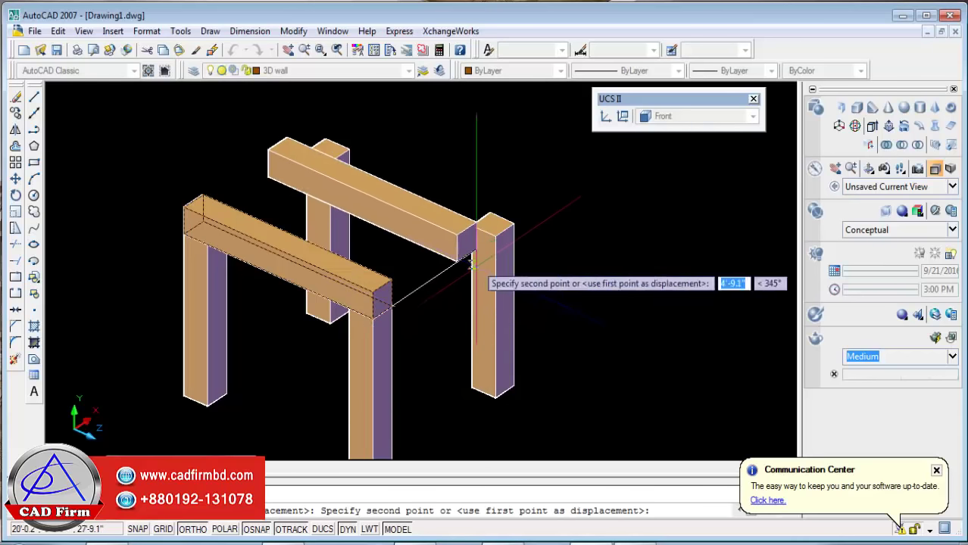
pyautogui.click(514, 223)
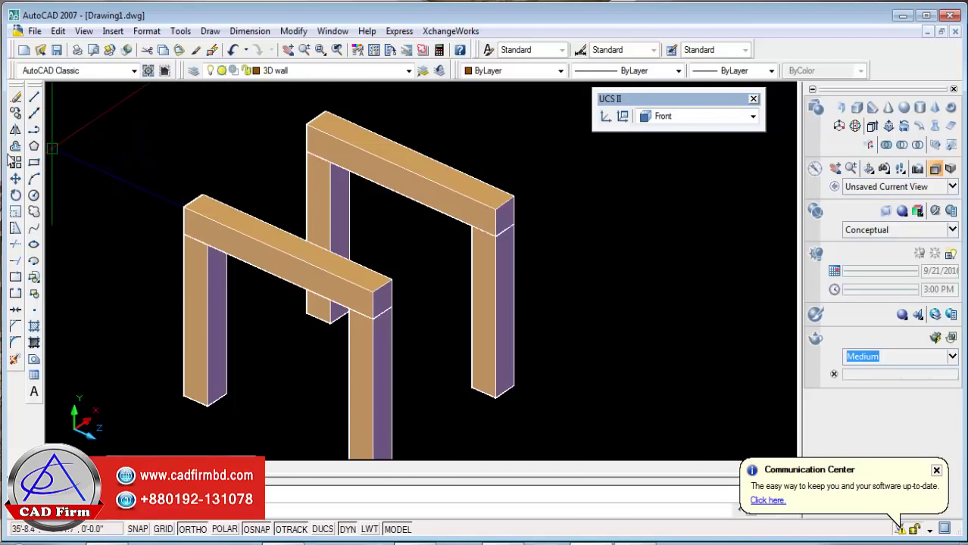
# Draw a stray rectangle near the frames and delete it.
pyautogui.click(34, 162)
pyautogui.click(648, 373)
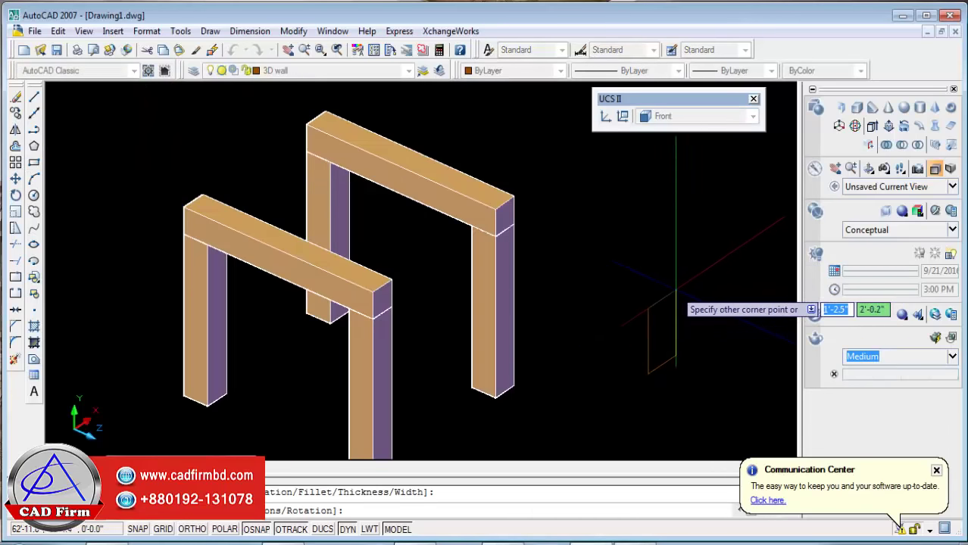
pyautogui.click(662, 324)
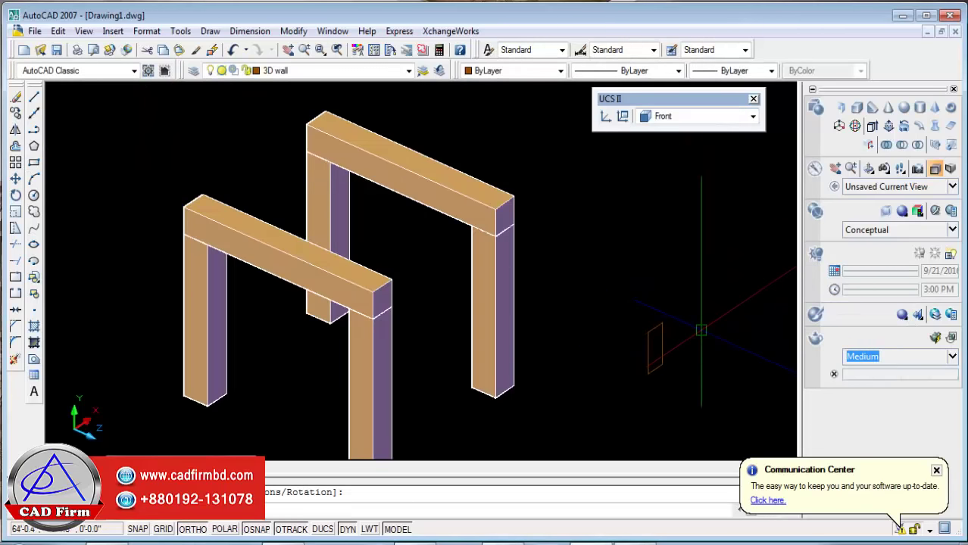
pyautogui.click(649, 352)
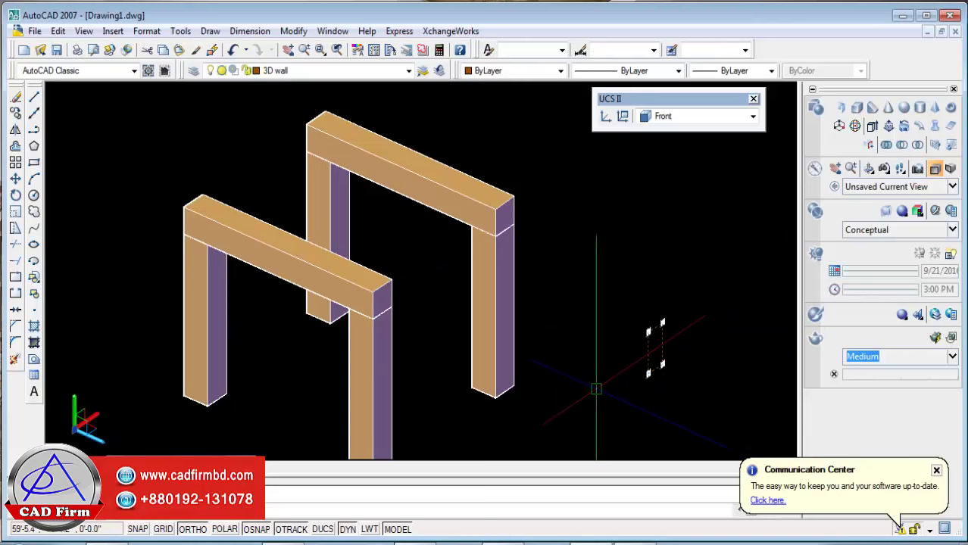
pyautogui.press('Delete')
# Switch the UCS to Right and draw a rectangle on the ground.
pyautogui.click(672, 122)
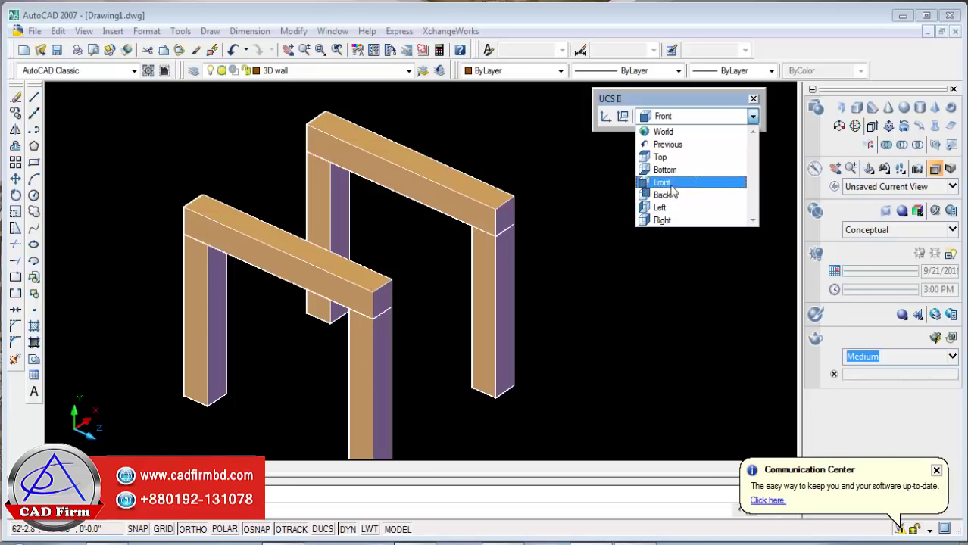
pyautogui.click(662, 221)
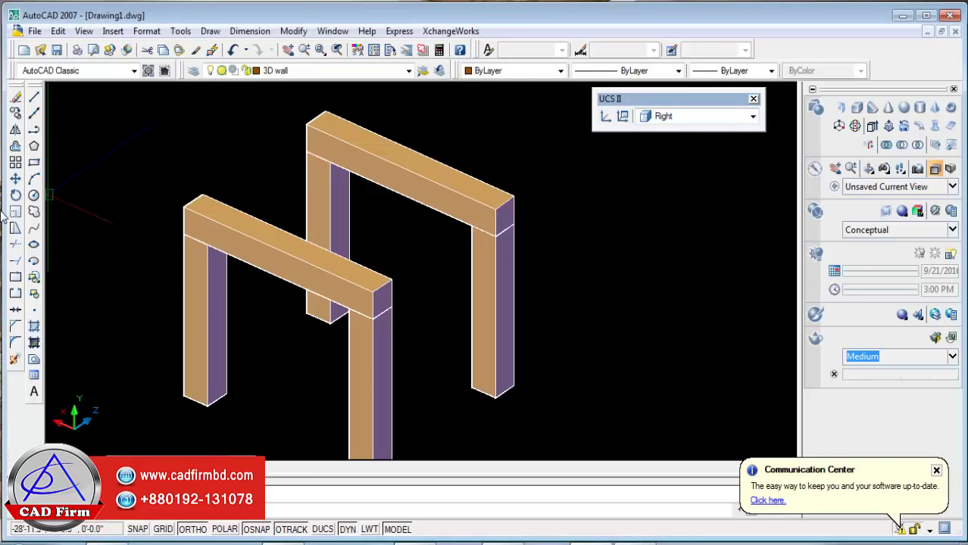
pyautogui.click(34, 164)
pyautogui.click(585, 401)
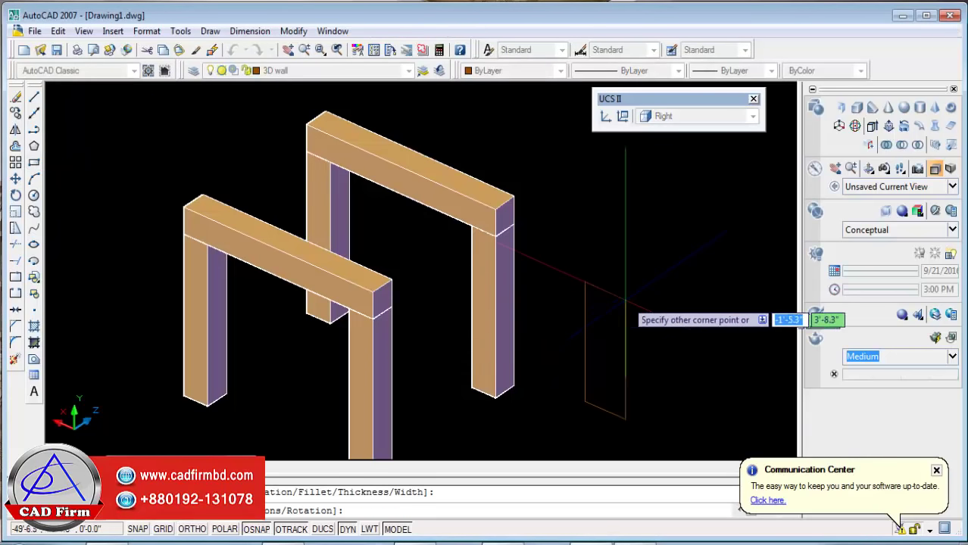
pyautogui.scroll(-2, 687, 307)
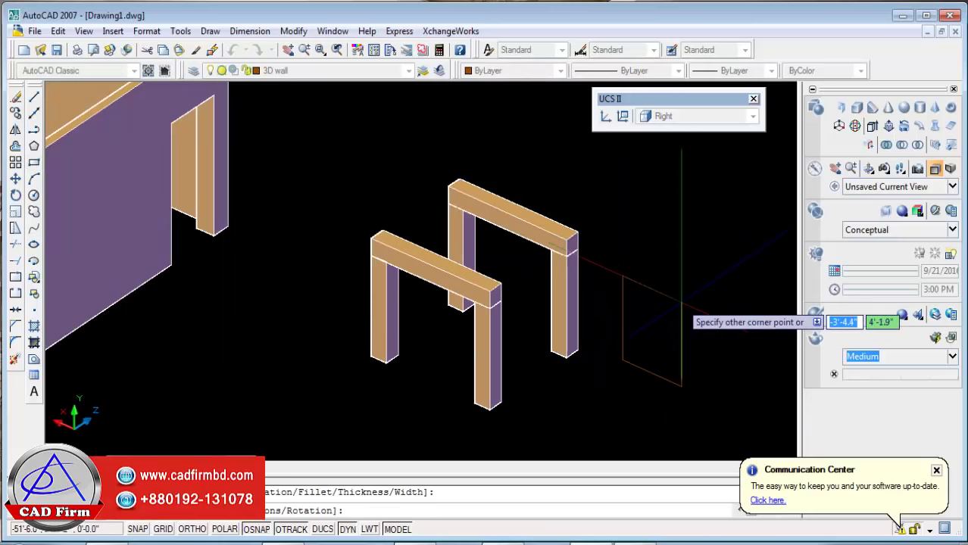
pyautogui.scroll(2, 686, 308)
pyautogui.click(658, 327)
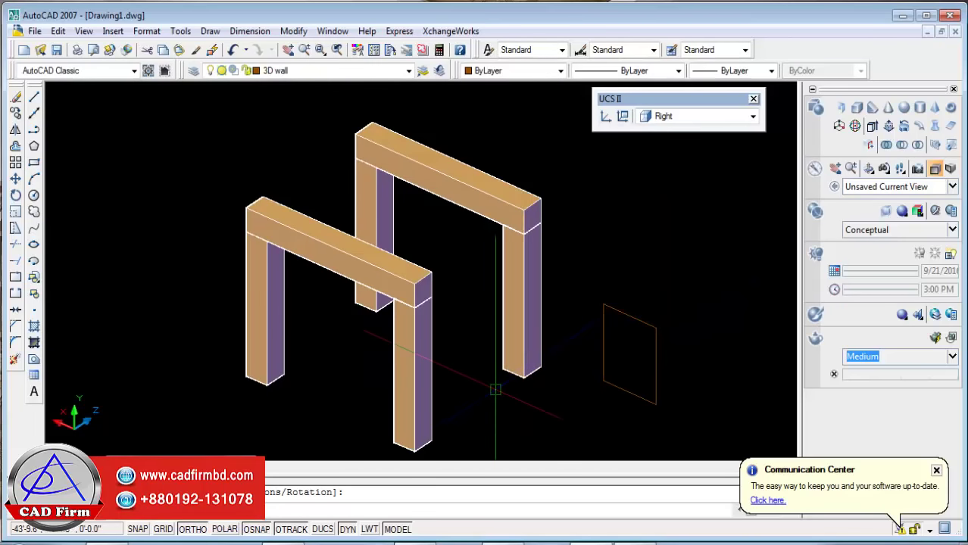
# Change to the SW Isometric view and delete the misplaced rectangle.
pyautogui.keyDown('shift'); pyautogui.moveTo(589, 385); pyautogui.dragTo(606, 384, button='middle'); pyautogui.keyUp('shift')
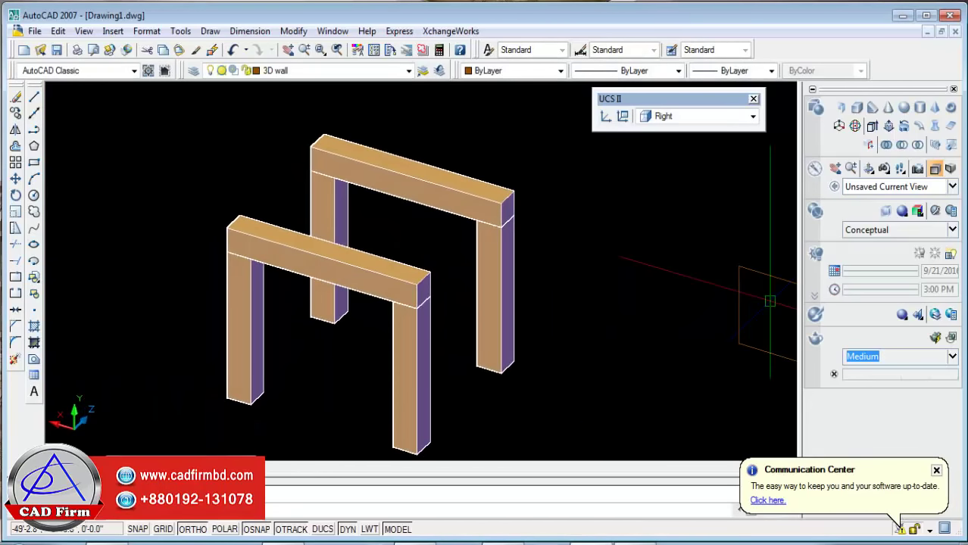
pyautogui.click(922, 193)
pyautogui.click(879, 300)
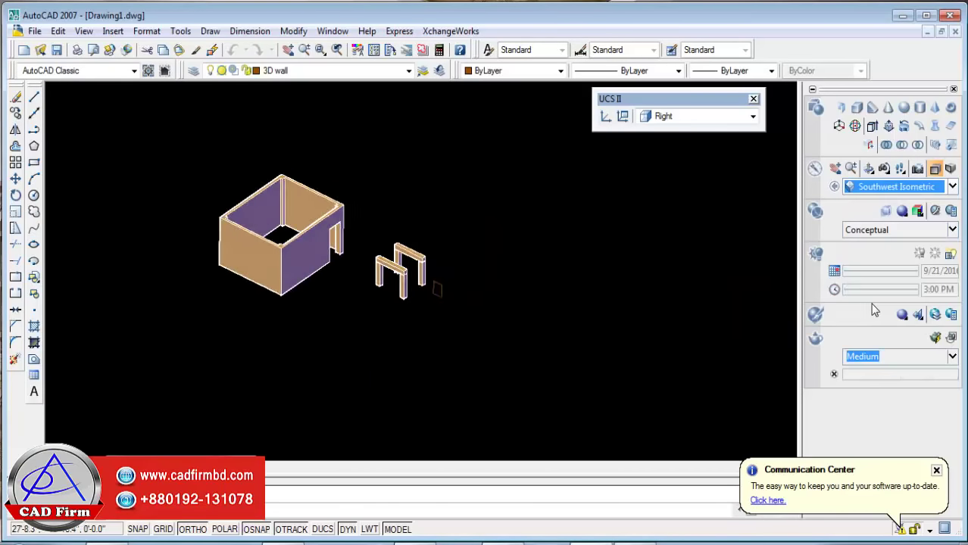
pyautogui.scroll(3, 361, 267)
pyautogui.scroll(5, 361, 267)
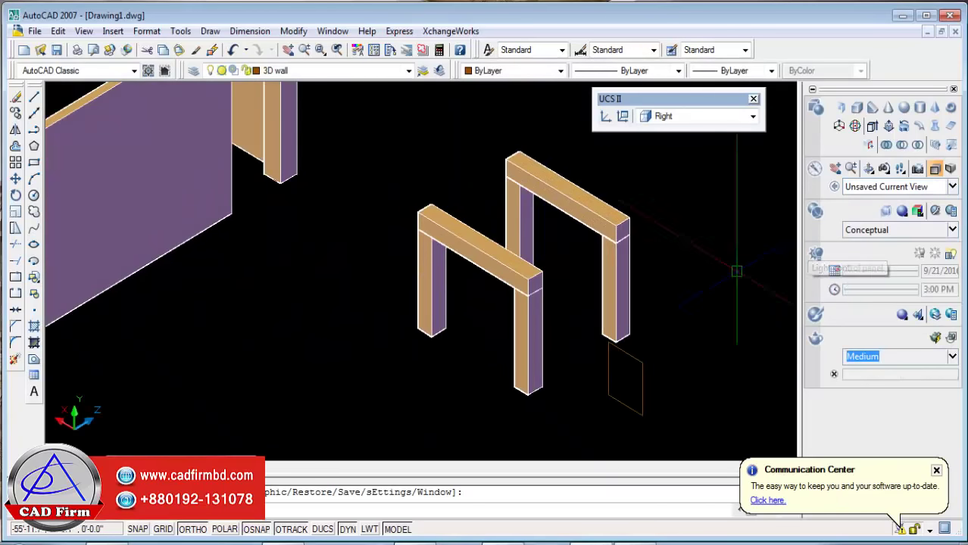
pyautogui.click(610, 376)
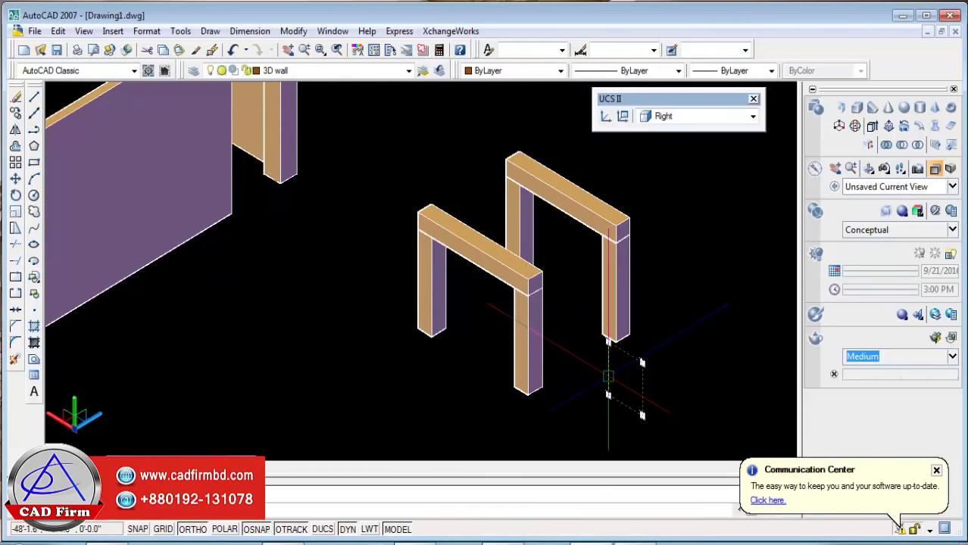
pyautogui.press('Delete')
# Draw a 4 by 4 rectangle near the frames using the Dimensions option.
pyautogui.click(34, 164)
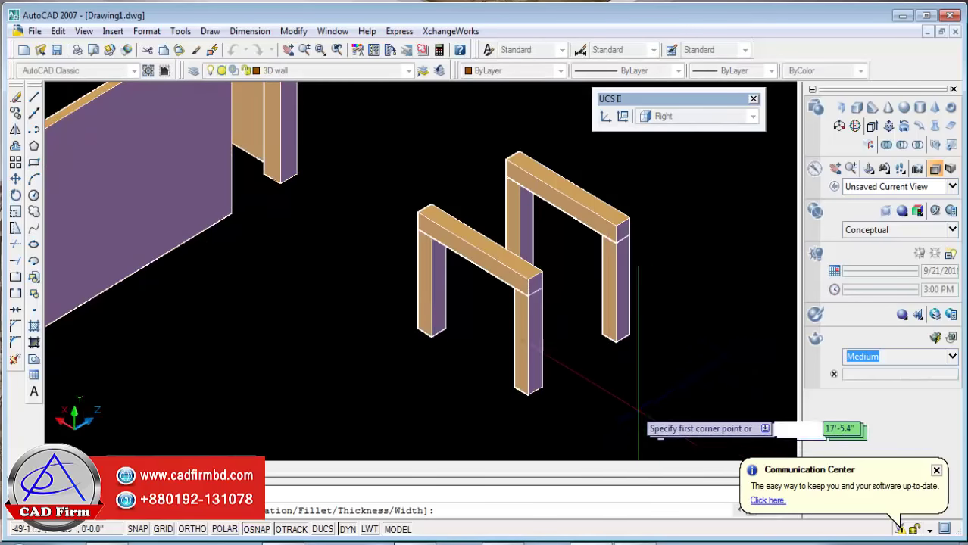
pyautogui.moveTo(617, 443); pyautogui.dragTo(544, 387, button='middle')
pyautogui.click(562, 394)
pyautogui.rightClick(578, 342)
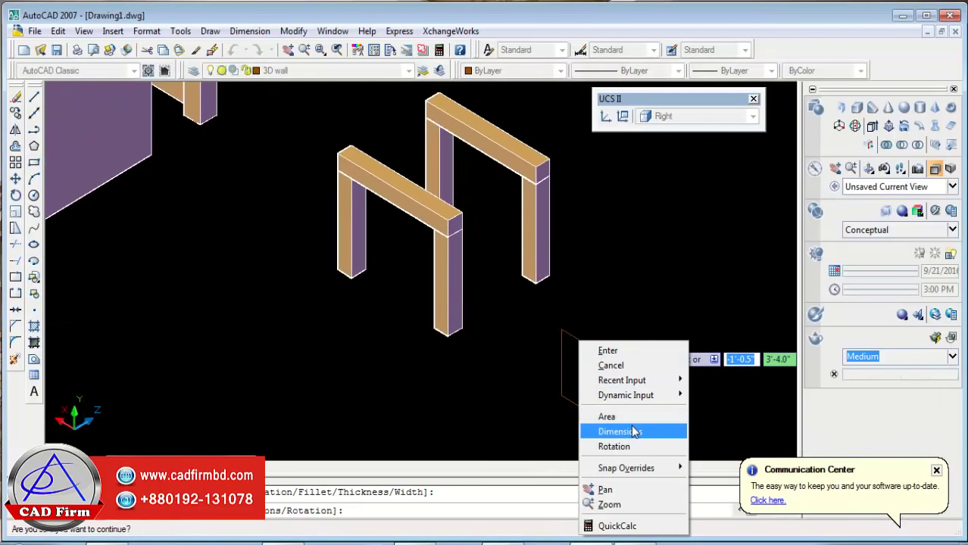
pyautogui.click(620, 432)
pyautogui.write('4')
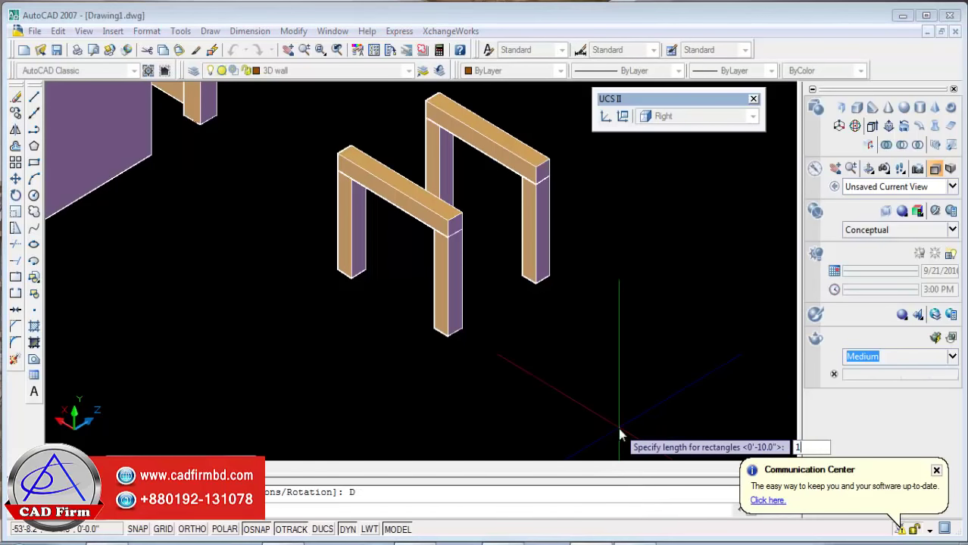
pyautogui.press('Return')
pyautogui.write('4')
pyautogui.press('Return')
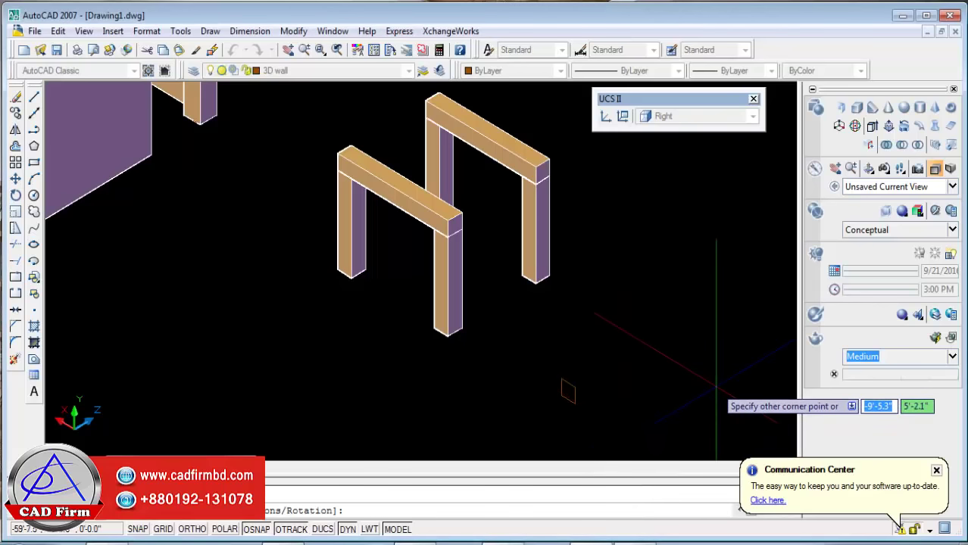
pyautogui.click(715, 387)
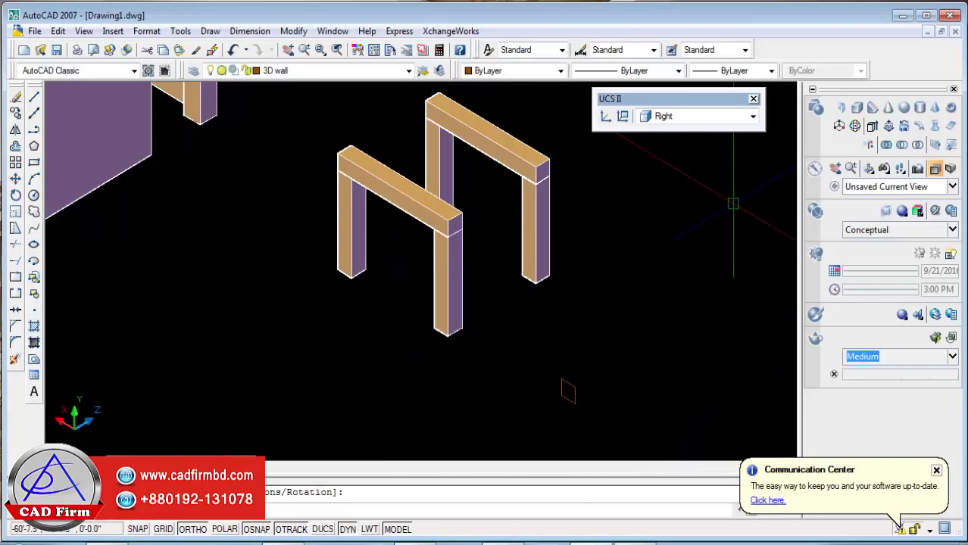
# Copy the small rectangle to the beam corner with Ortho turned off.
pyautogui.click(15, 112)
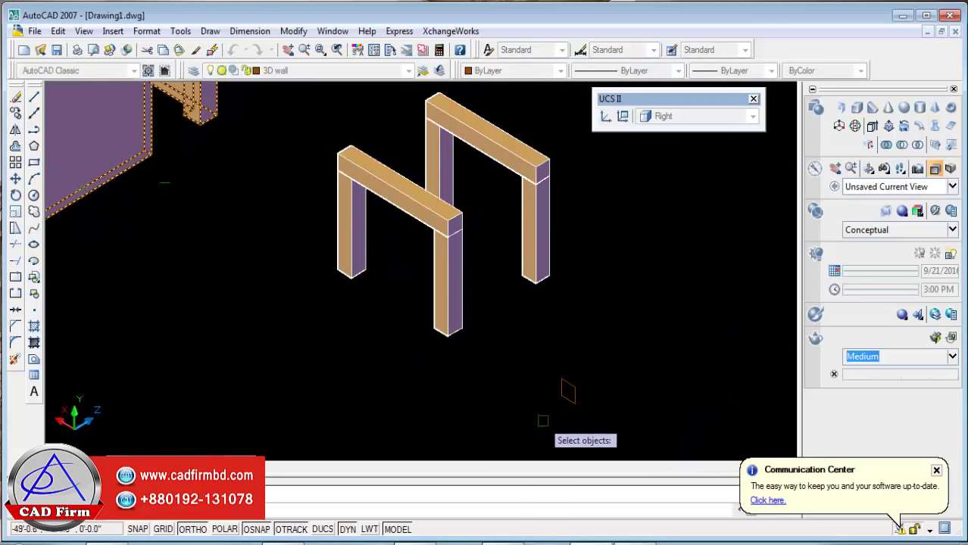
pyautogui.click(566, 390)
pyautogui.press('Return')
pyautogui.scroll(2, 572, 397)
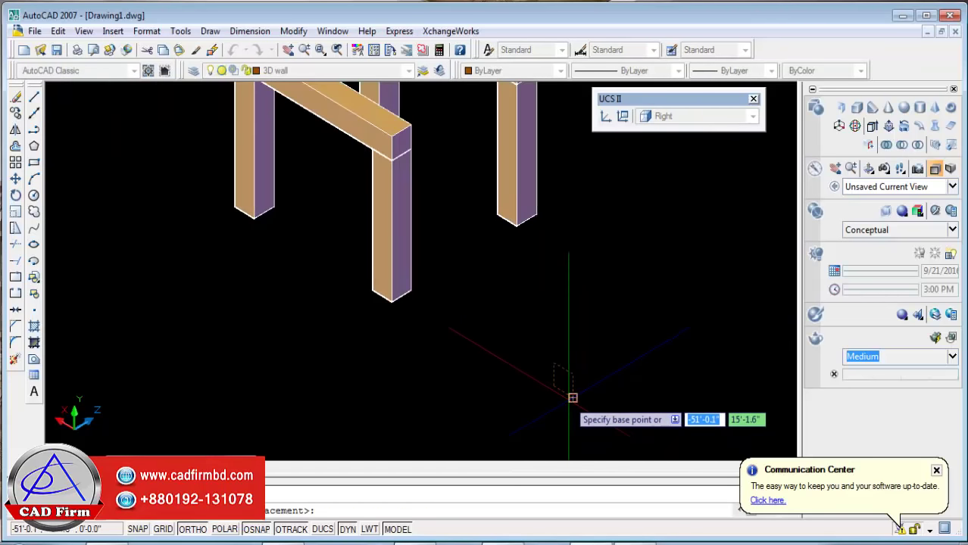
pyautogui.click(572, 398)
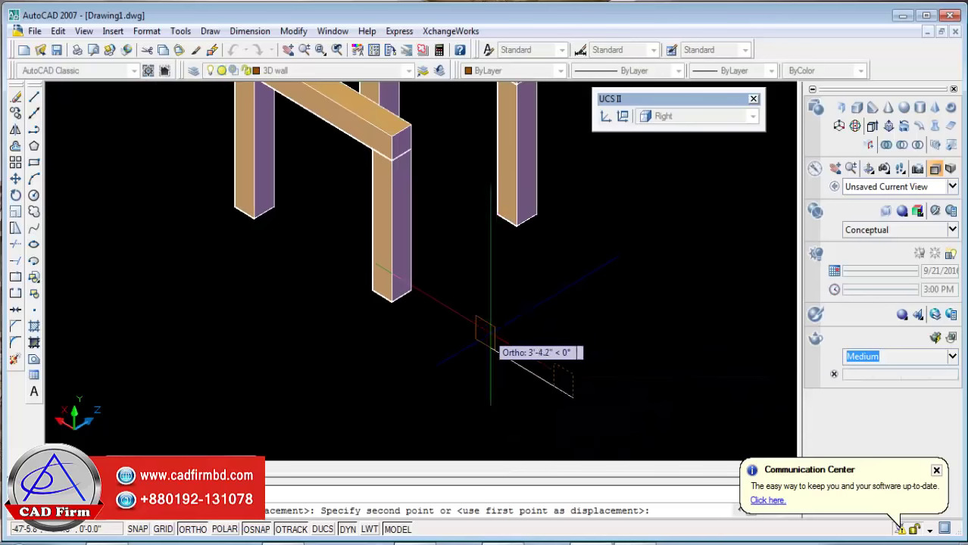
pyautogui.press('F8')
pyautogui.scroll(2, 398, 174)
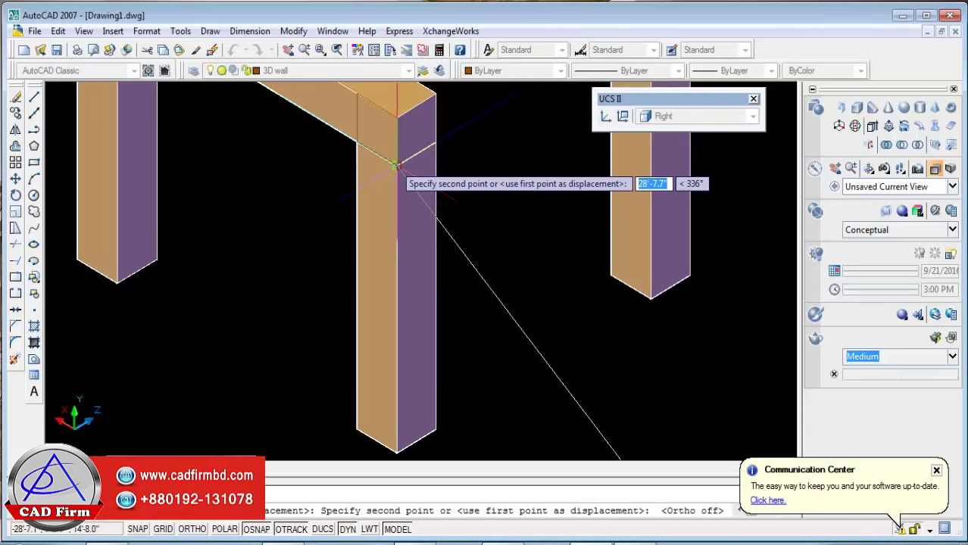
pyautogui.click(395, 163)
pyautogui.press('Return')
# Extrude the copied profile into a beam reaching the far column.
pyautogui.scroll(2, 568, 329)
pyautogui.scroll(1, 422, 258)
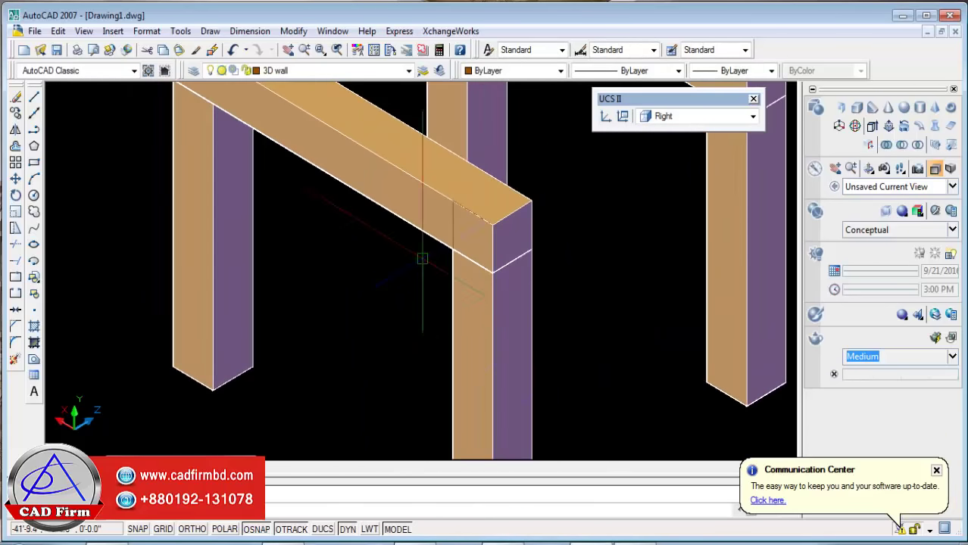
pyautogui.scroll(1, 449, 230)
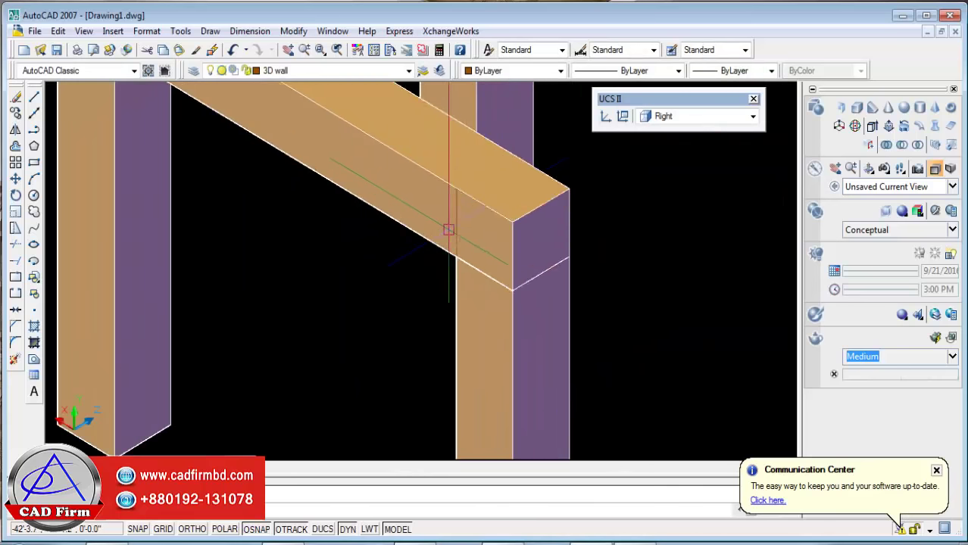
pyautogui.click(867, 136)
pyautogui.scroll(-2, 411, 259)
pyautogui.scroll(1, 480, 227)
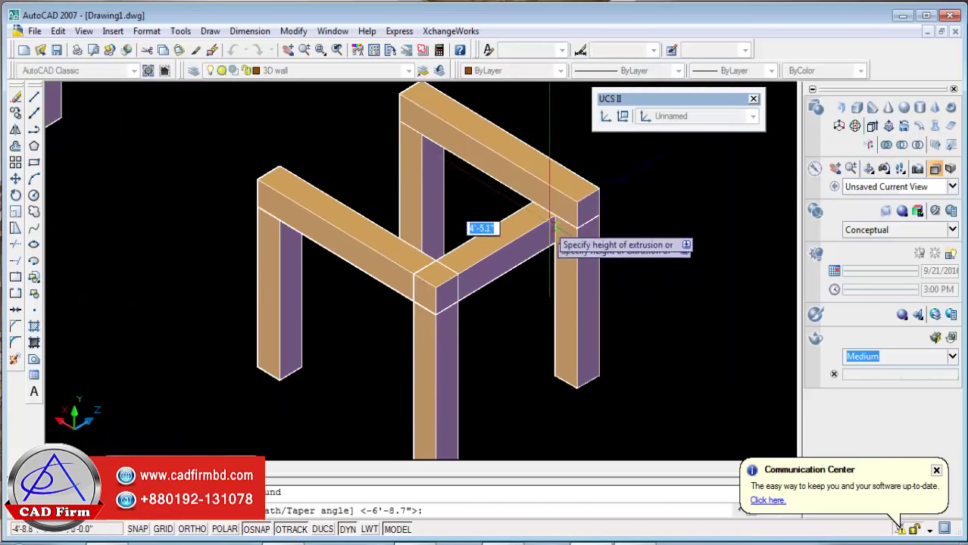
pyautogui.scroll(1, 569, 206)
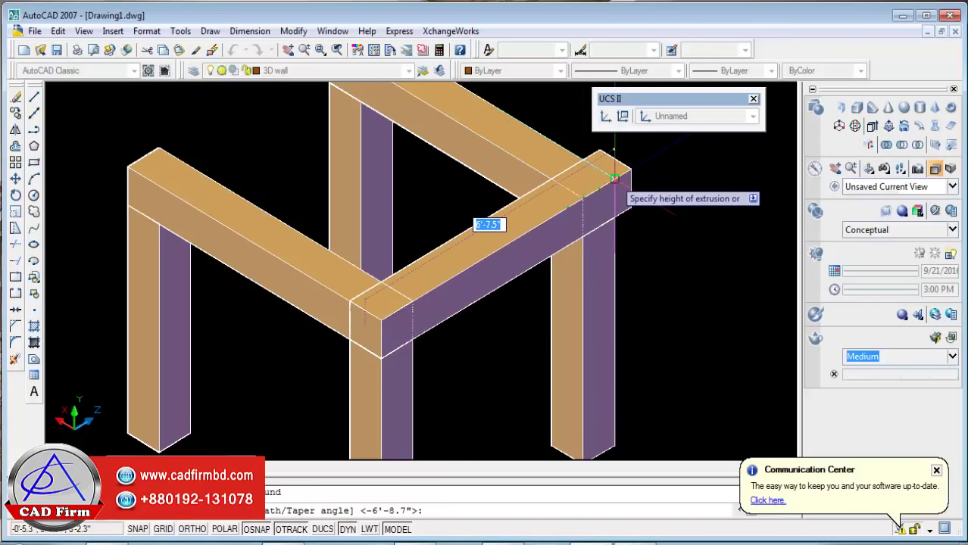
pyautogui.click(614, 179)
pyautogui.press('Return')
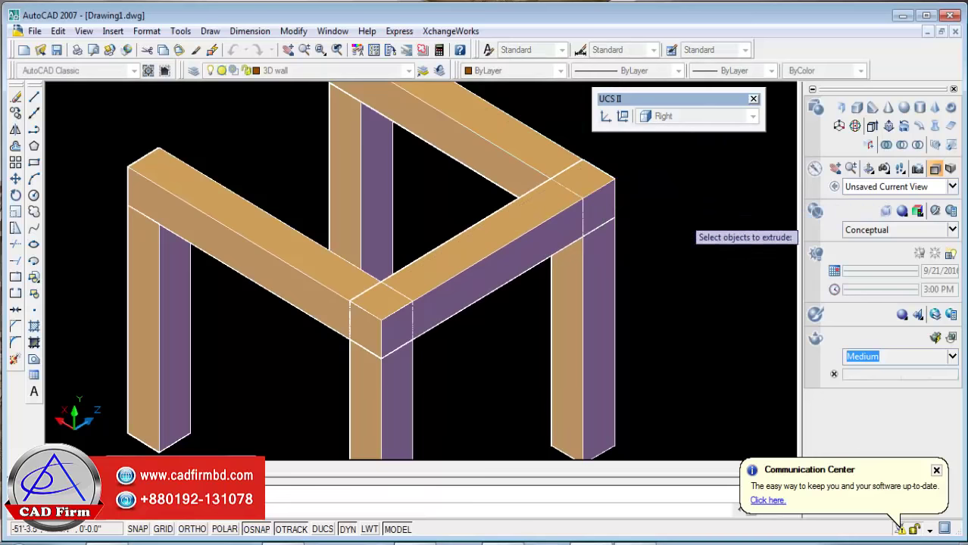
pyautogui.scroll(-2, 674, 194)
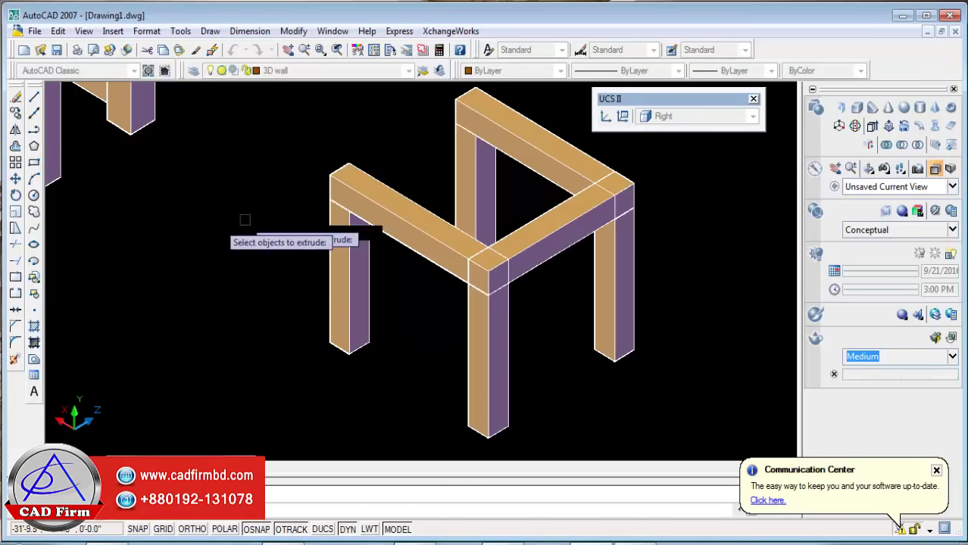
# Start a rectangle in the wrong spot and cancel it.
pyautogui.click(34, 163)
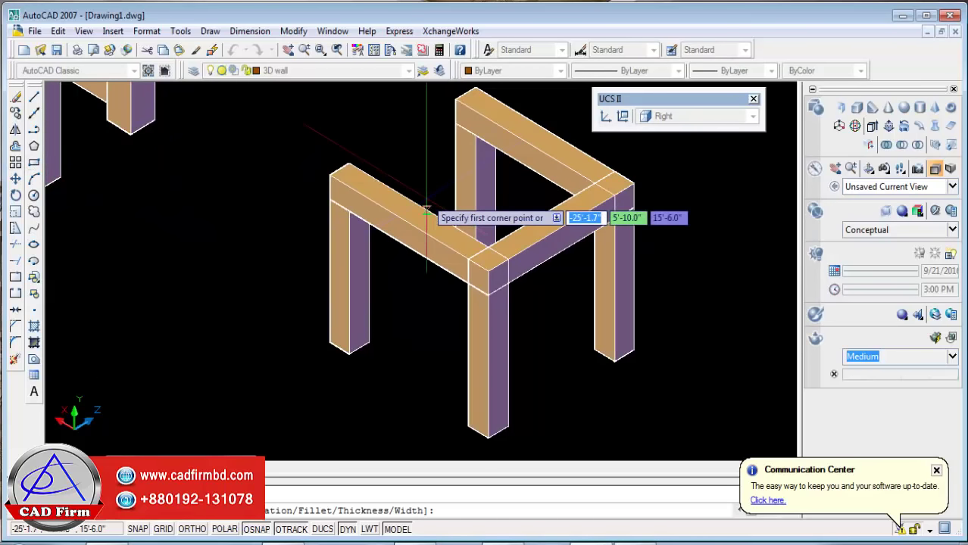
pyautogui.press('Escape')
pyautogui.click(34, 162)
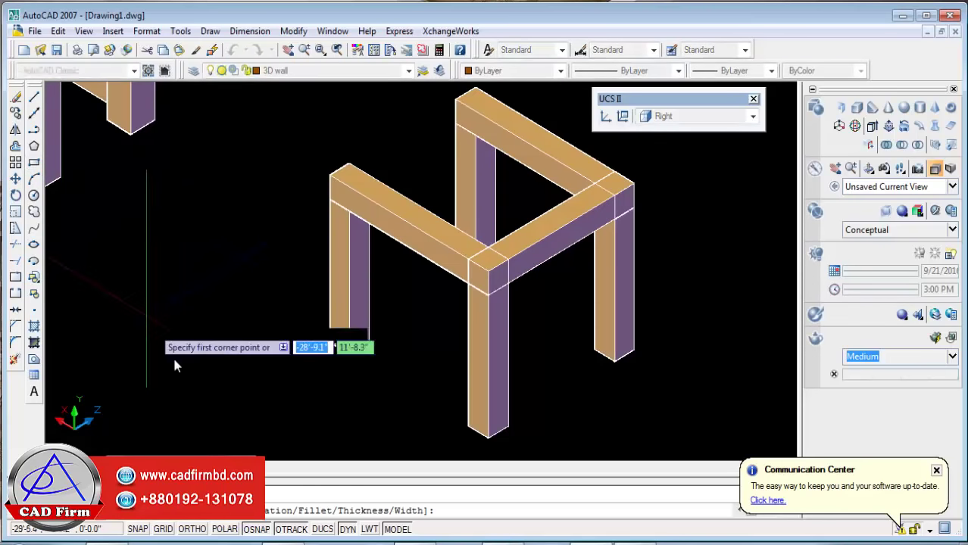
pyautogui.click(185, 382)
pyautogui.rightClick(232, 274)
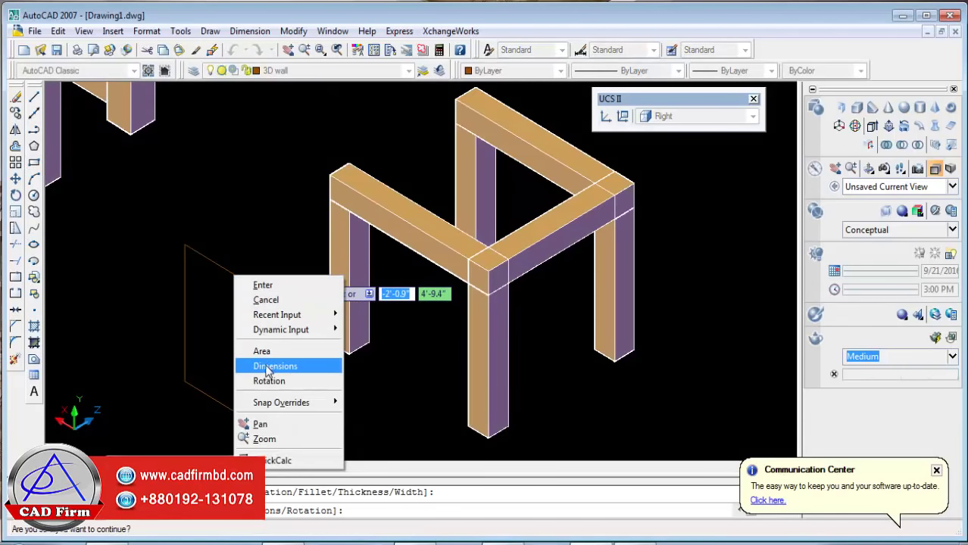
pyautogui.click(233, 273)
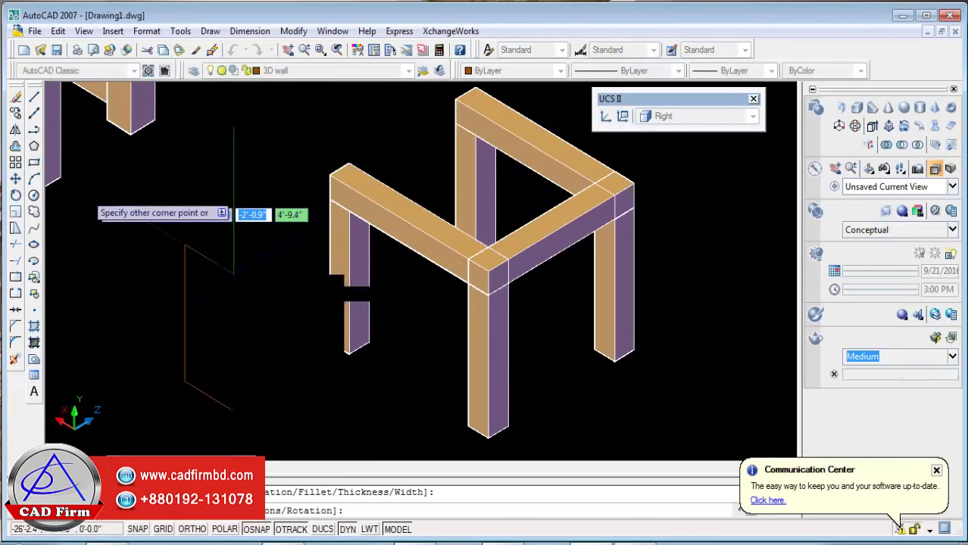
pyautogui.press('Escape')
# Draw a 10 by 10 rectangle profile at the beam end.
pyautogui.click(34, 162)
pyautogui.scroll(3, 295, 174)
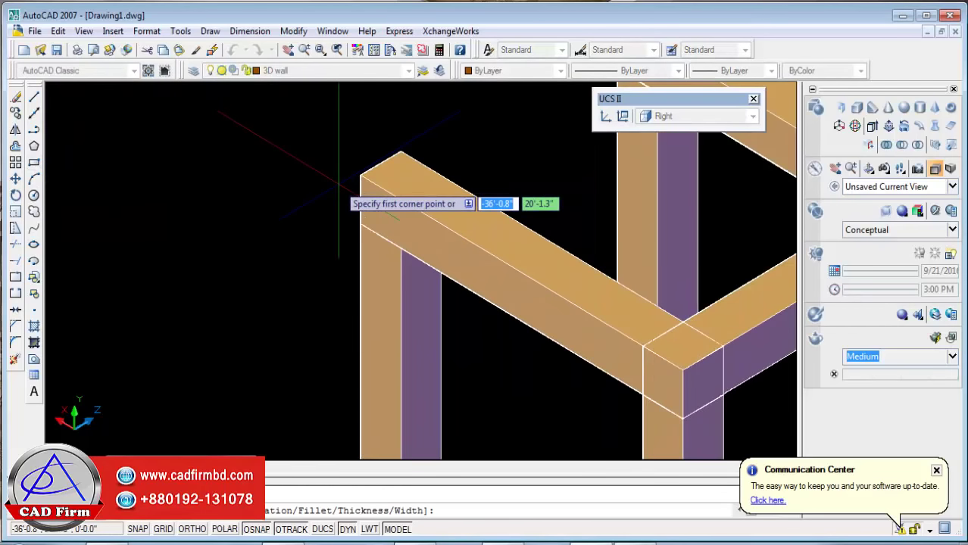
pyautogui.click(360, 224)
pyautogui.scroll(-3, 337, 182)
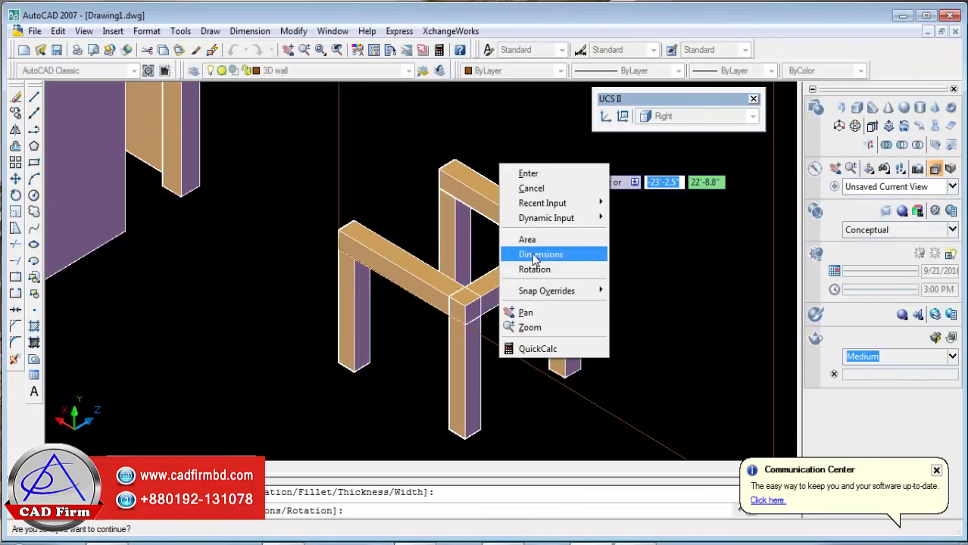
pyautogui.click(539, 254)
pyautogui.write('1')
pyautogui.press('Return')
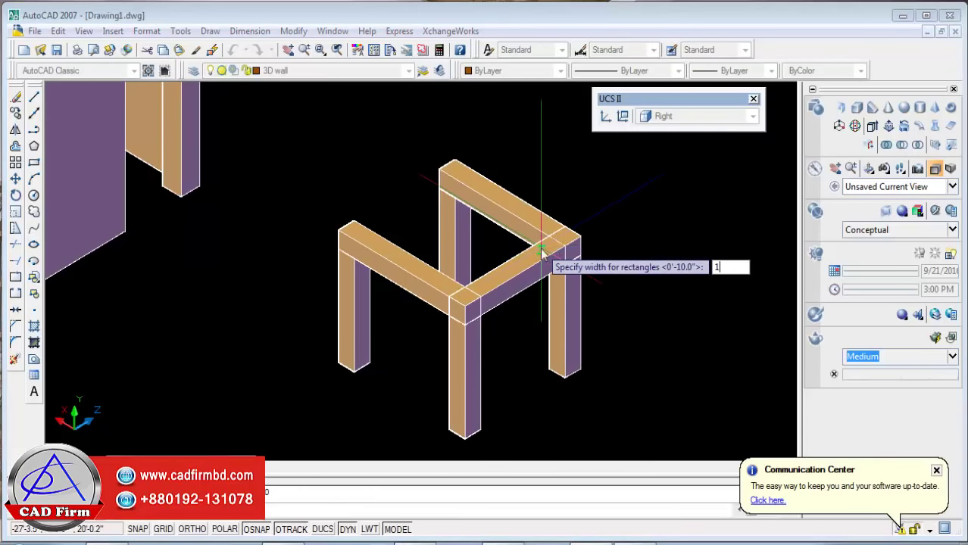
pyautogui.write('10')
pyautogui.press('Return')
pyautogui.click(643, 200)
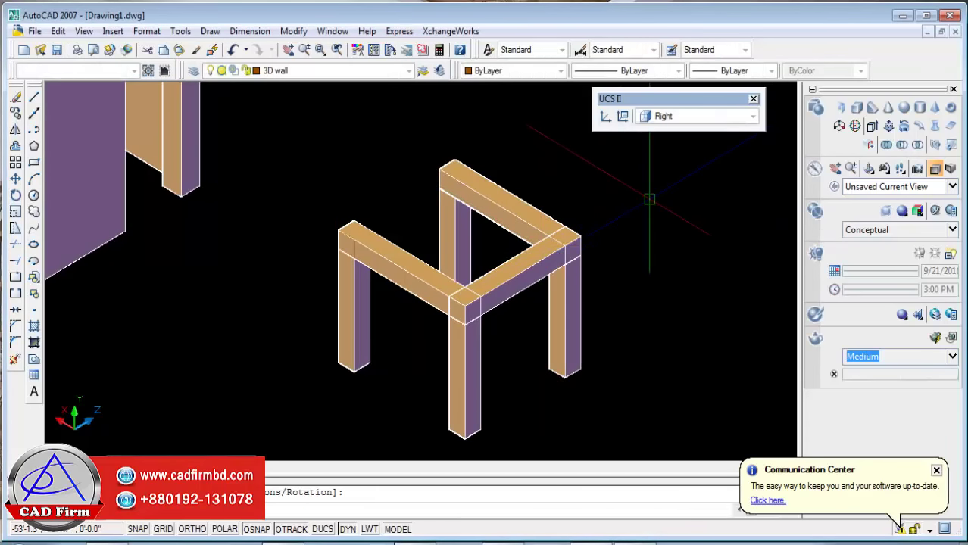
# Extrude the square profile into the fourth beam reaching the opposite column.
pyautogui.click(873, 128)
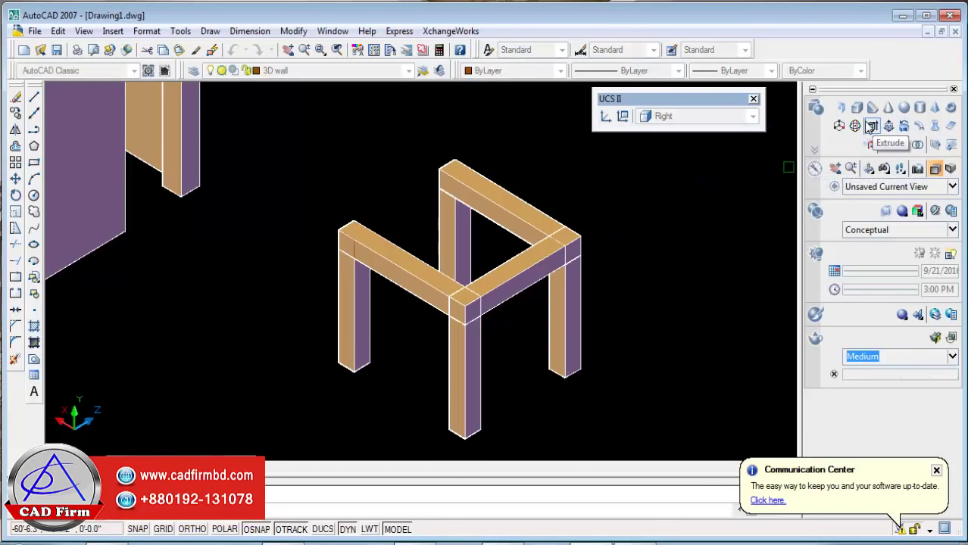
pyautogui.scroll(3, 320, 253)
pyautogui.scroll(2, 427, 237)
pyautogui.click(427, 236)
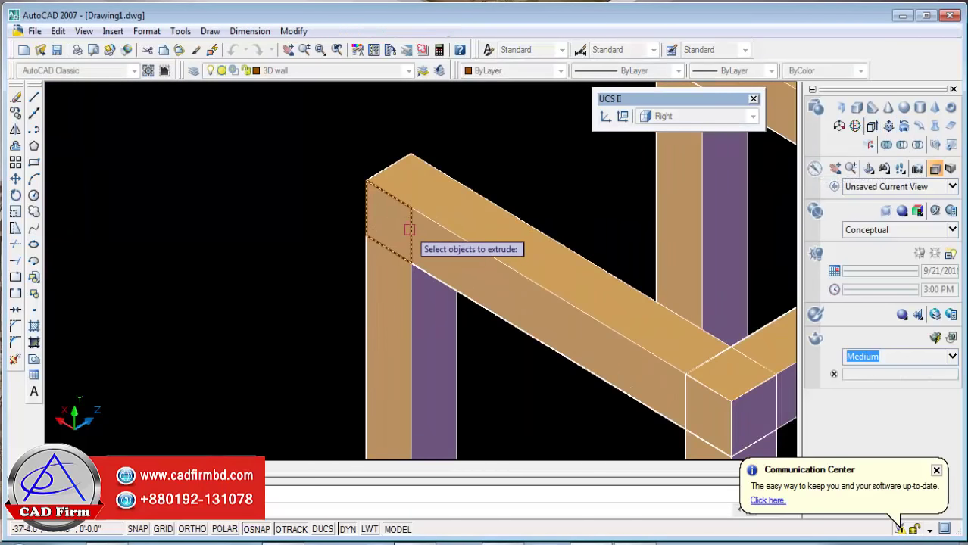
pyautogui.scroll(-3, 250, 281)
pyautogui.press('Return')
pyautogui.scroll(-3, 253, 333)
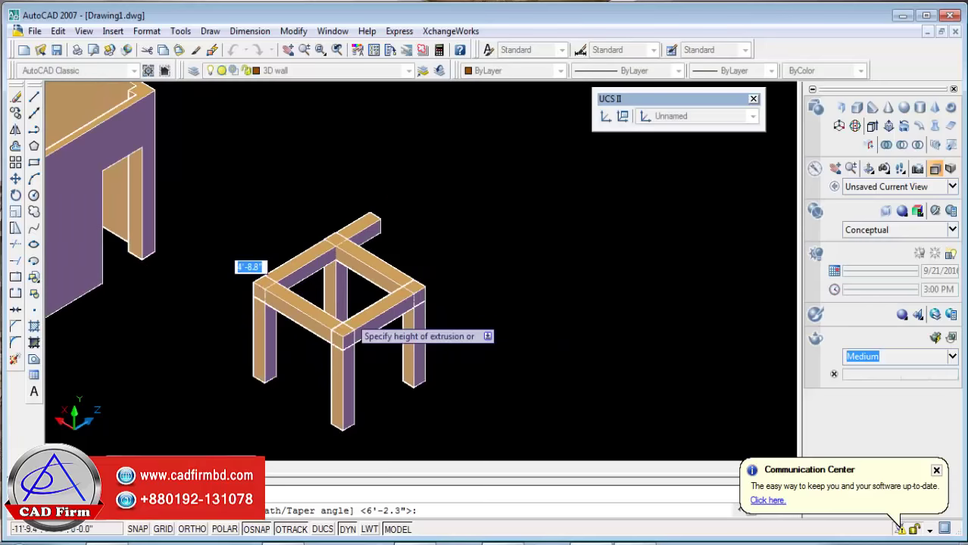
pyautogui.scroll(5, 337, 231)
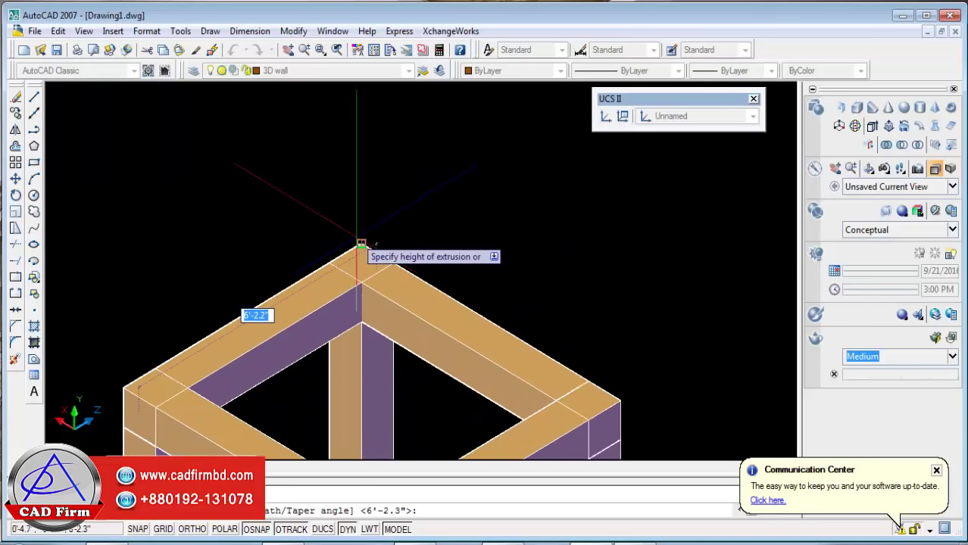
pyautogui.click(362, 244)
pyautogui.press('Return')
pyautogui.scroll(-2, 522, 178)
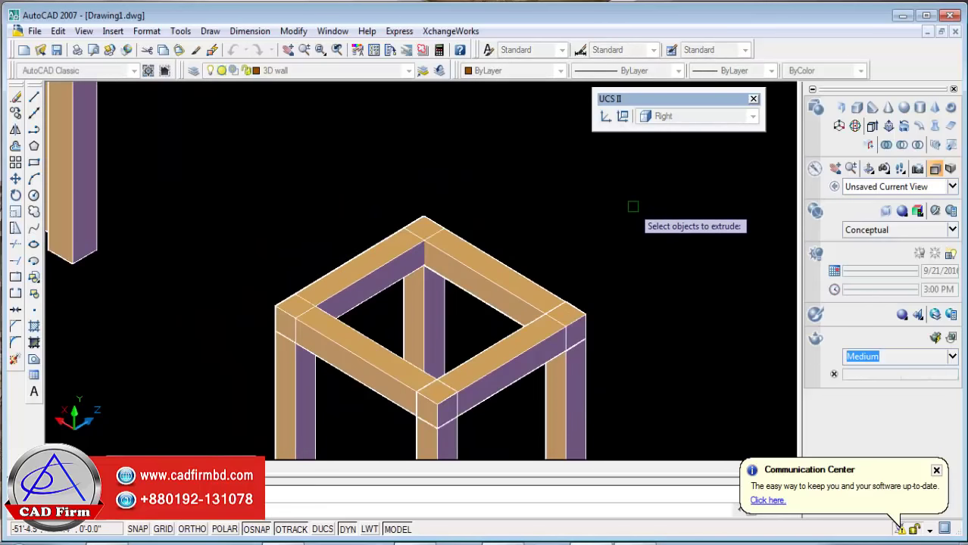
pyautogui.scroll(-2, 633, 206)
# Cancel the pending extrusion and union the four top beams into one solid.
pyautogui.click(492, 243)
pyautogui.scroll(2, 492, 244)
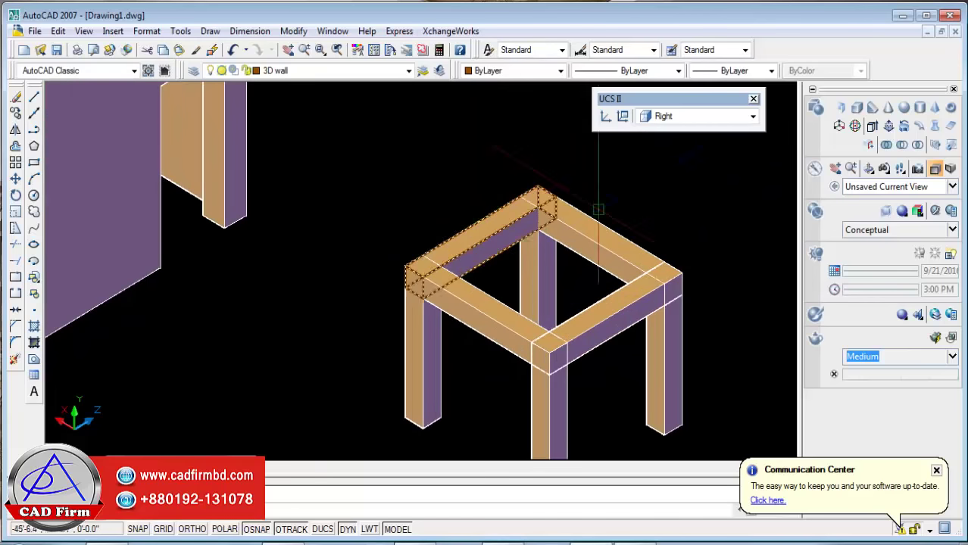
pyautogui.press('Escape')
pyautogui.click(886, 145)
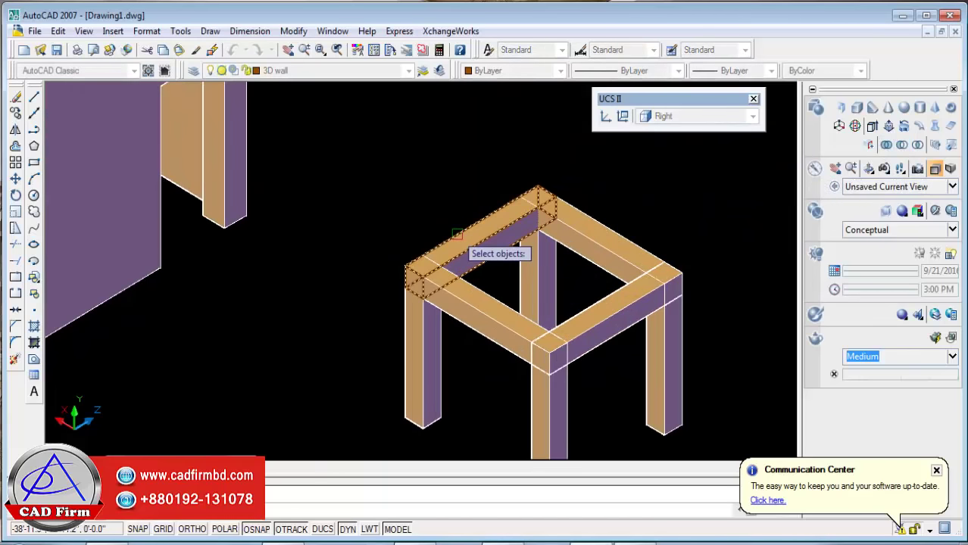
pyautogui.click(443, 246)
pyautogui.click(587, 231)
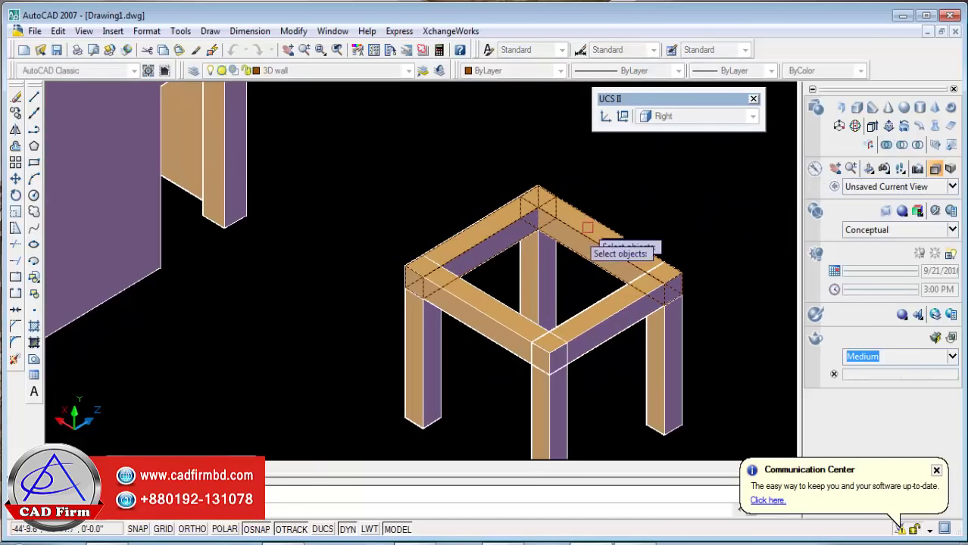
pyautogui.click(613, 320)
pyautogui.press('Return')
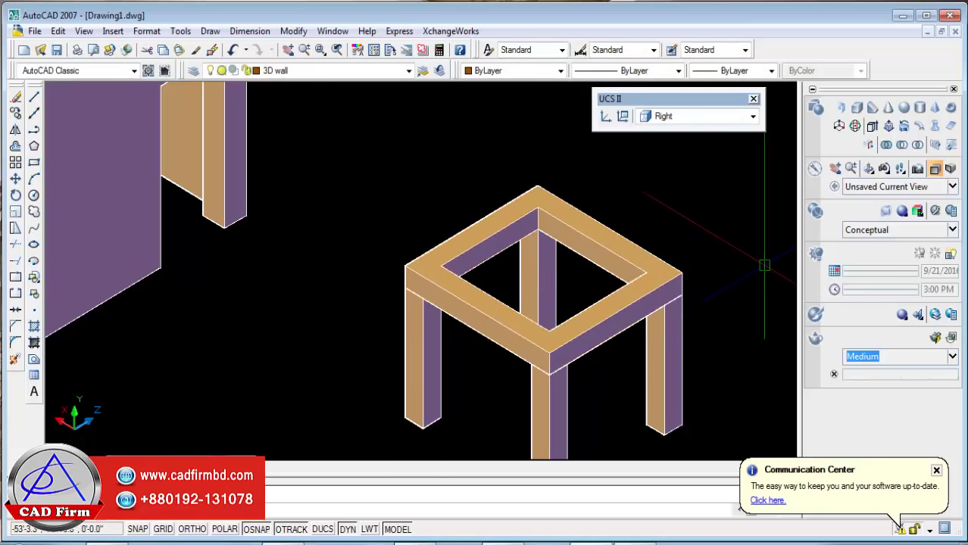
# Pan and zoom out so the table frame sits beside the 3D walls.
pyautogui.moveTo(765, 265)
pyautogui.mouseDown(button='middle')
pyautogui.moveTo(583, 345)
pyautogui.moveTo(337, 167)
pyautogui.mouseUp(button='middle')
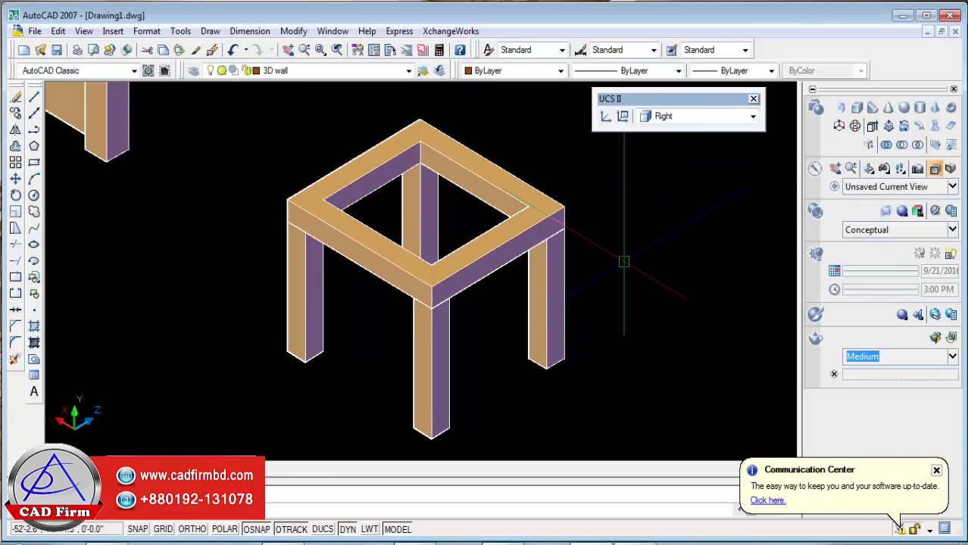
pyautogui.scroll(-2, 623, 262)
pyautogui.moveTo(403, 283); pyautogui.dragTo(512, 309, button='middle')
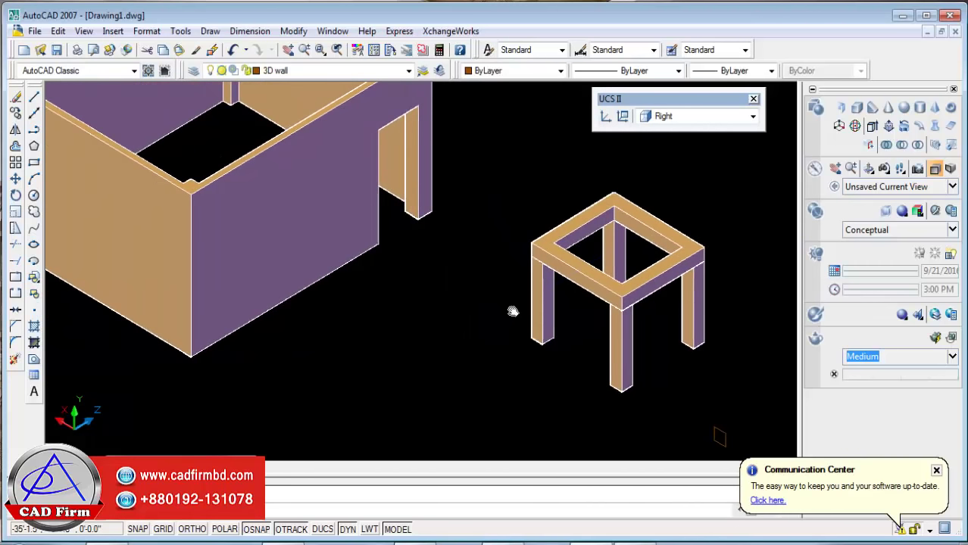